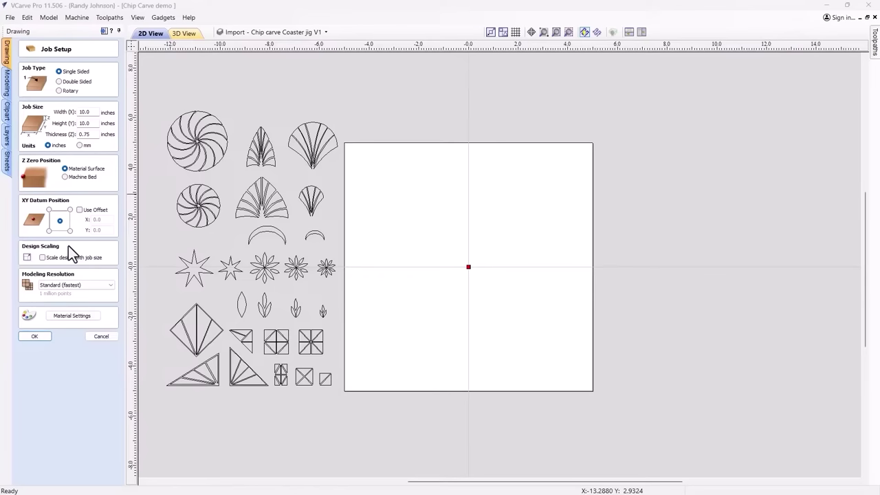
# Accept the job setup and create a circle 1 inch in diameter centered at X 0, Y 0
pyautogui.click(36, 337)
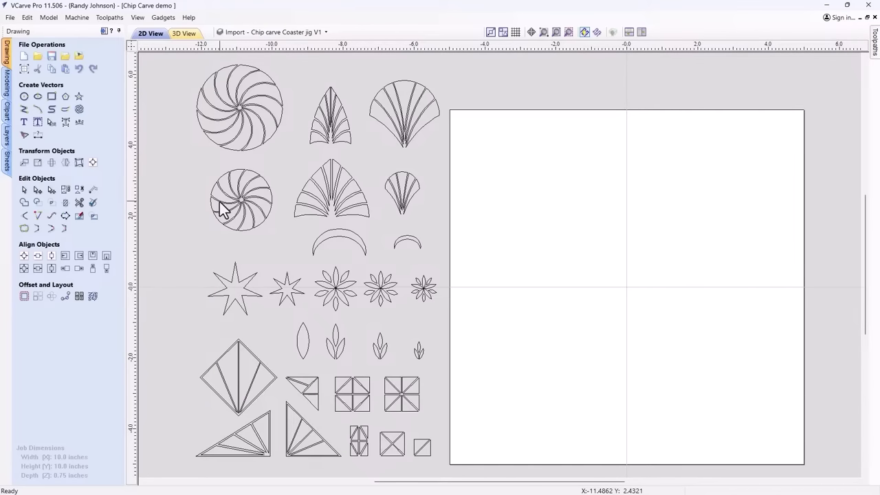
pyautogui.click(24, 96)
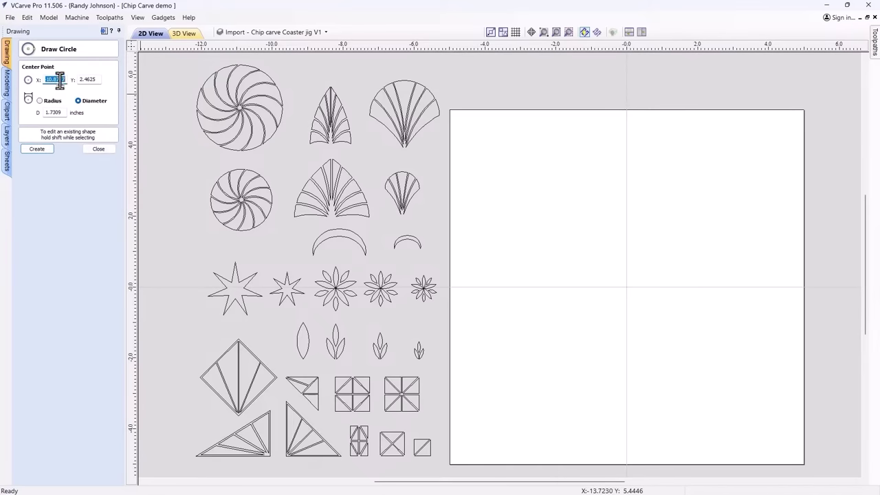
pyautogui.write('0')
pyautogui.click(88, 80)
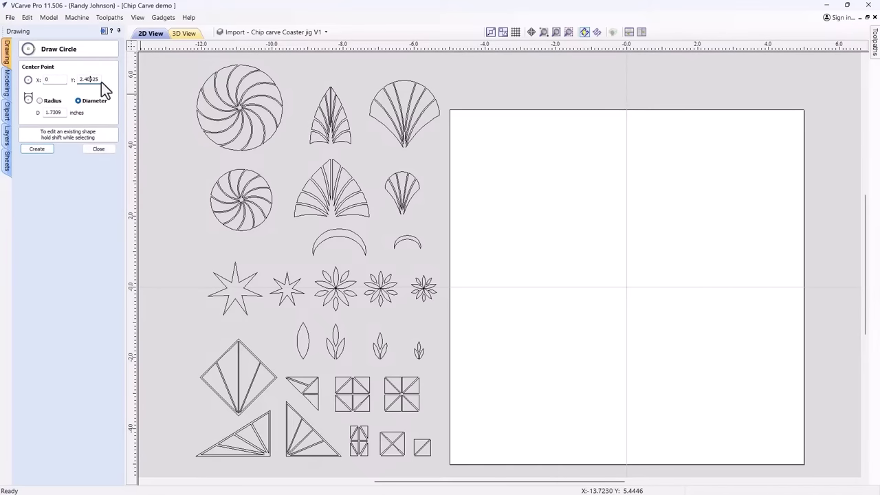
pyautogui.doubleClick(87, 79)
pyautogui.write('0')
pyautogui.doubleClick(63, 114)
pyautogui.write('1')
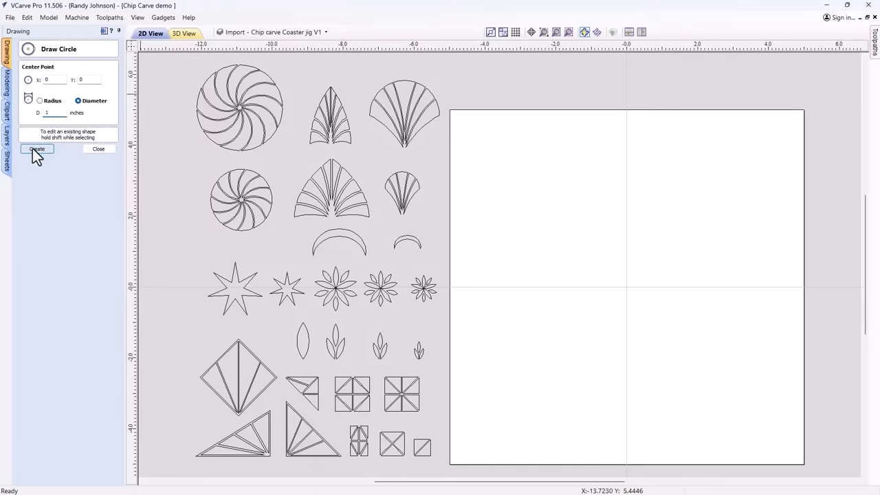
pyautogui.click(34, 149)
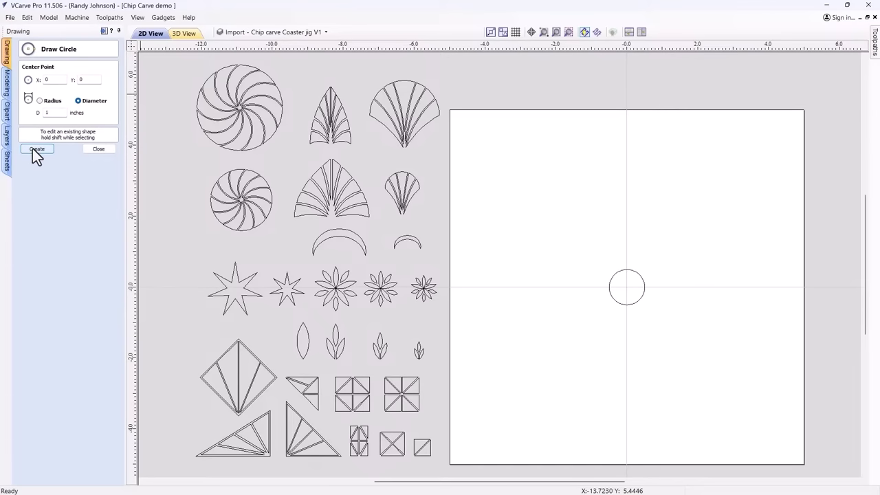
pyautogui.click(99, 149)
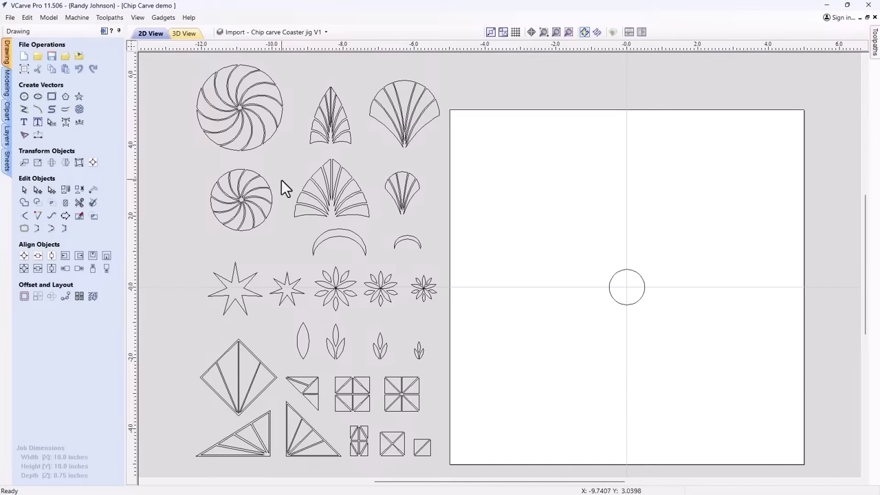
# Draw a vertical line across the circle from its top quadrant point to its bottom quadrant point
pyautogui.click(24, 108)
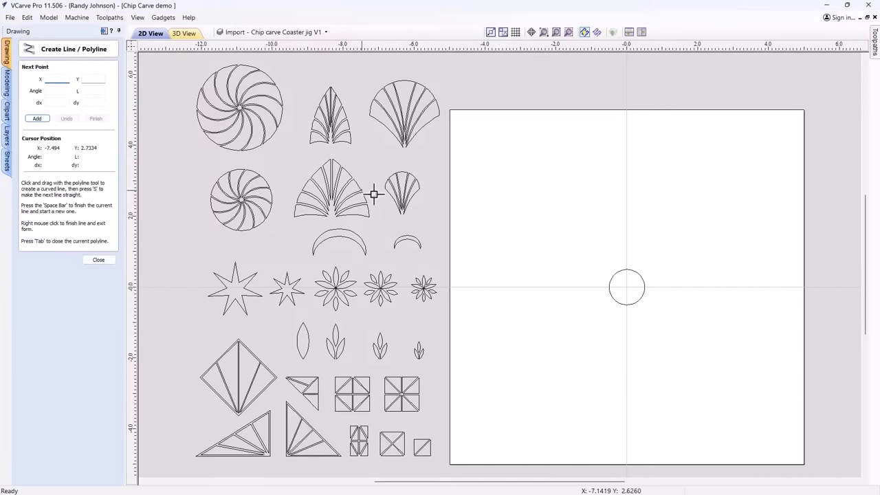
pyautogui.scroll(2, 667, 310)
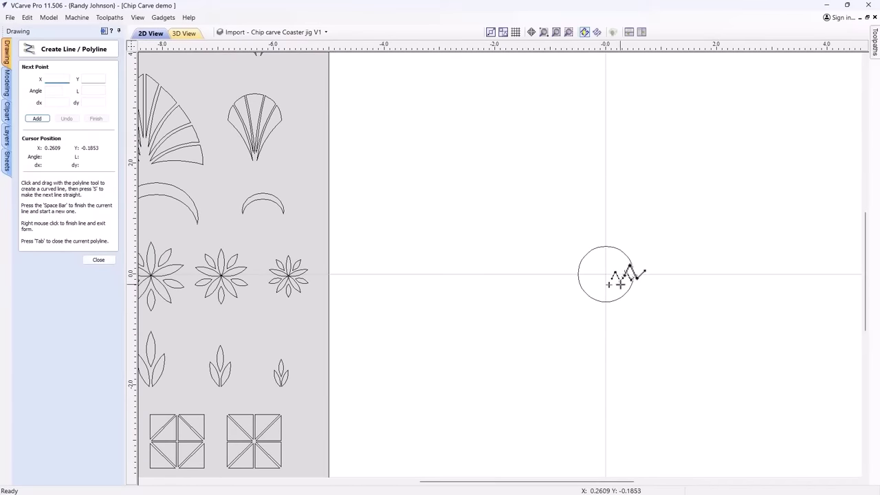
pyautogui.scroll(6, 620, 283)
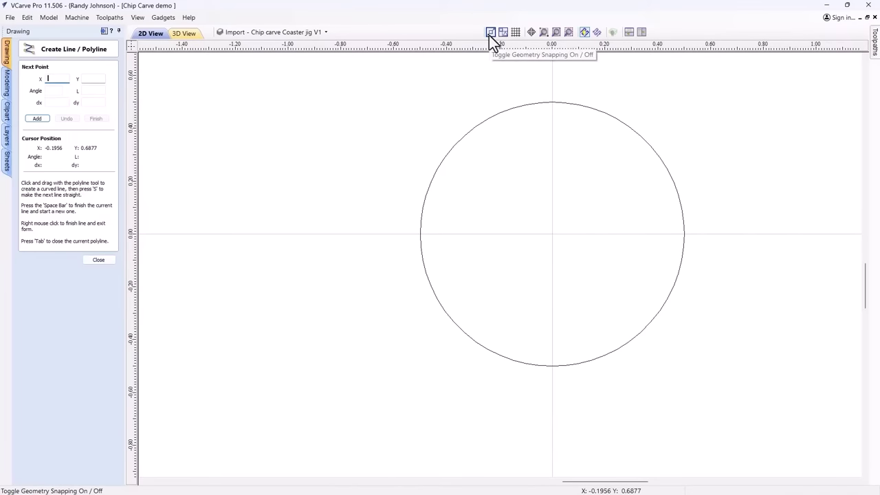
pyautogui.click(552, 101)
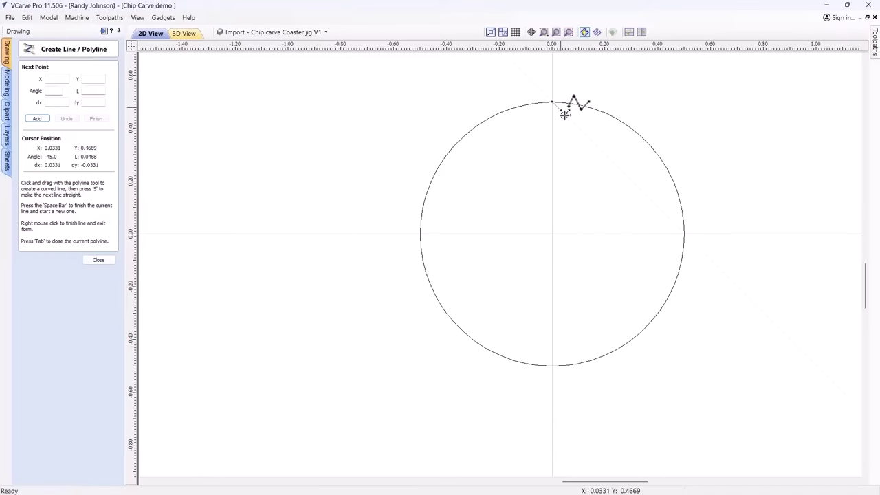
pyautogui.click(552, 365)
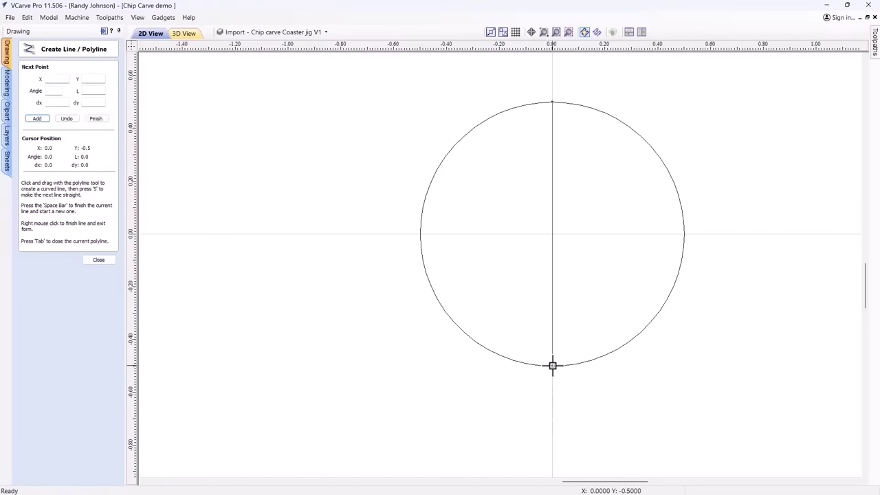
pyautogui.press('space')
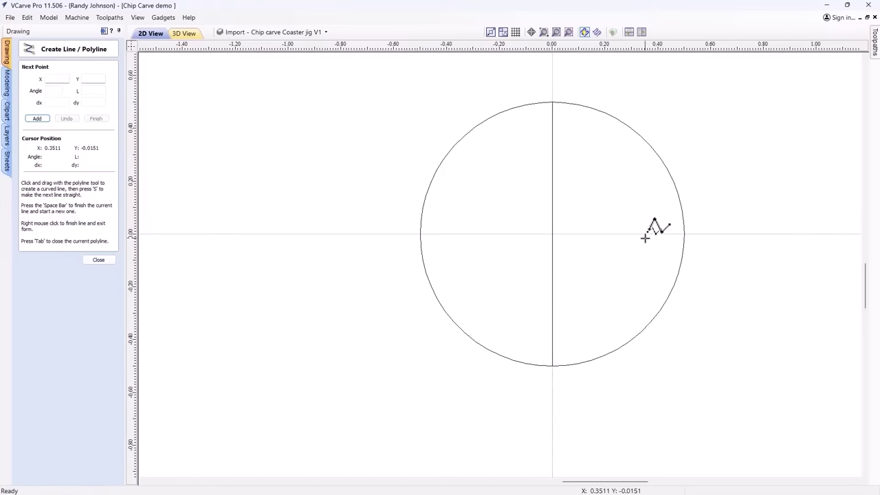
pyautogui.click(98, 259)
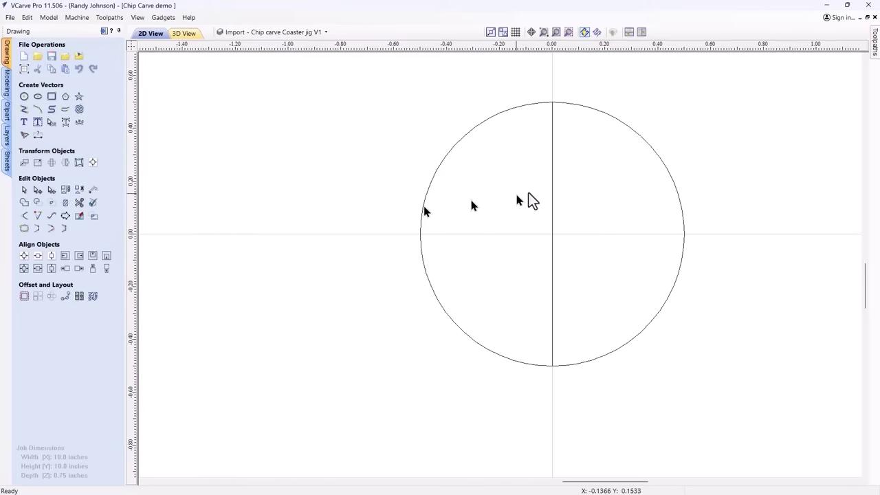
# Circular-copy the vertical line into 3 ungrouped, rotated items around center 0, 0 over a total angle of 360 degrees
pyautogui.click(552, 184)
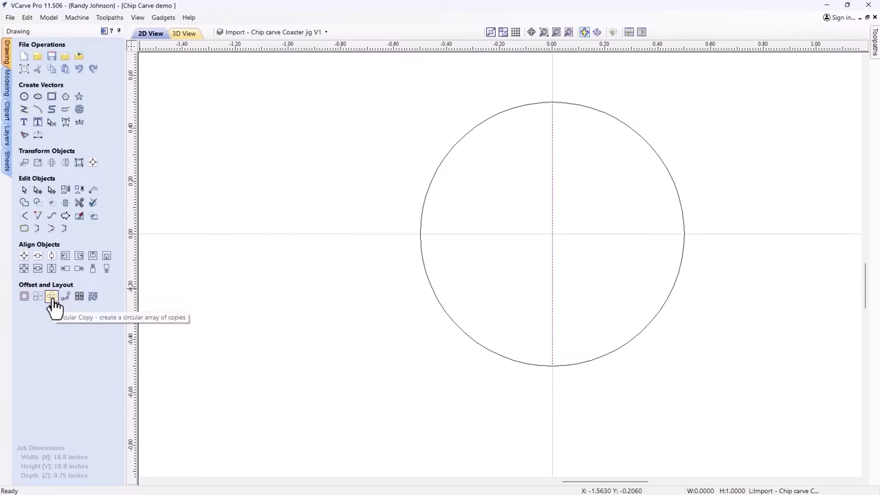
pyautogui.click(52, 298)
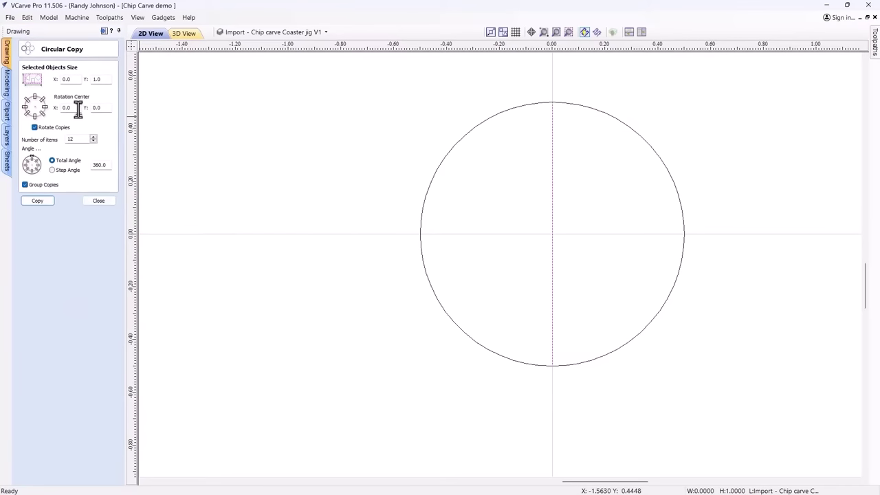
pyautogui.click(79, 109)
pyautogui.doubleClick(71, 139)
pyautogui.write('3')
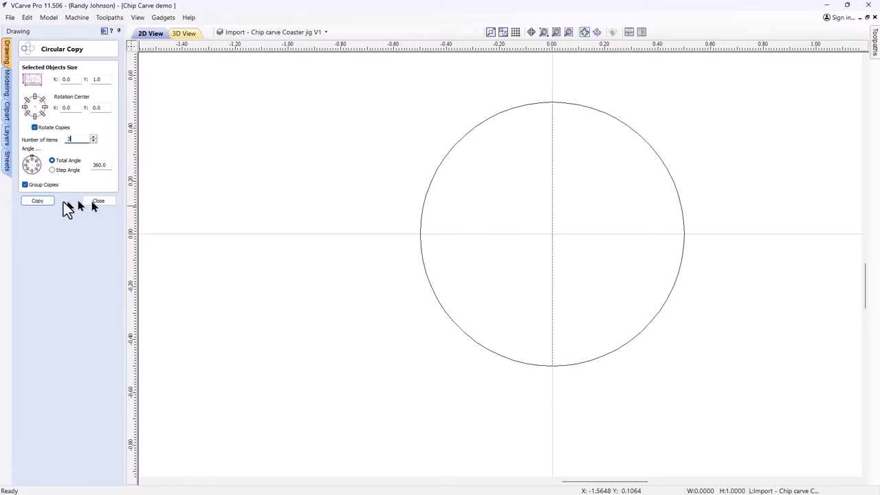
pyautogui.click(25, 184)
pyautogui.click(37, 200)
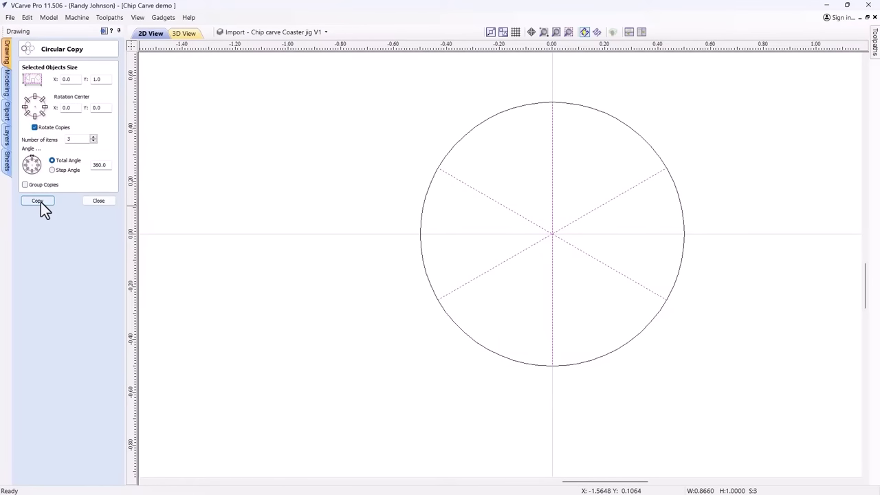
pyautogui.click(101, 200)
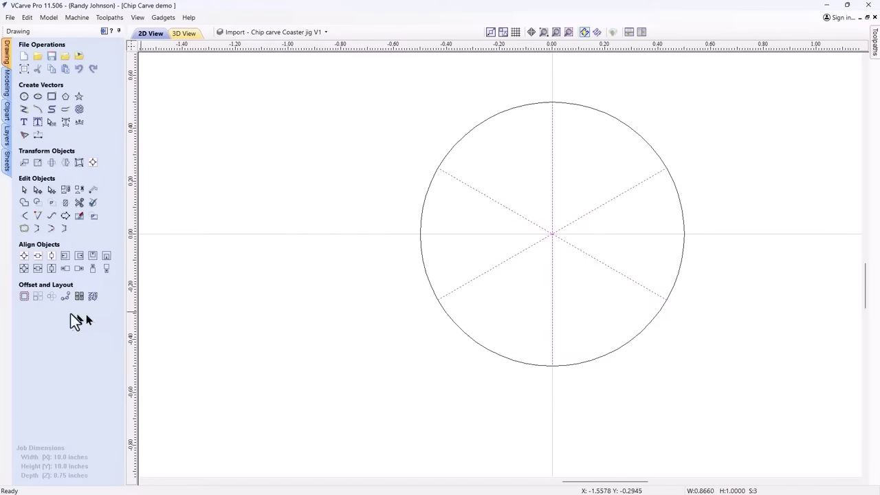
# Offset the three crossing lines 0.015 inches to both sides, deleting the original lines
pyautogui.click(24, 296)
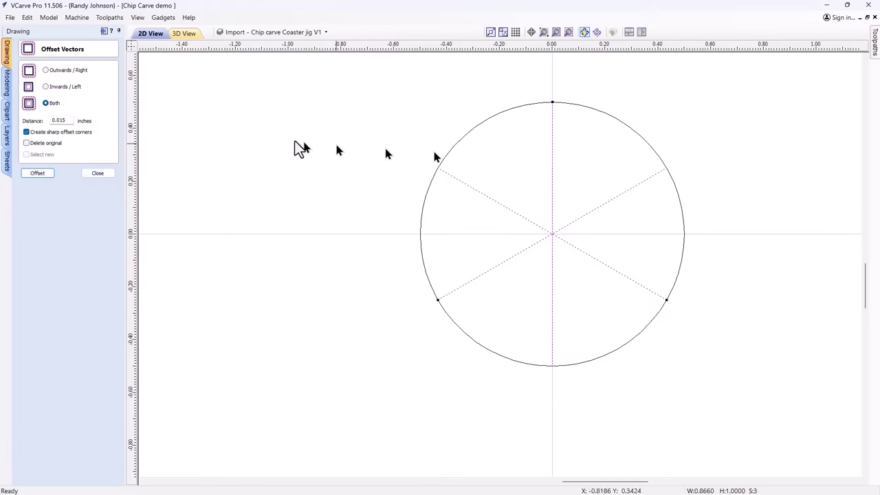
pyautogui.click(38, 173)
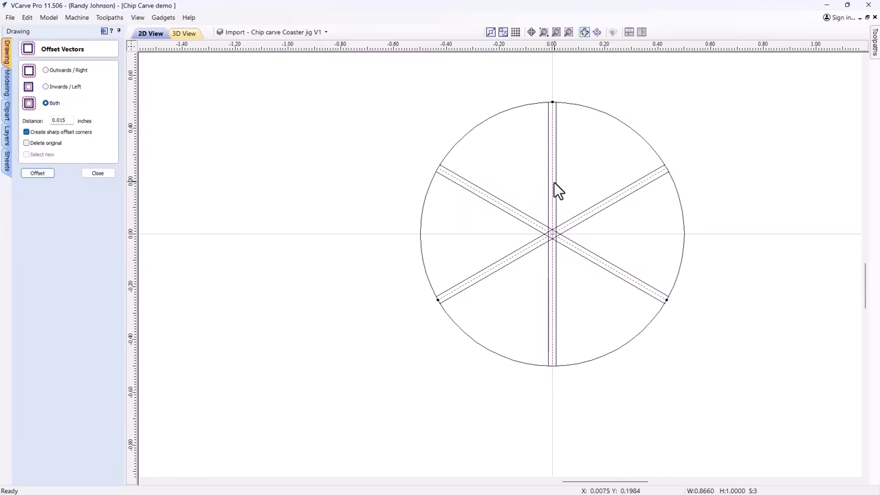
pyautogui.hotkey('ctrl', 'z')
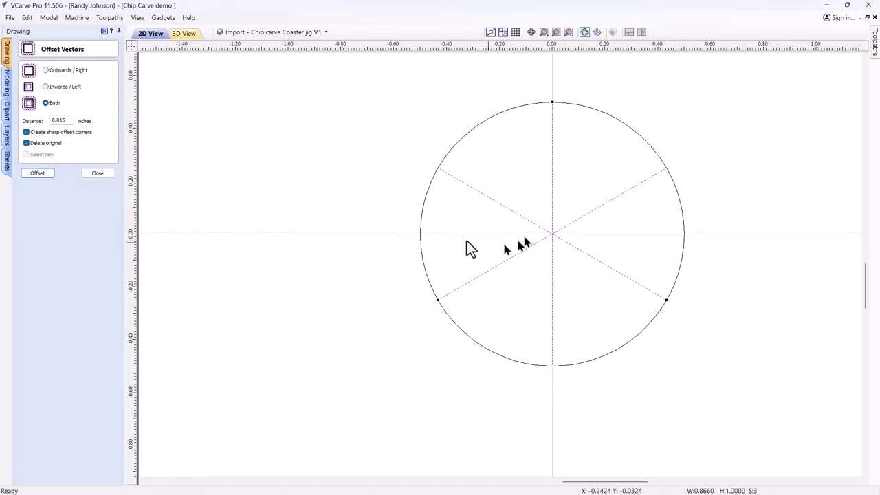
pyautogui.click(36, 173)
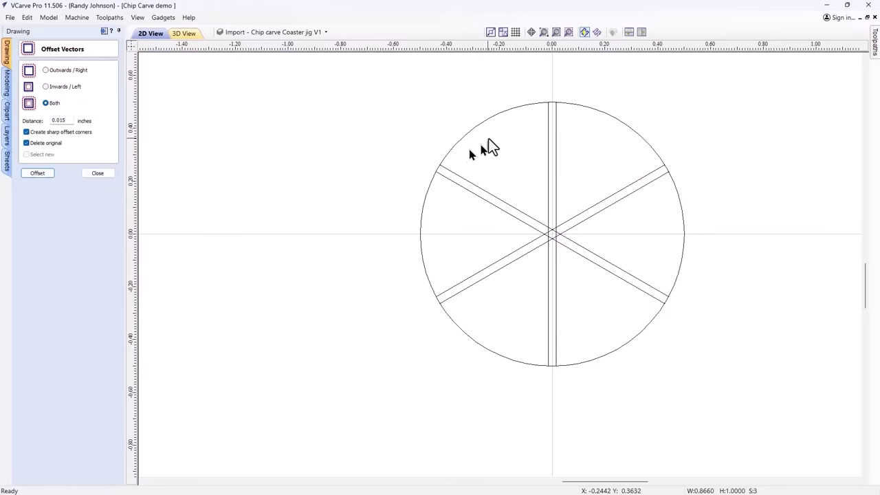
# Offset the circle 0.015 inches both inwards and outwards, deleting the original circle
pyautogui.click(492, 117)
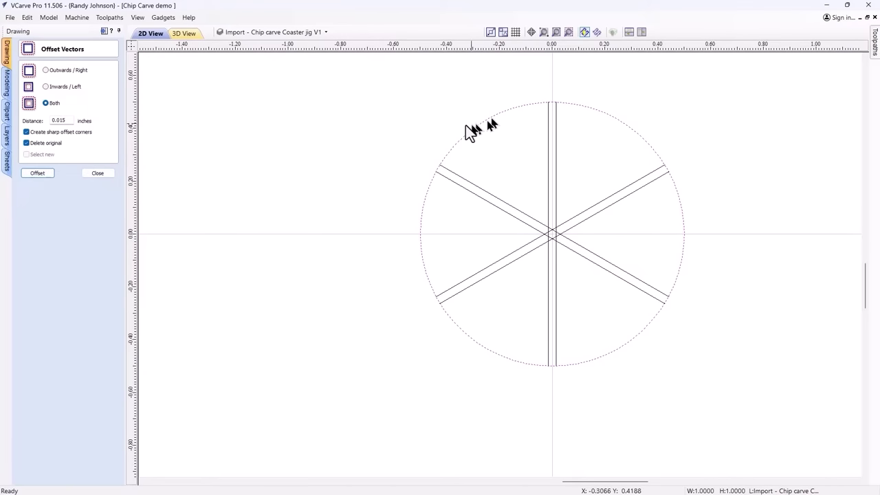
pyautogui.click(33, 173)
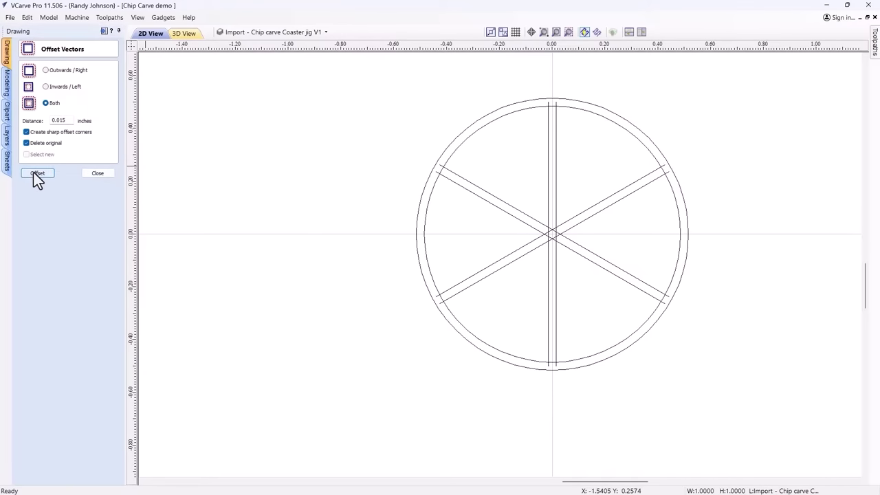
pyautogui.click(102, 173)
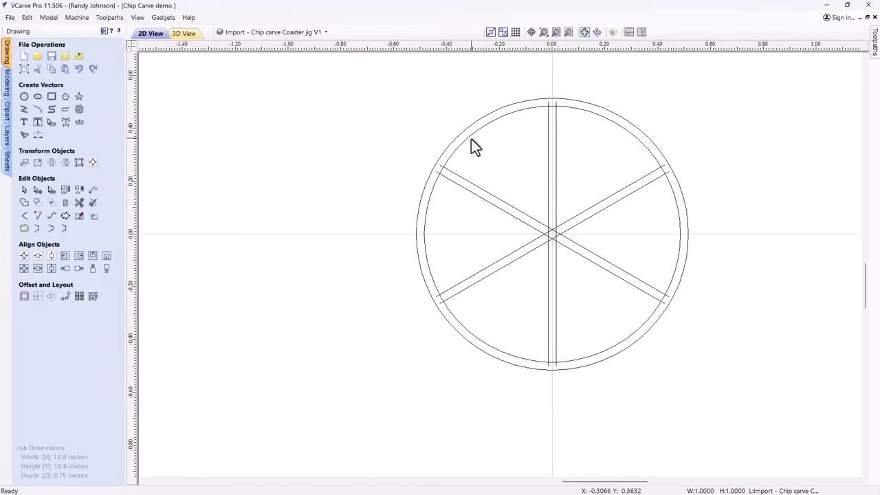
# Trim the overlapping vector sections around the upper-left wedge and at the circle's center, rejoining the trimmed sections
pyautogui.click(92, 203)
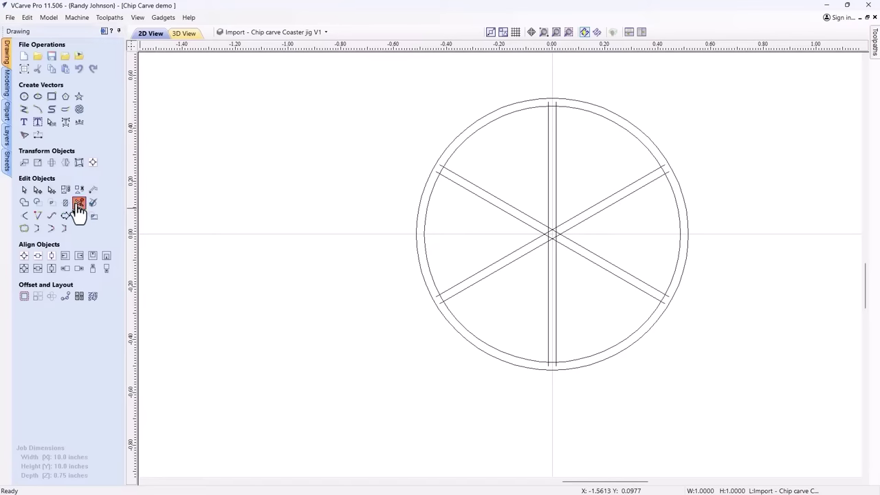
pyautogui.scroll(2, 583, 101)
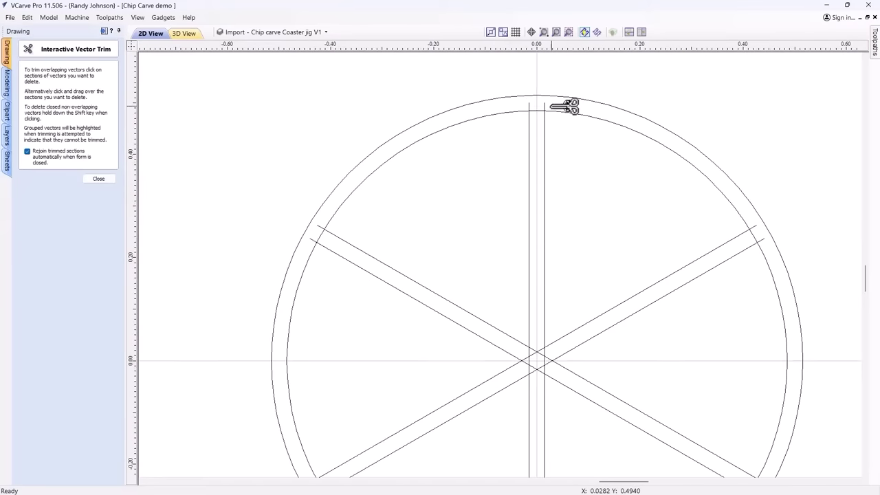
pyautogui.click(536, 111)
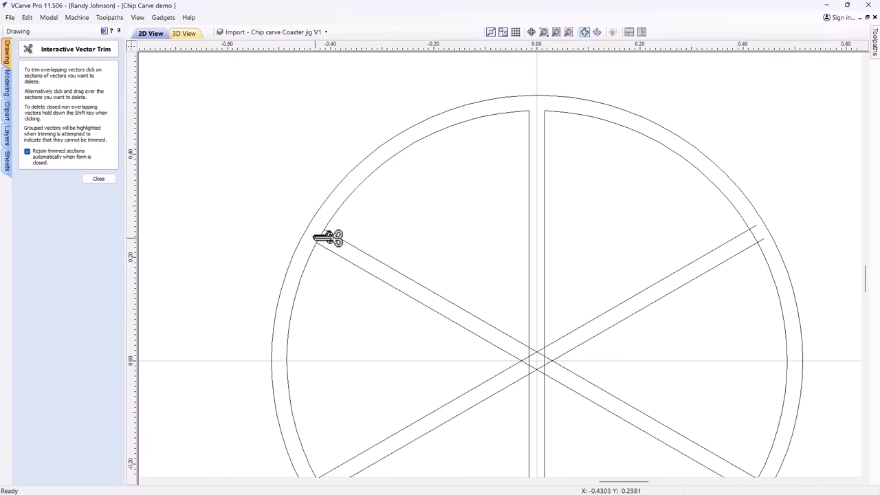
pyautogui.scroll(-4, 413, 206)
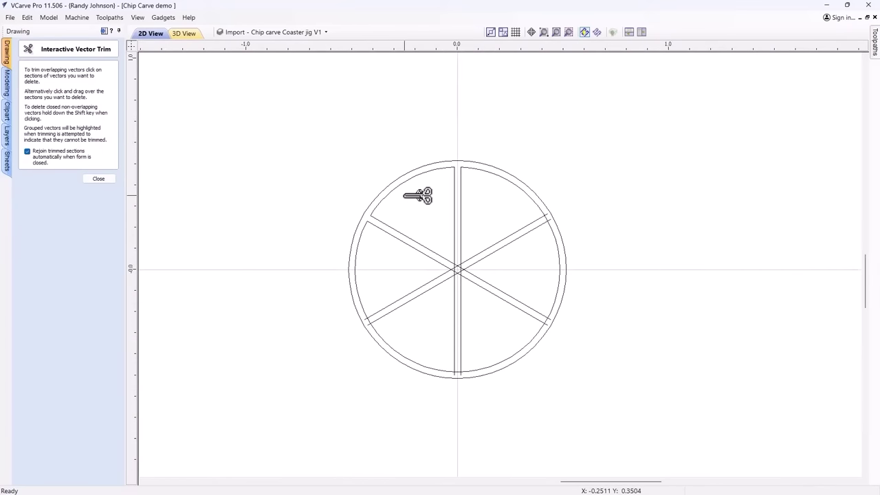
pyautogui.scroll(3, 469, 293)
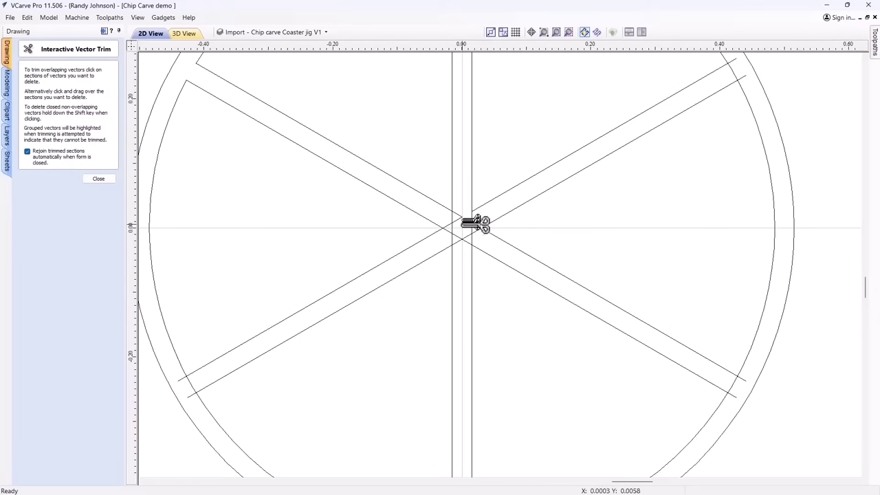
pyautogui.moveTo(462, 221)
pyautogui.mouseDown()
pyautogui.moveTo(453, 220)
pyautogui.moveTo(454, 232)
pyautogui.moveTo(472, 234)
pyautogui.moveTo(470, 218)
pyautogui.mouseUp()
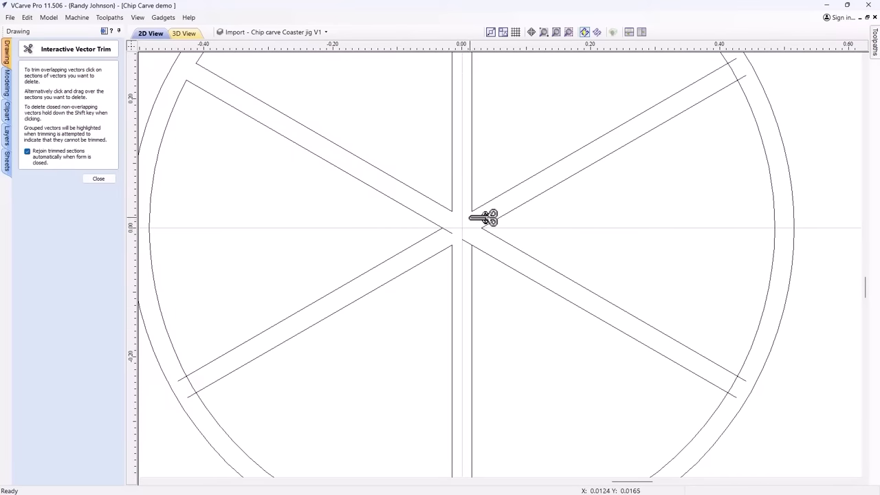
pyautogui.scroll(-3, 471, 232)
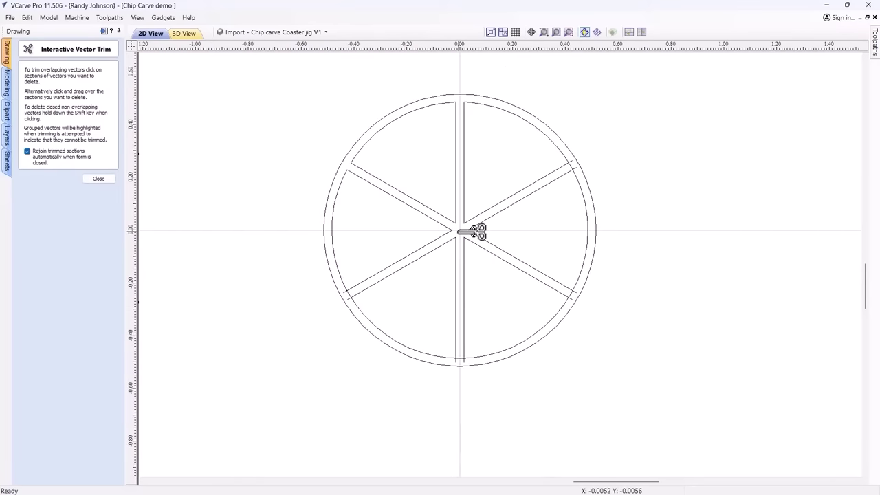
pyautogui.click(97, 178)
# Delete all vectors except the closed upper-left wedge
pyautogui.scroll(-2, 376, 131)
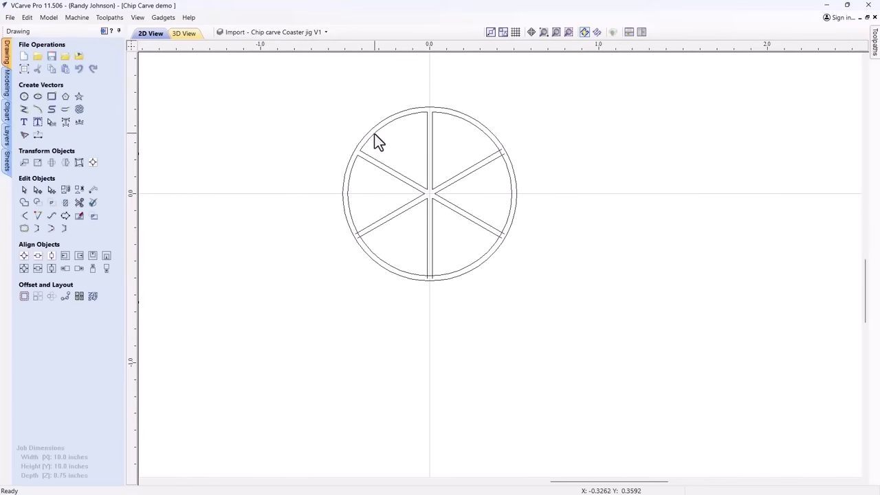
pyautogui.moveTo(305, 95); pyautogui.dragTo(603, 323)
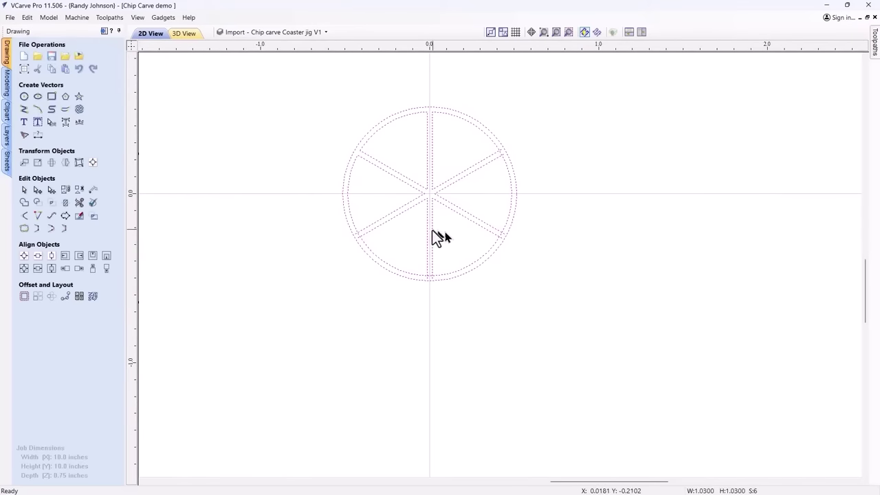
pyautogui.keyDown('shift'); pyautogui.click(415, 185); pyautogui.keyUp('shift')
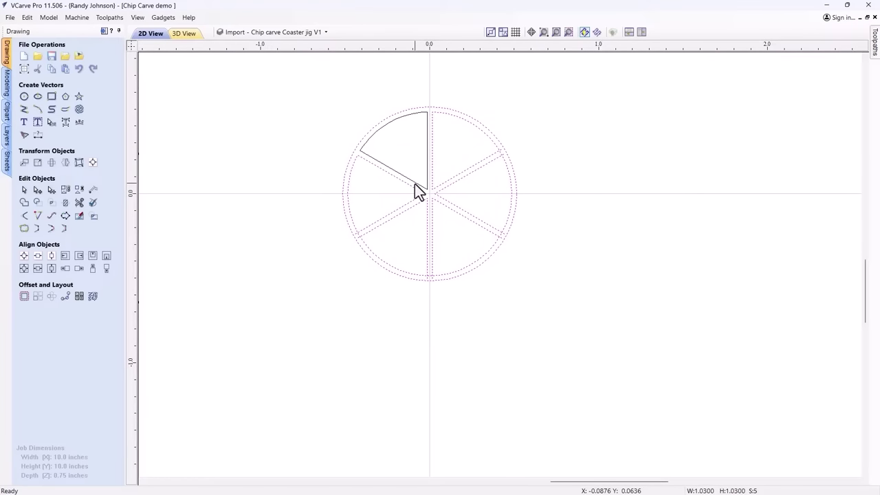
pyautogui.press('Delete')
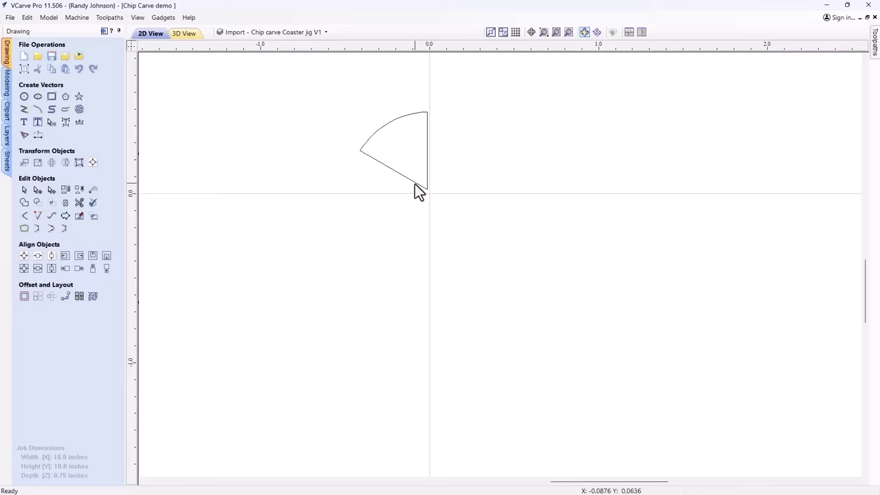
# Circular-copy the wedge into 6 rotated, grouped items around center 0, 0 over a total angle of 360 degrees
pyautogui.click(415, 184)
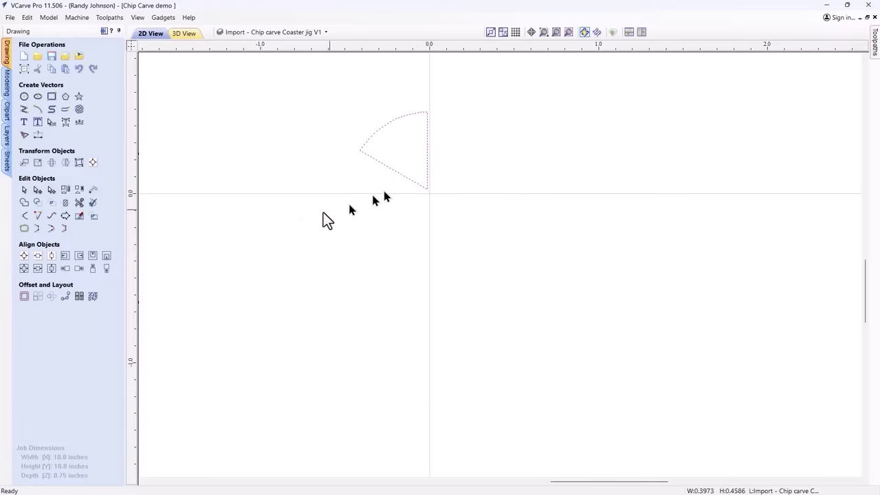
pyautogui.click(51, 297)
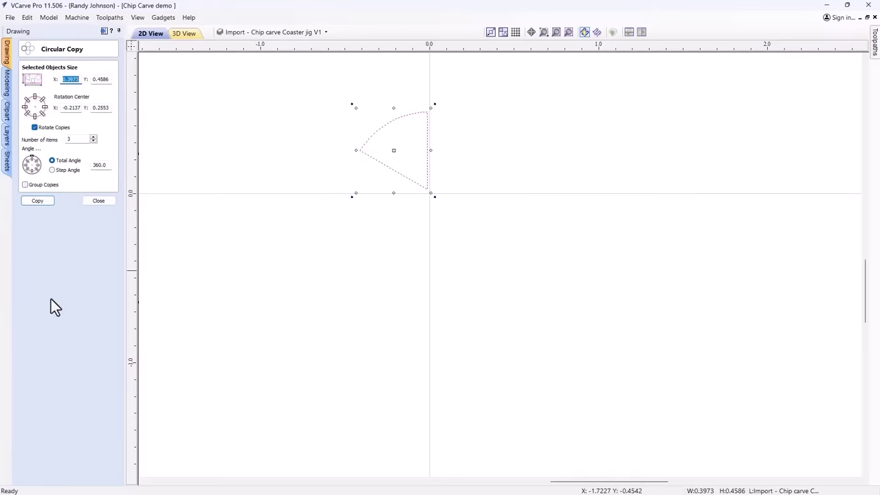
pyautogui.doubleClick(81, 140)
pyautogui.doubleClick(72, 108)
pyautogui.write('0')
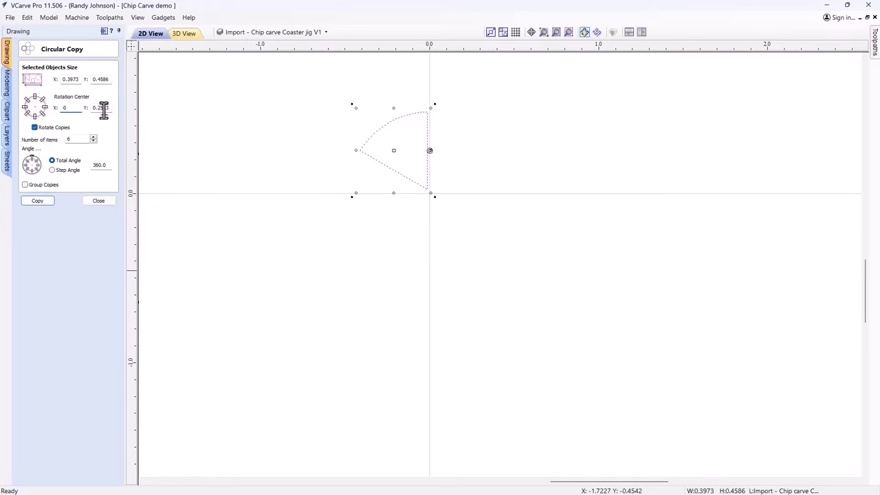
pyautogui.doubleClick(100, 108)
pyautogui.write('0')
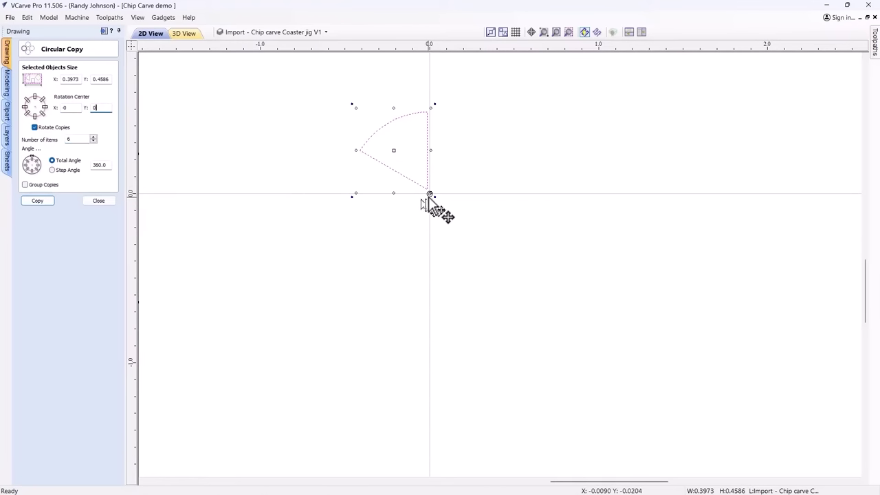
pyautogui.scroll(2, 402, 147)
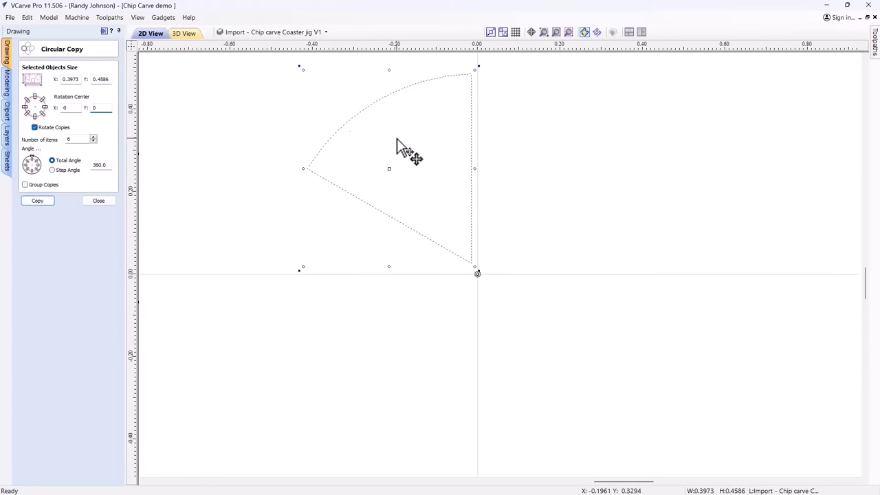
pyautogui.scroll(-2, 397, 145)
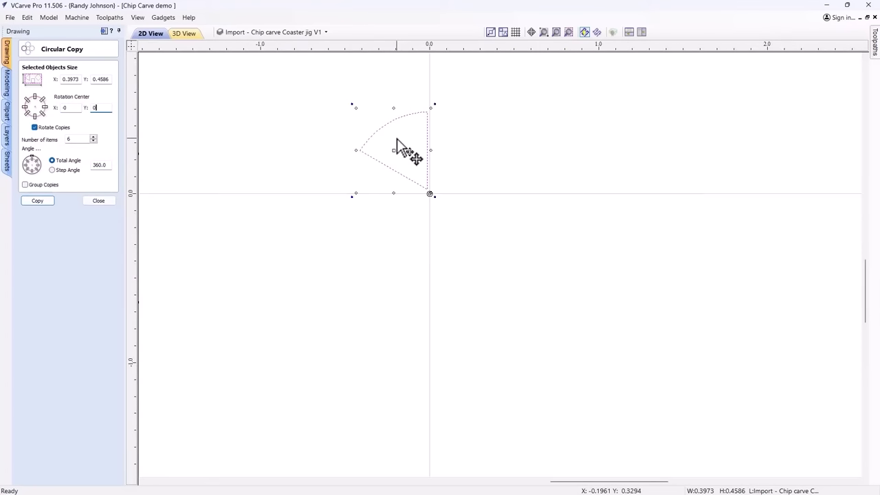
pyautogui.click(24, 184)
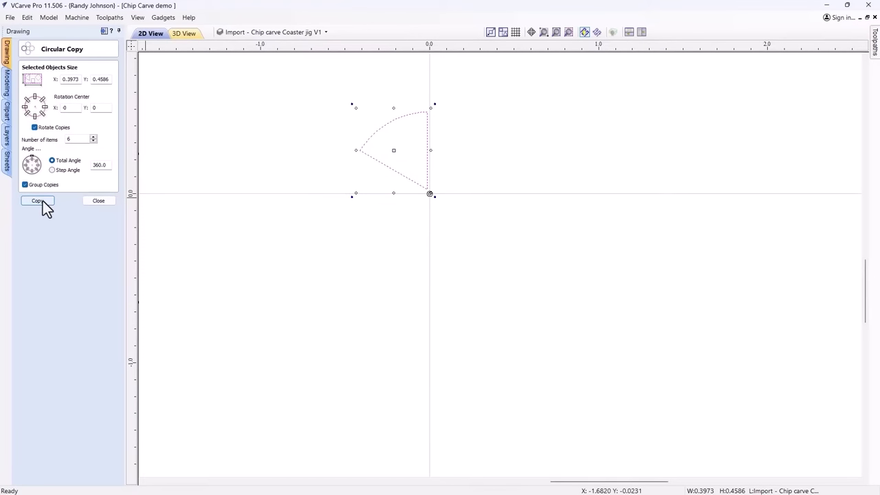
pyautogui.click(42, 202)
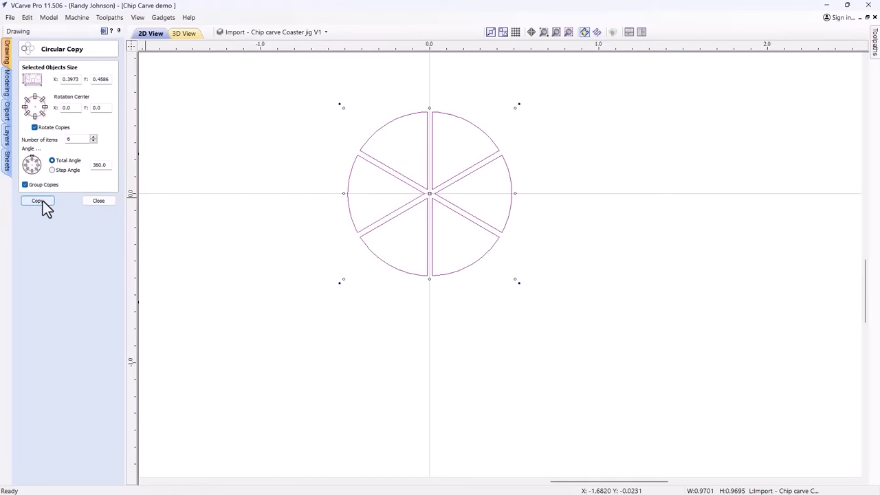
pyautogui.click(102, 201)
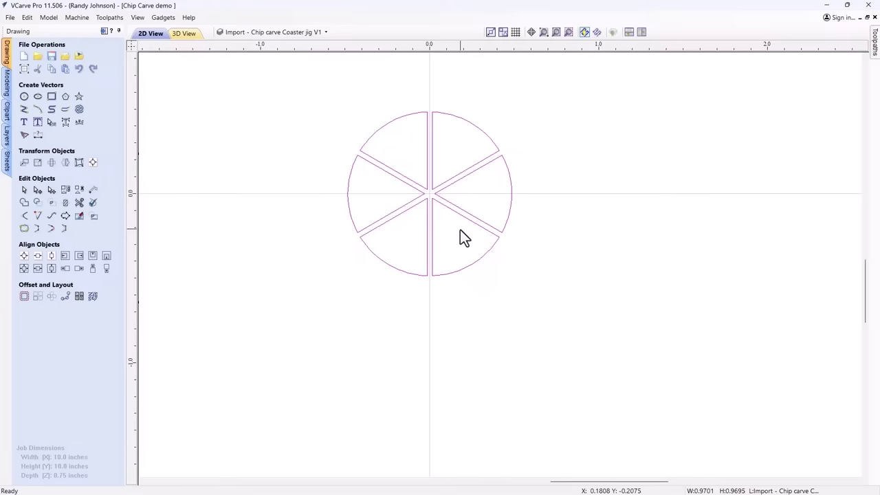
# Recalculate the existing V-Carve 90 degree bit toolpath with only the grouped six-wedge wheel selected
pyautogui.scroll(-8, 460, 229)
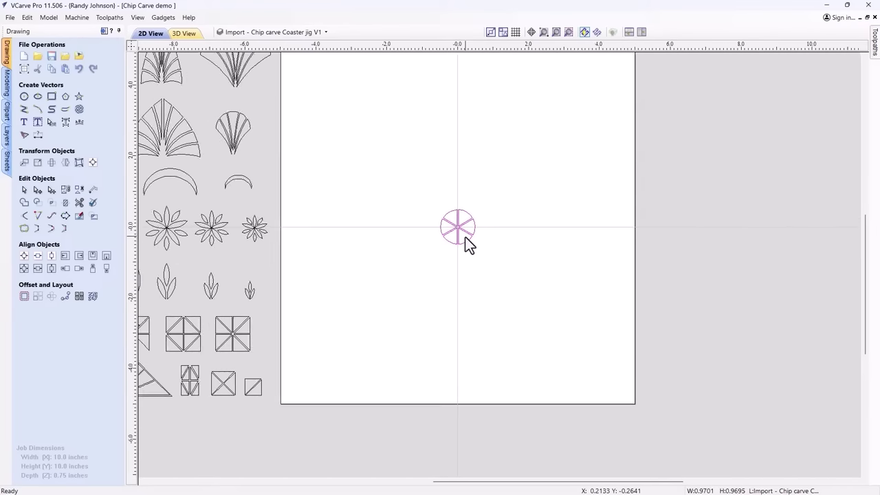
pyautogui.scroll(-2, 465, 235)
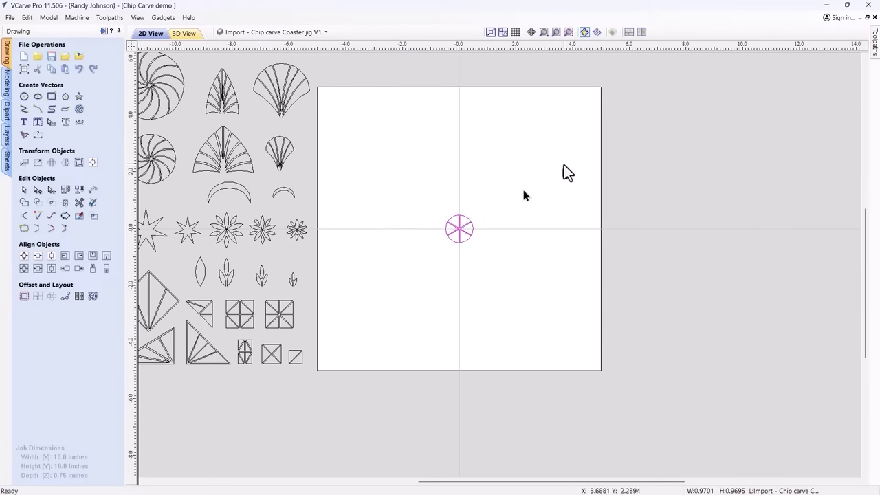
pyautogui.click(876, 54)
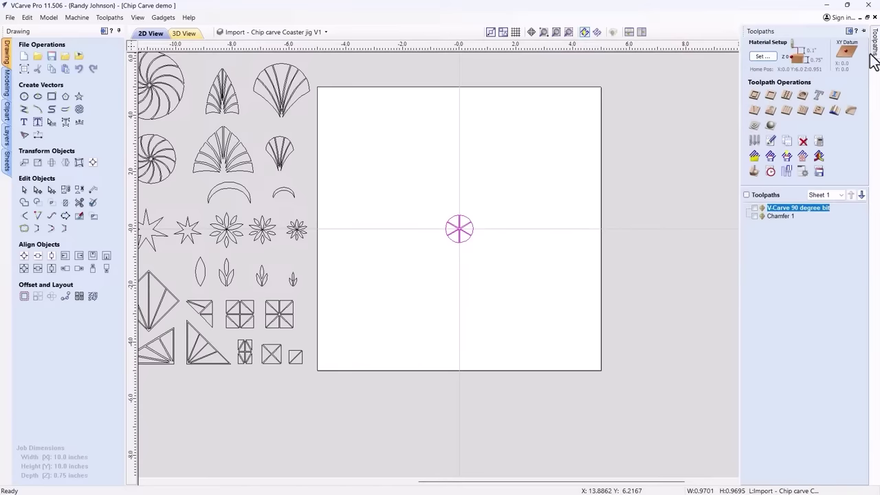
pyautogui.click(867, 31)
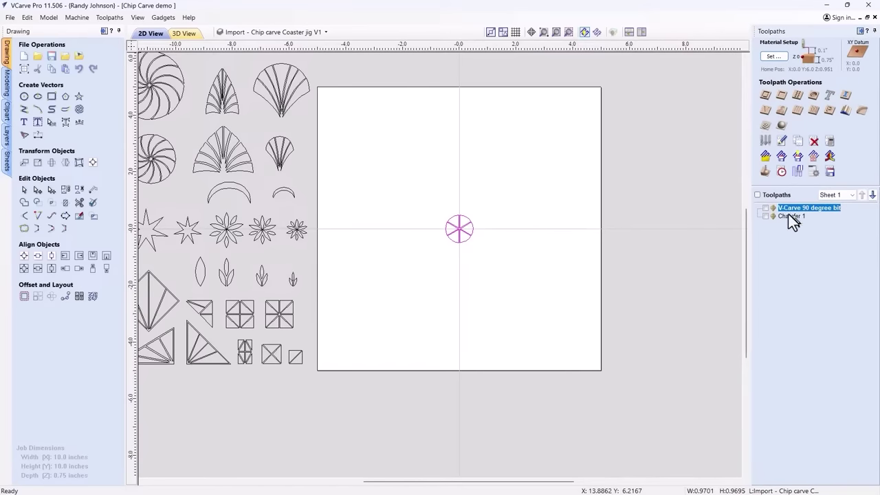
pyautogui.moveTo(788, 209)
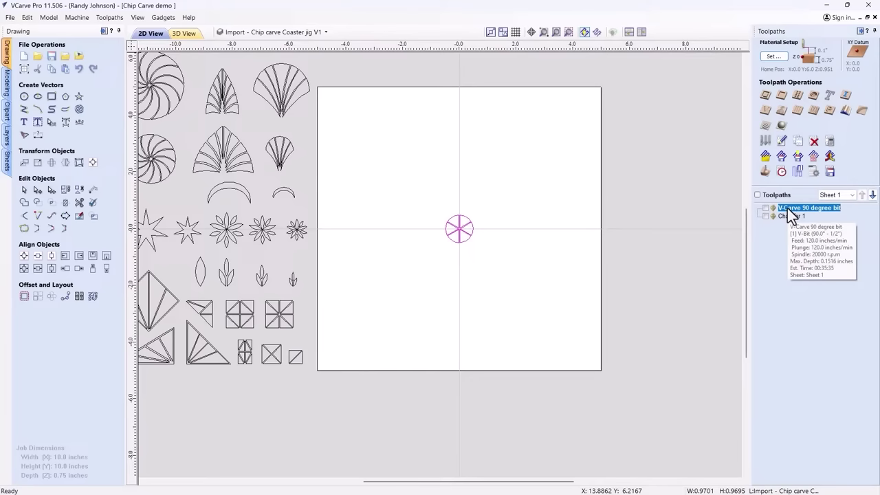
pyautogui.doubleClick(788, 208)
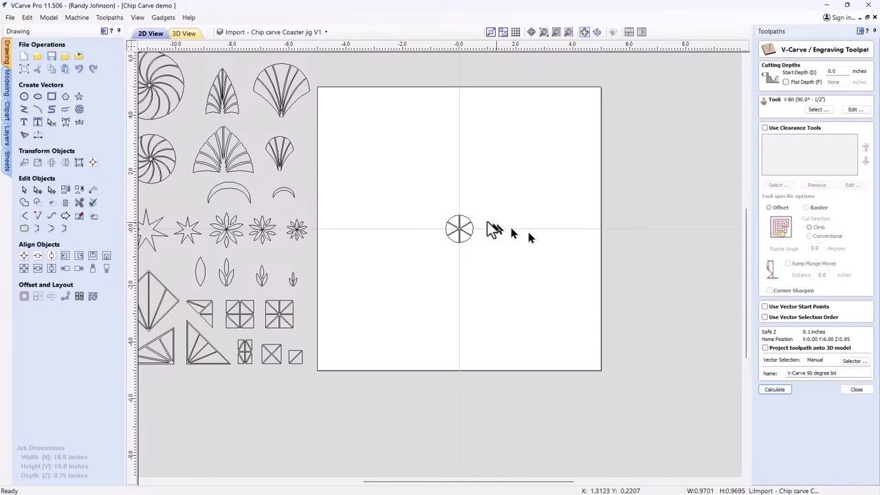
pyautogui.moveTo(416, 200); pyautogui.dragTo(508, 268)
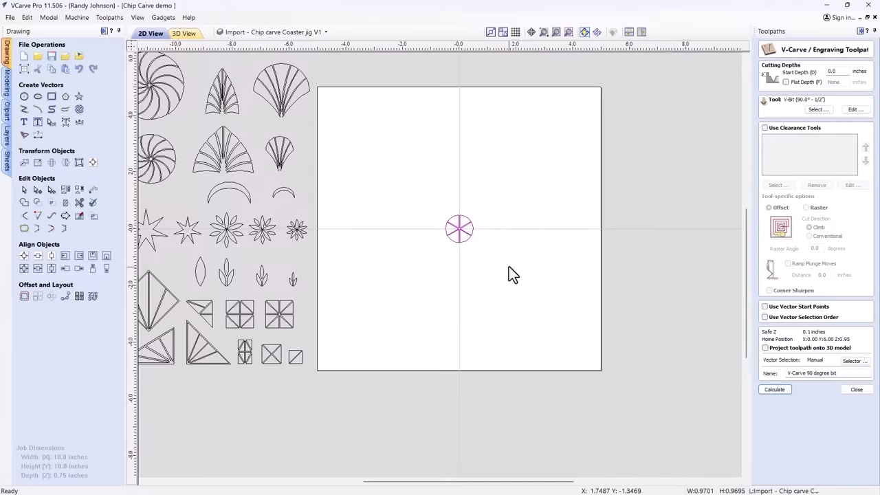
pyautogui.click(775, 390)
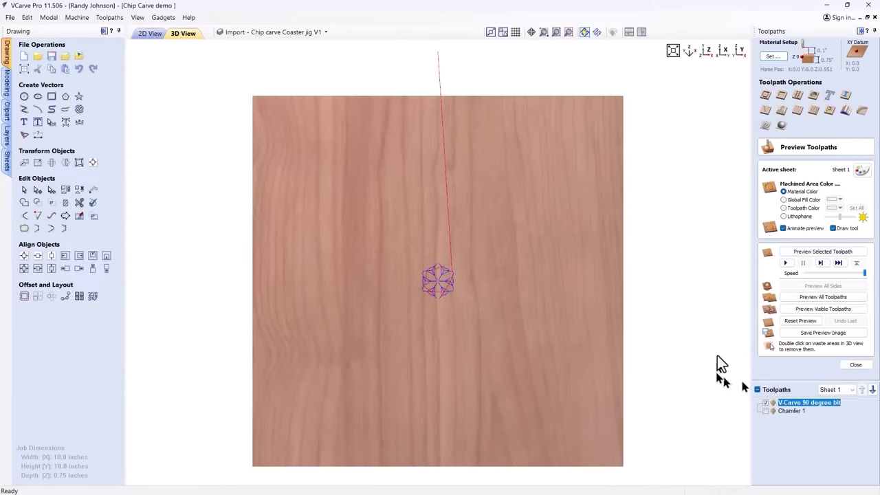
# Preview the V-Carve 90 degree bit toolpath and examine the carved wheel up close at a tilted angle
pyautogui.click(814, 251)
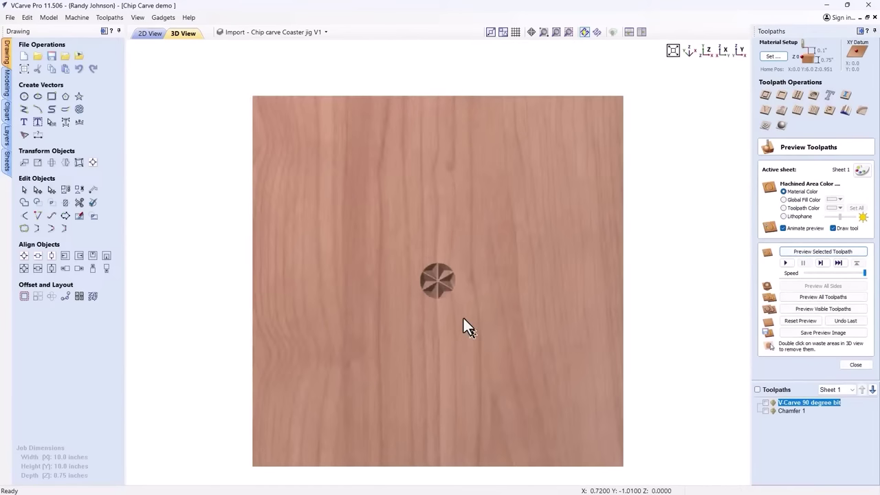
pyautogui.scroll(4, 463, 319)
pyautogui.moveTo(454, 344); pyautogui.dragTo(459, 250)
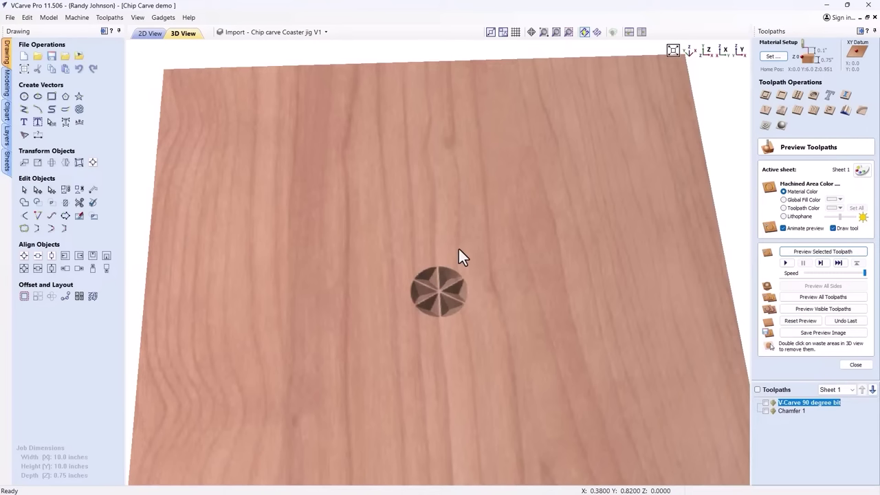
# Back in the 2D view, create a circle 3.5 inches in diameter centered at 0, 0 around the wheel
pyautogui.click(146, 33)
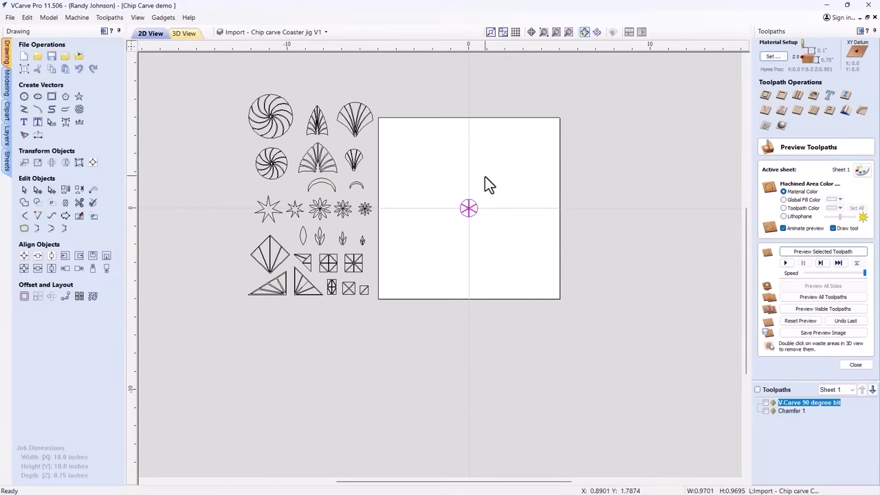
pyautogui.scroll(1, 483, 176)
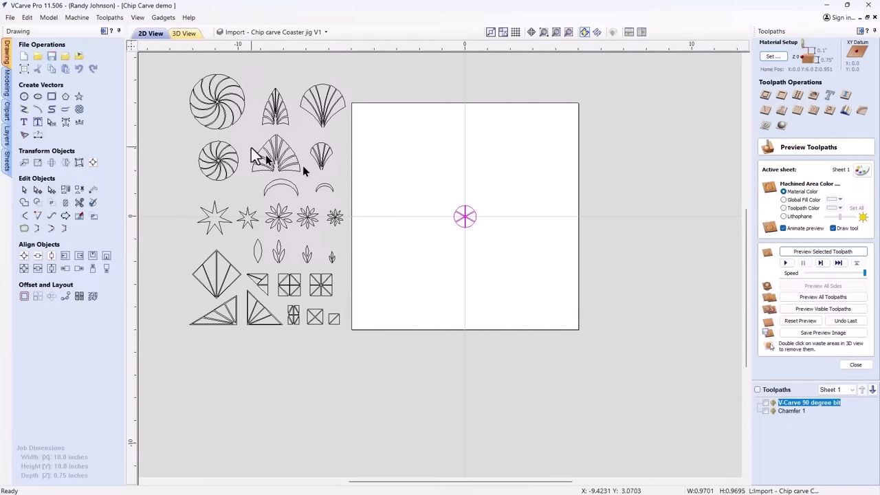
pyautogui.click(24, 97)
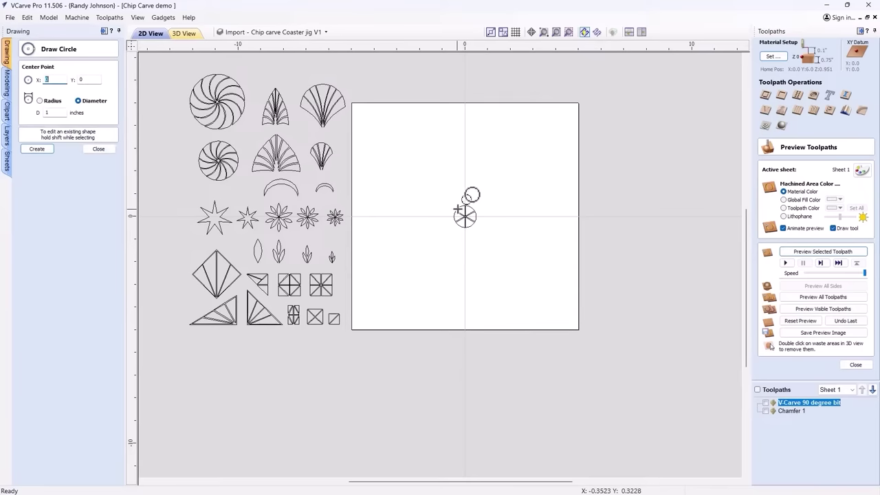
pyautogui.scroll(4, 458, 208)
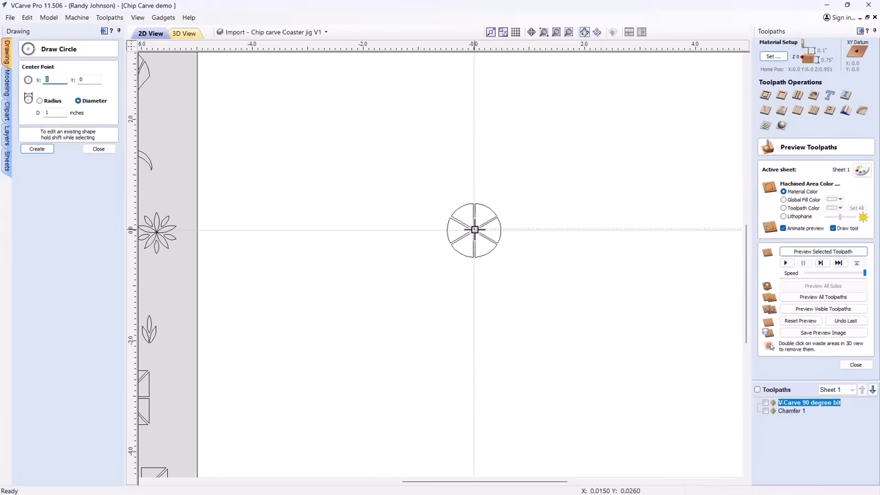
pyautogui.scroll(5, 474, 230)
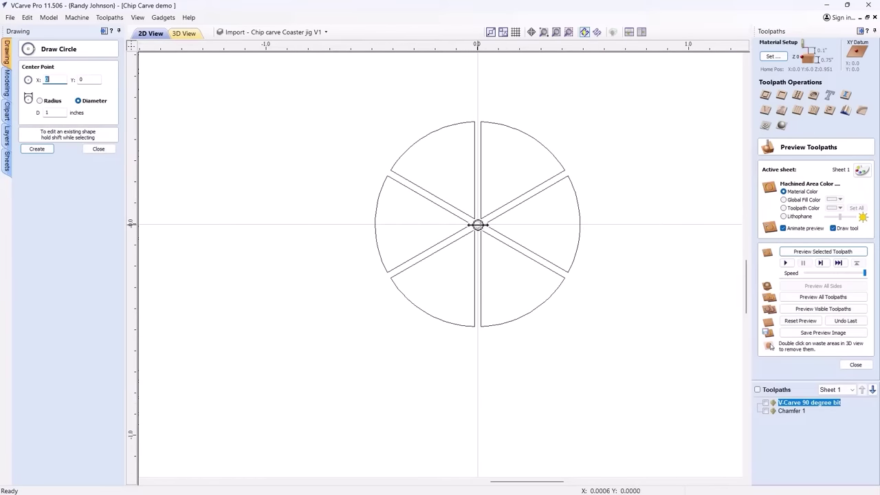
pyautogui.doubleClick(51, 112)
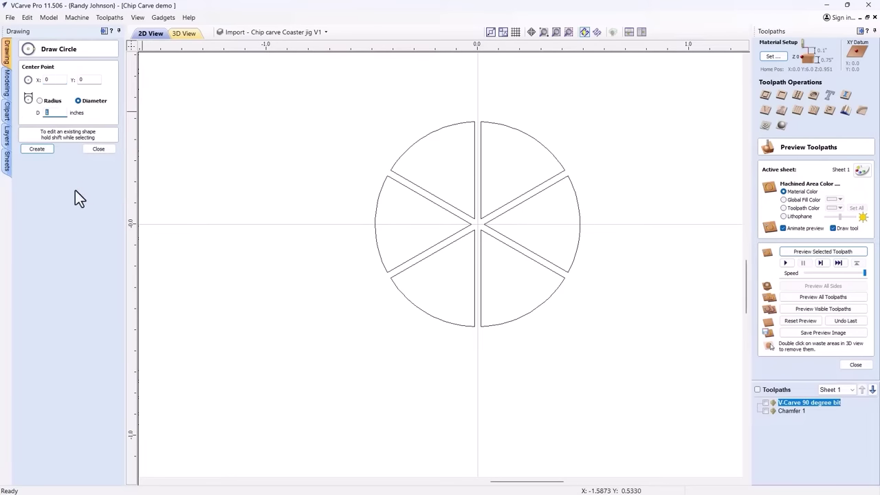
pyautogui.write('3.5')
pyautogui.click(37, 149)
pyautogui.scroll(-5, 455, 205)
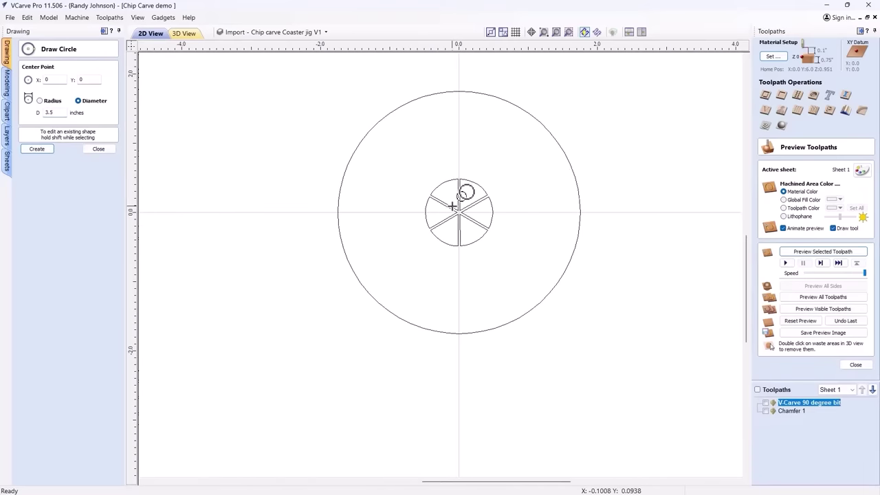
pyautogui.scroll(-2, 466, 191)
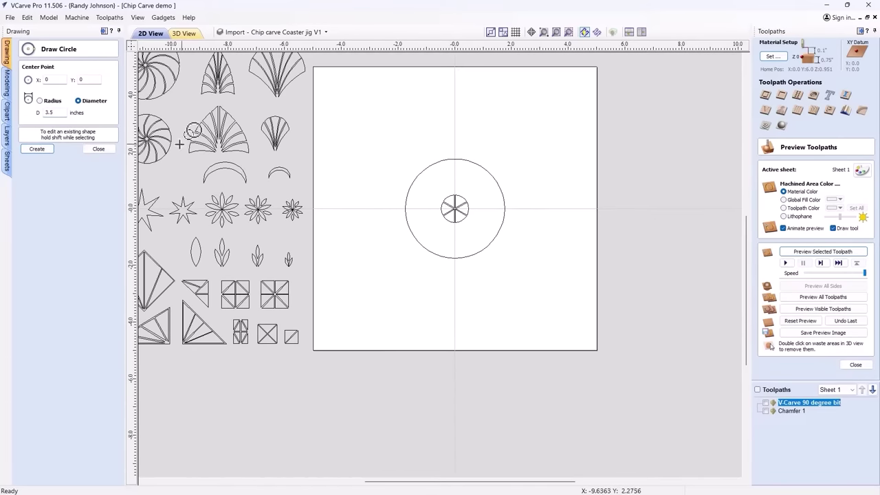
pyautogui.click(96, 148)
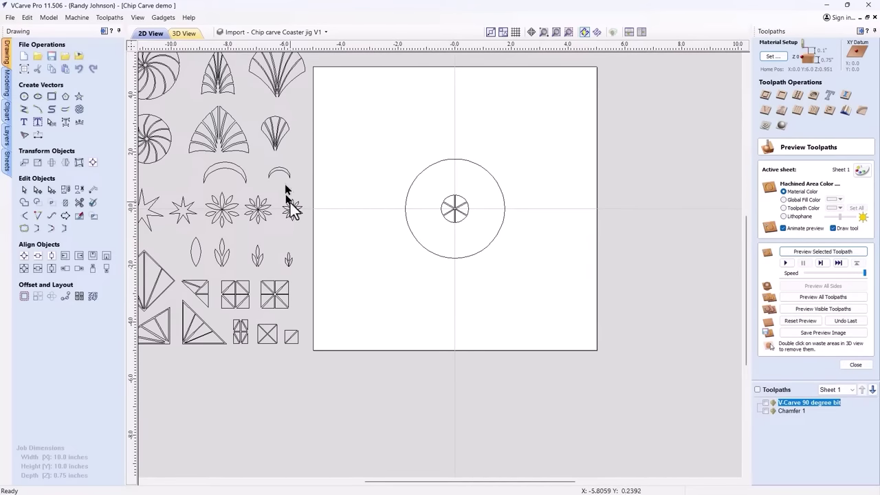
pyautogui.scroll(-1, 375, 195)
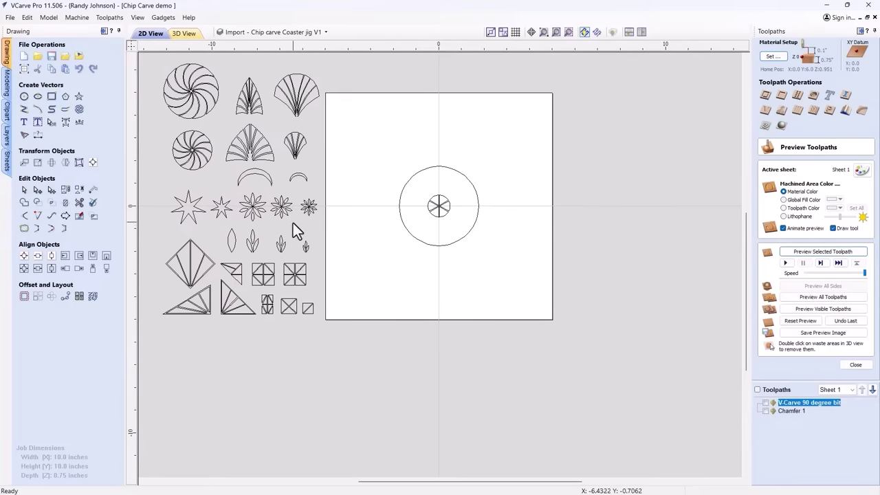
pyautogui.scroll(1, 293, 222)
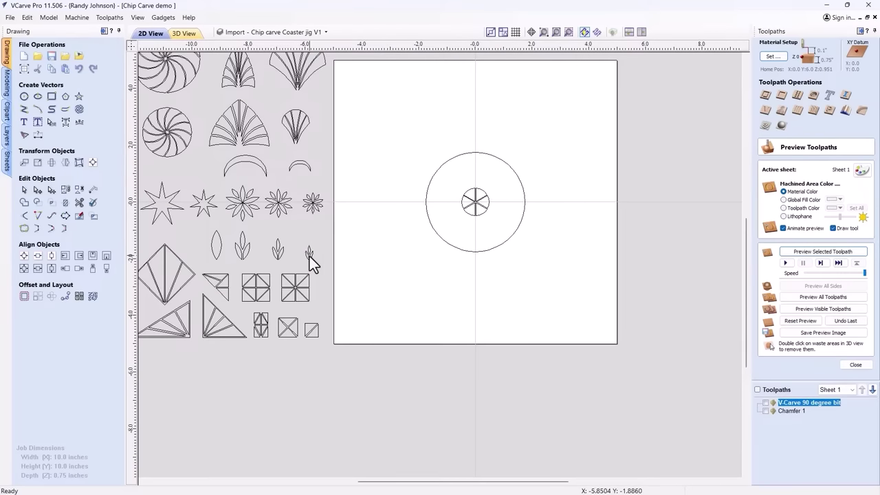
pyautogui.click(308, 252)
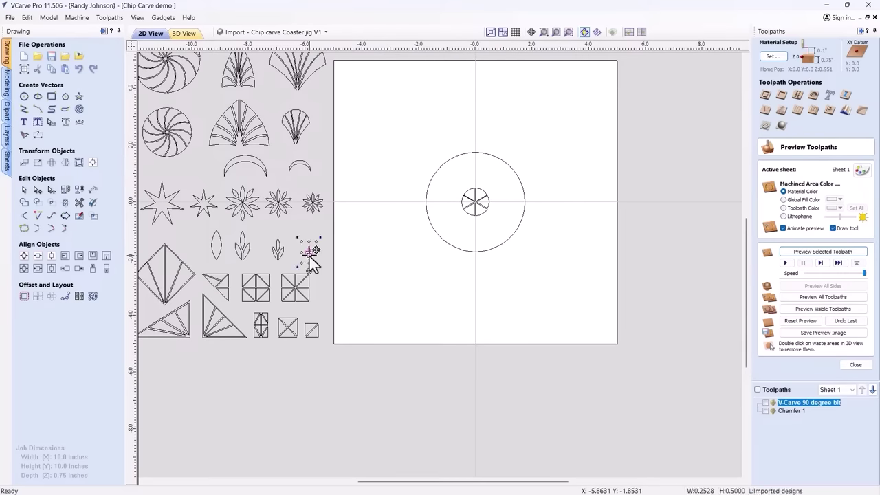
pyautogui.moveTo(308, 255); pyautogui.dragTo(475, 180)
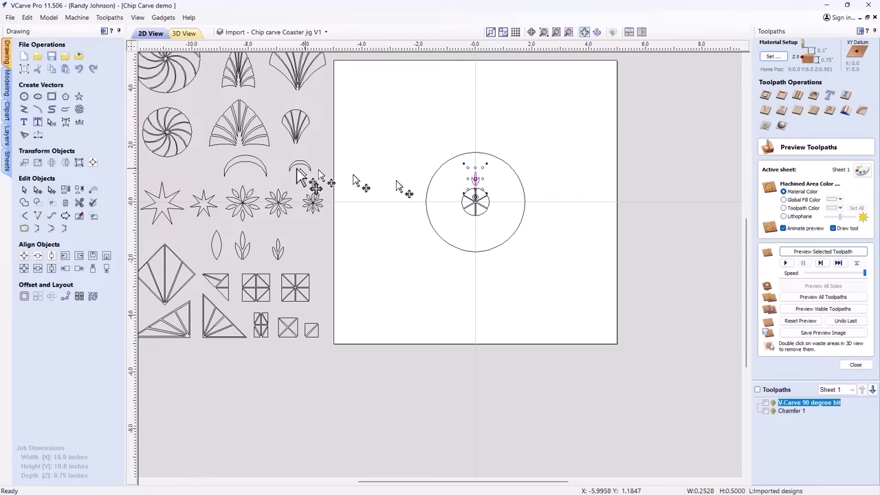
pyautogui.click(244, 169)
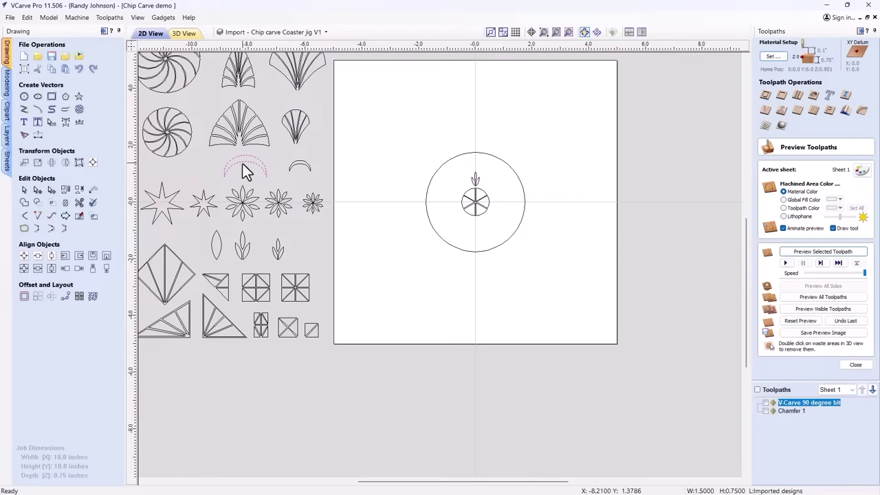
pyautogui.moveTo(244, 164); pyautogui.dragTo(471, 160)
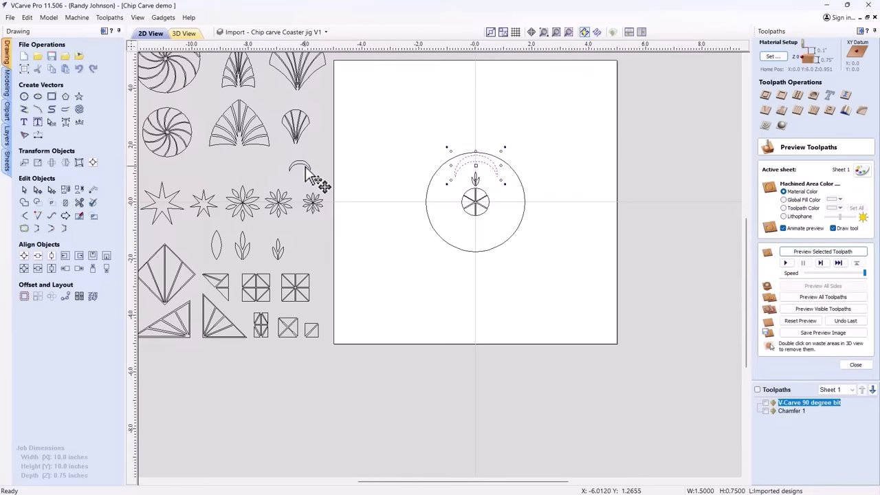
pyautogui.hotkey('ctrl', 'z')
pyautogui.hotkey('ctrl', 'z')
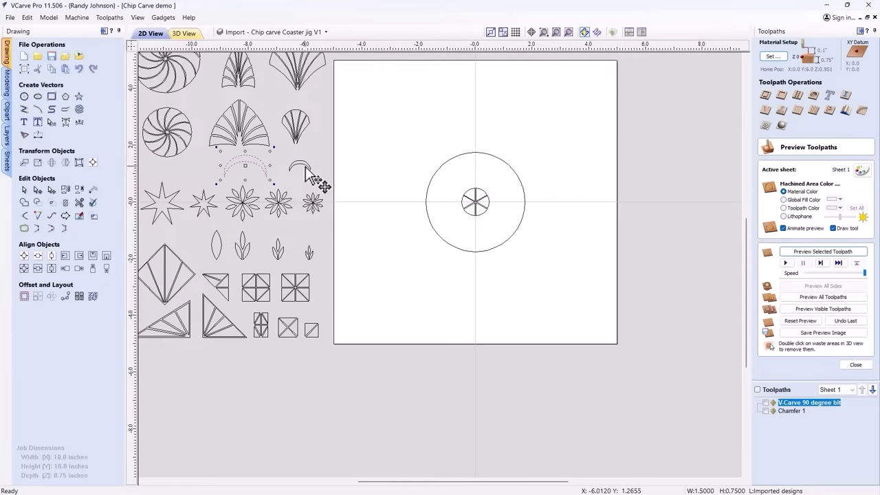
# Place copies of the smallest three-leaf motif, the large crescent and the small crescent above the wheel inside the circle, keeping the originals
pyautogui.click(309, 254)
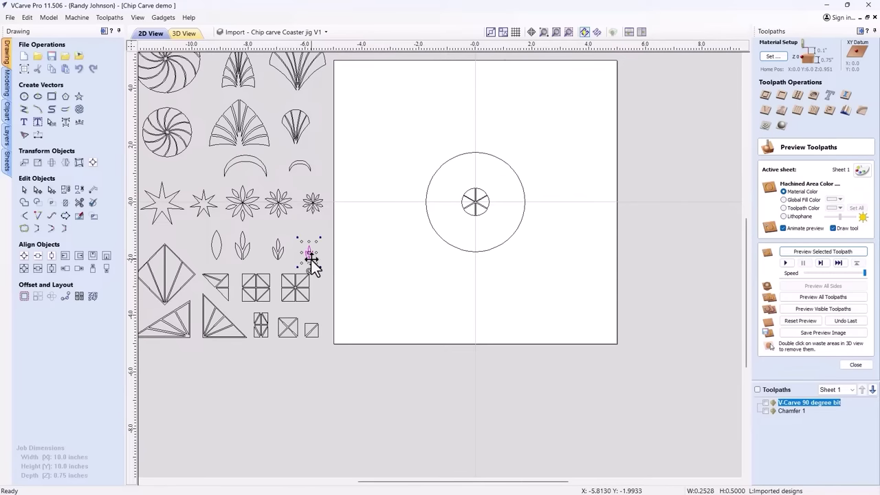
pyautogui.moveTo(310, 256); pyautogui.dragTo(477, 183)
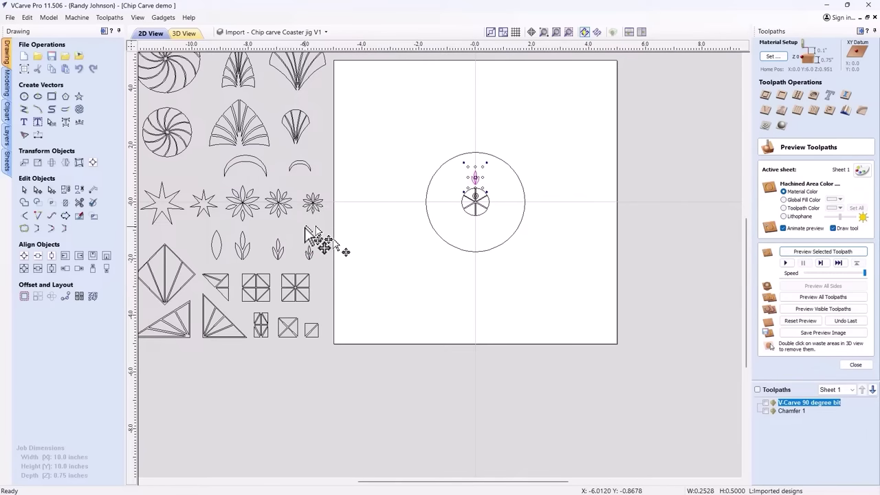
pyautogui.click(254, 167)
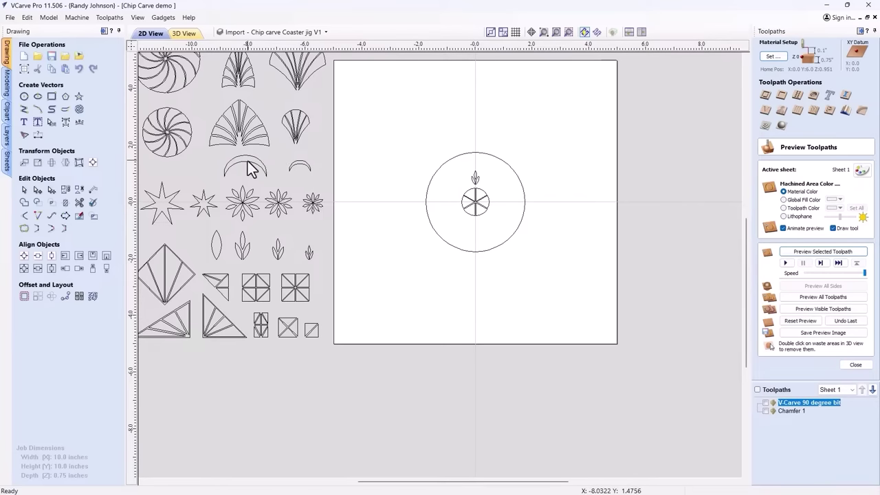
pyautogui.moveTo(247, 165); pyautogui.dragTo(475, 163)
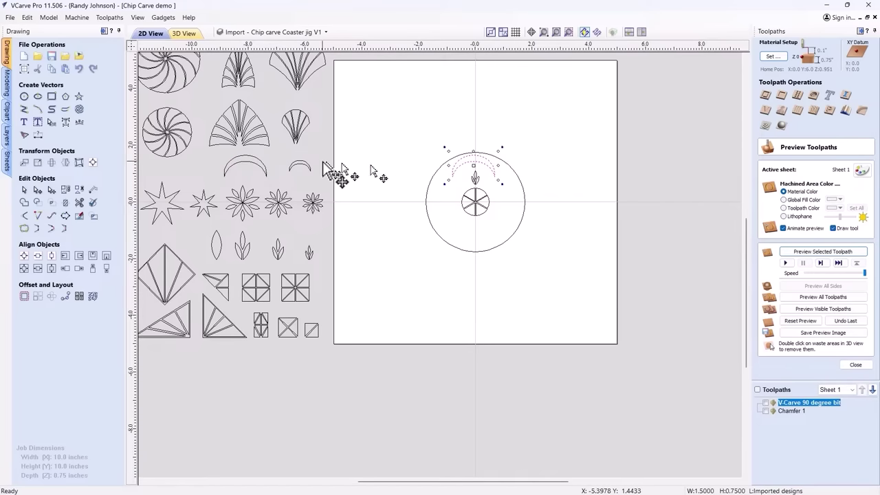
pyautogui.click(302, 168)
pyautogui.moveTo(298, 168); pyautogui.dragTo(475, 166)
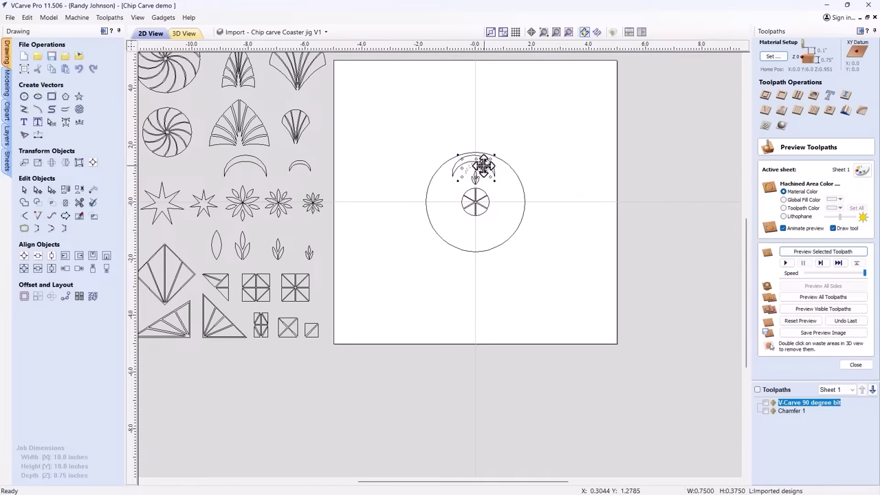
# Center the three-leaf motif horizontally in the material and nudge it down to just above the wheel
pyautogui.scroll(5, 481, 166)
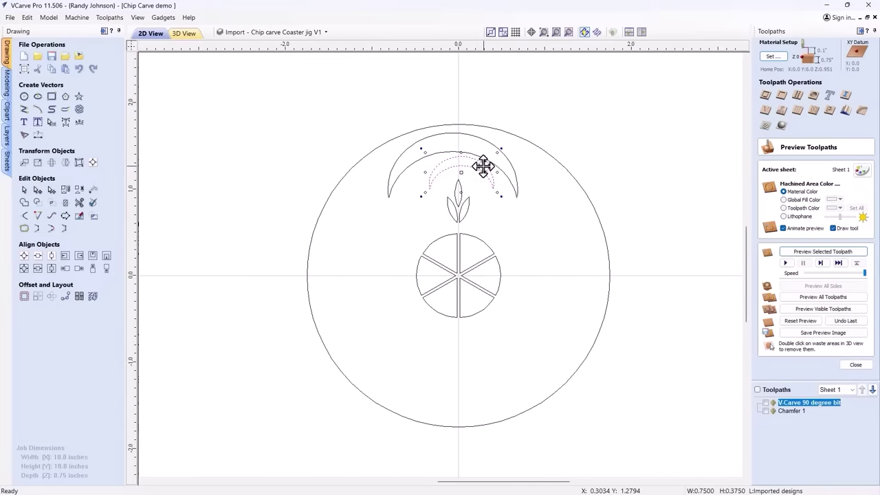
pyautogui.click(465, 209)
pyautogui.scroll(2, 467, 211)
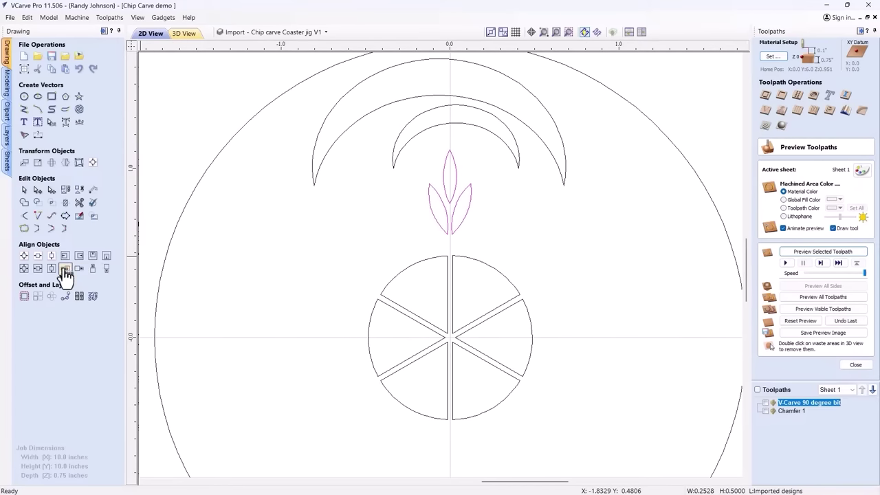
pyautogui.click(39, 261)
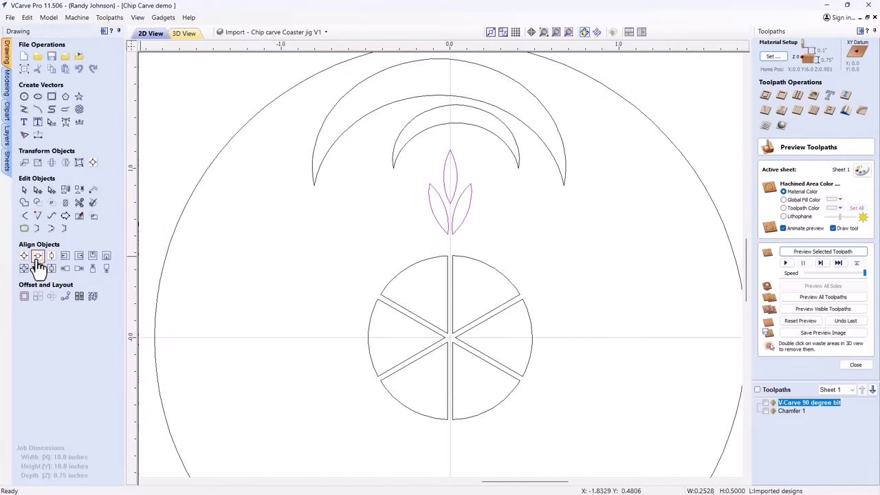
pyautogui.click(456, 163)
pyautogui.press('Down')
pyautogui.press('Down')
pyautogui.press('Down')
pyautogui.press('Down')
pyautogui.press('Down')
pyautogui.press('Down')
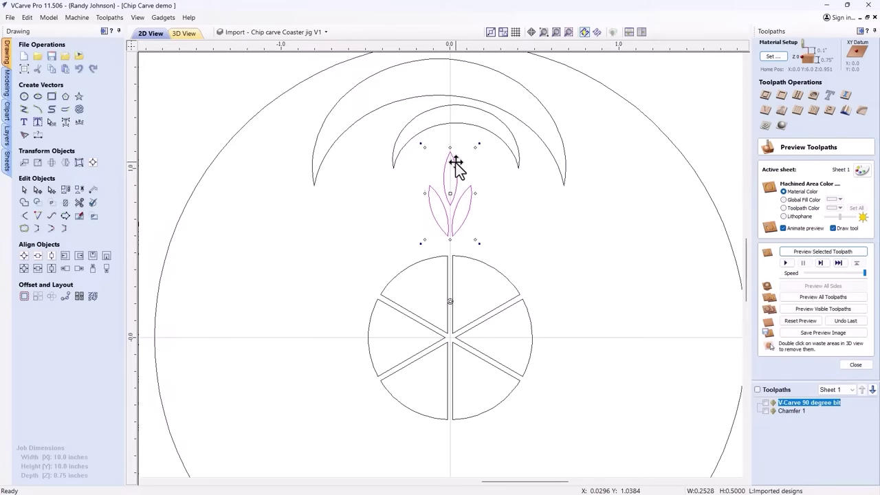
pyautogui.press('Down')
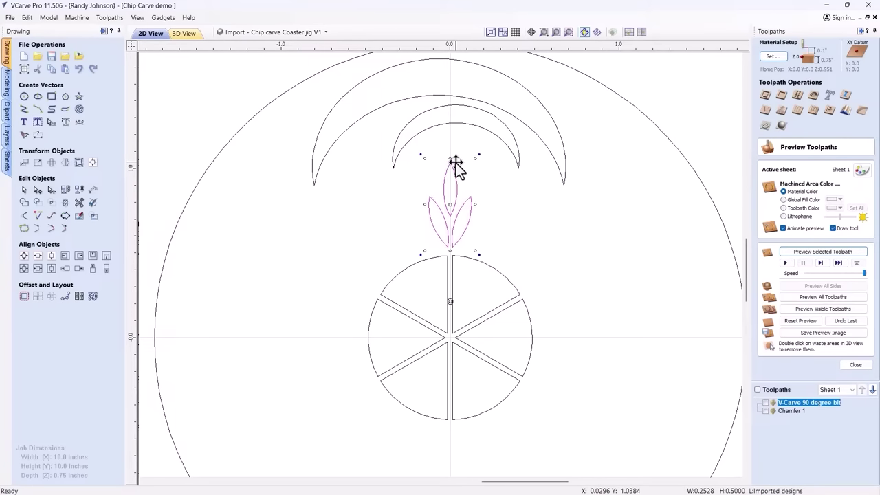
# Lower the small crescent to just above the leaf tip and center both crescents horizontally in the material
pyautogui.click(466, 129)
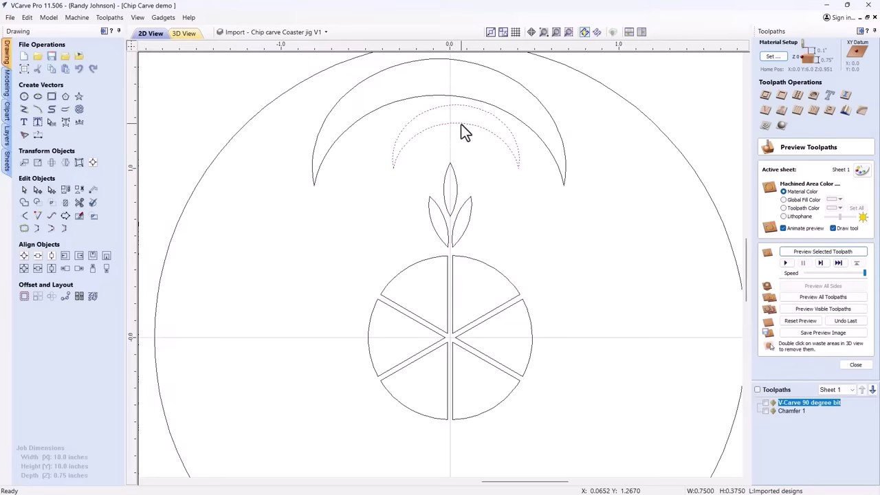
pyautogui.moveTo(460, 123); pyautogui.dragTo(452, 153)
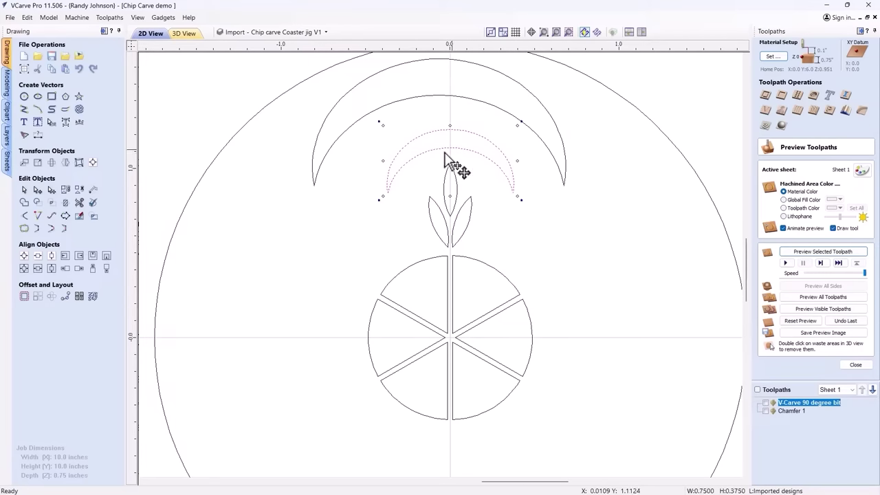
pyautogui.click(37, 256)
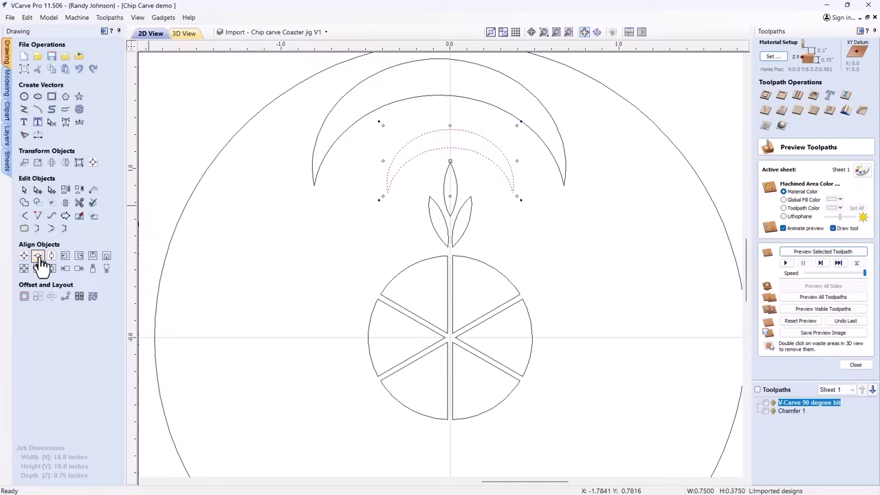
pyautogui.click(438, 106)
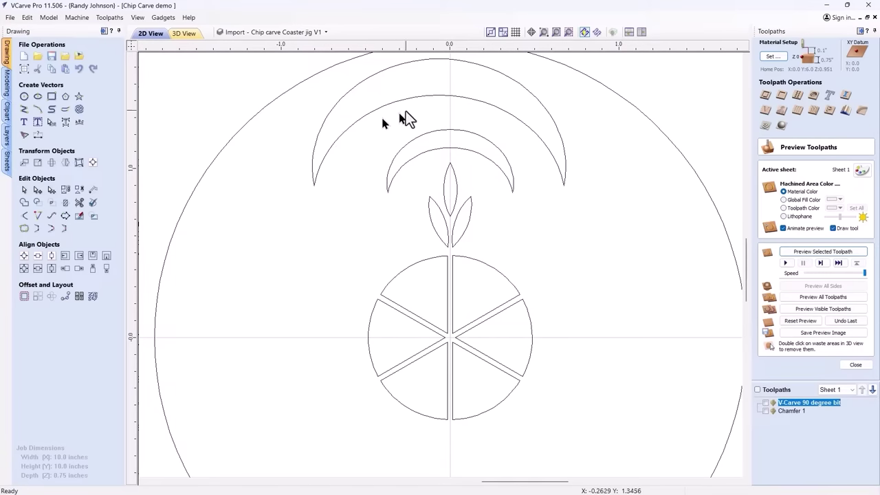
pyautogui.click(339, 137)
pyautogui.click(37, 256)
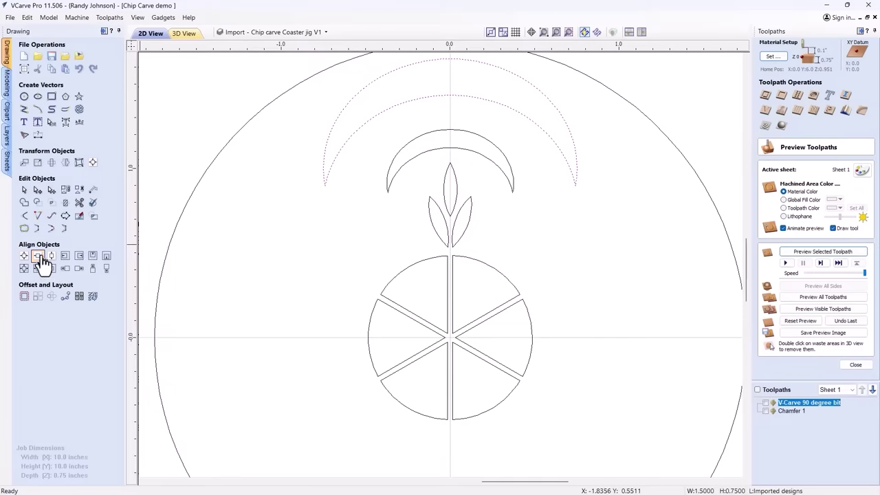
# Try a circular copy of the leaf motif and both crescents, 6 rotated, grouped items around 0, 0 over 360 degrees, and undo it
pyautogui.scroll(-2, 419, 210)
pyautogui.scroll(-1, 419, 211)
pyautogui.scroll(1, 433, 184)
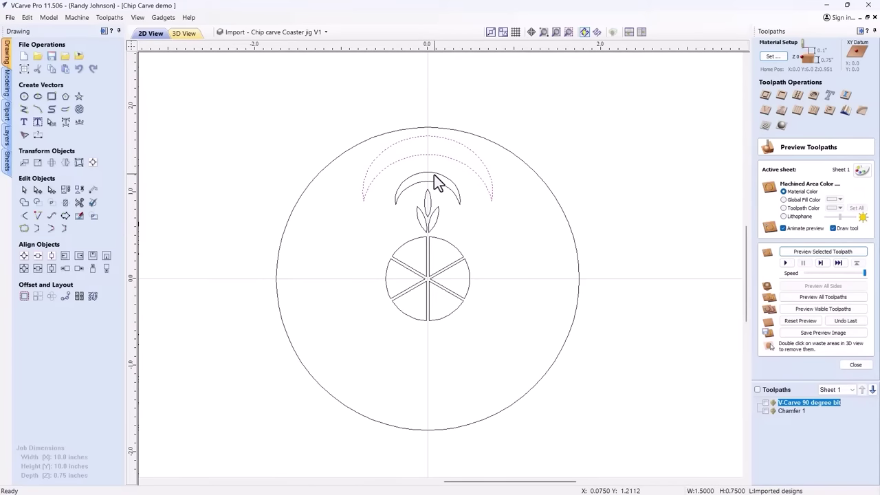
pyautogui.moveTo(485, 224); pyautogui.dragTo(376, 150)
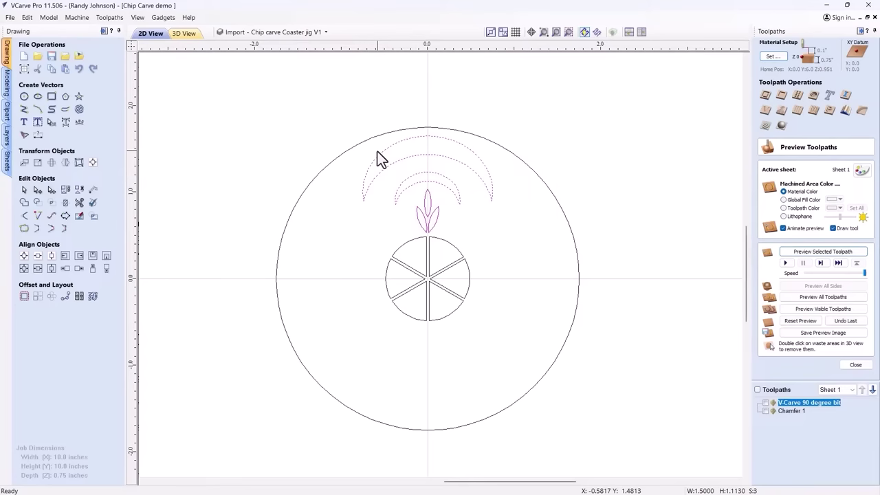
pyautogui.click(53, 299)
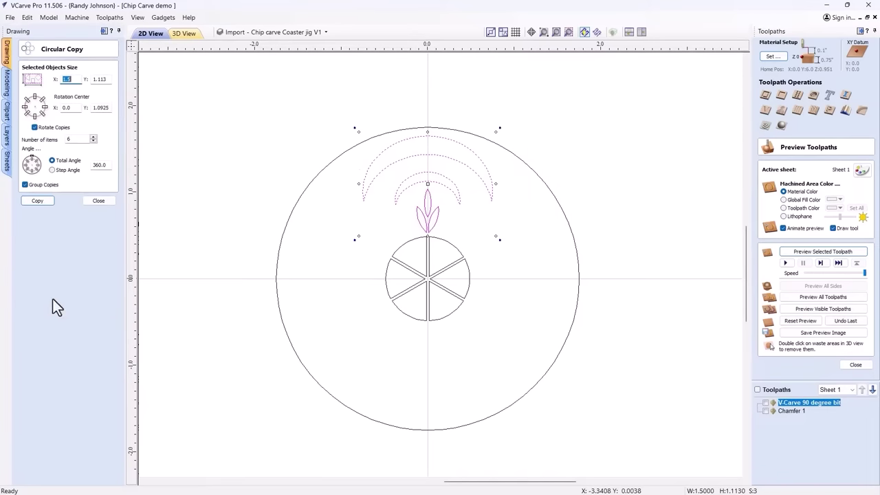
pyautogui.doubleClick(101, 108)
pyautogui.write('0')
pyautogui.click(37, 201)
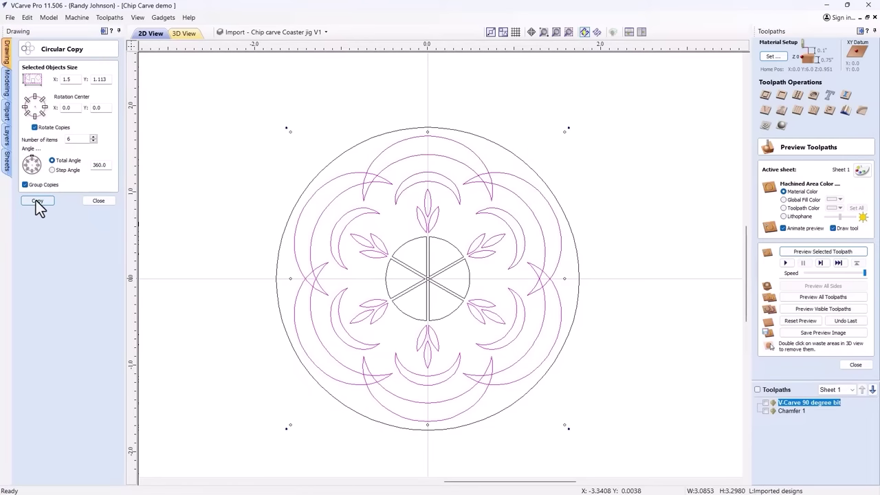
pyautogui.hotkey('ctrl', 'z')
# Resize the large crescent to 1.125 inches wide and 0.6 inches high with Link XY turned off, anchored at its center
pyautogui.click(378, 190)
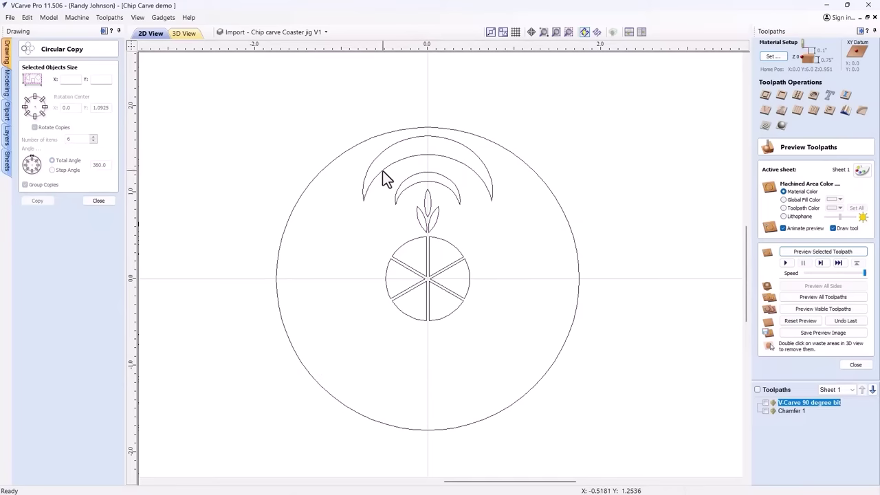
pyautogui.click(382, 171)
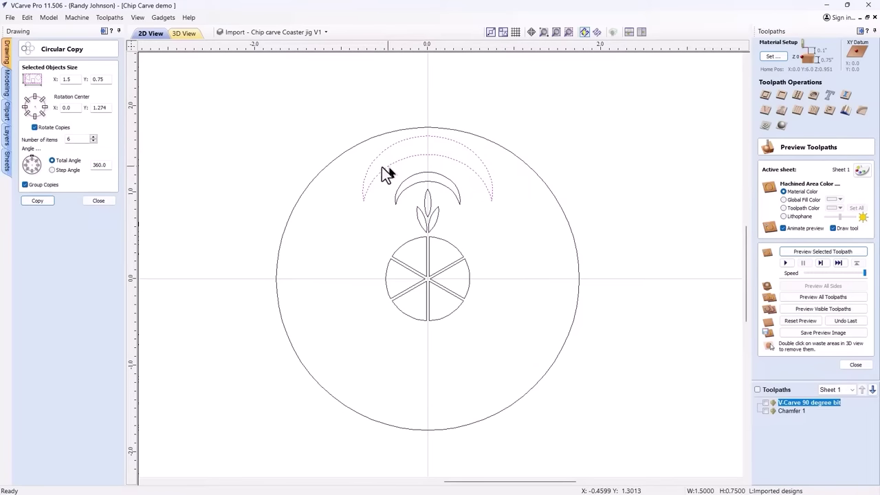
pyautogui.click(100, 200)
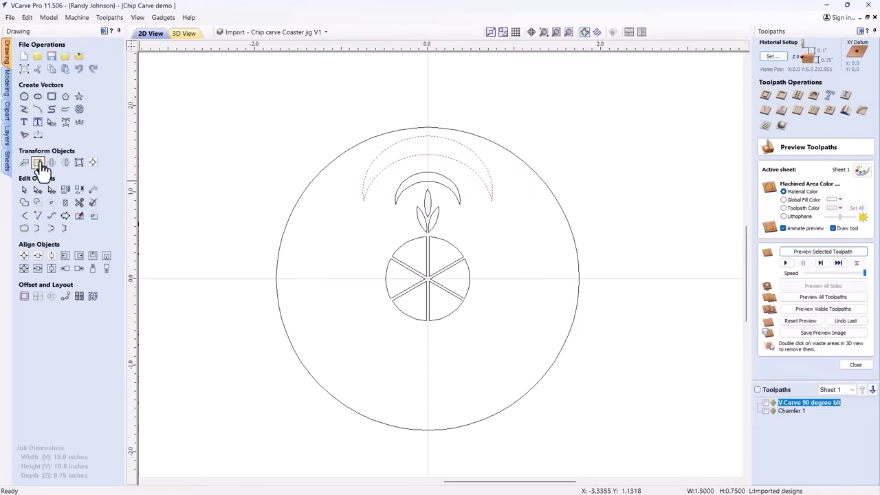
pyautogui.click(38, 164)
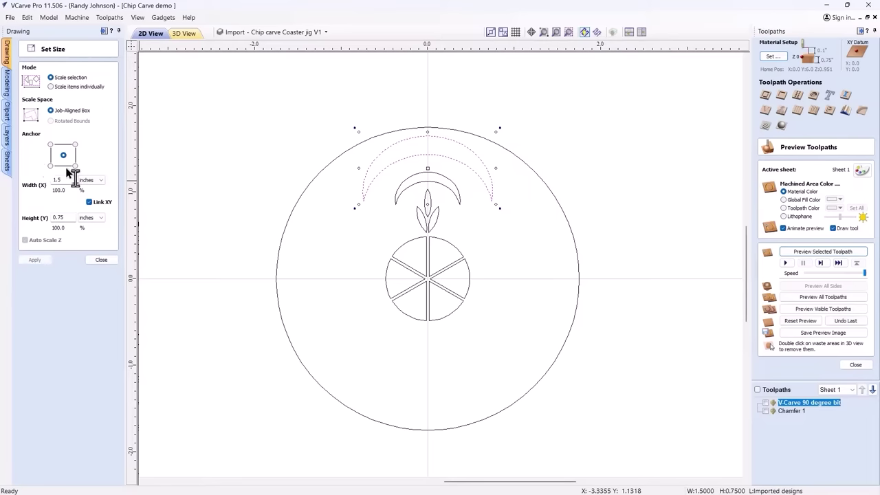
pyautogui.moveTo(72, 180); pyautogui.dragTo(25, 181)
pyautogui.write('1')
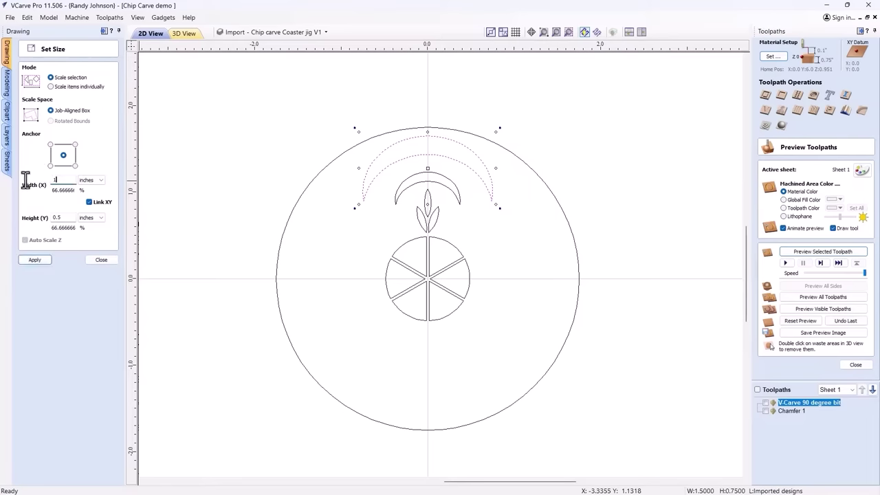
pyautogui.write('.125')
pyautogui.click(89, 202)
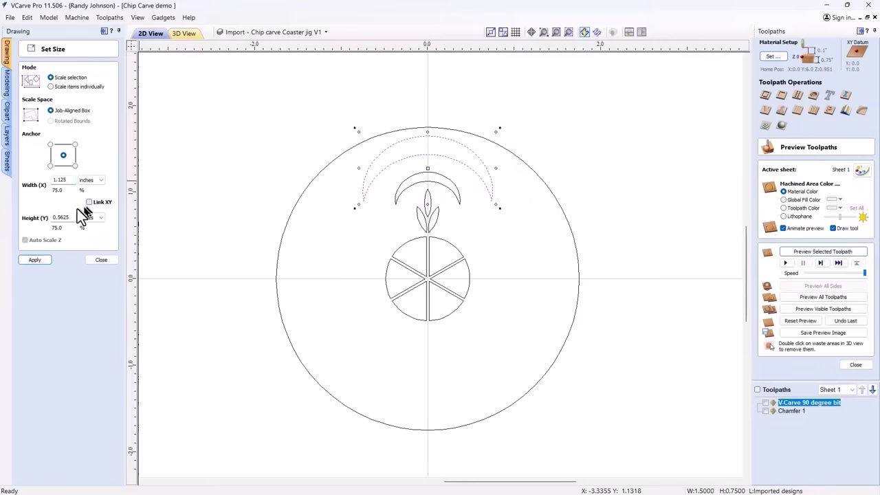
pyautogui.moveTo(71, 217); pyautogui.dragTo(25, 218)
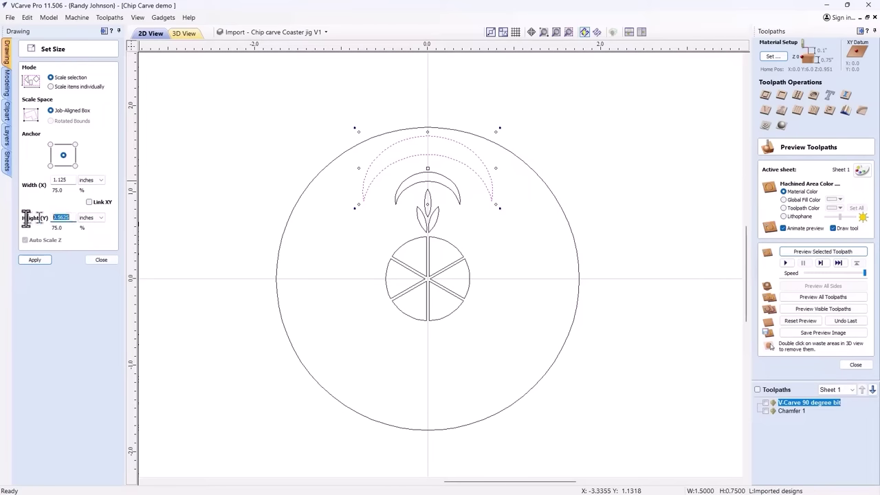
pyautogui.write('.6')
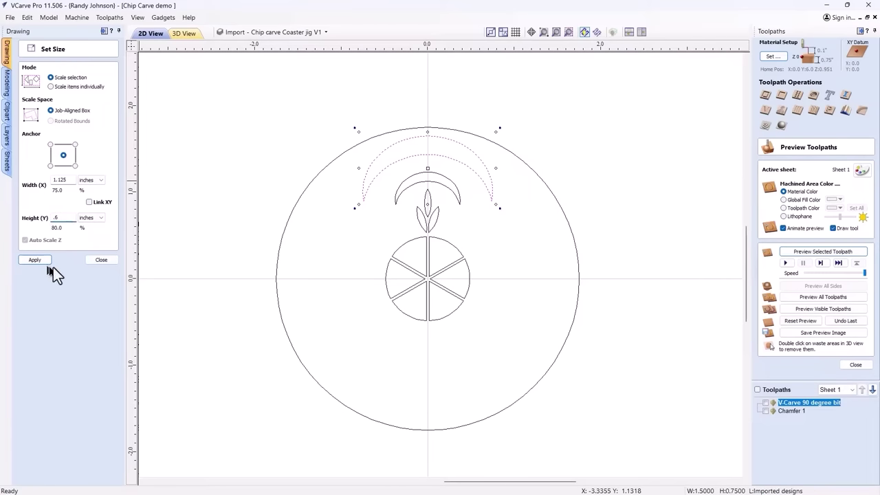
pyautogui.click(35, 260)
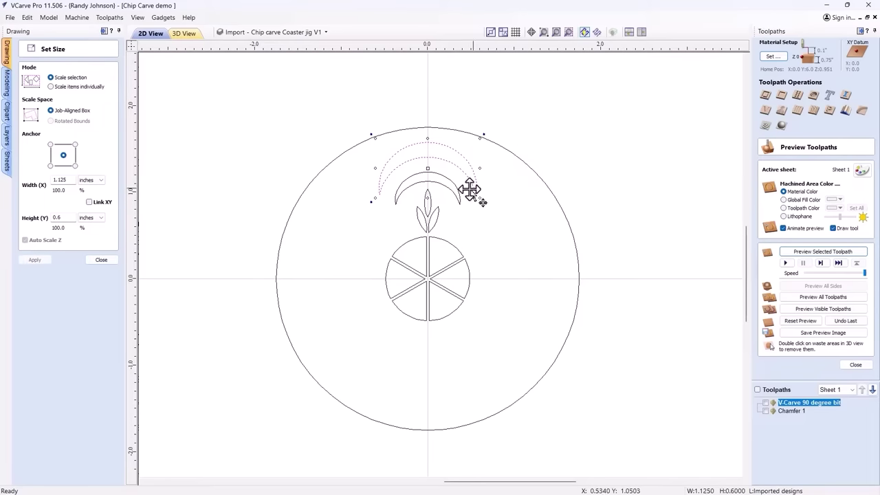
# Resize the small crescent to 0.6 inches wide and 0.3 inches high, anchored at its center
pyautogui.click(418, 187)
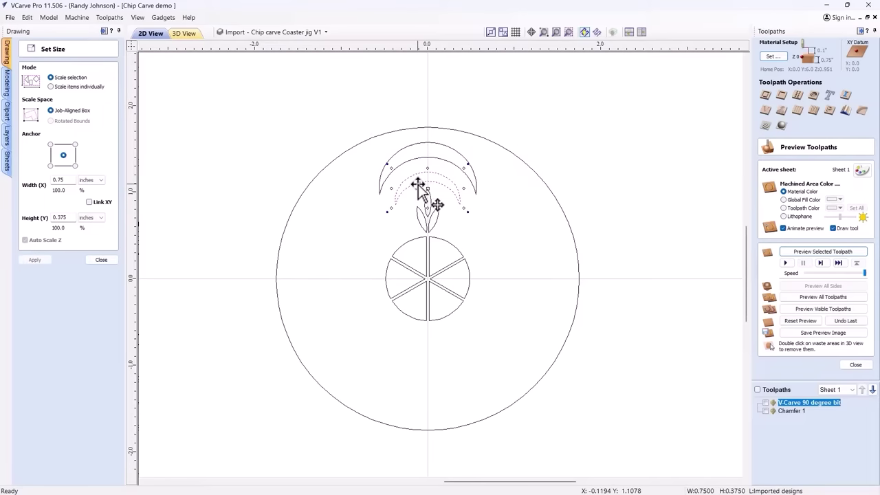
pyautogui.doubleClick(59, 179)
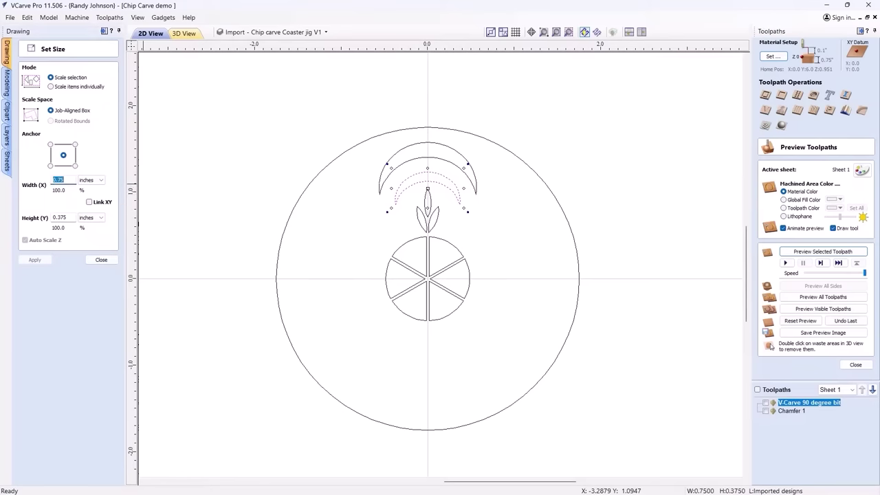
pyautogui.write('.6')
pyautogui.doubleClick(63, 217)
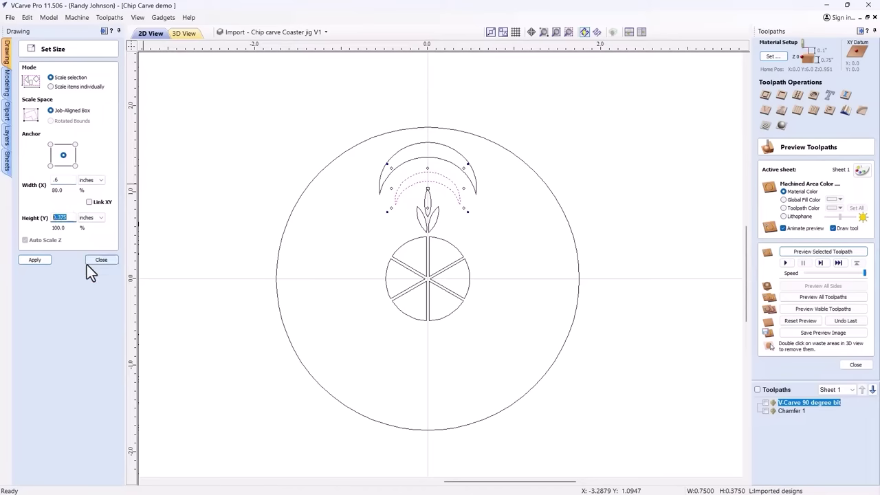
pyautogui.write('.3')
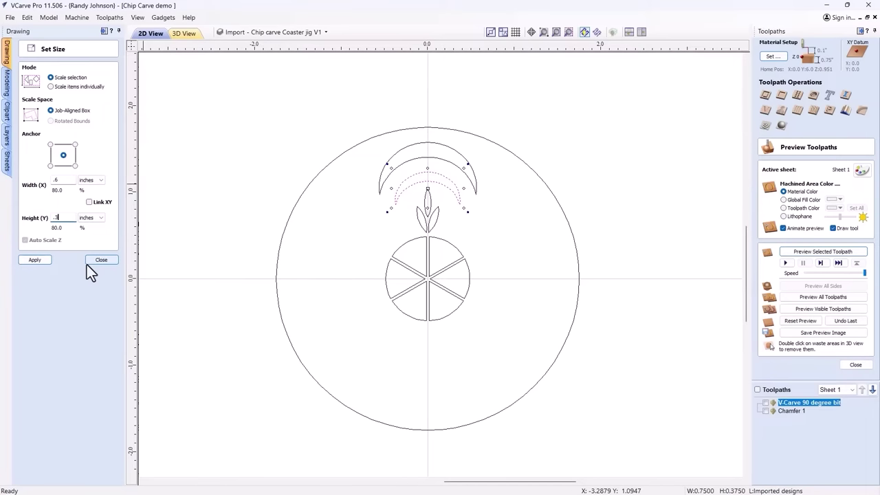
pyautogui.click(33, 261)
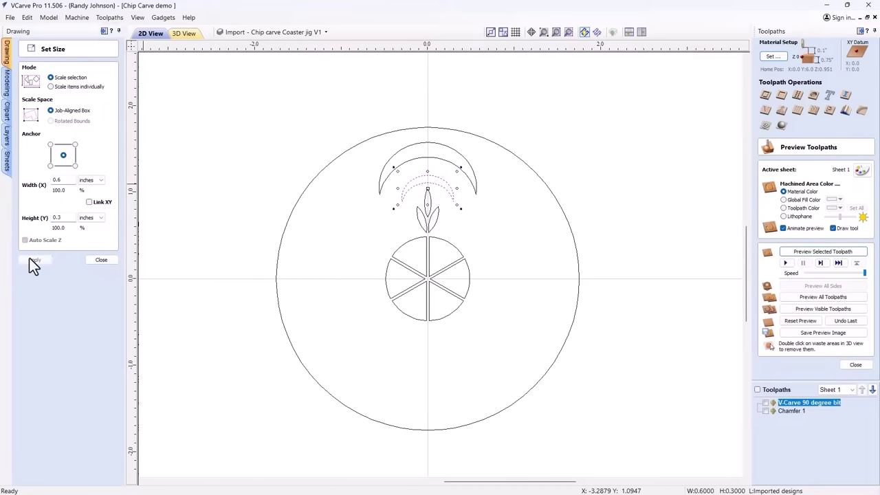
pyautogui.click(99, 259)
# Nudge the large crescent down to close the gap, and nudge the small crescent and the three-leaf motif slightly up
pyautogui.click(438, 160)
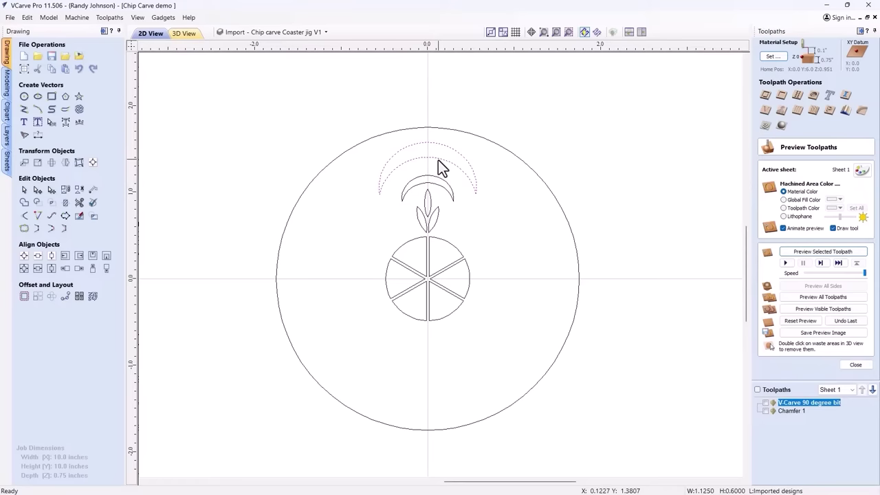
pyautogui.press('Down')
pyautogui.press('Down')
pyautogui.press('Down')
pyautogui.press('Down')
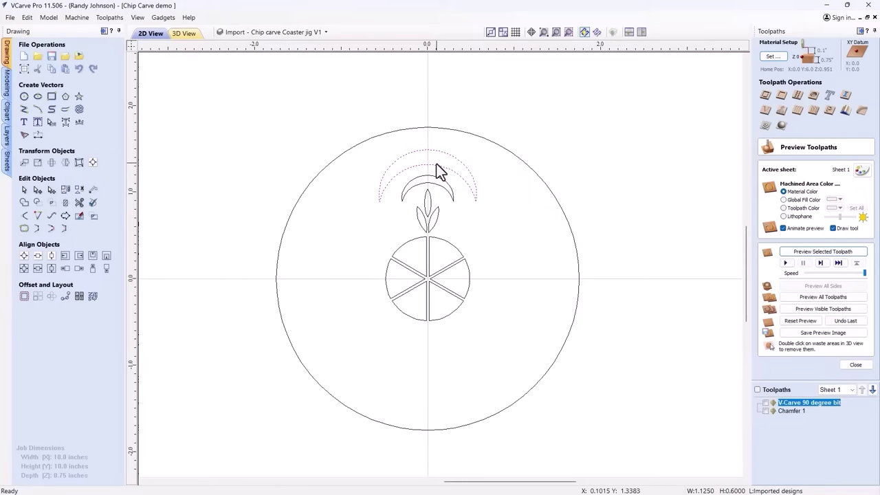
pyautogui.click(434, 177)
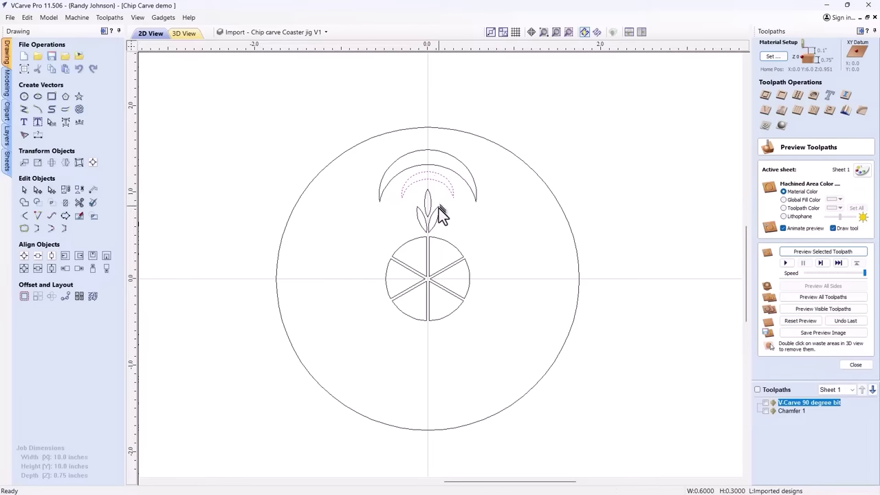
pyautogui.click(437, 210)
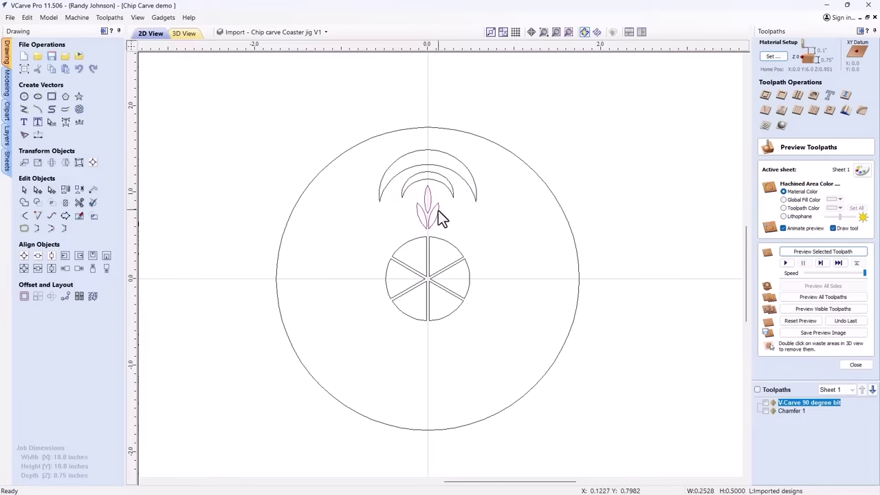
# Try a circular copy of the leaf motif and both resized crescents, 6 rotated, grouped items around 0, 0 over 360 degrees, and undo it
pyautogui.keyDown('shift'); pyautogui.moveTo(445, 193); pyautogui.dragTo(379, 146); pyautogui.keyUp('shift')
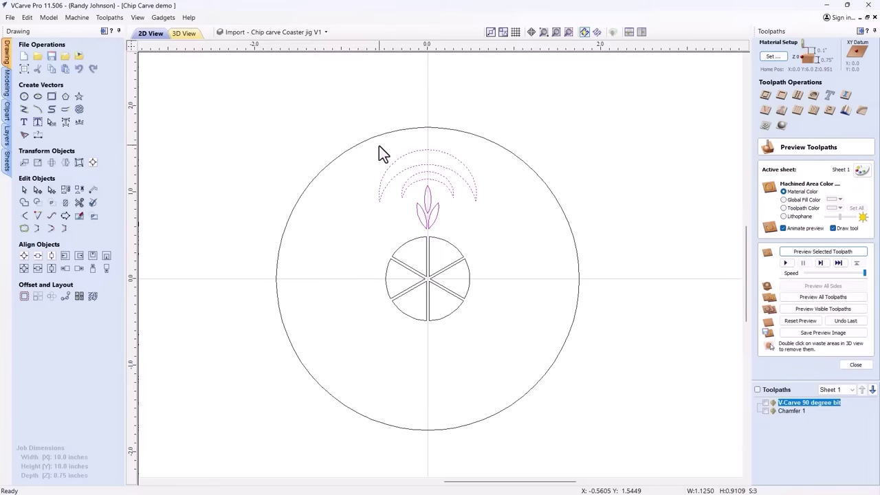
pyautogui.click(52, 296)
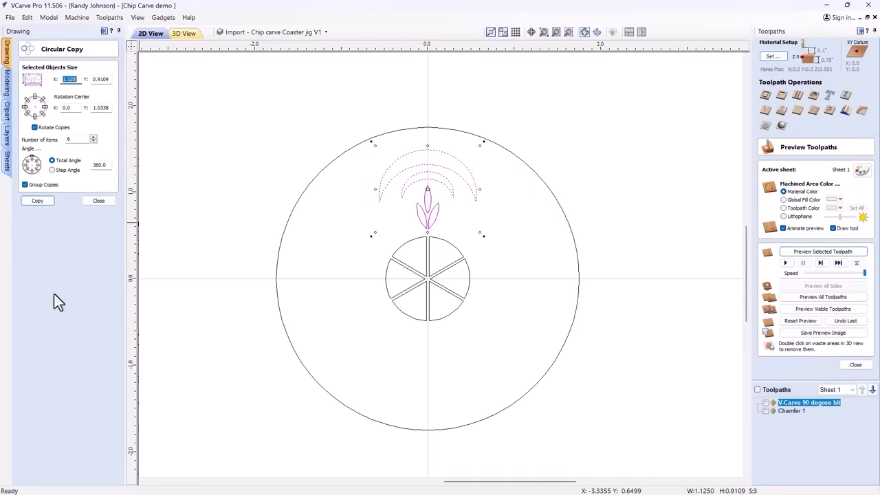
pyautogui.doubleClick(101, 108)
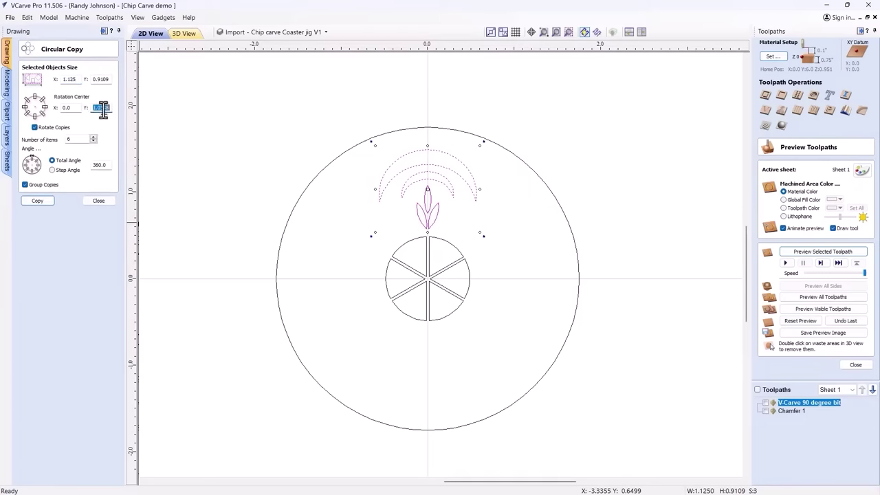
pyautogui.write('0')
pyautogui.click(37, 201)
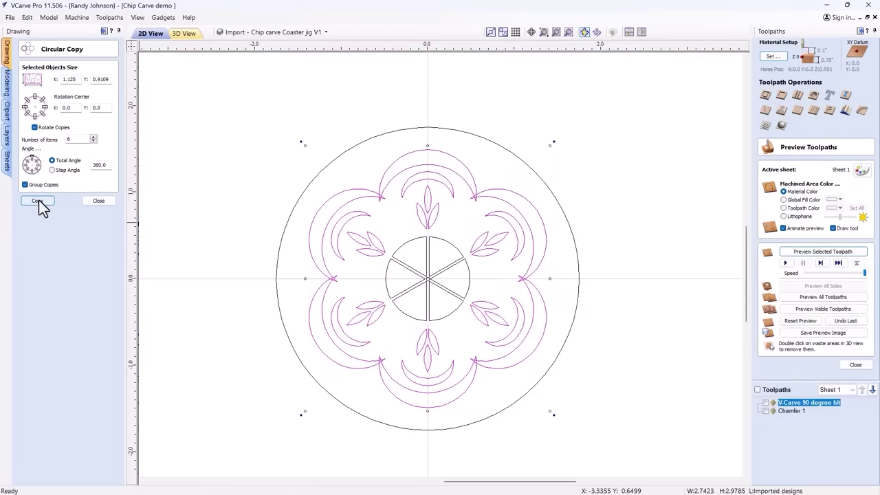
pyautogui.hotkey('ctrl', 'z')
# Nudge the large crescent up to just inside the edge of the 3.5-inch circle
pyautogui.click(468, 207)
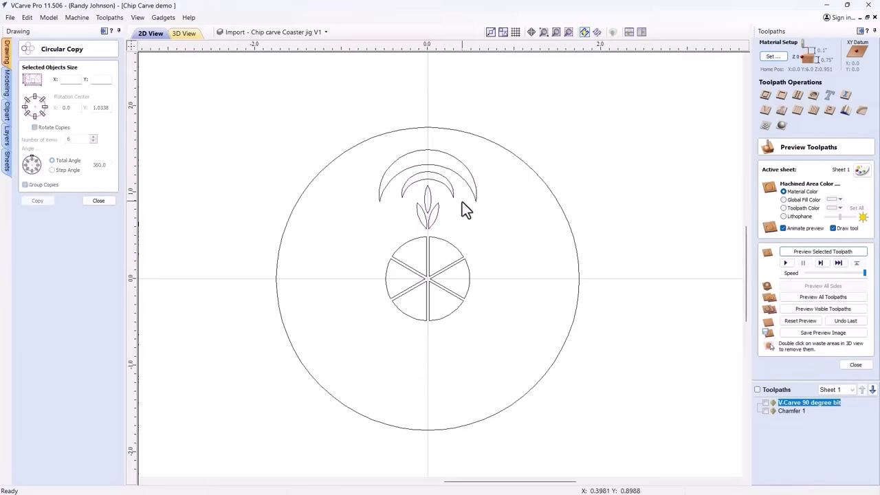
pyautogui.click(435, 168)
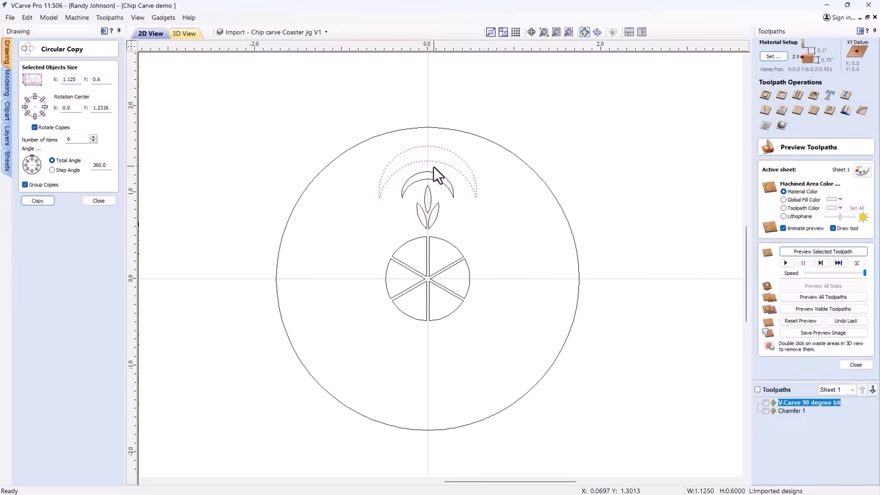
pyautogui.press('Up')
pyautogui.press('Up')
pyautogui.press('Up')
pyautogui.press('Up')
pyautogui.press('Up')
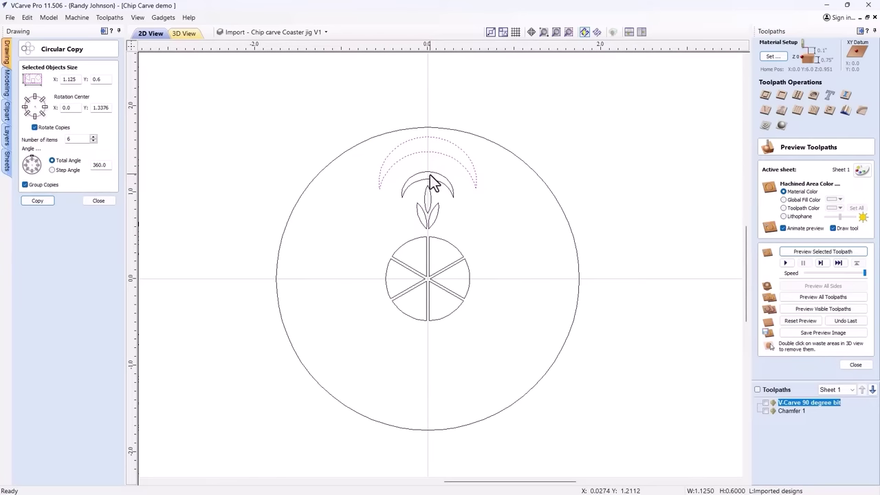
# Nudge the small crescent up until it sits just beneath the large crescent's inner curve
pyautogui.click(430, 172)
pyautogui.press('Up')
pyautogui.press('Up')
pyautogui.press('Up')
pyautogui.press('Up')
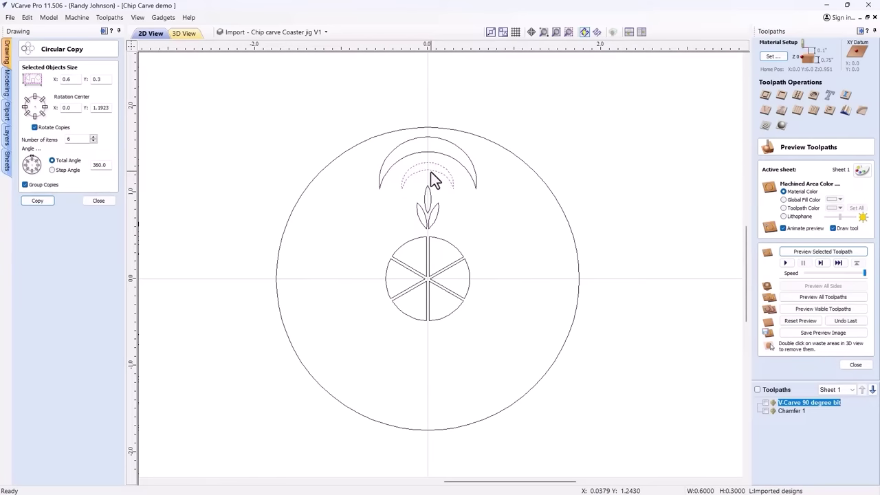
# Try stretching the three-leaf motif to 0.7 inches high with Link XY turned off, and undo it
pyautogui.click(430, 193)
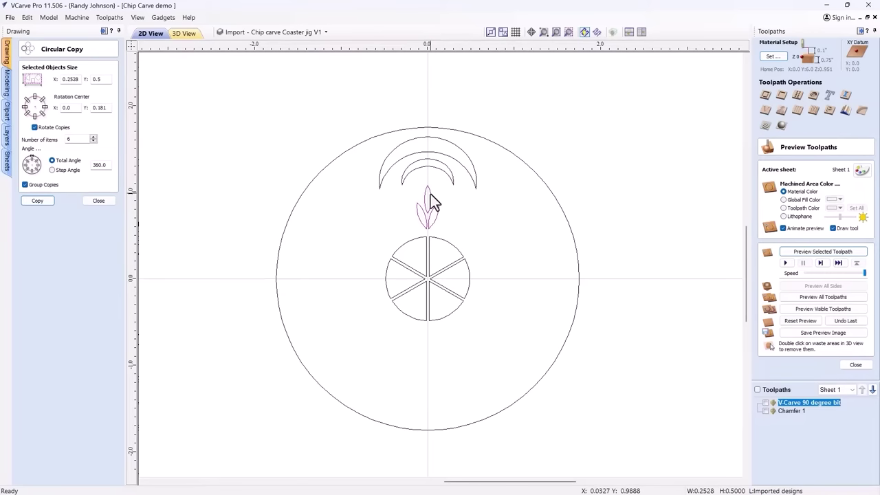
pyautogui.click(105, 200)
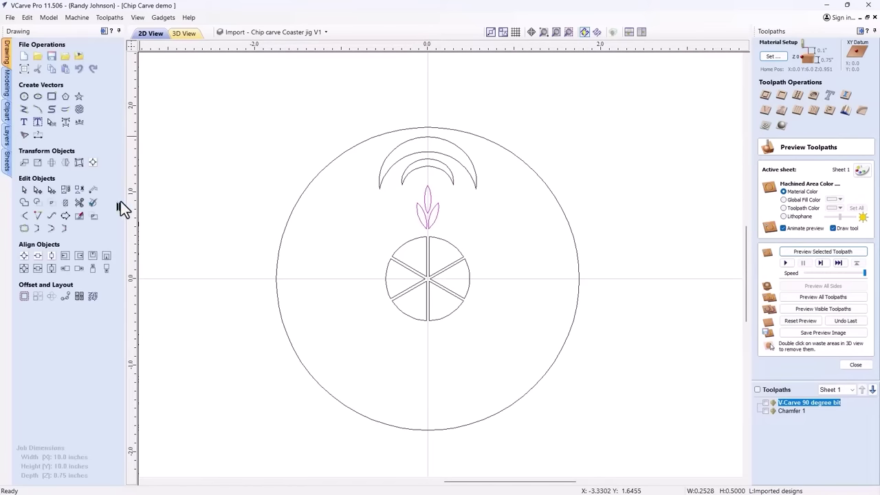
pyautogui.click(38, 162)
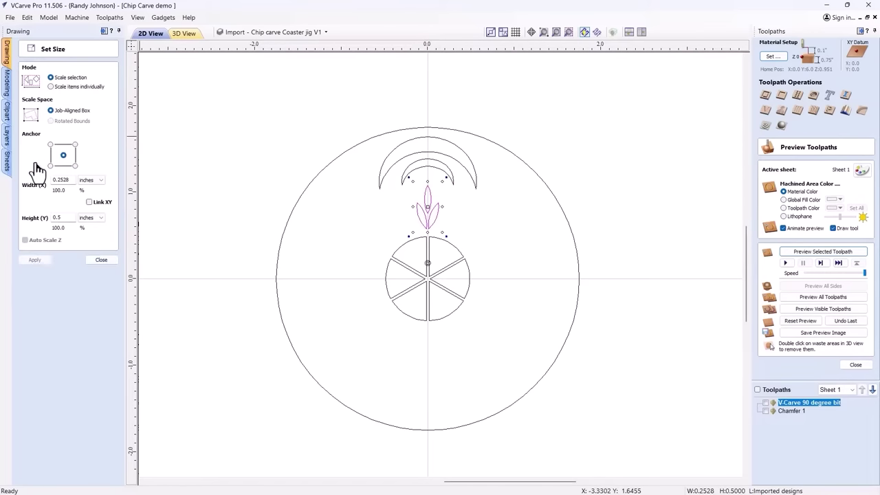
pyautogui.doubleClick(67, 215)
pyautogui.write('.7')
pyautogui.click(35, 260)
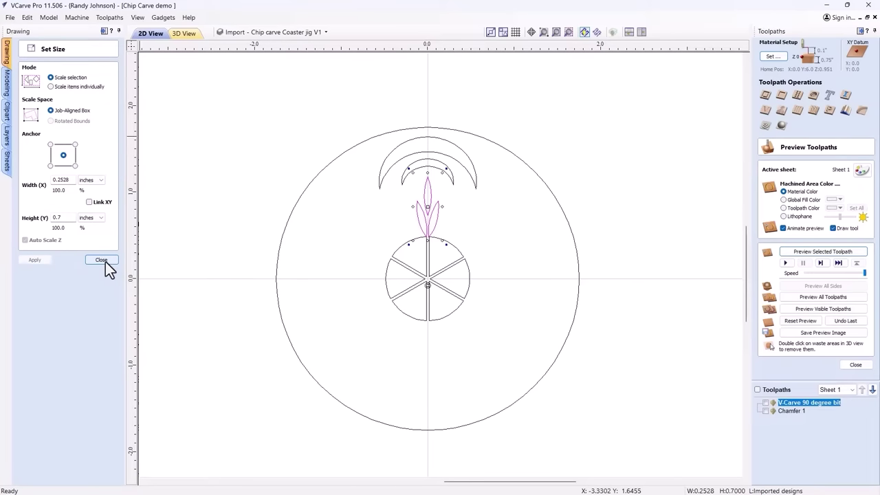
pyautogui.hotkey('ctrl', 'z')
# Scale the three-leaf motif proportionally to 0.7 inches high with Link XY turned on, anchored at its center
pyautogui.click(89, 202)
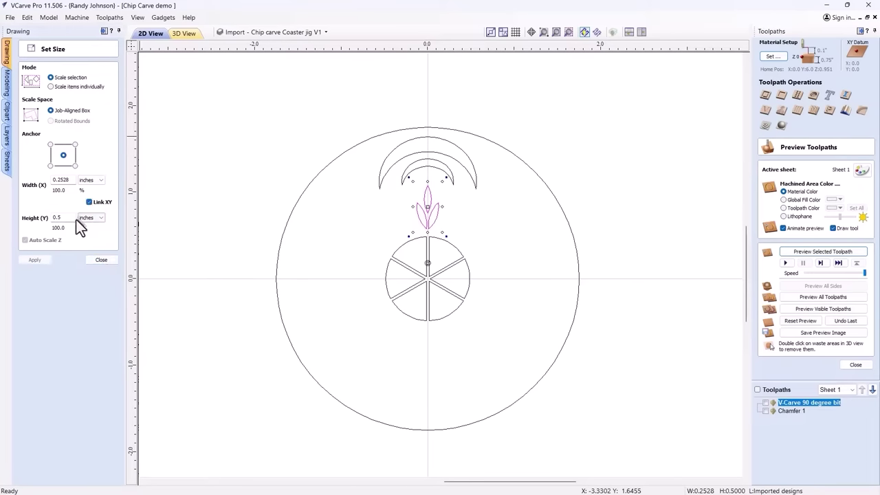
pyautogui.doubleClick(62, 217)
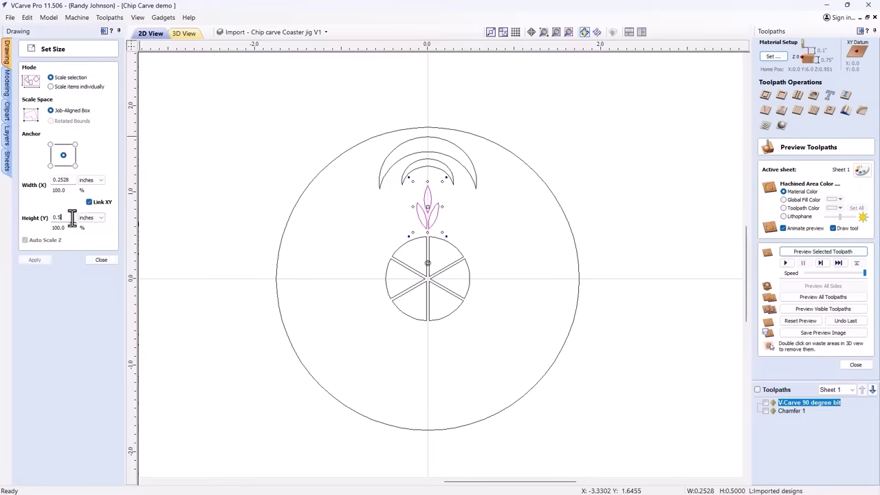
pyautogui.write('.7')
pyautogui.click(35, 260)
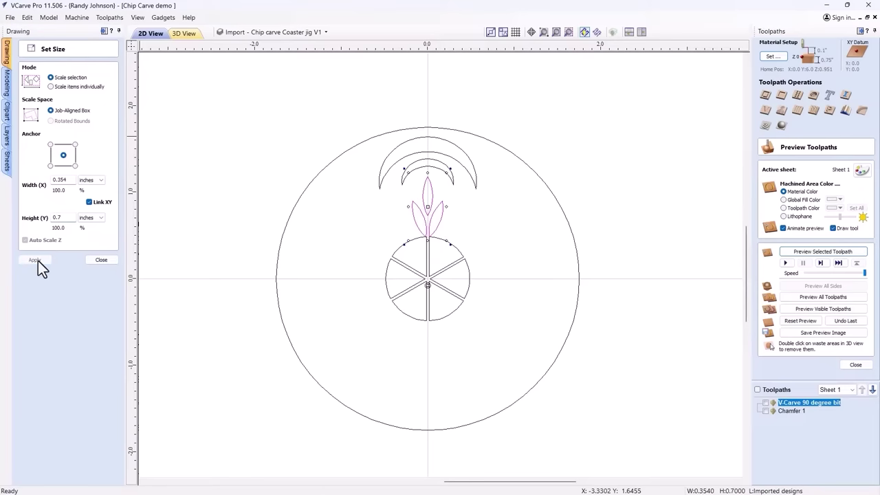
pyautogui.click(93, 261)
# Nudge the enlarged three-leaf motif up so it clears the wheel and points into the small crescent
pyautogui.scroll(3, 435, 200)
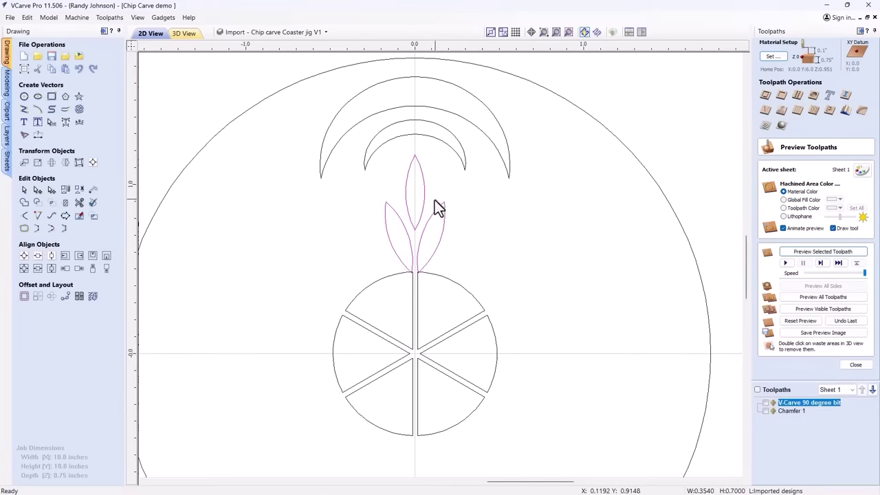
pyautogui.click(424, 193)
pyautogui.press('Up')
pyautogui.press('Up')
pyautogui.press('Up')
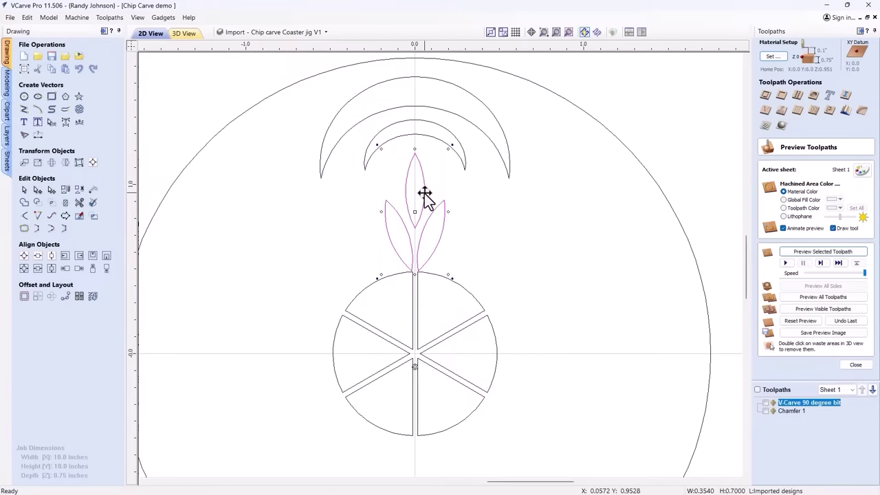
pyautogui.press('Up')
pyautogui.press('Up')
# Try a circular copy of the leaf motif and both crescents without the outer circle, 6 items around 0.0, 1.0905, and undo it
pyautogui.scroll(-3, 447, 196)
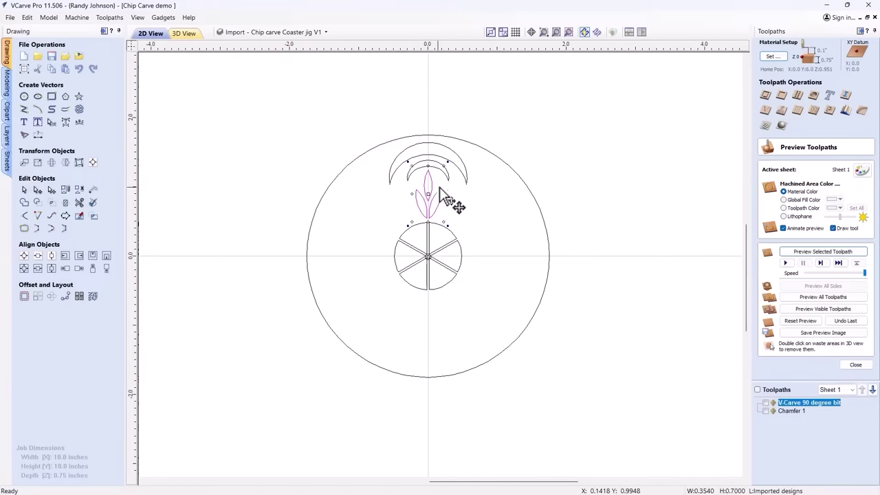
pyautogui.moveTo(497, 215); pyautogui.dragTo(383, 153)
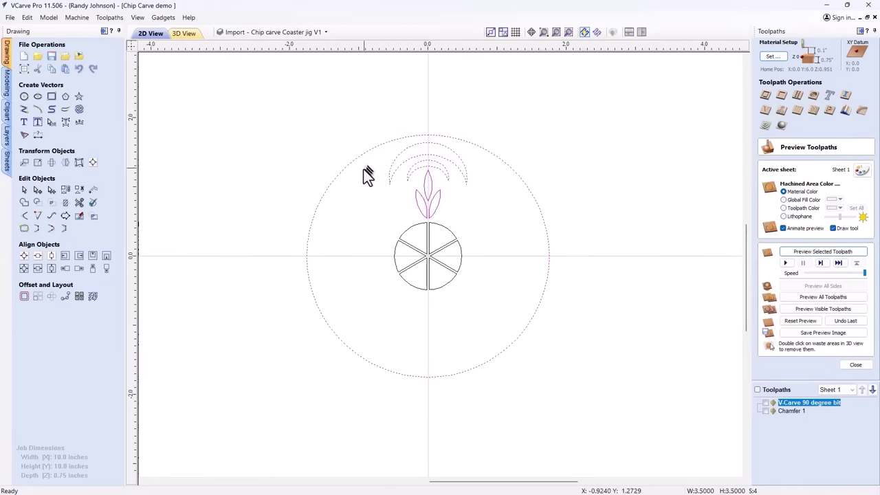
pyautogui.keyDown('shift'); pyautogui.click(341, 165); pyautogui.keyUp('shift')
pyautogui.click(51, 296)
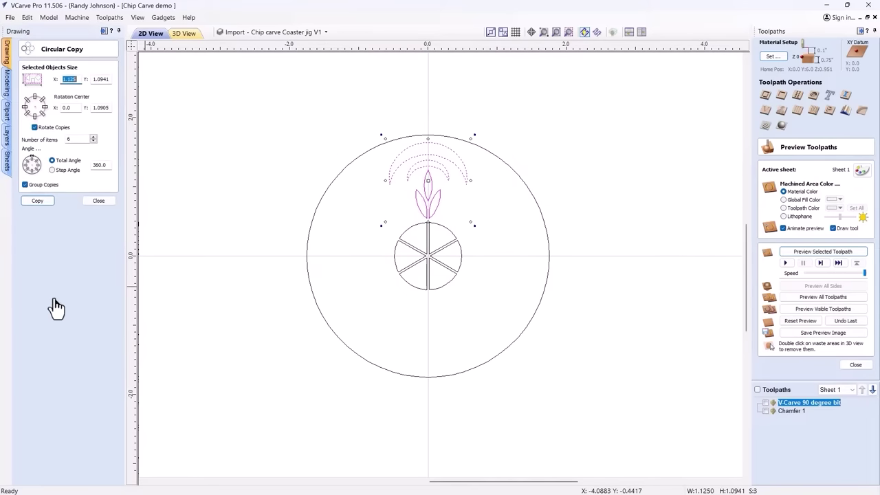
pyautogui.click(38, 203)
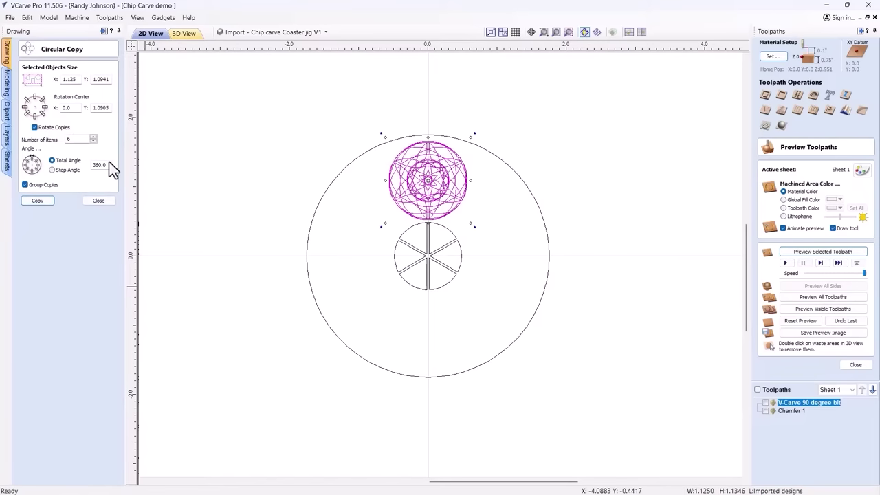
pyautogui.hotkey('ctrl', 'z')
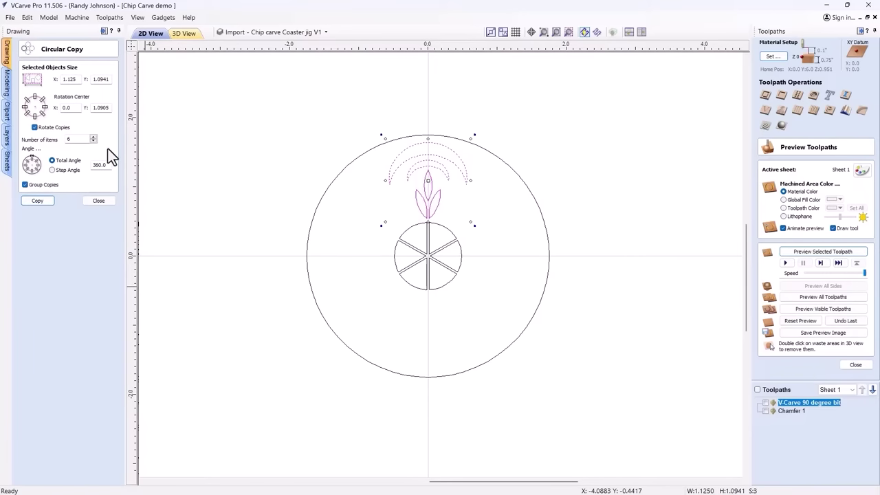
# Circular-copy the leaf motif and both crescents around rotation center 0, 0 as 6 rotated, grouped items over a 360-degree total angle
pyautogui.doubleClick(108, 108)
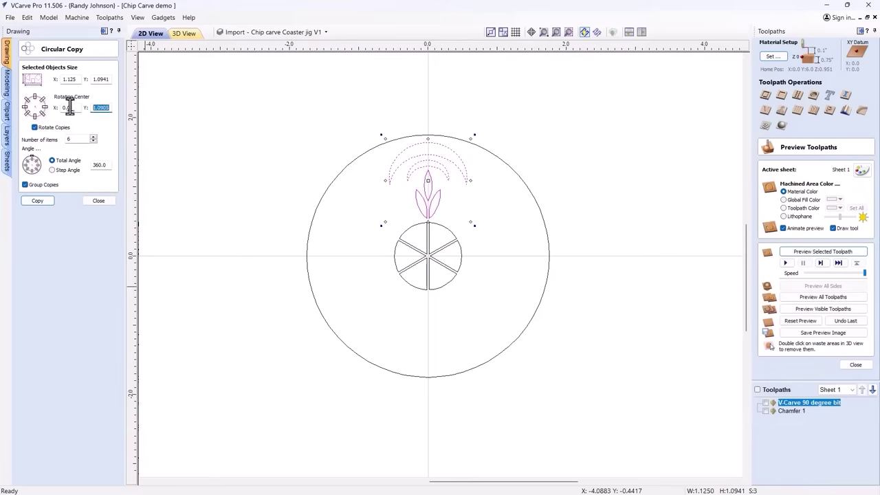
pyautogui.write('0')
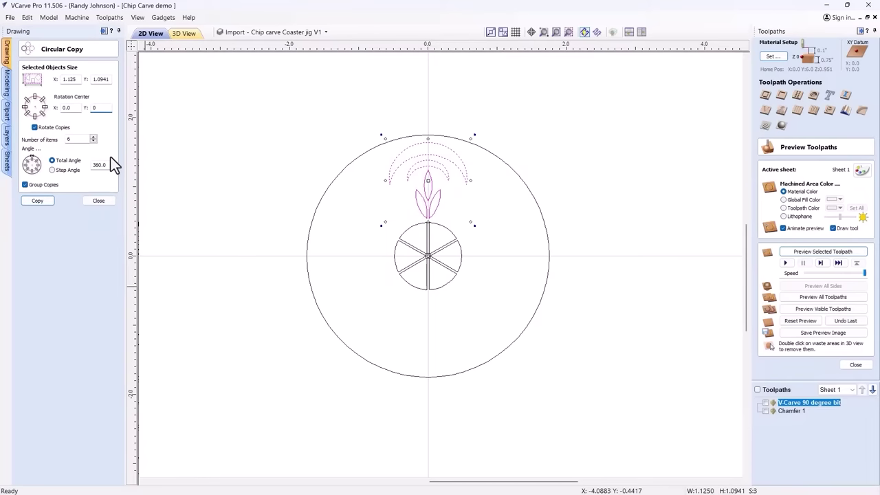
pyautogui.click(36, 201)
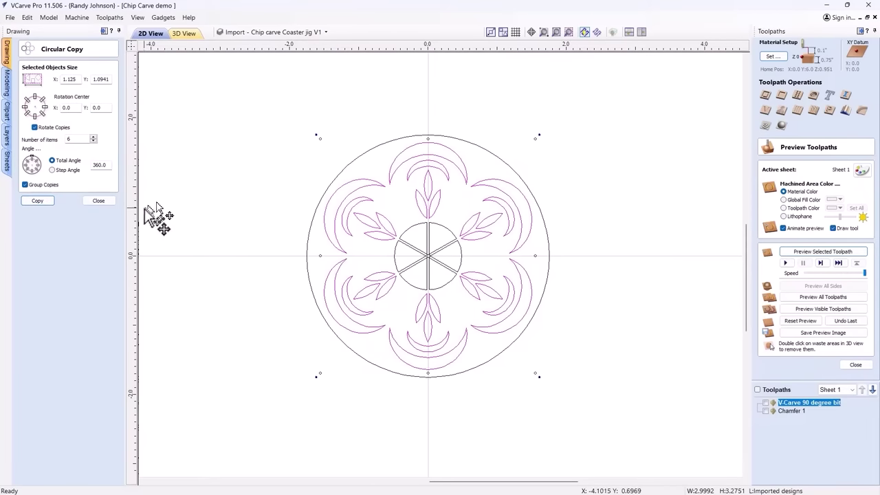
pyautogui.scroll(-1, 413, 205)
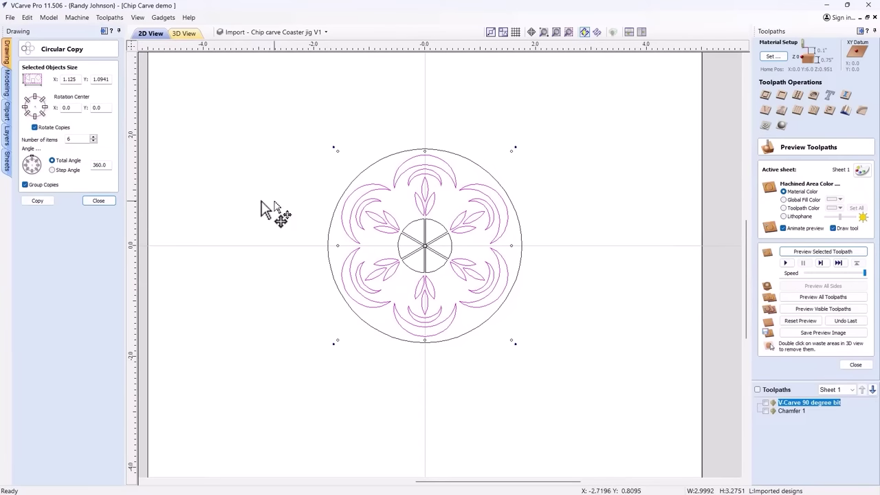
# Add the circular array of leaf and crescent motifs to the V-Carve 90 degree bit toolpath and recalculate it
pyautogui.click(98, 201)
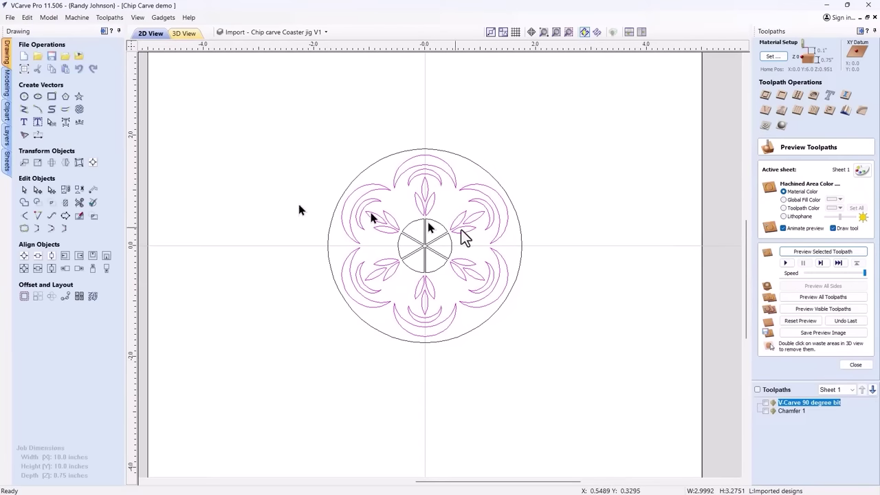
pyautogui.doubleClick(786, 403)
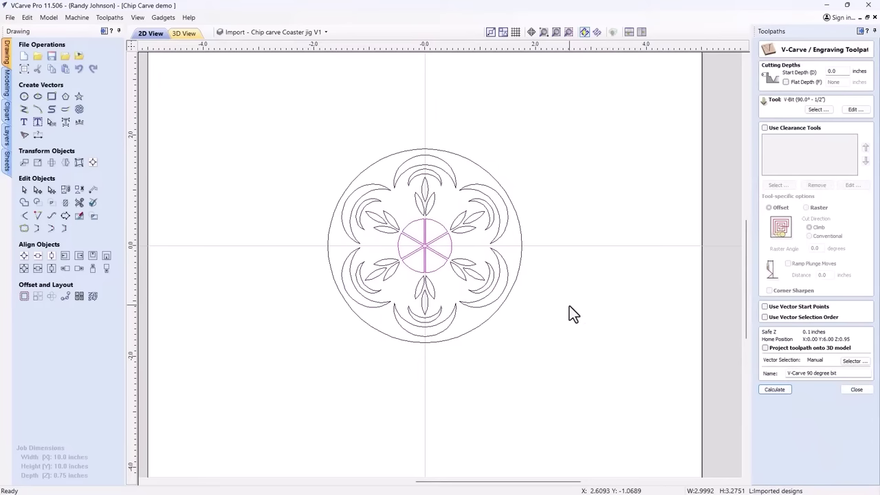
pyautogui.keyDown('shift'); pyautogui.click(478, 288); pyautogui.keyUp('shift')
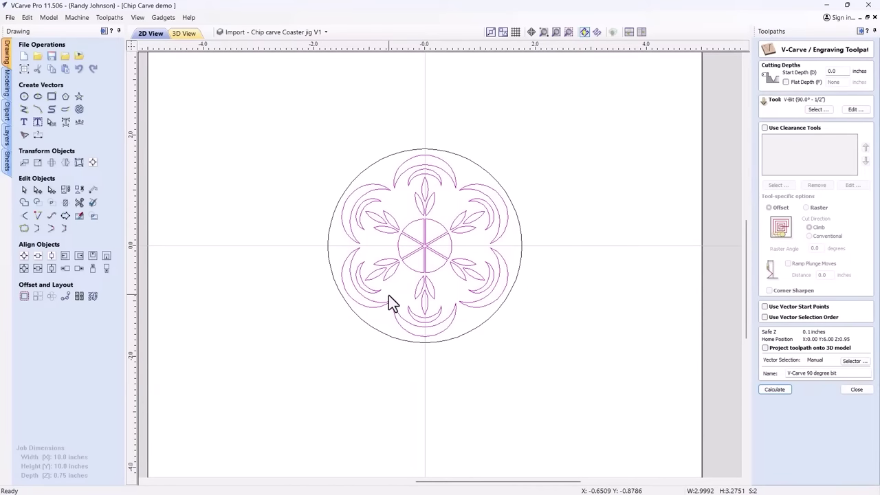
pyautogui.click(774, 389)
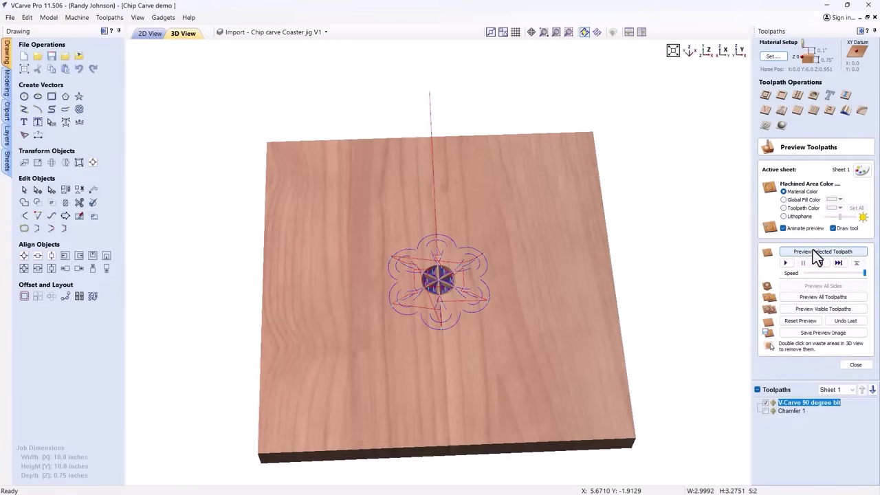
# Preview the V-Carve 90 degree bit toolpath in 3D and examine the carved wheel, leaves and crescents up close
pyautogui.click(812, 251)
pyautogui.moveTo(569, 328); pyautogui.dragTo(462, 427)
pyautogui.scroll(4, 429, 322)
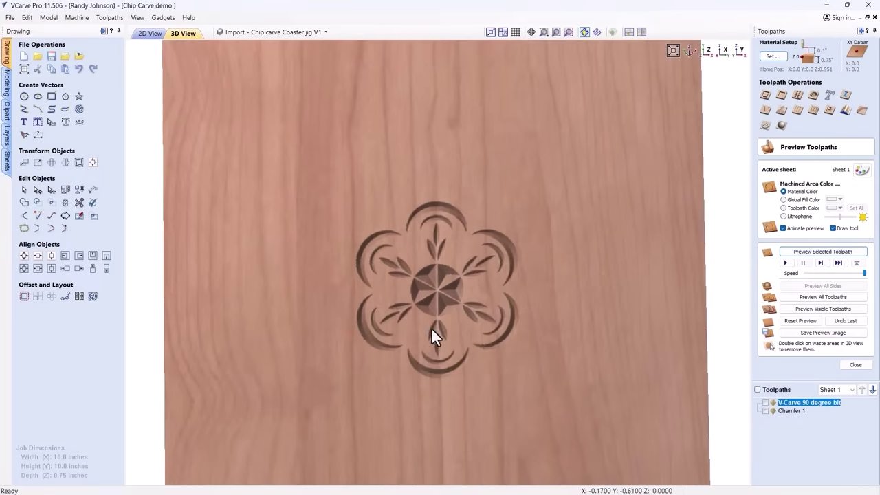
pyautogui.scroll(-3, 442, 346)
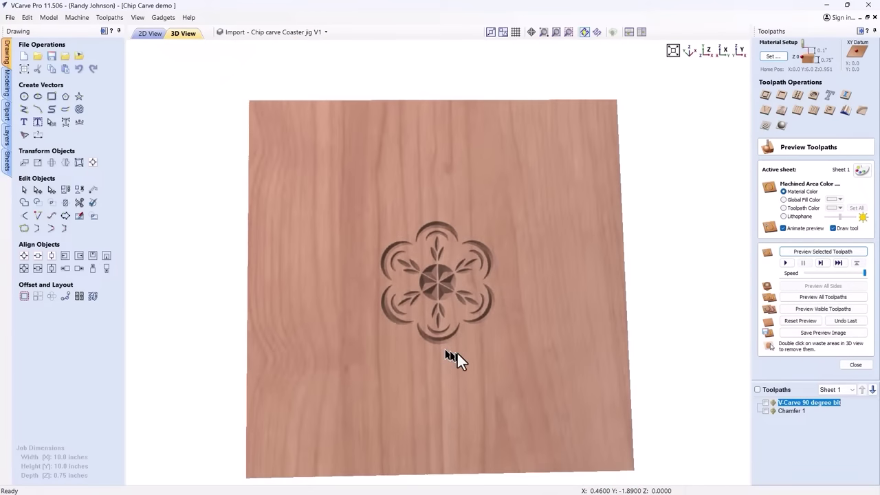
# Offset the circle around the motifs outwards by 0.1 inches in the 2D view, keeping the original
pyautogui.click(150, 33)
pyautogui.scroll(-2, 385, 275)
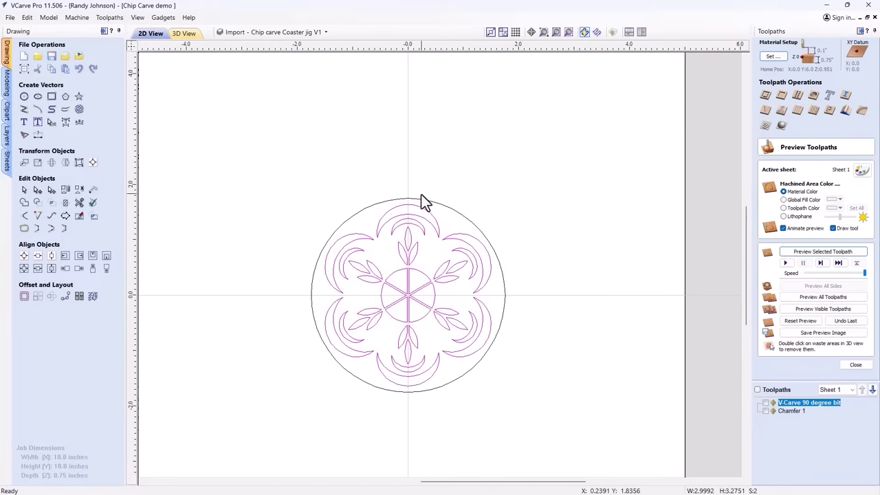
pyautogui.scroll(2, 420, 192)
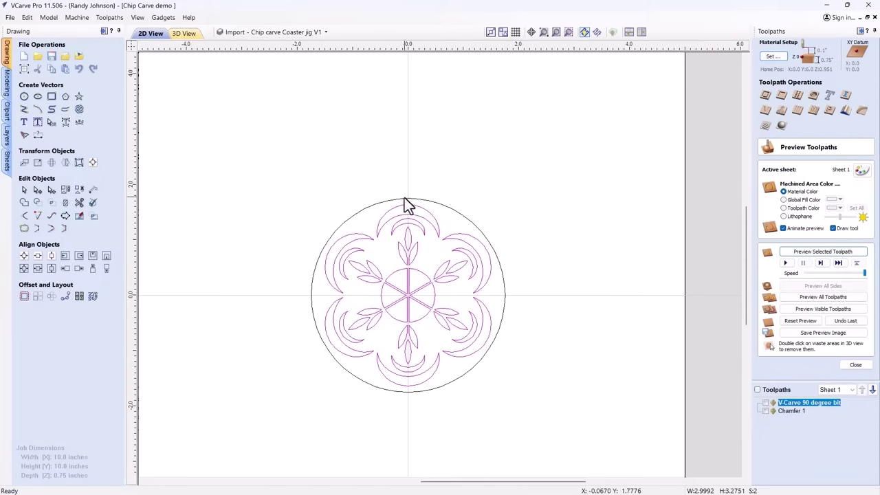
pyautogui.click(398, 200)
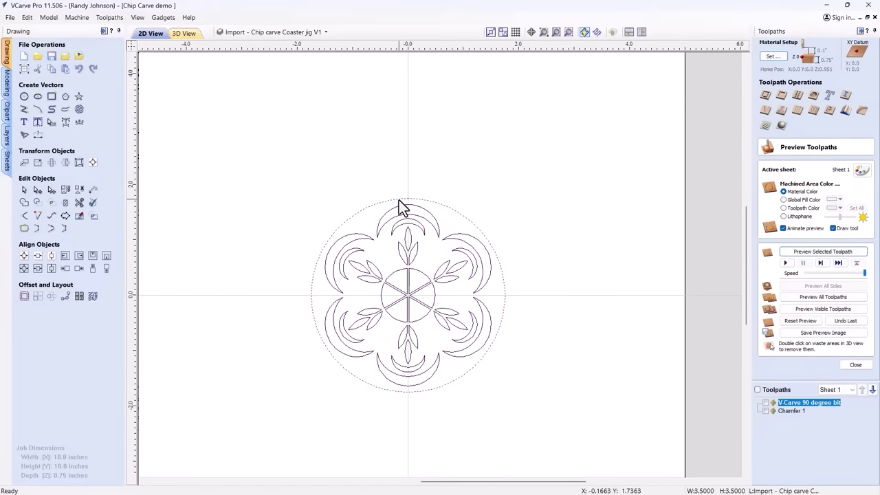
pyautogui.click(24, 298)
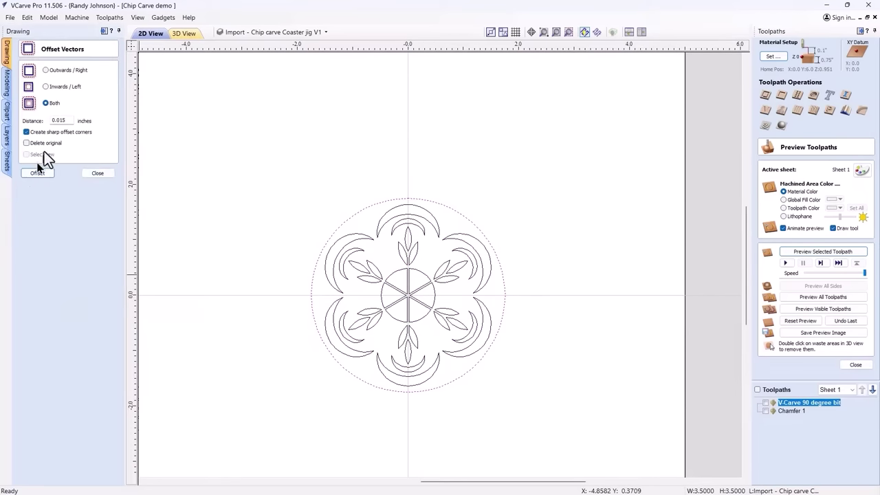
pyautogui.click(47, 71)
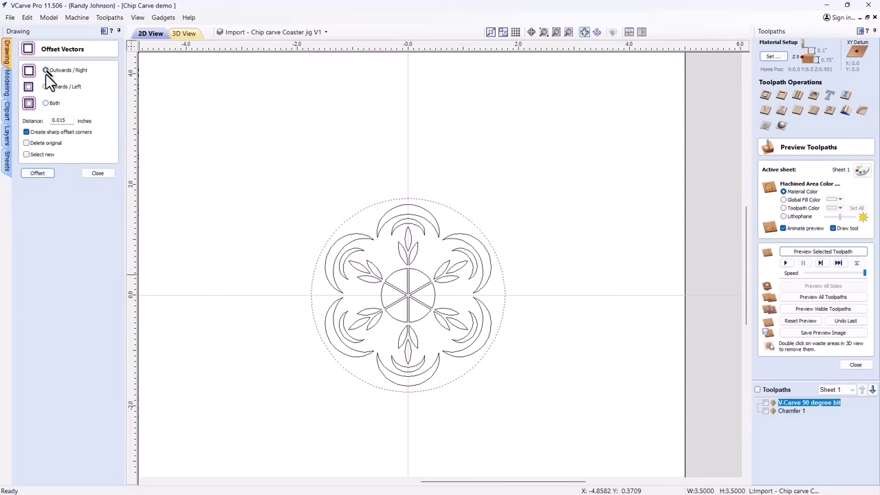
pyautogui.doubleClick(64, 120)
pyautogui.write('.1')
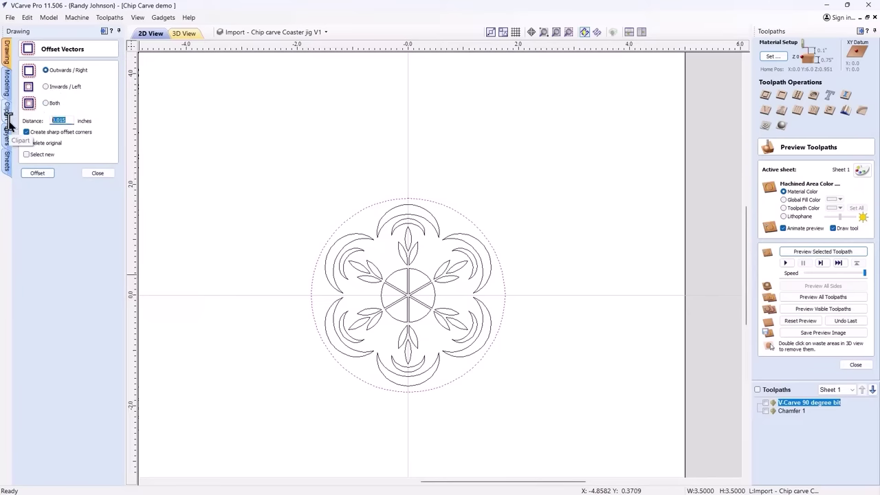
pyautogui.click(38, 173)
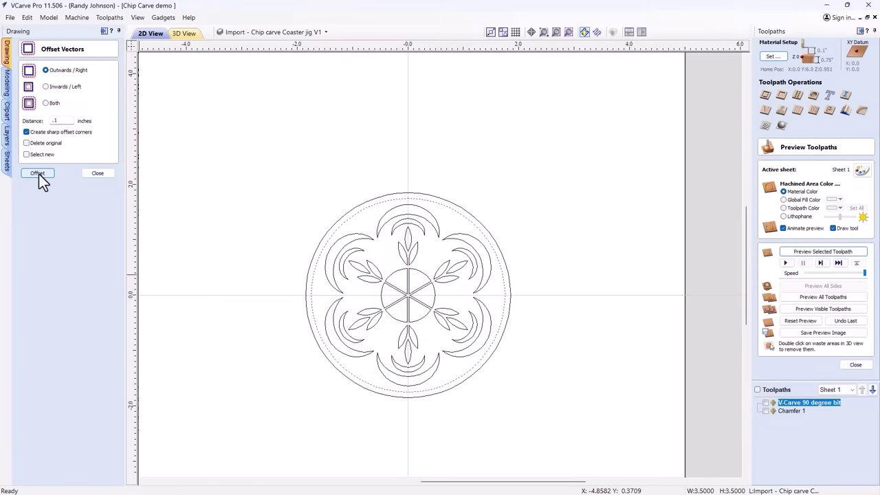
# Offset the new outer circle outwards by 0.03 inches
pyautogui.click(380, 198)
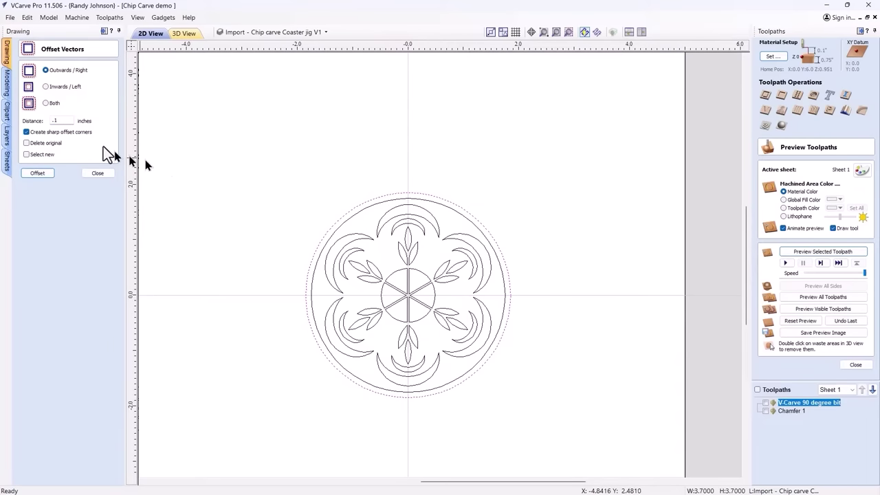
pyautogui.doubleClick(55, 120)
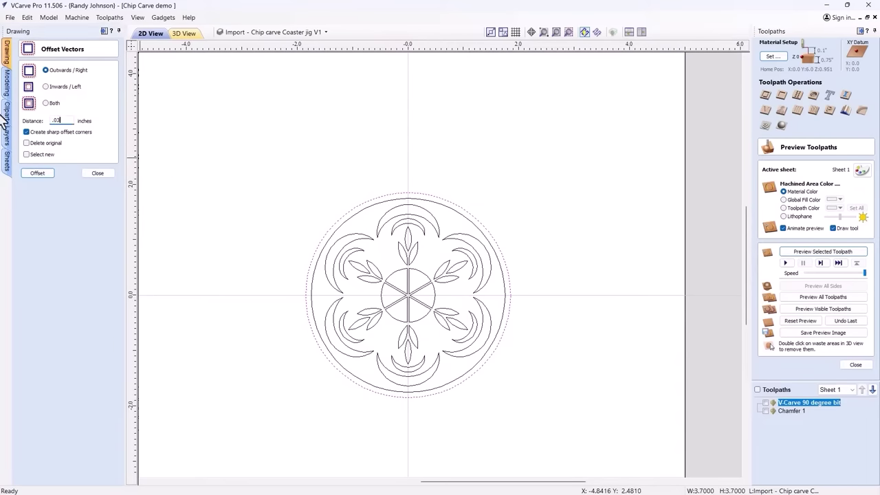
pyautogui.click(37, 173)
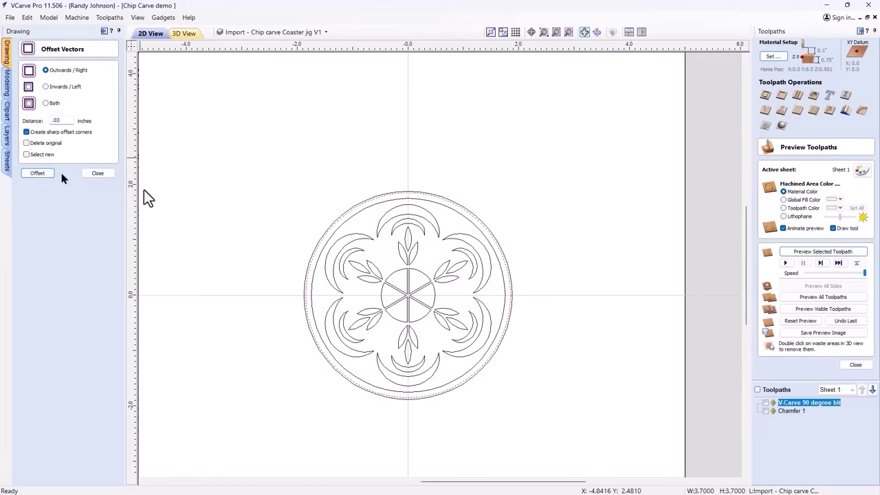
# Offset the outermost circle outwards by 0.5 inches with Select new turned on
pyautogui.scroll(3, 369, 200)
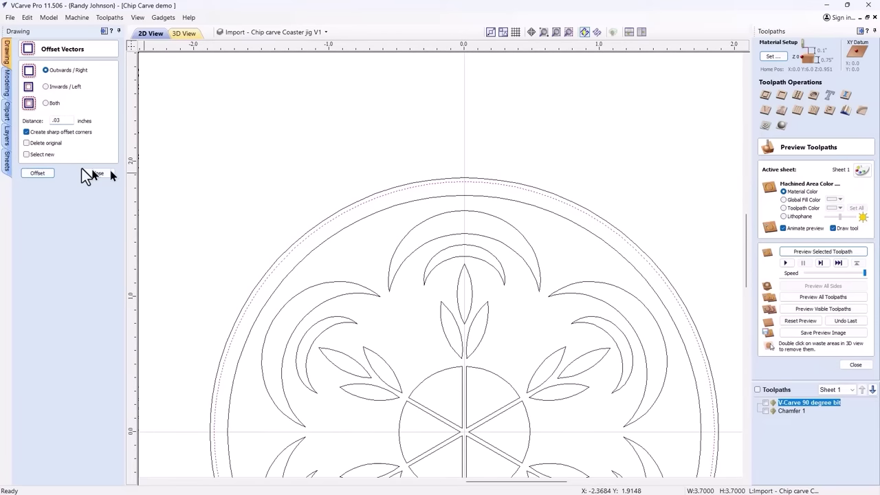
pyautogui.click(37, 173)
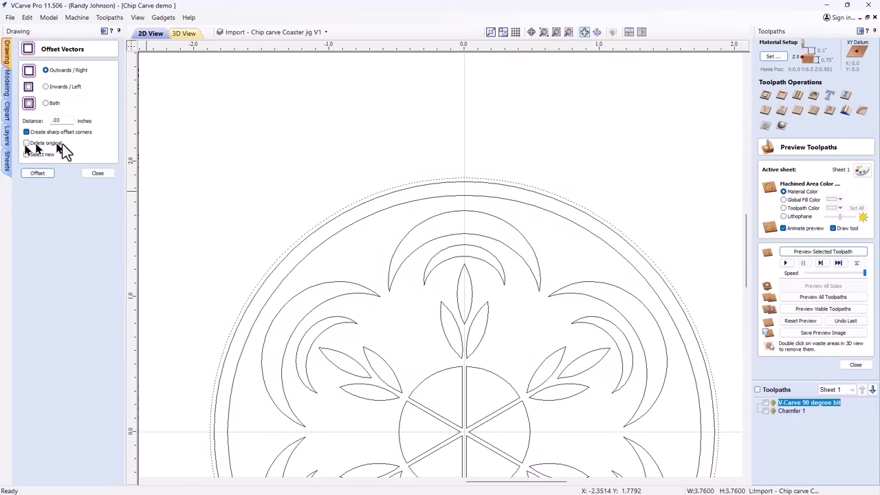
pyautogui.doubleClick(59, 121)
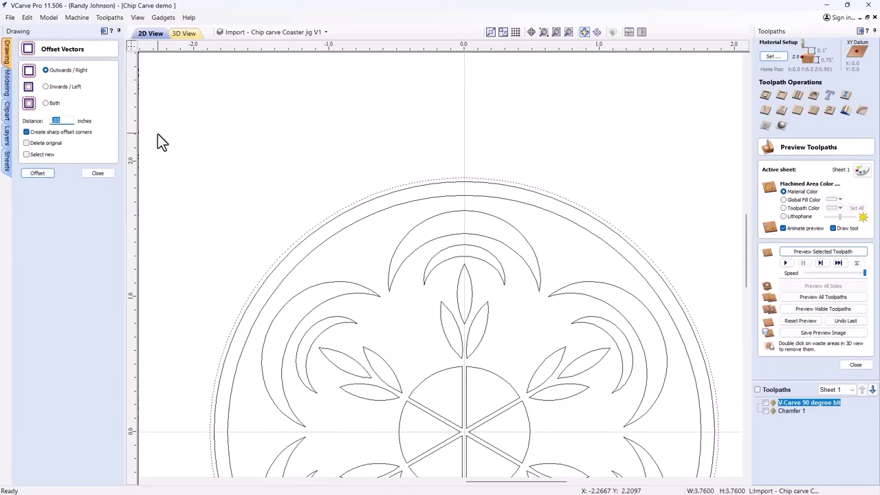
pyautogui.write('.5')
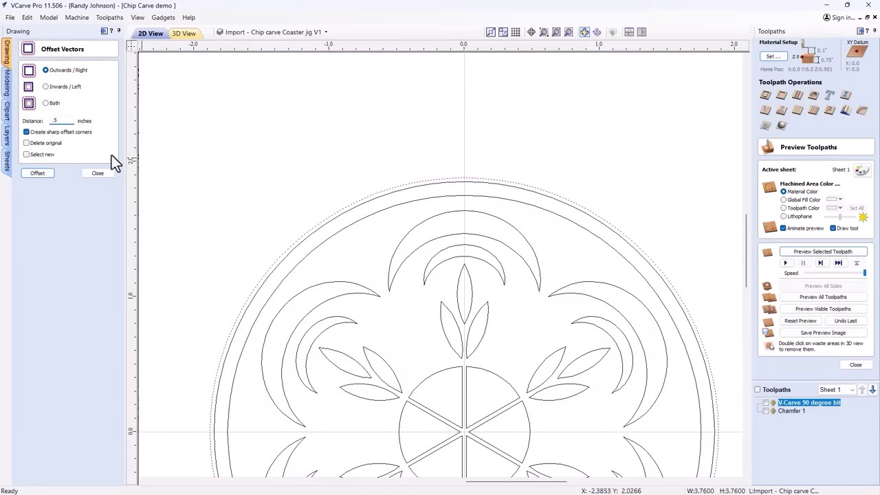
pyautogui.click(26, 154)
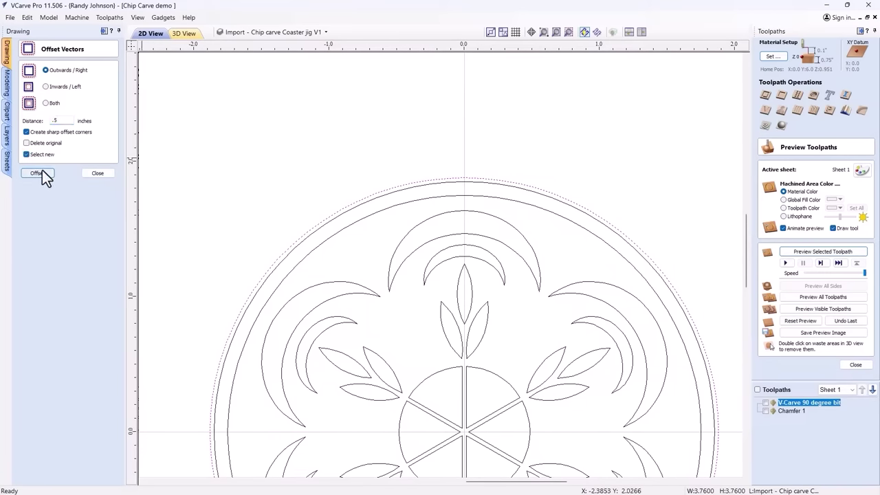
pyautogui.click(42, 171)
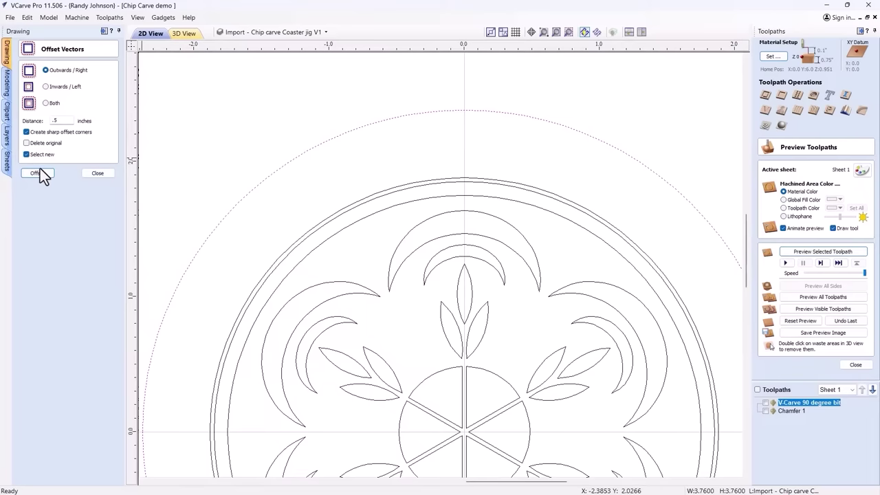
# Offset the selected outermost circle outwards by another 0.03 inches and finish offsetting
pyautogui.scroll(-3, 316, 196)
pyautogui.click(65, 121)
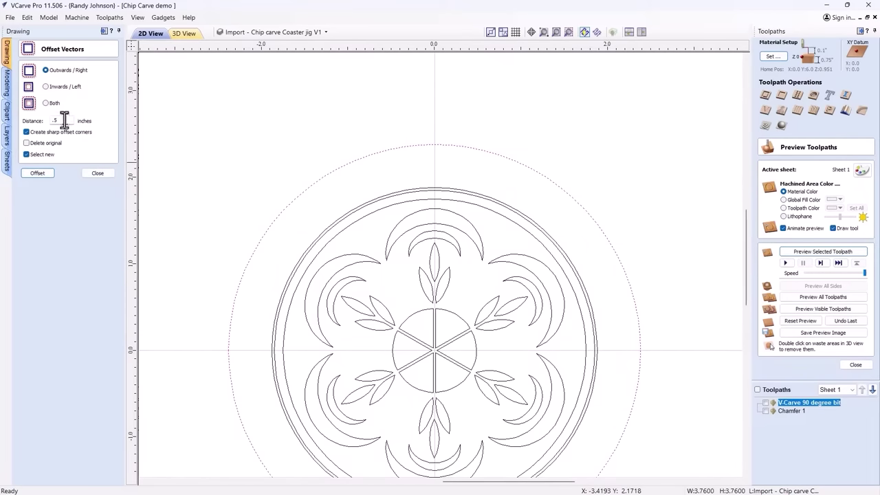
pyautogui.press('BackSpace')
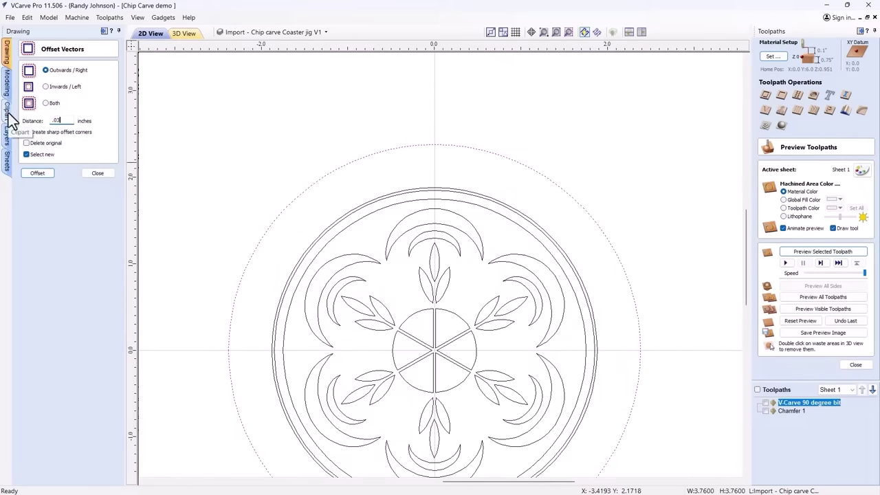
pyautogui.click(38, 173)
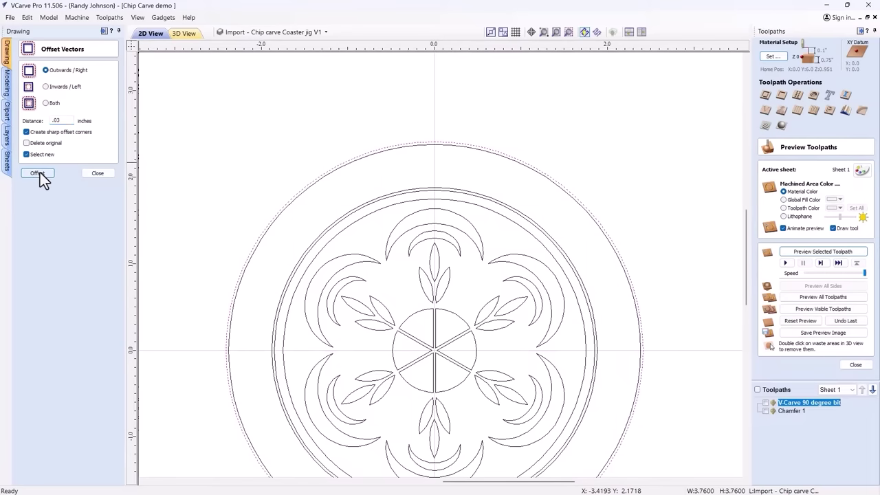
pyautogui.click(96, 173)
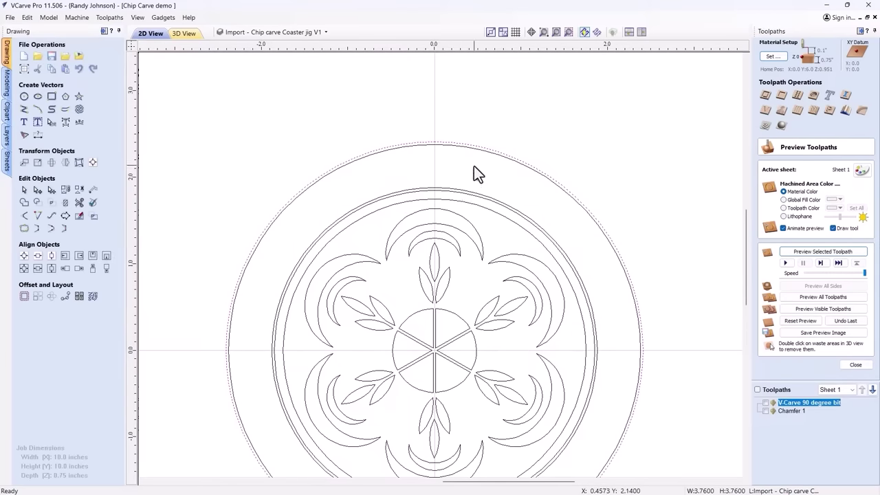
# Add the 3.5-inch circle and the next circle outside it to the V-Carve 90 degree bit toolpath and recalculate
pyautogui.scroll(-3, 525, 203)
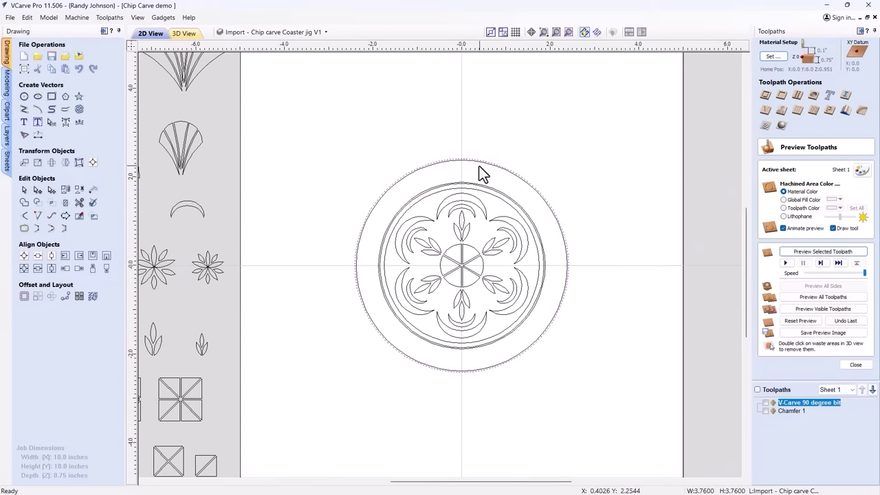
pyautogui.moveTo(296, 139); pyautogui.dragTo(598, 408)
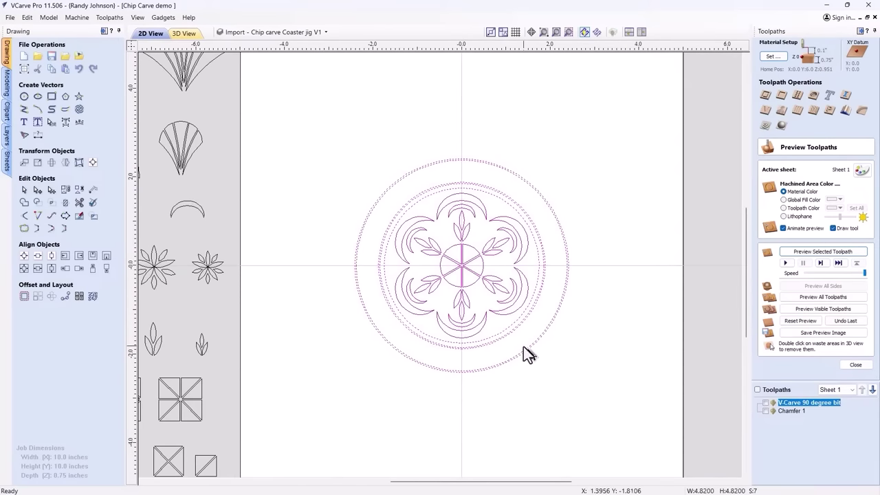
pyautogui.doubleClick(791, 403)
pyautogui.scroll(3, 506, 348)
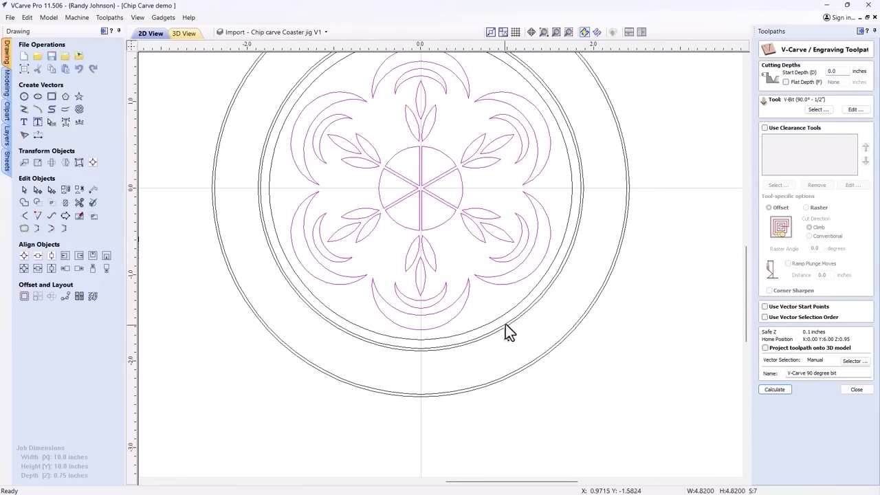
pyautogui.keyDown('shift'); pyautogui.click(508, 312); pyautogui.keyUp('shift')
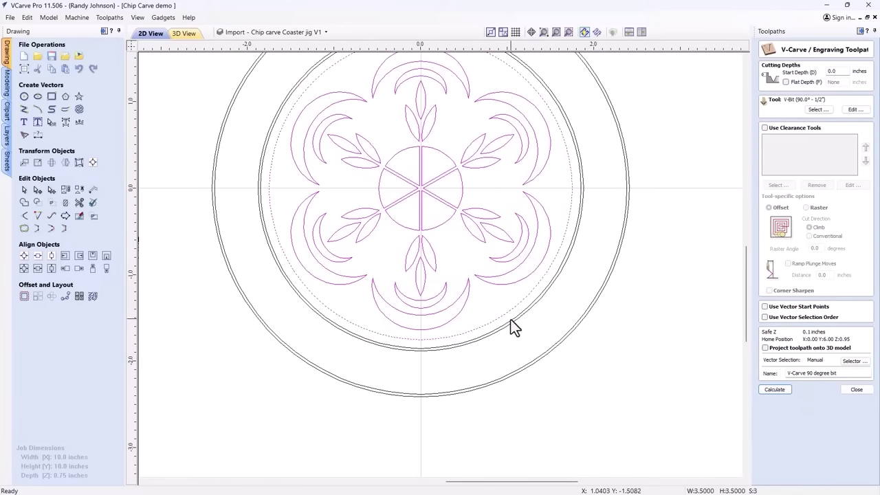
pyautogui.keyDown('shift'); pyautogui.click(510, 319); pyautogui.keyUp('shift')
pyautogui.click(772, 389)
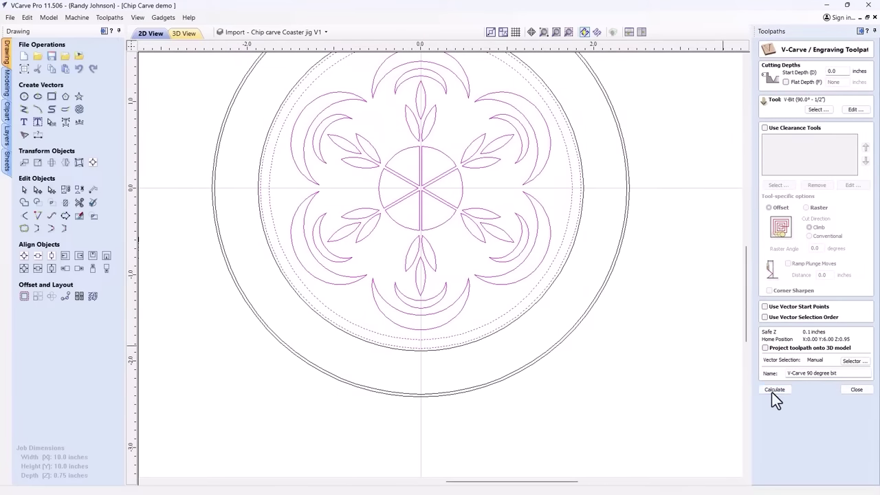
# Preview the V-Carve 90 degree bit toolpath in 3D and examine the carved border ring around the motifs
pyautogui.click(823, 253)
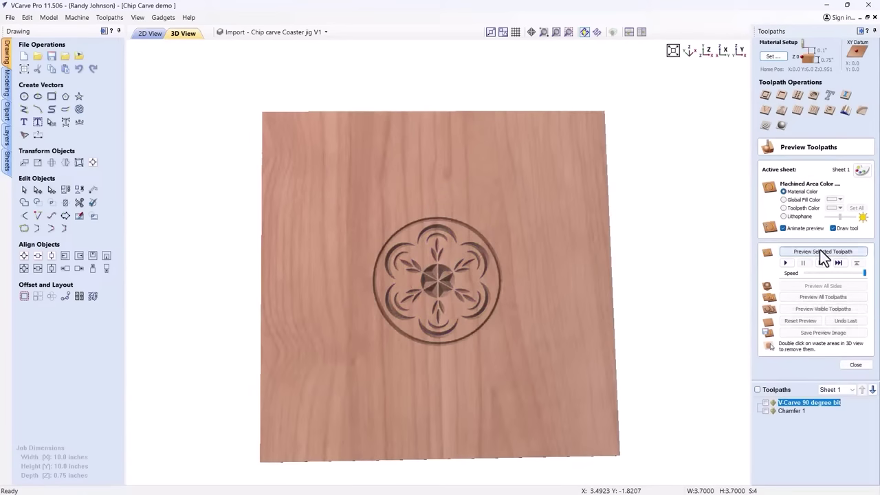
pyautogui.moveTo(475, 354); pyautogui.dragTo(444, 391)
pyautogui.moveTo(483, 306); pyautogui.dragTo(363, 301)
# Return to the 2D view at the top of the circles and clear the vector selection
pyautogui.click(150, 33)
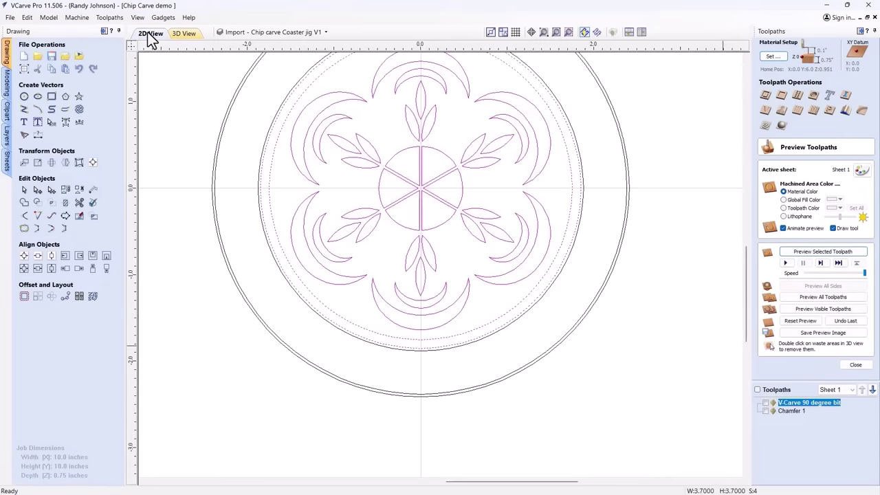
pyautogui.scroll(4, 433, 137)
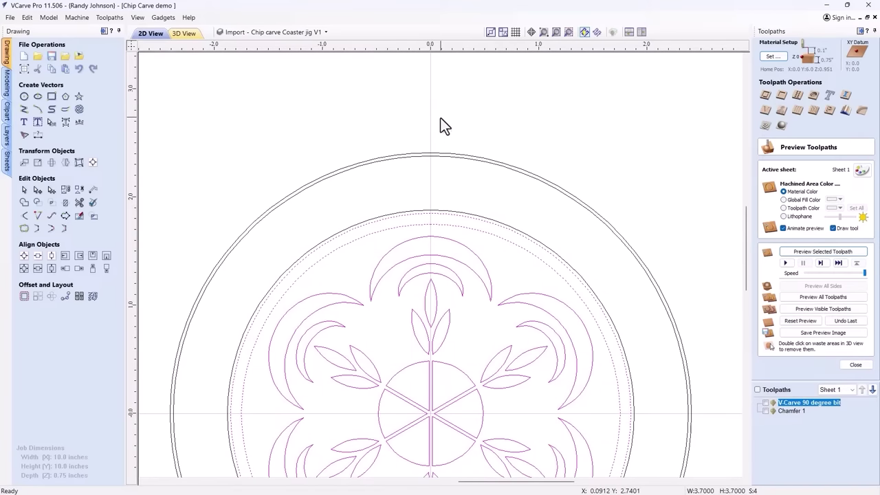
pyautogui.click(413, 97)
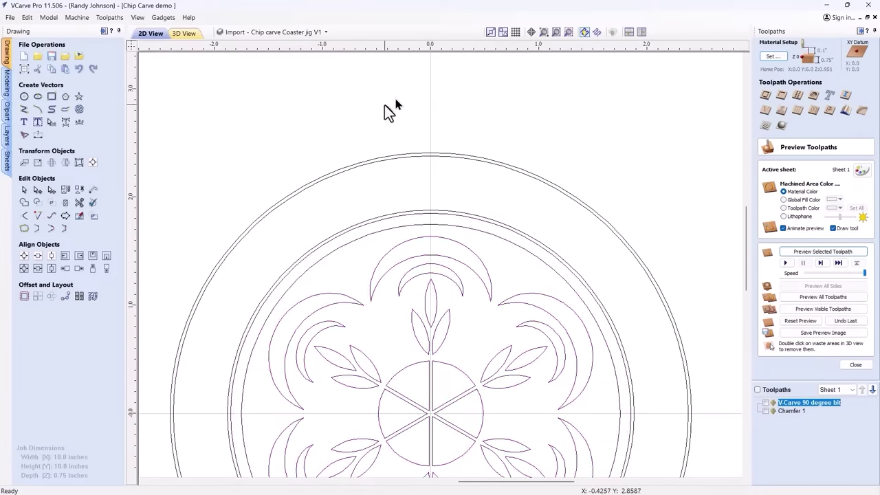
# Draw a vertical line about 0.56 inches long on the centreline, from the outermost circle's top to the 3.5-inch circle's nearest outer border line
pyautogui.click(24, 112)
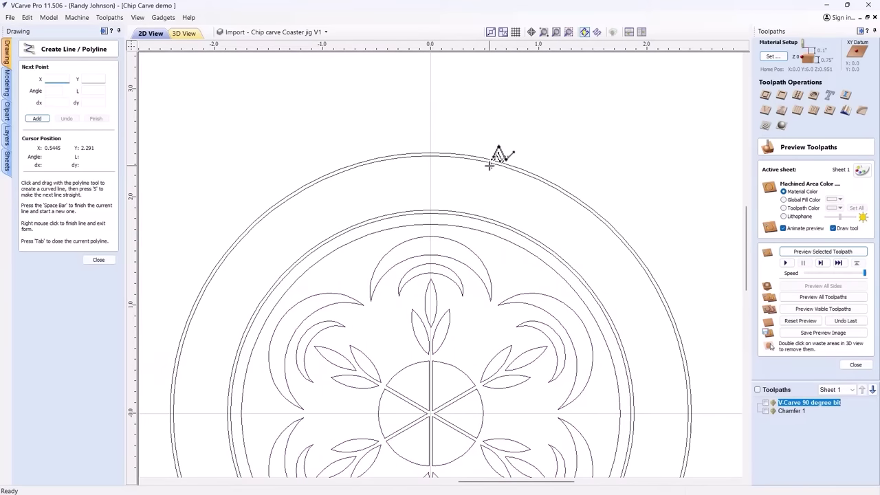
pyautogui.scroll(3, 432, 158)
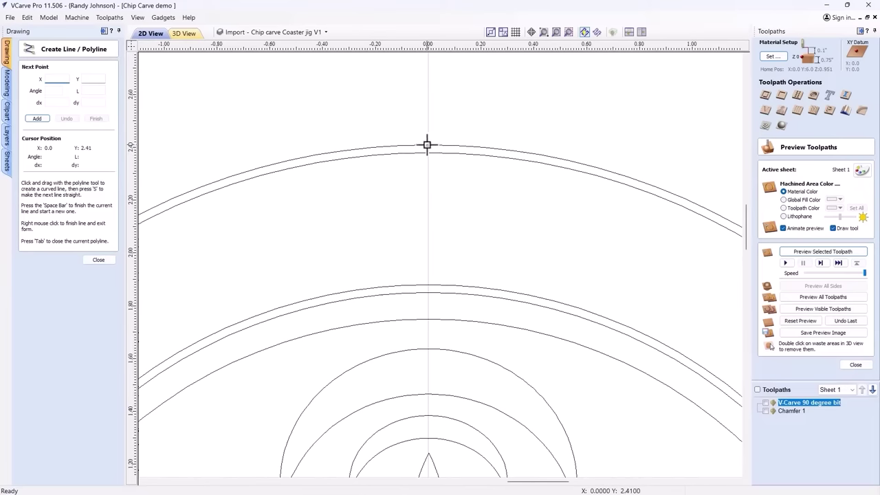
pyautogui.click(426, 144)
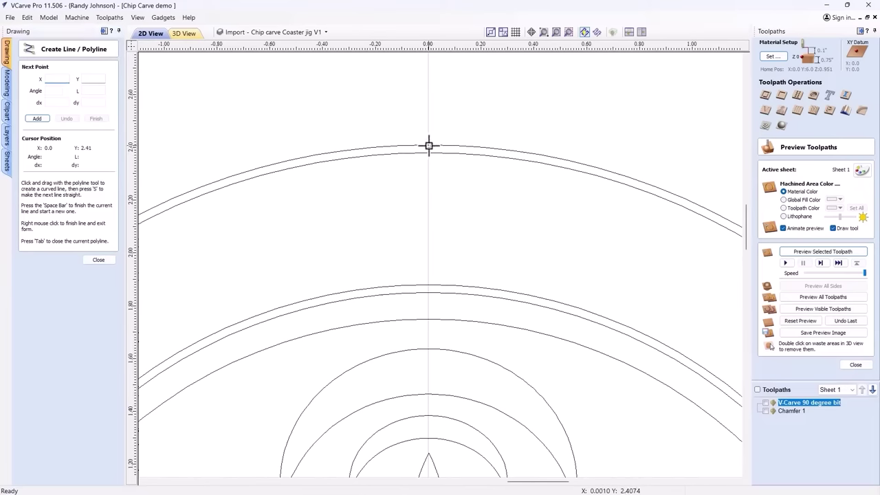
pyautogui.click(428, 288)
pyautogui.rightClick(436, 299)
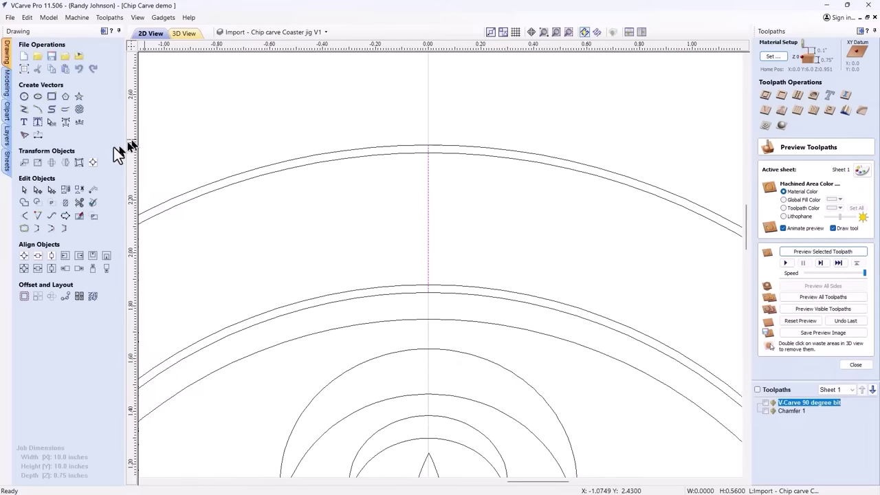
# Rotate the vertical line by a relative 5 degrees about the pivot coordinates X 0.0, Y 0.0
pyautogui.click(51, 163)
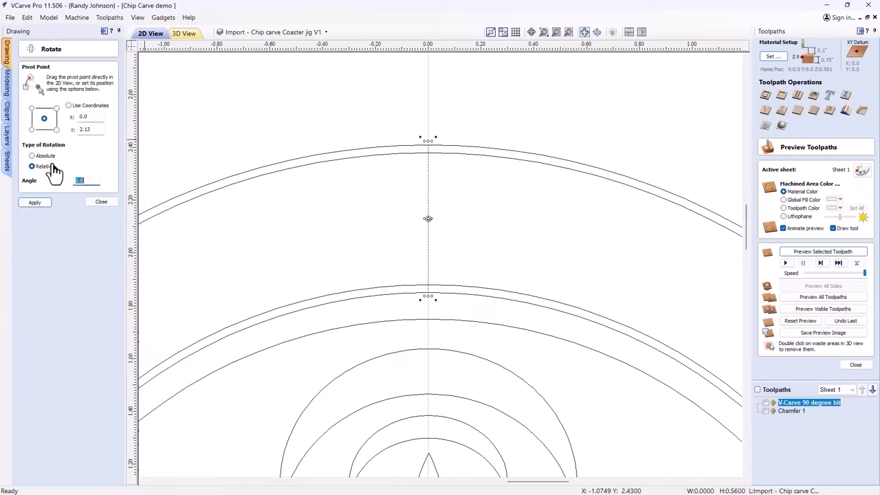
pyautogui.click(68, 106)
pyautogui.doubleClick(89, 129)
pyautogui.write('0')
pyautogui.scroll(-6, 447, 182)
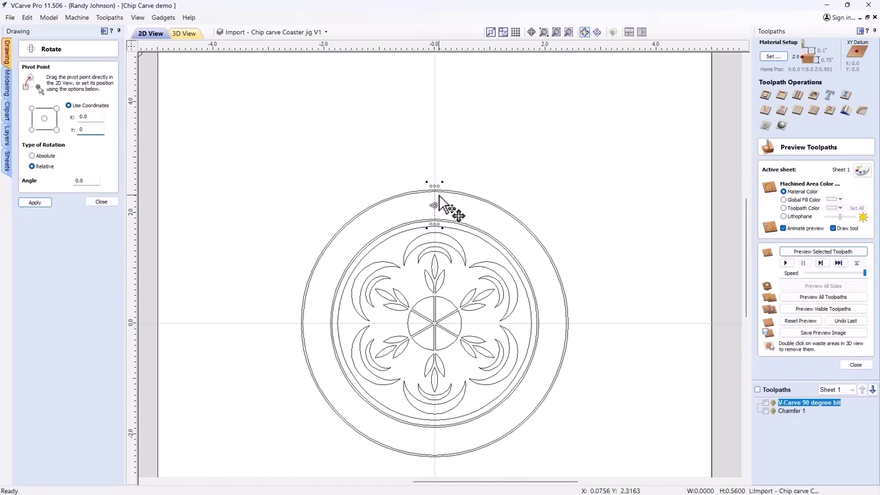
pyautogui.scroll(2, 440, 237)
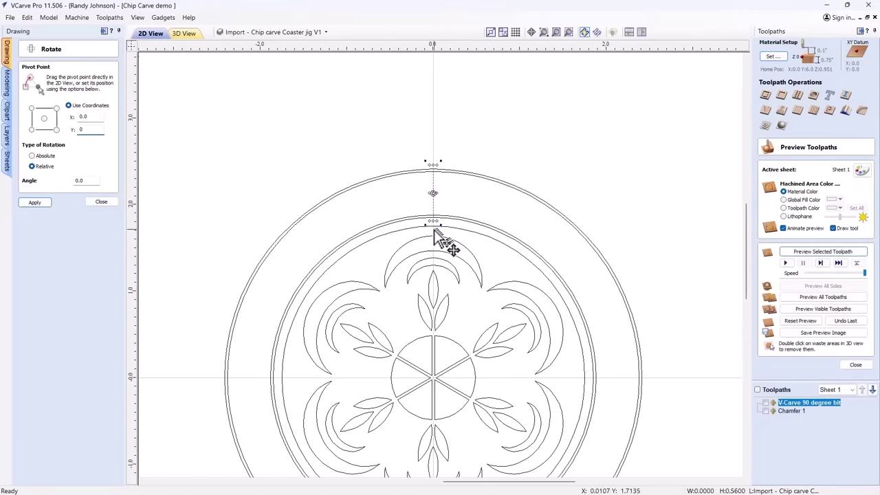
pyautogui.doubleClick(88, 180)
pyautogui.write('5')
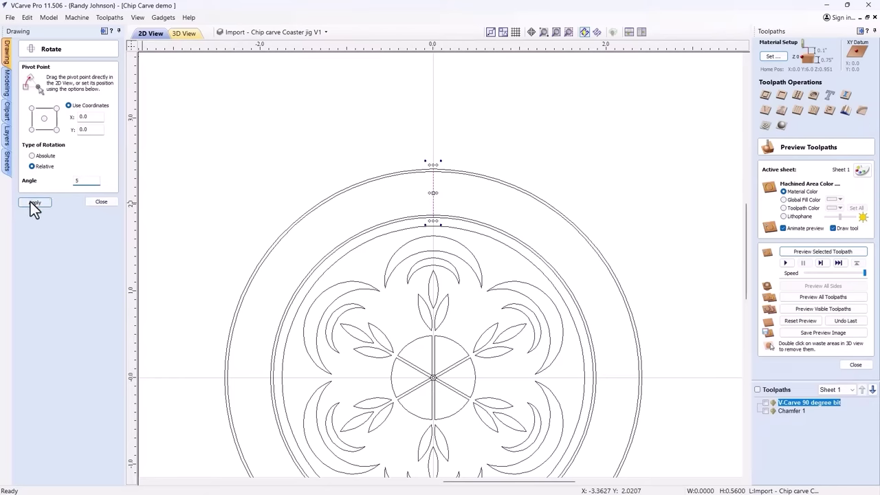
pyautogui.click(31, 202)
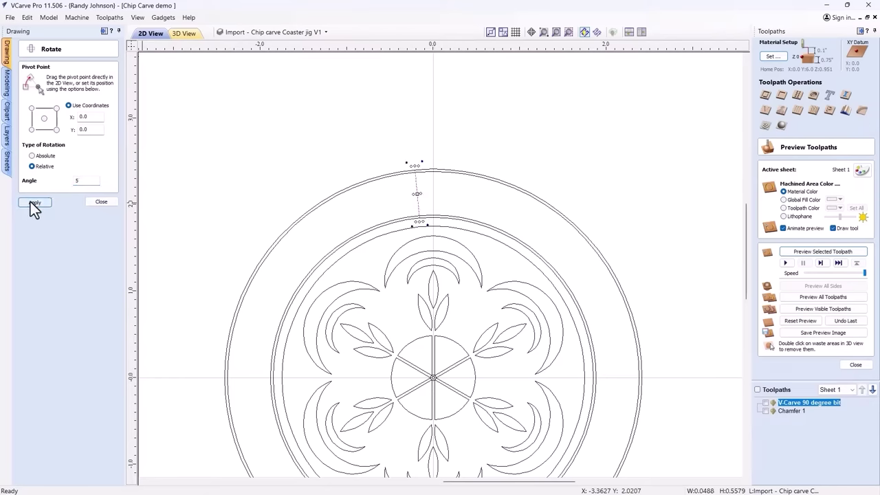
pyautogui.click(103, 203)
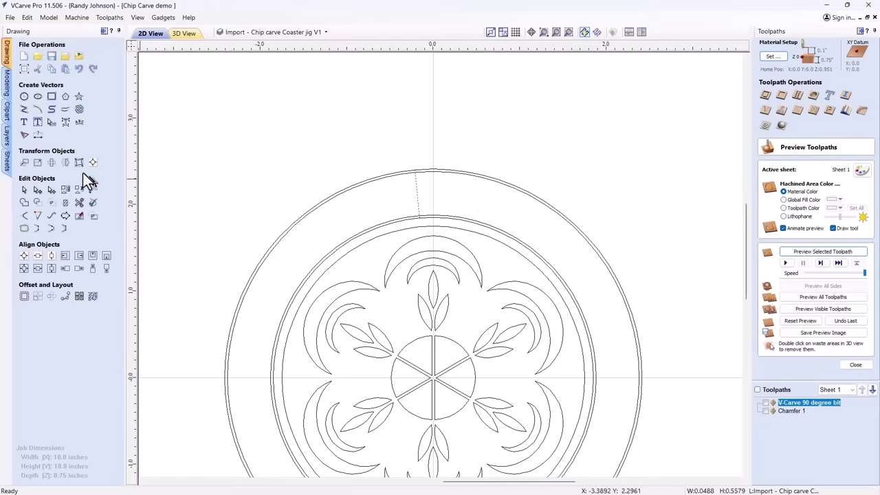
# Create a horizontally mirrored copy of the rotated line about the job centre
pyautogui.click(66, 163)
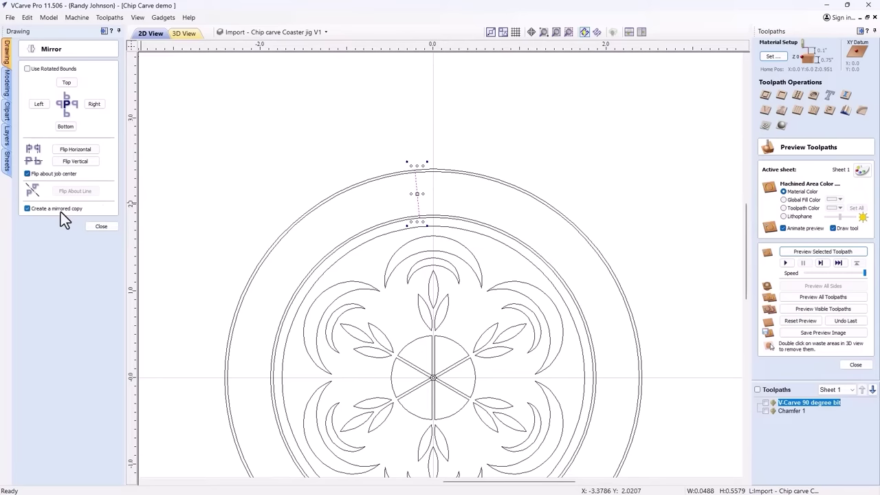
pyautogui.click(77, 150)
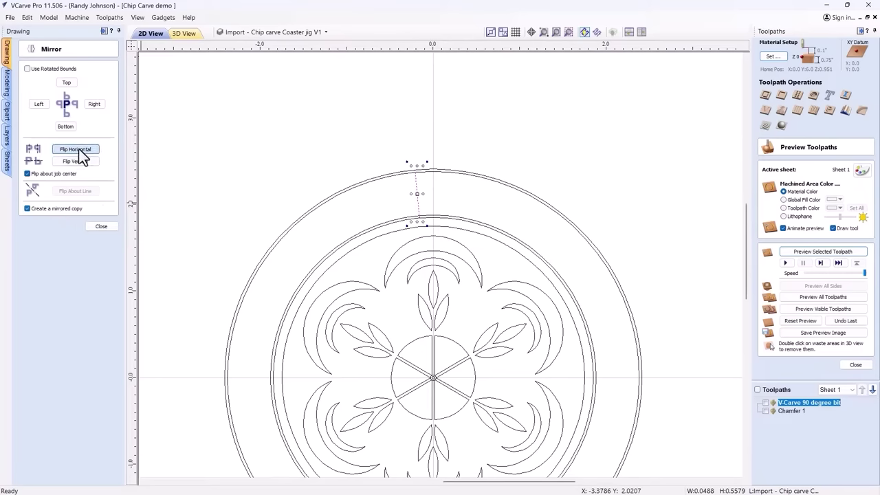
pyautogui.click(110, 227)
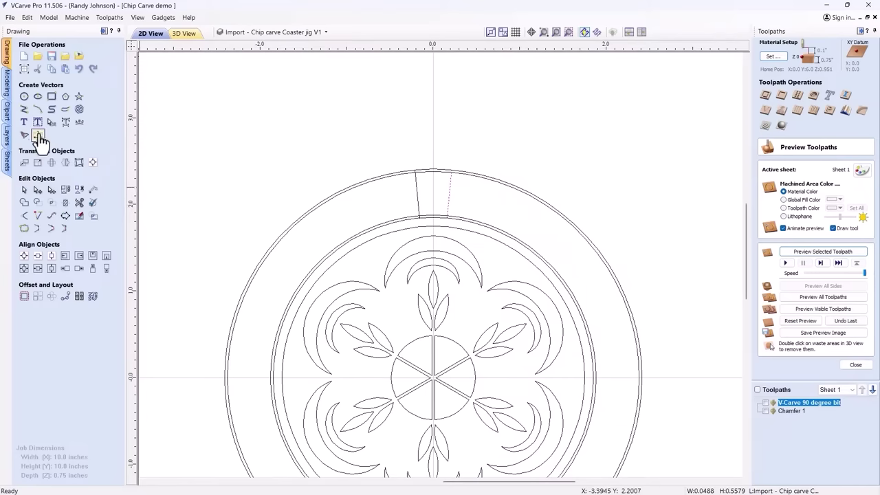
# Draw a diagonal line from the left radial line's upper end to the right radial line's lower end
pyautogui.click(24, 108)
pyautogui.scroll(4, 425, 160)
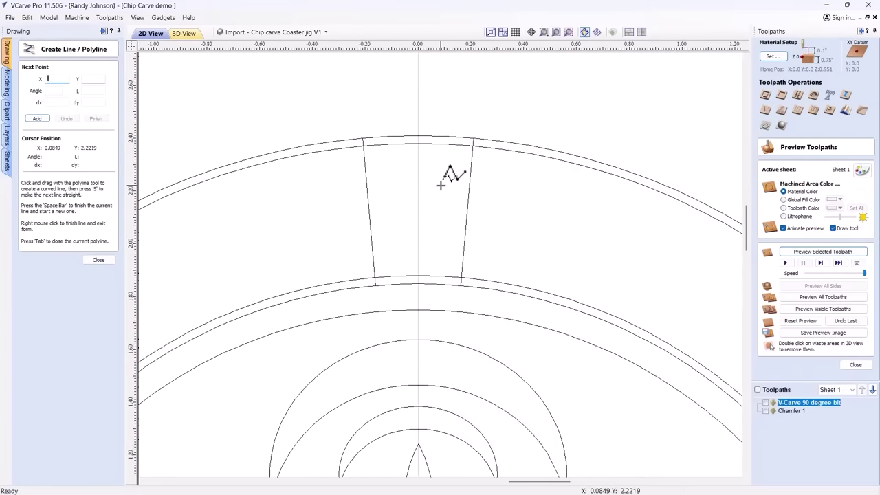
pyautogui.click(363, 140)
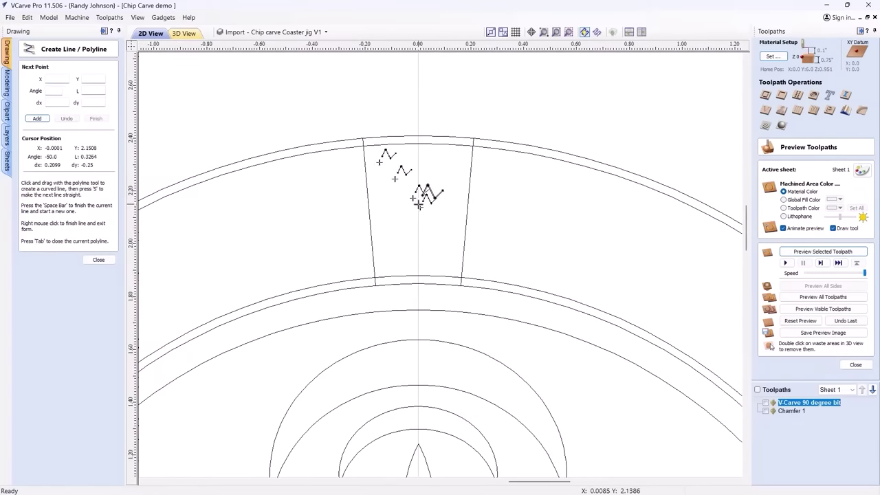
pyautogui.click(461, 285)
pyautogui.rightClick(460, 285)
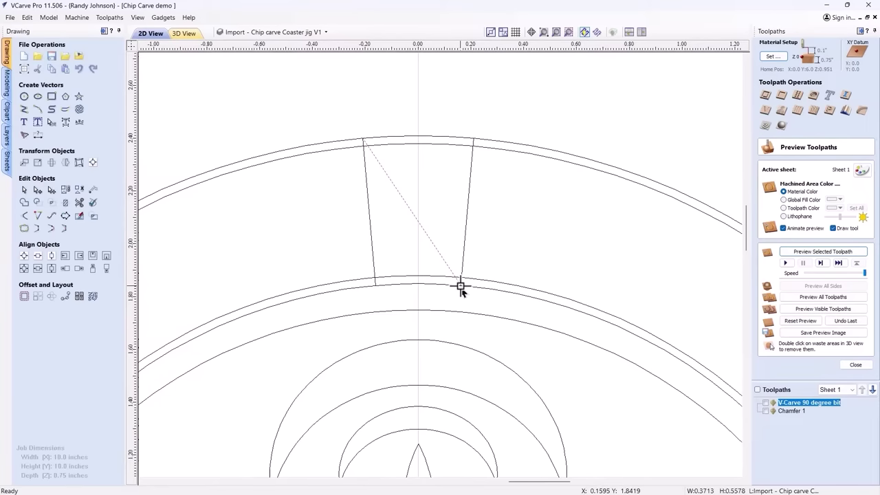
# Offset the two radial lines and the diagonal by 0.015 inches to both sides, deleting the originals
pyautogui.keyDown('shift'); pyautogui.click(344, 240); pyautogui.keyUp('shift')
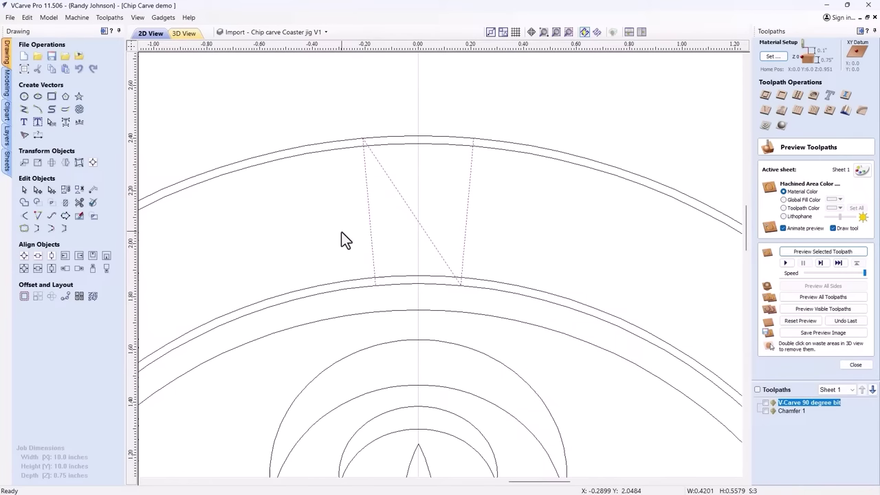
pyautogui.click(24, 296)
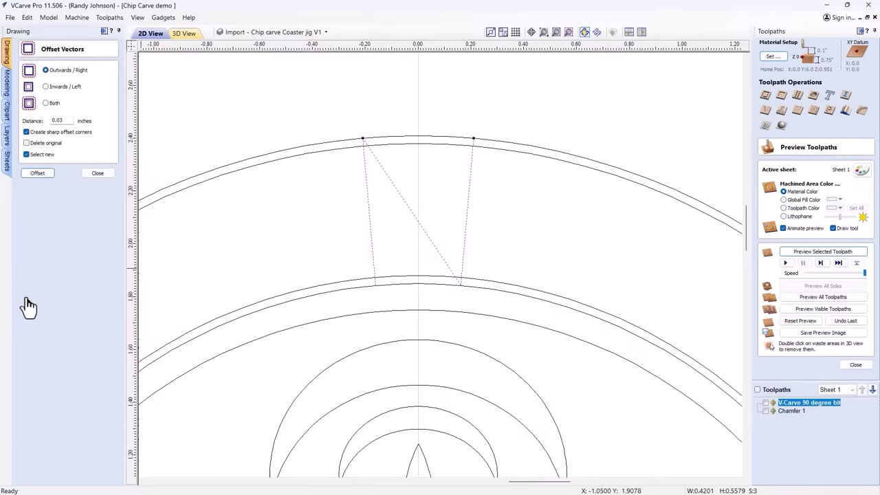
pyautogui.click(45, 102)
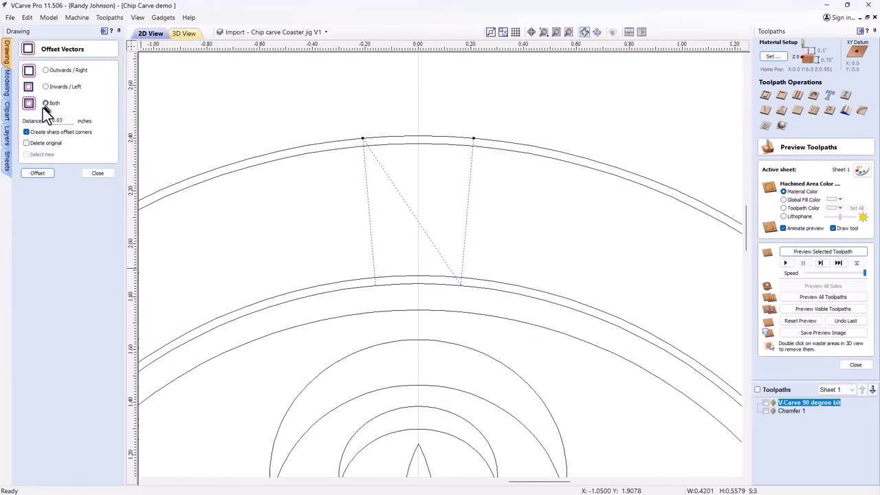
pyautogui.click(26, 143)
pyautogui.doubleClick(58, 121)
pyautogui.write('.')
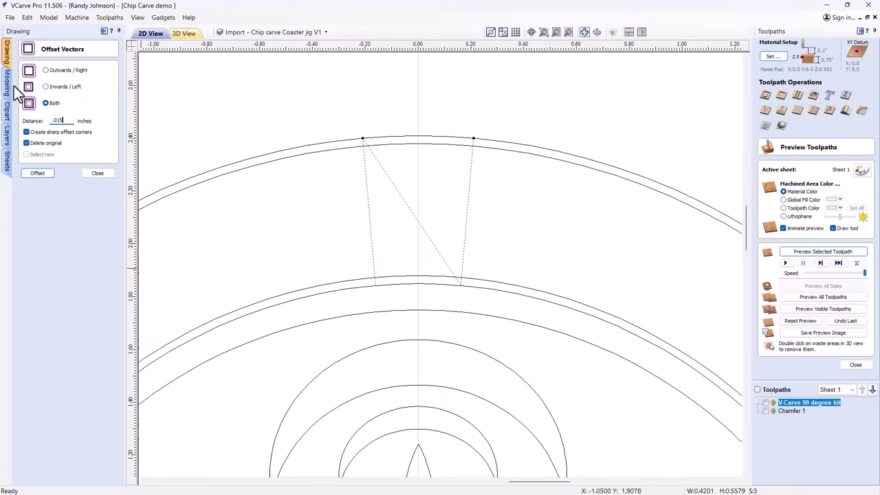
pyautogui.click(41, 173)
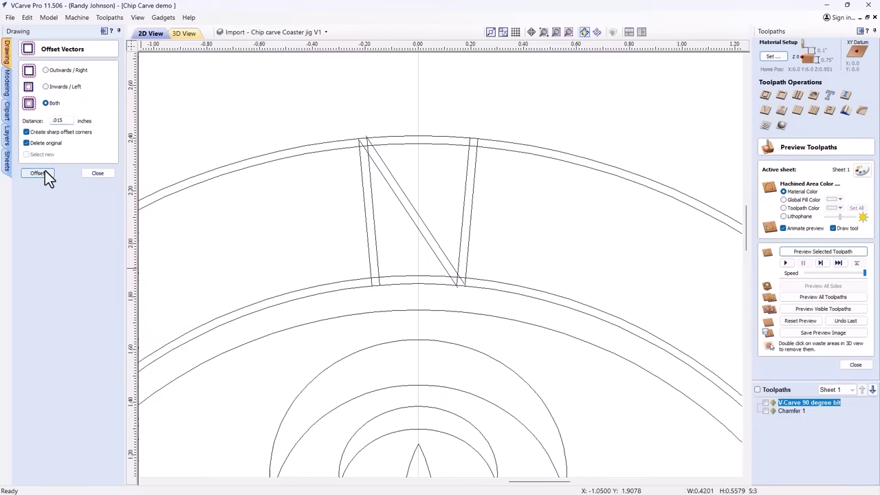
pyautogui.click(100, 172)
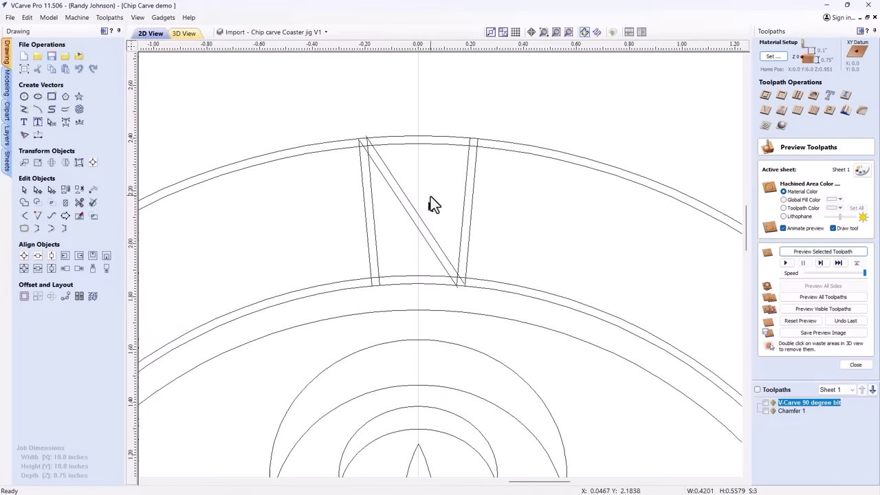
# Trim away the inner and outer border circle pairs outside the segment bounded by the radial lines
pyautogui.scroll(-2, 428, 184)
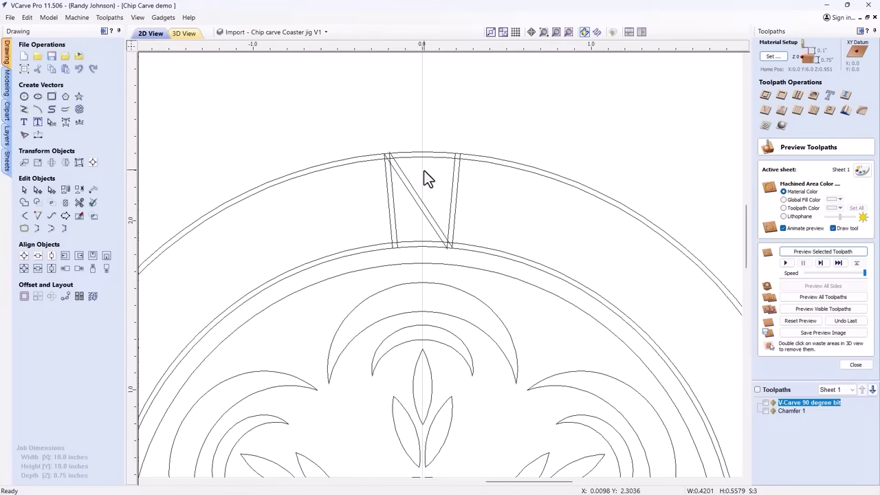
pyautogui.click(79, 202)
pyautogui.scroll(2, 433, 208)
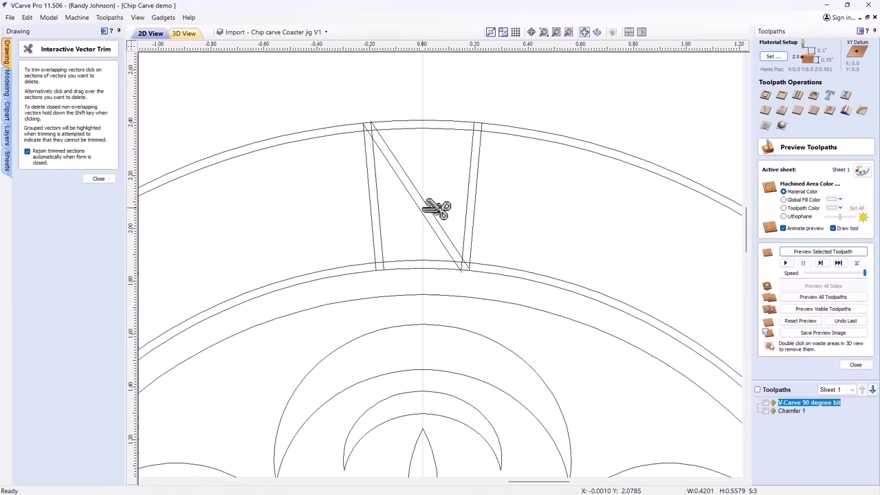
pyautogui.click(515, 272)
pyautogui.click(534, 135)
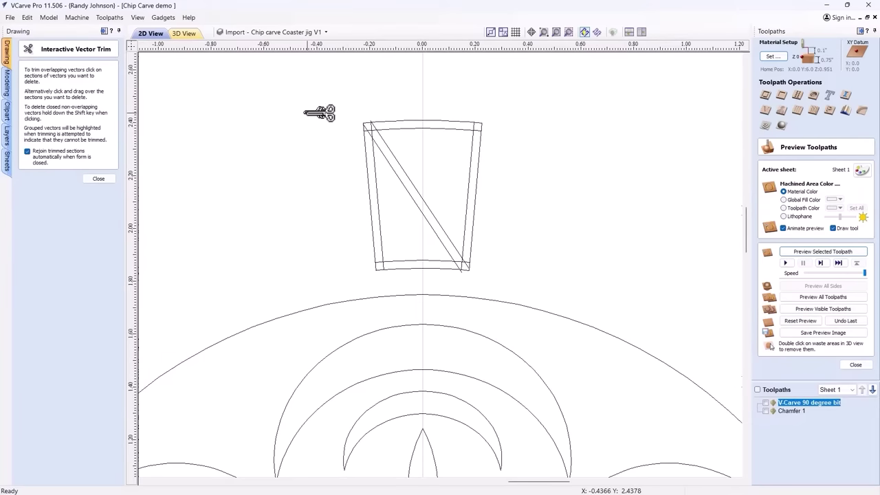
# Try to trim the overlapping line ends and outer arc at the segment's upper-left corner
pyautogui.scroll(2, 320, 113)
pyautogui.click(481, 146)
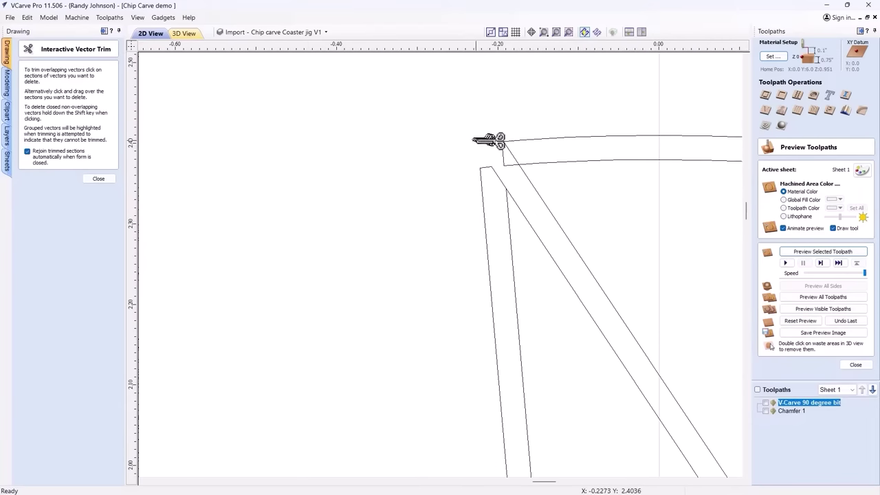
pyautogui.click(509, 139)
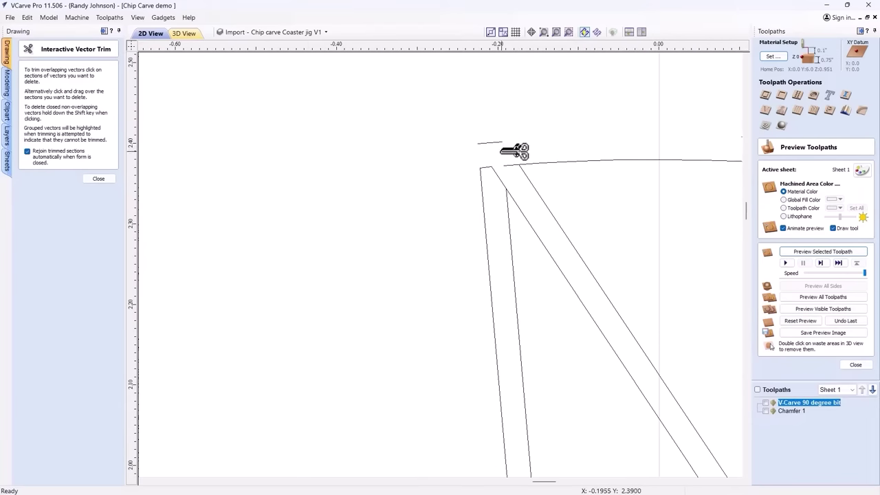
pyautogui.click(490, 184)
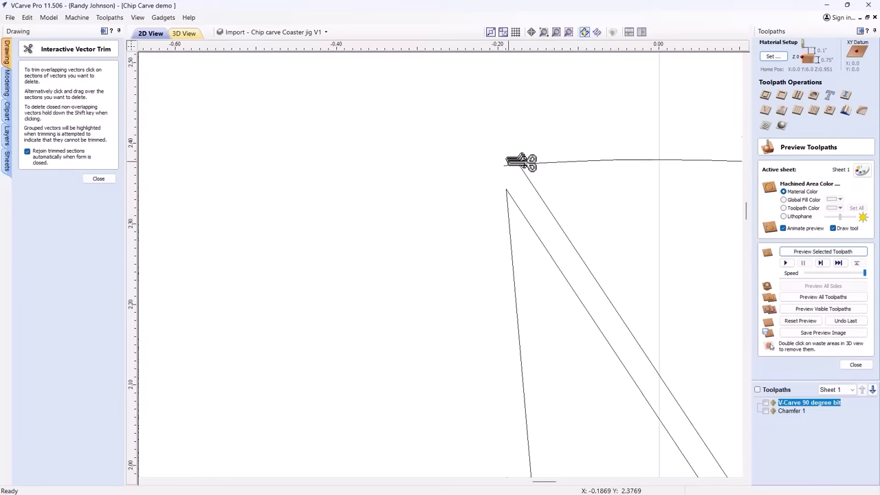
pyautogui.scroll(-2, 433, 169)
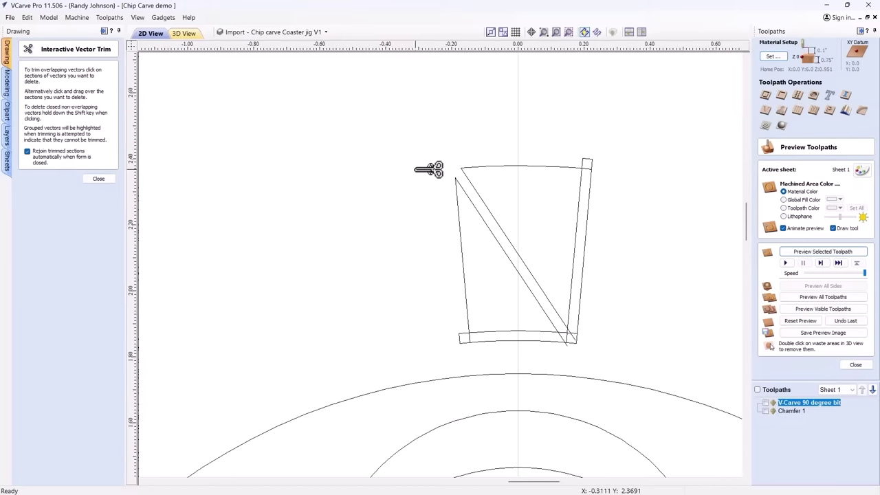
# Undo the corner trims and the trimming of the outermost border circle
pyautogui.hotkey('ctrl', 'z')
pyautogui.hotkey('ctrl', 'z')
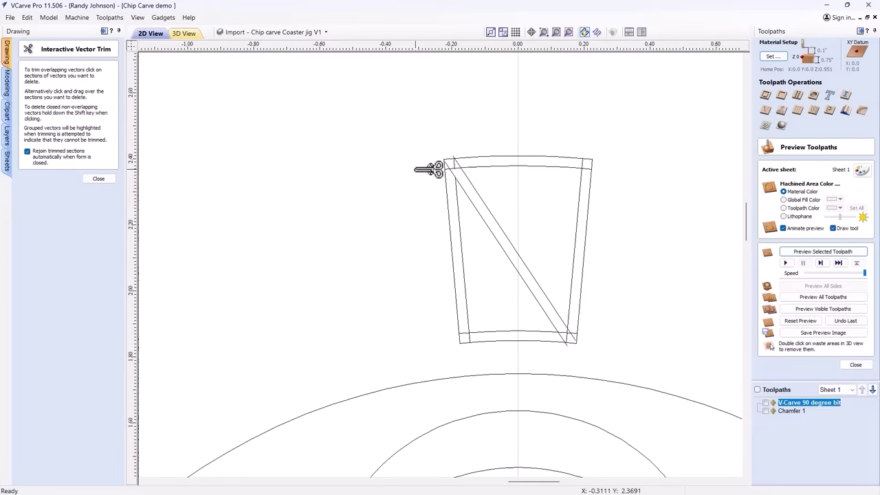
pyautogui.hotkey('ctrl', 'z')
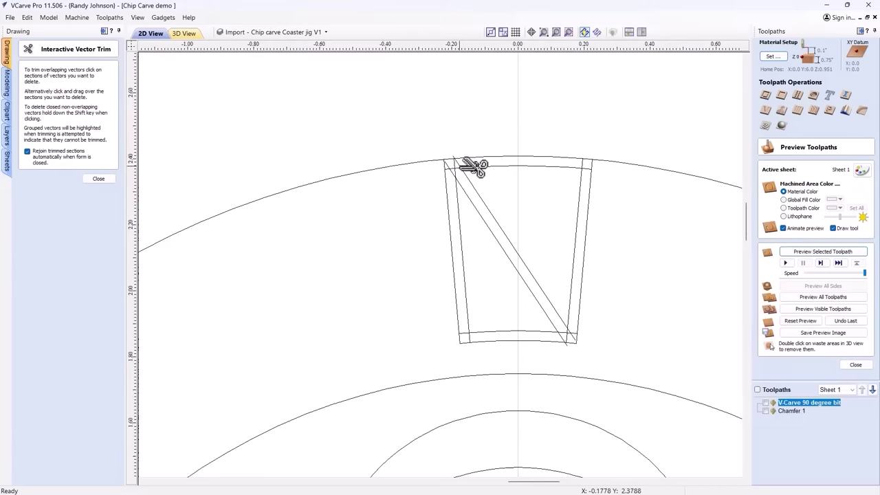
# Trim the overlapping radial and diagonal line ends at the segment's upper-left corner, keeping the outermost circle intact
pyautogui.scroll(2, 482, 166)
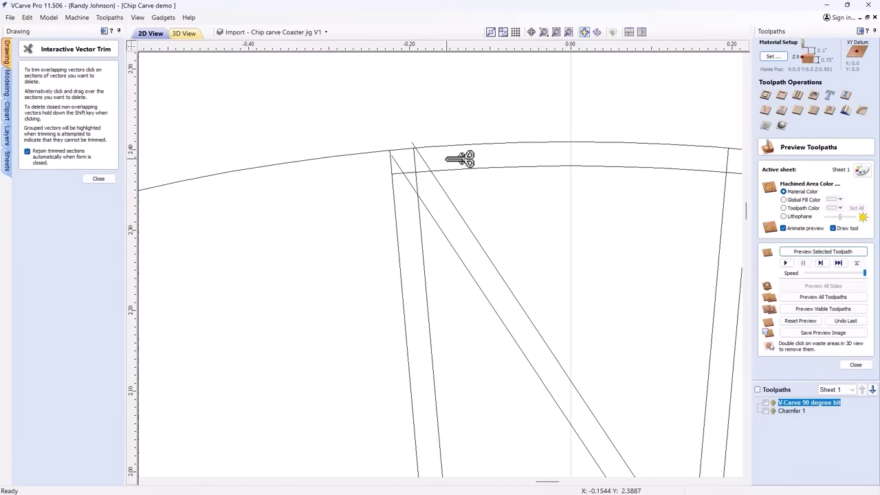
pyautogui.click(424, 164)
pyautogui.click(389, 166)
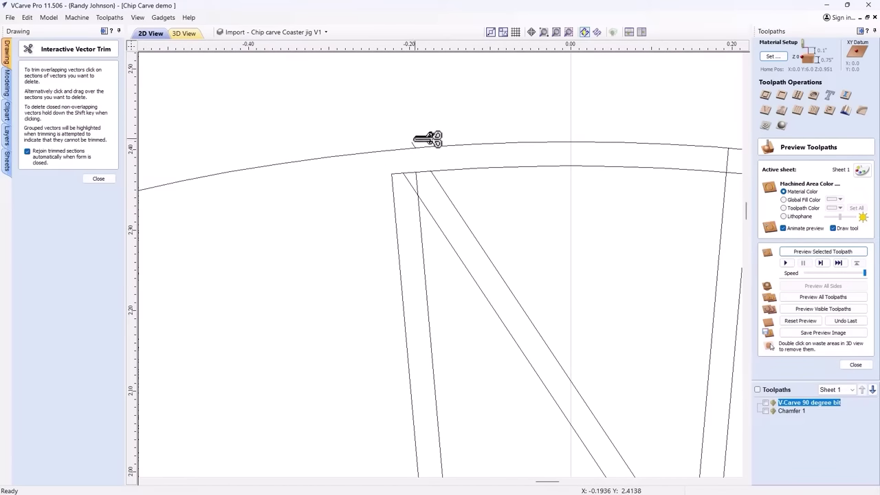
pyautogui.click(416, 177)
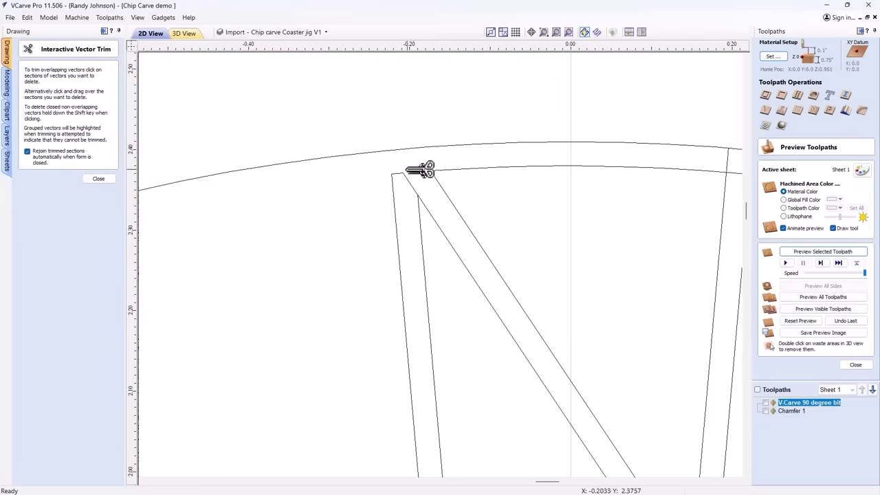
pyautogui.click(394, 187)
pyautogui.scroll(-2, 372, 174)
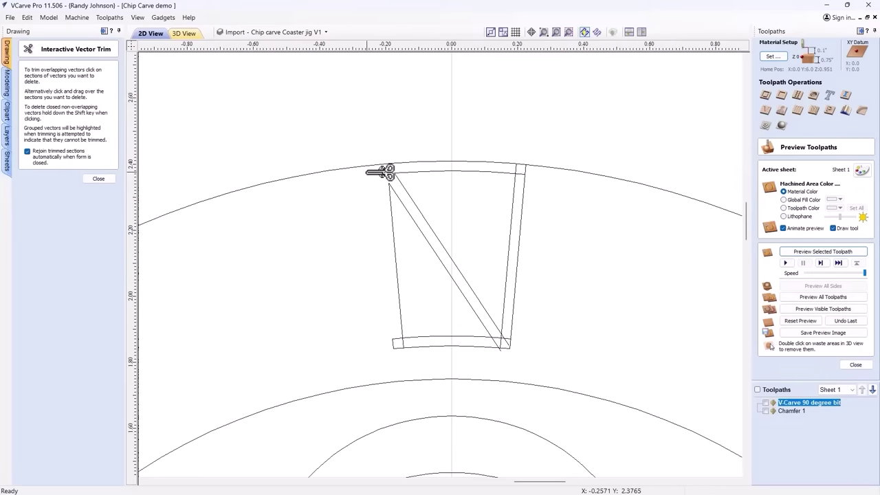
# Trim the overlapping line ends at the segment's upper-right, lower-right and lower-left corners to form two separate triangular chips
pyautogui.click(524, 180)
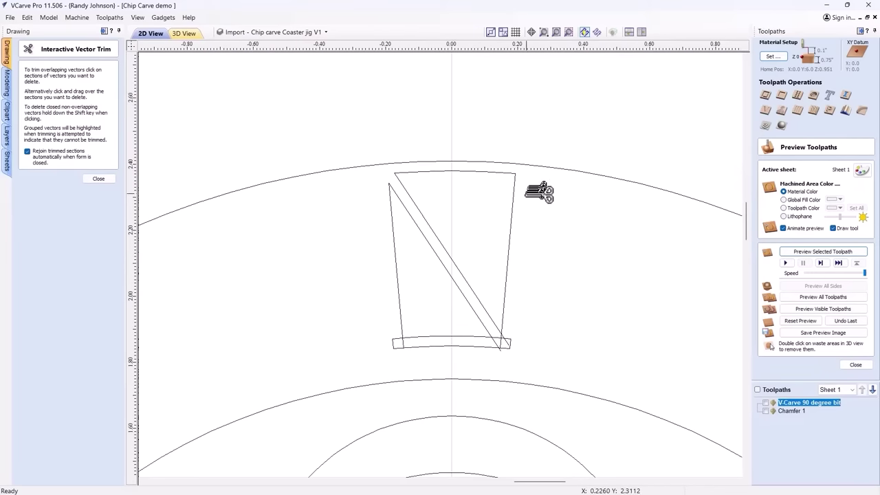
pyautogui.click(506, 346)
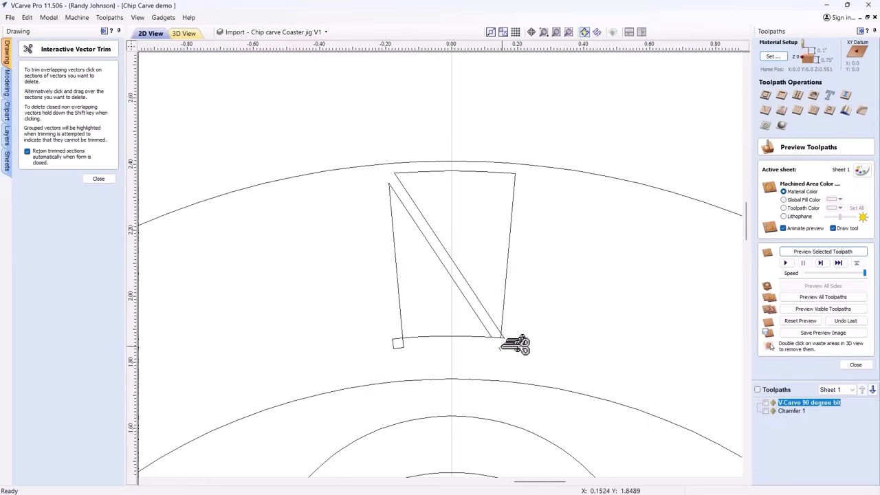
pyautogui.scroll(3, 504, 341)
pyautogui.click(496, 301)
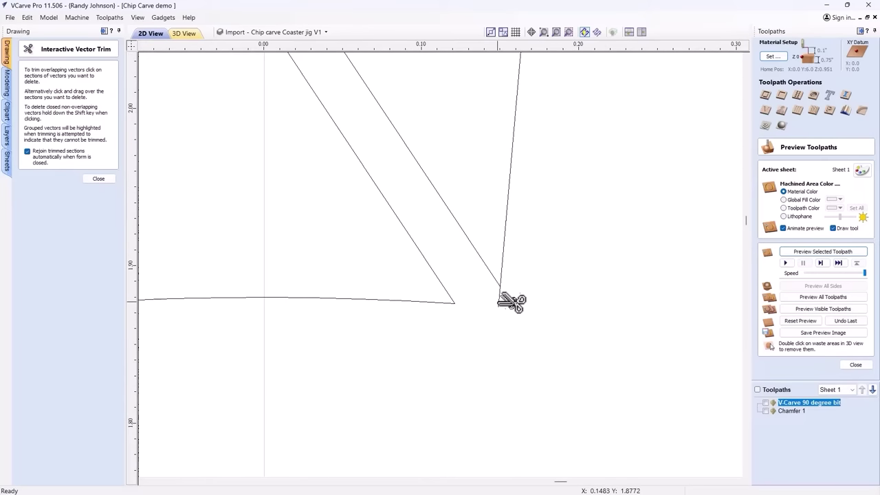
pyautogui.scroll(-3, 501, 301)
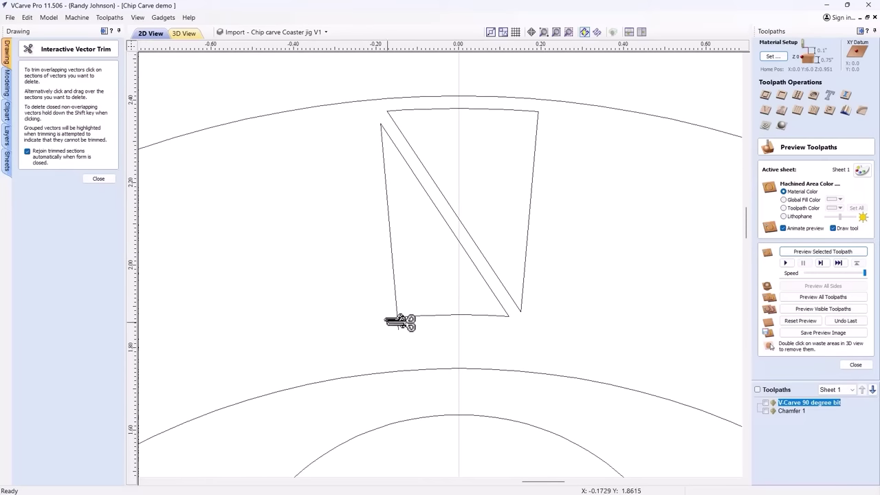
pyautogui.click(391, 324)
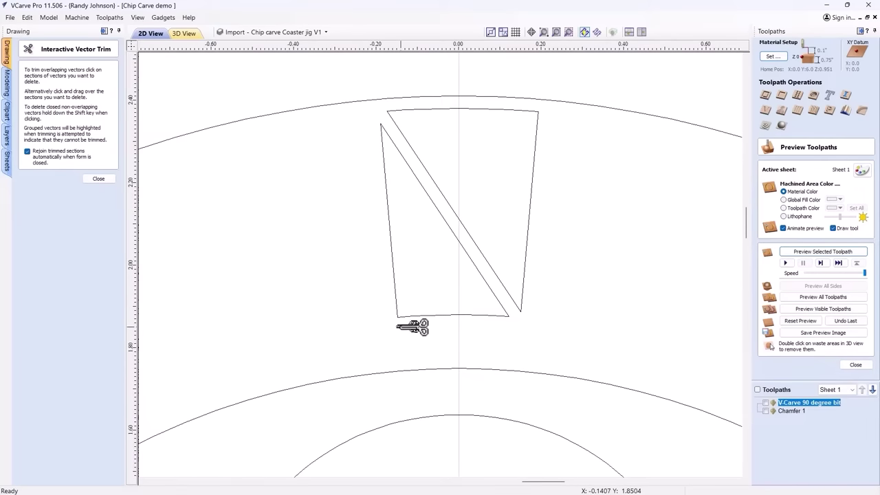
pyautogui.click(98, 178)
# Check with Join Vectors whether the two triangular chips are closed vectors
pyautogui.scroll(-3, 351, 199)
pyautogui.scroll(1, 351, 199)
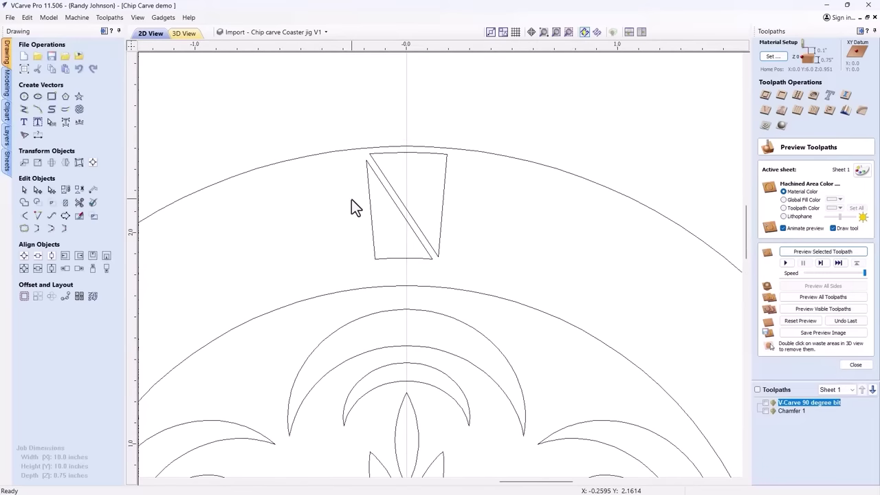
pyautogui.click(372, 170)
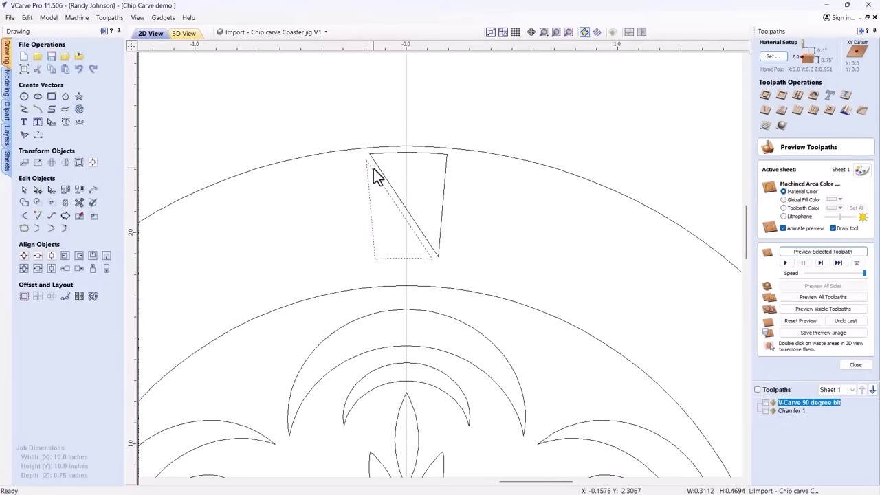
pyautogui.click(376, 175)
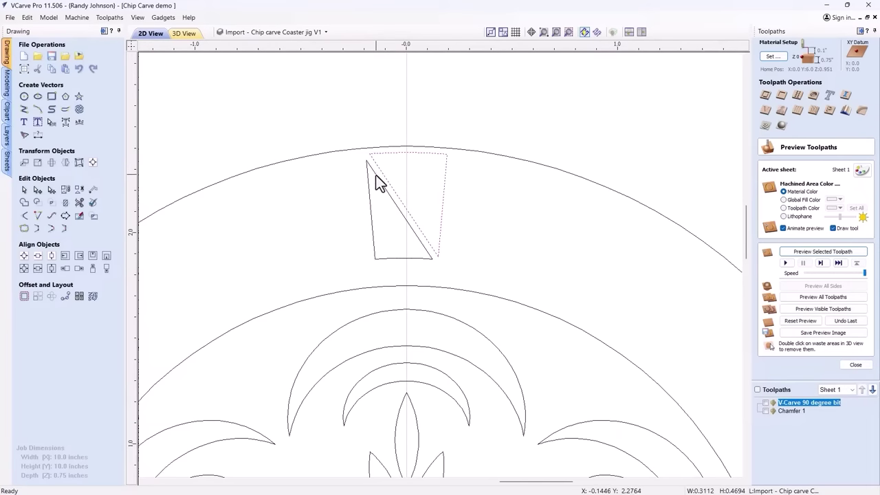
pyautogui.moveTo(326, 128); pyautogui.dragTo(448, 262)
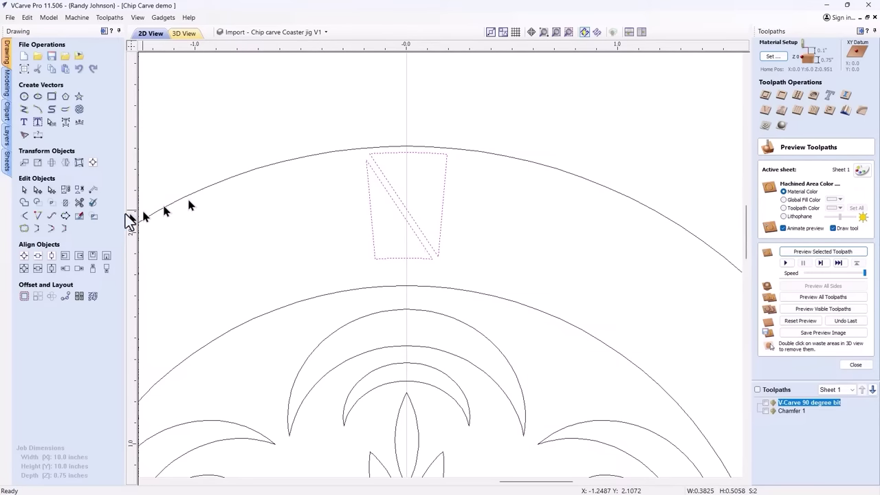
pyautogui.click(24, 230)
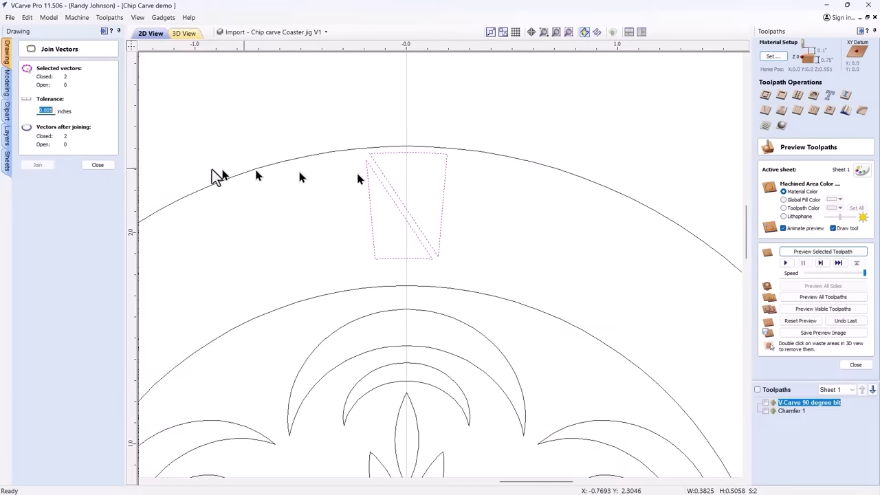
pyautogui.click(95, 167)
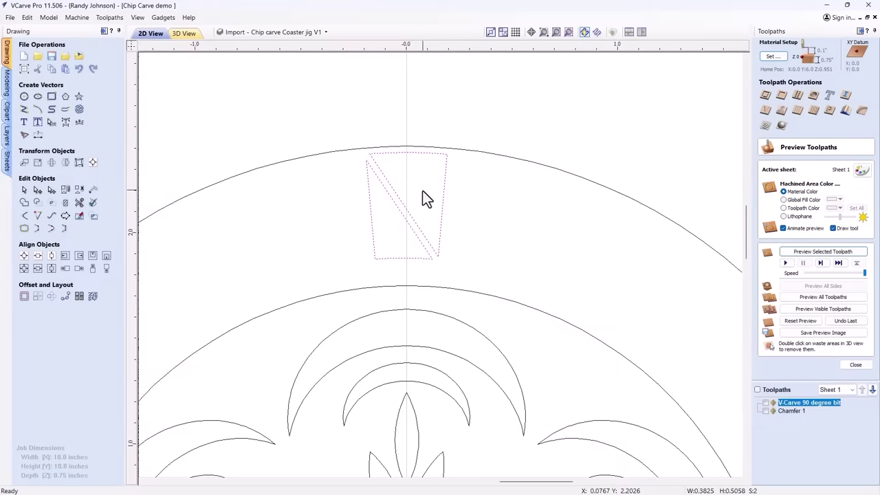
# Set the rotation pivot of the two triangular chips to coordinates X 0, Y 0 at the design's center
pyautogui.click(411, 215)
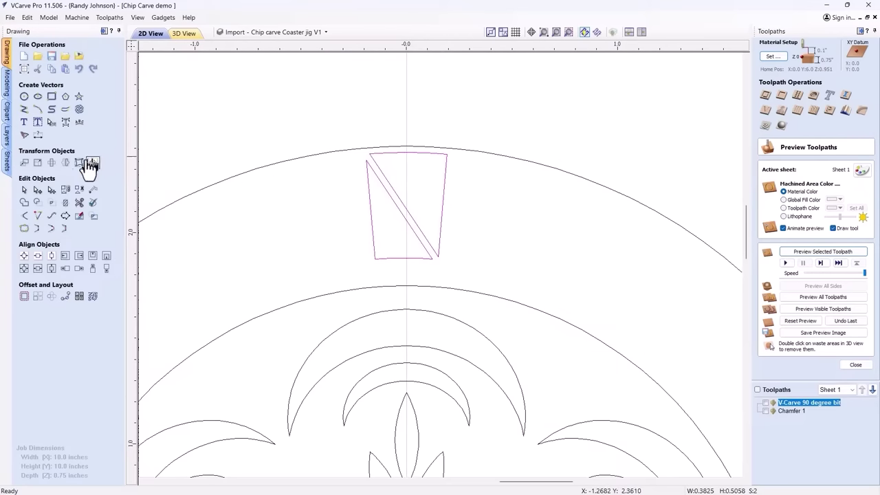
pyautogui.click(51, 163)
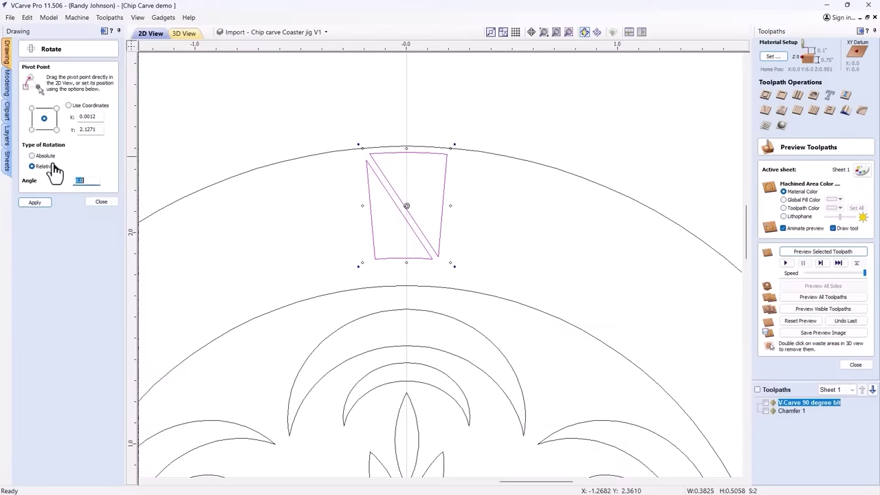
pyautogui.click(68, 105)
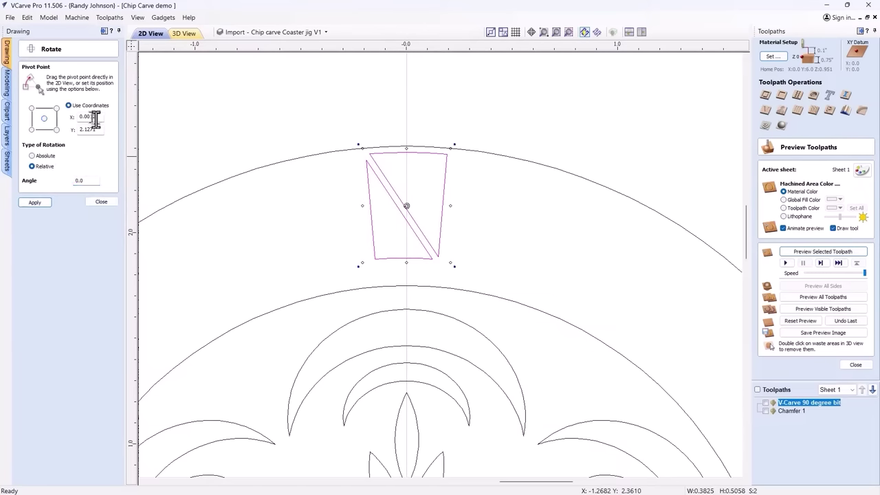
pyautogui.doubleClick(95, 119)
pyautogui.write('0')
pyautogui.doubleClick(96, 132)
pyautogui.write('0')
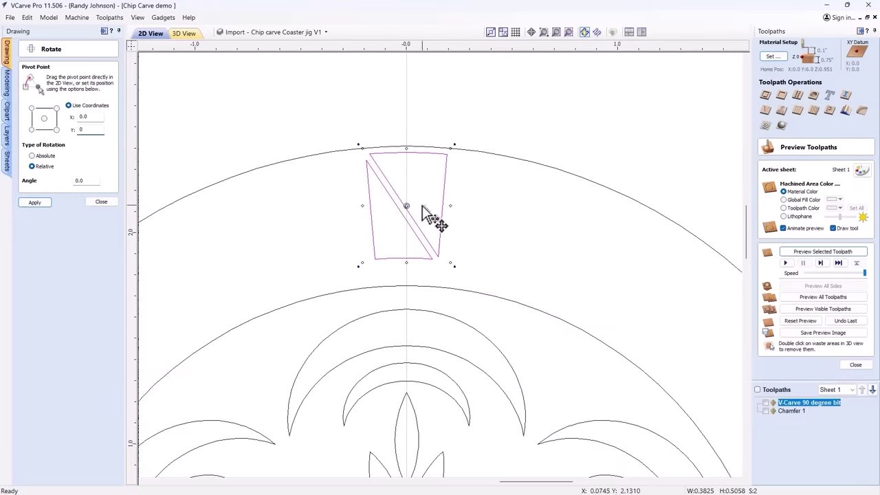
pyautogui.press('Tab')
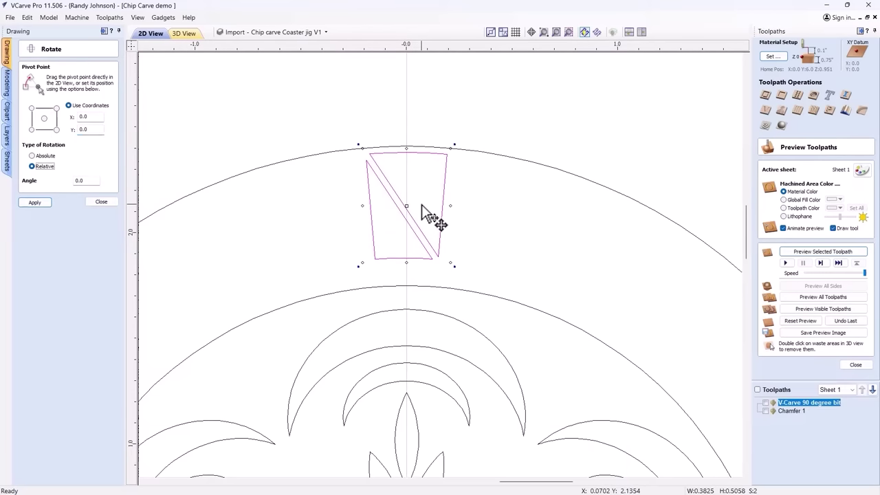
pyautogui.scroll(-3, 436, 222)
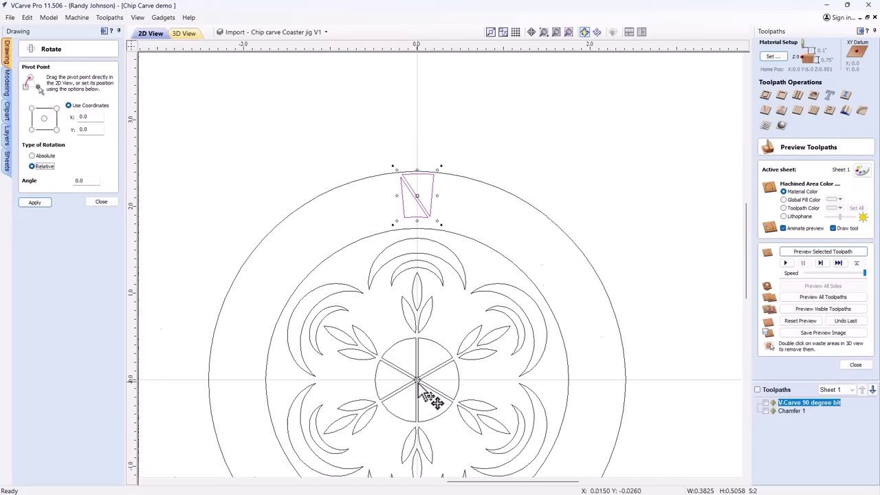
pyautogui.scroll(3, 425, 387)
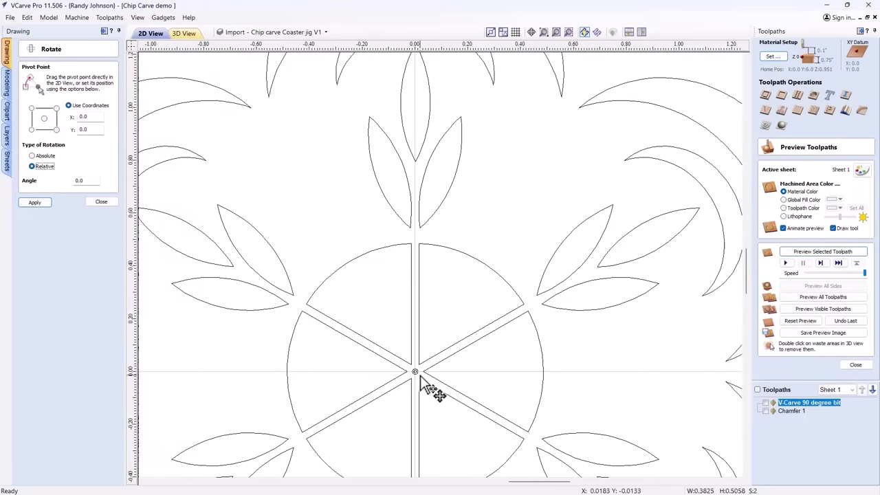
pyautogui.scroll(-3, 421, 380)
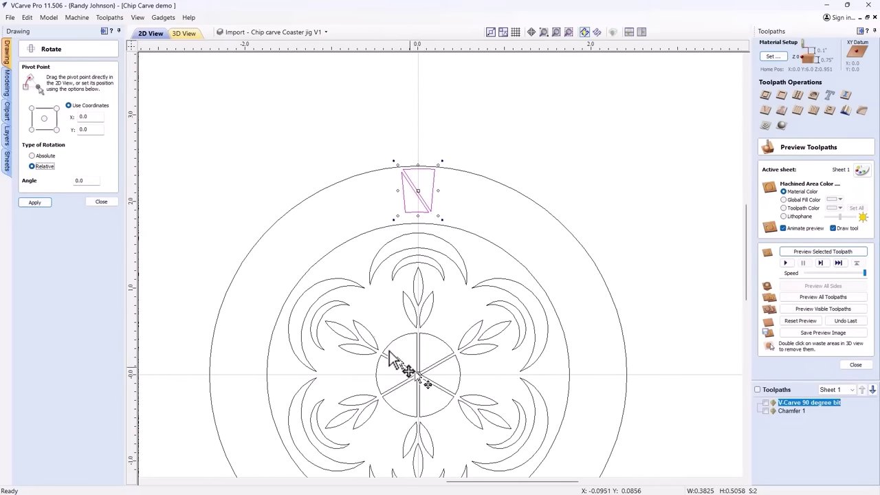
# Rotate the two triangular chips by a relative angle of 5 degrees about the design's center
pyautogui.doubleClick(86, 180)
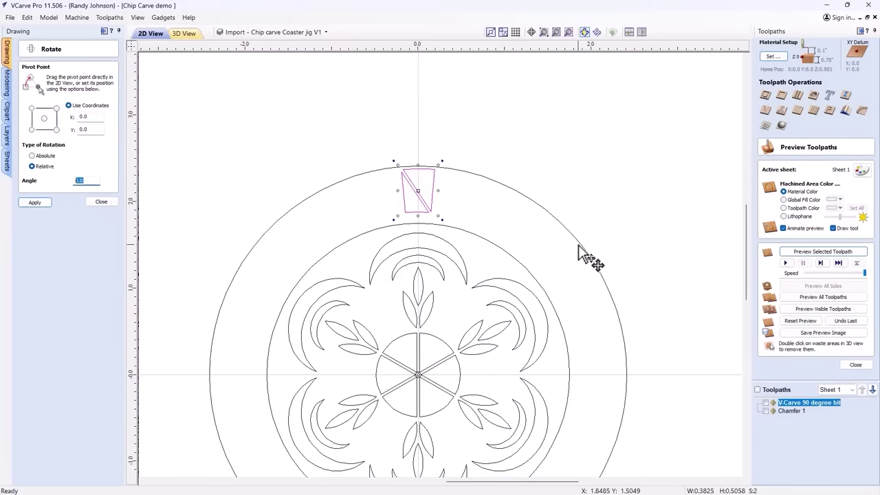
pyautogui.write('5')
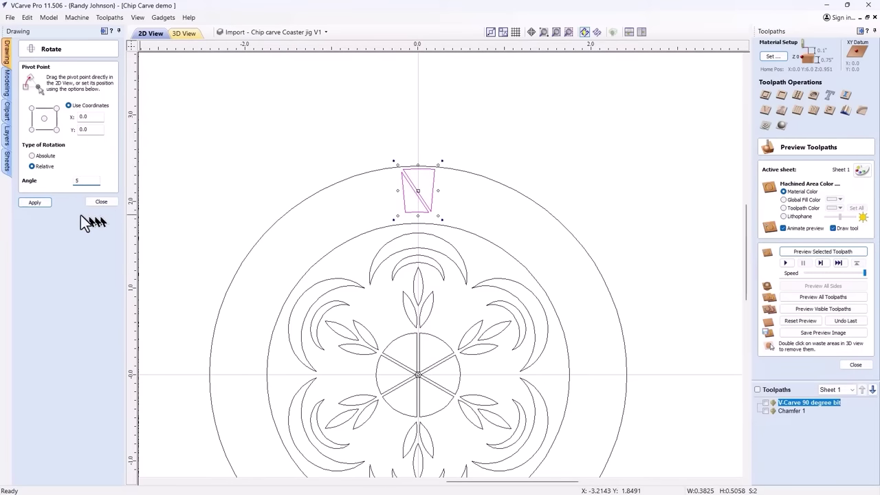
pyautogui.click(36, 204)
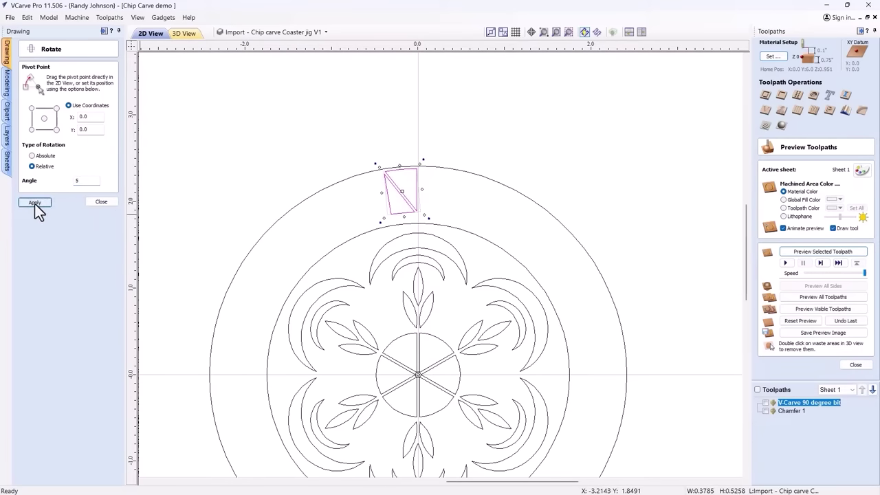
pyautogui.click(97, 201)
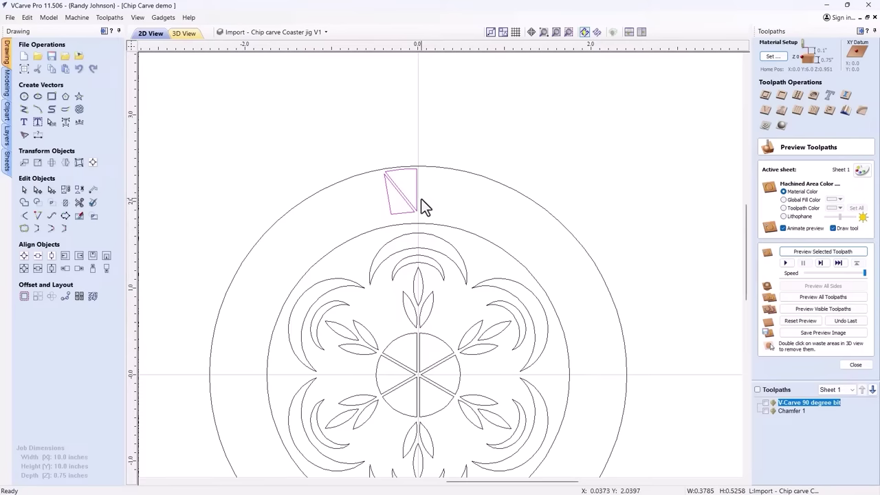
# Create a horizontally mirrored copy of the two triangular chips about the job center
pyautogui.click(65, 162)
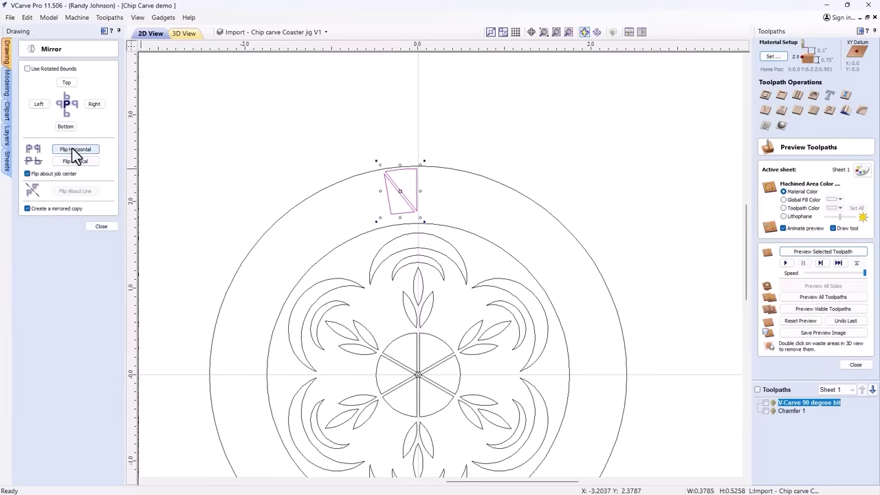
pyautogui.click(76, 151)
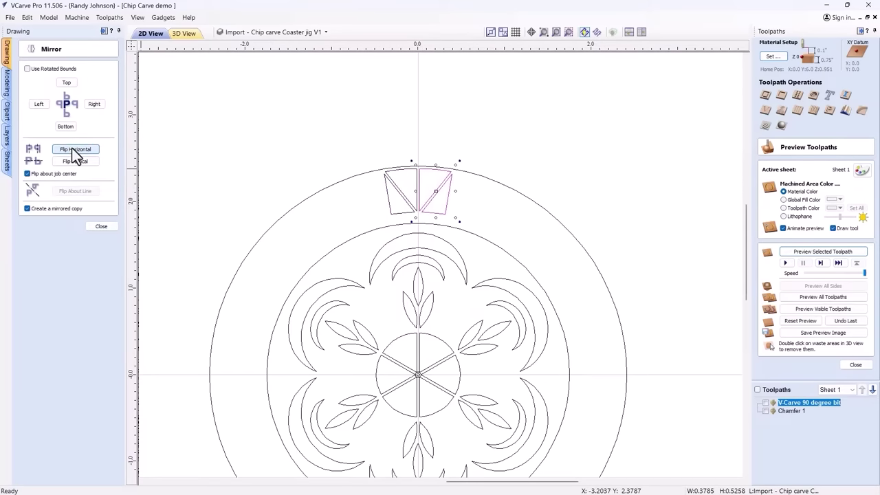
pyautogui.click(101, 227)
# Circular-copy the four triangular chips around center X 0, Y 0 as 18 items over a total angle of 360 degrees
pyautogui.moveTo(365, 161)
pyautogui.mouseDown()
pyautogui.moveTo(436, 216)
pyautogui.moveTo(469, 224)
pyautogui.mouseUp()
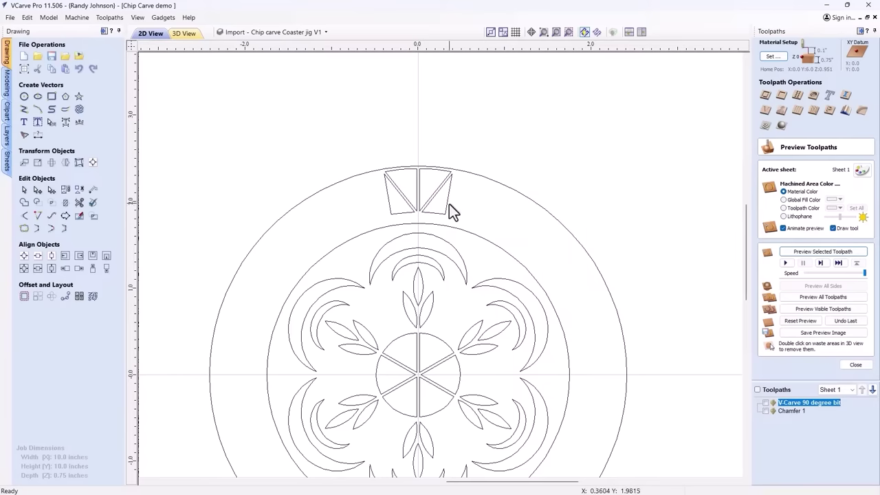
pyautogui.scroll(-2, 446, 205)
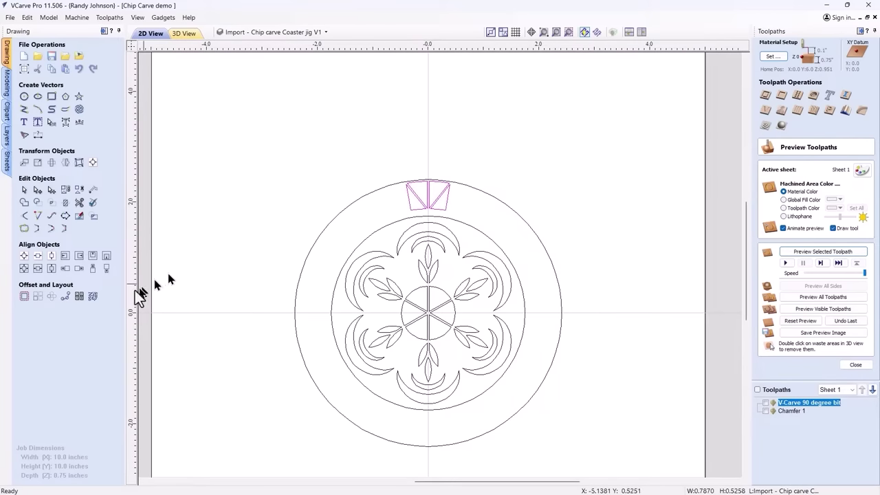
pyautogui.click(52, 297)
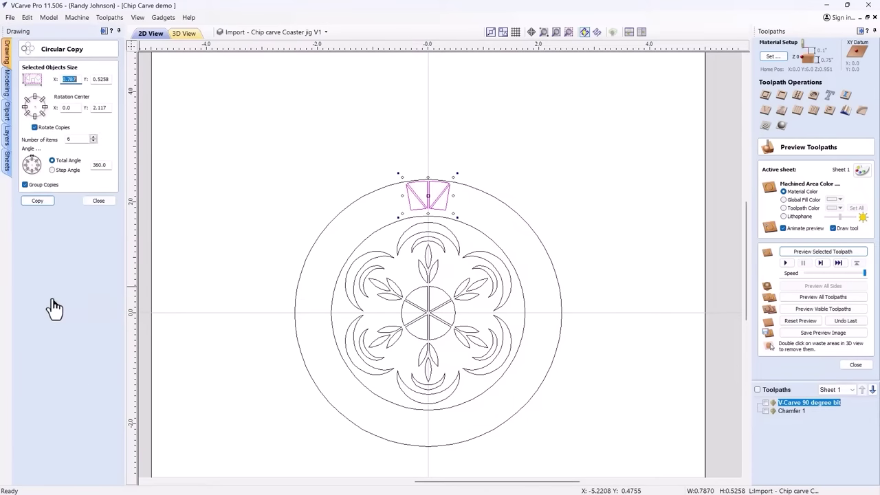
pyautogui.doubleClick(68, 139)
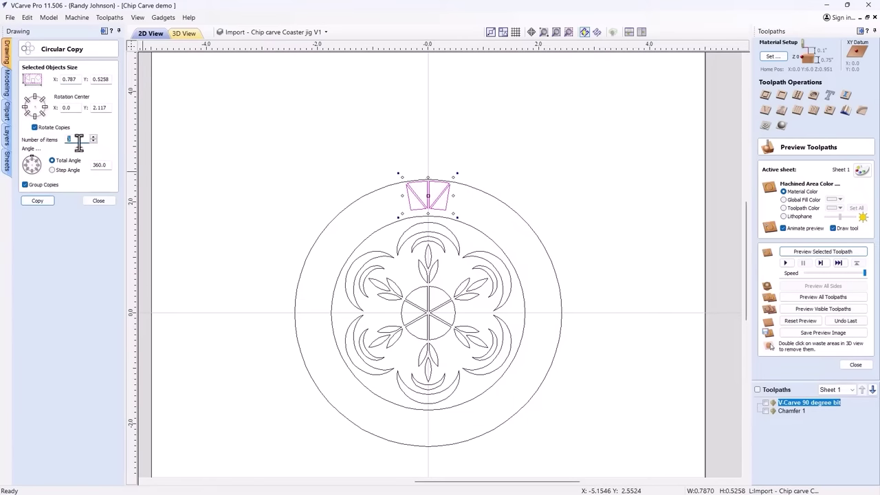
pyautogui.write('18')
pyautogui.doubleClick(101, 107)
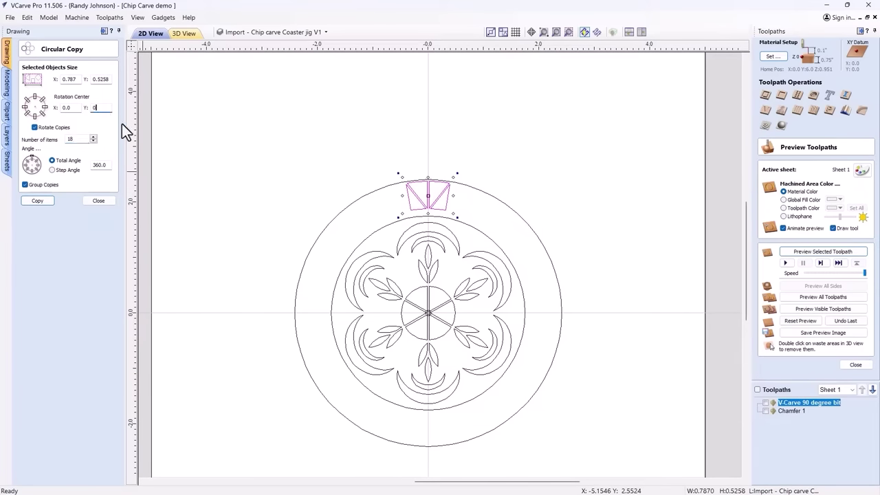
pyautogui.click(34, 200)
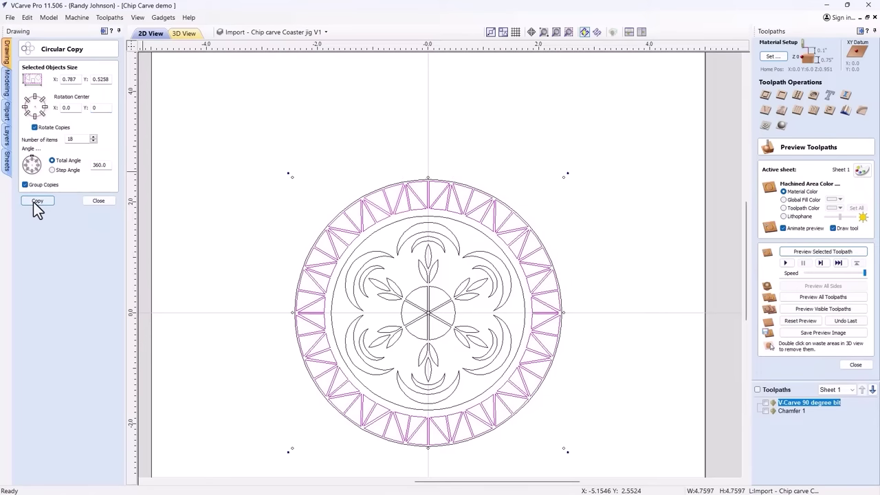
pyautogui.click(91, 201)
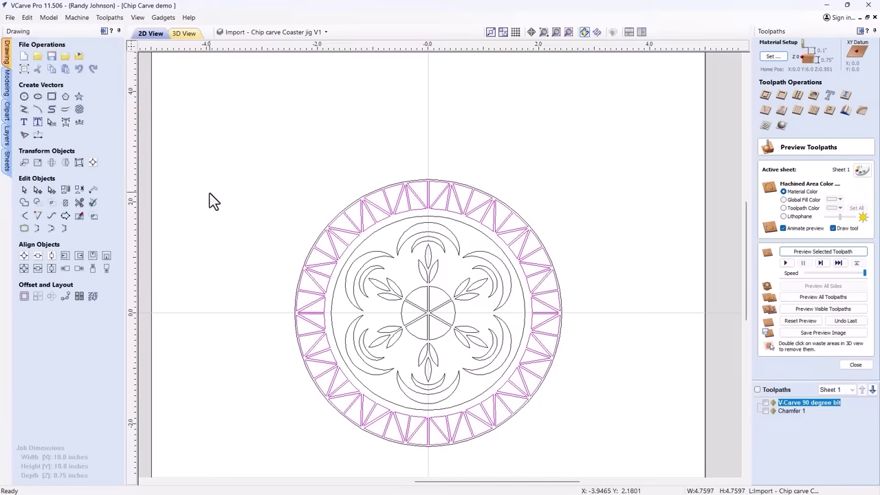
# Offset the circle just inside the triangular border outwards by 0.1 inches, keeping the original
pyautogui.scroll(3, 407, 236)
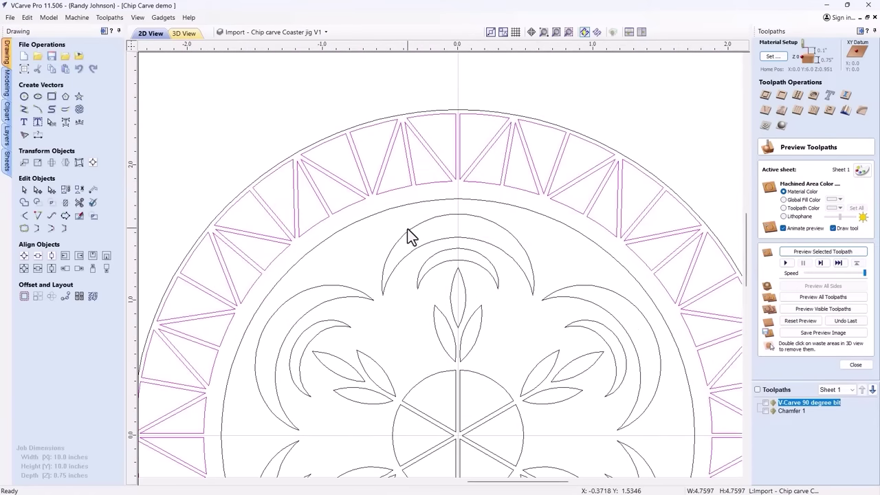
pyautogui.click(375, 213)
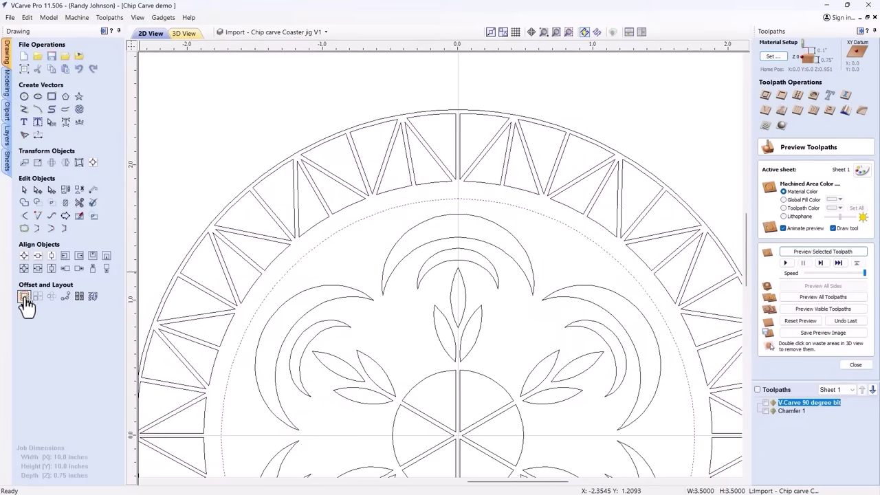
pyautogui.click(65, 297)
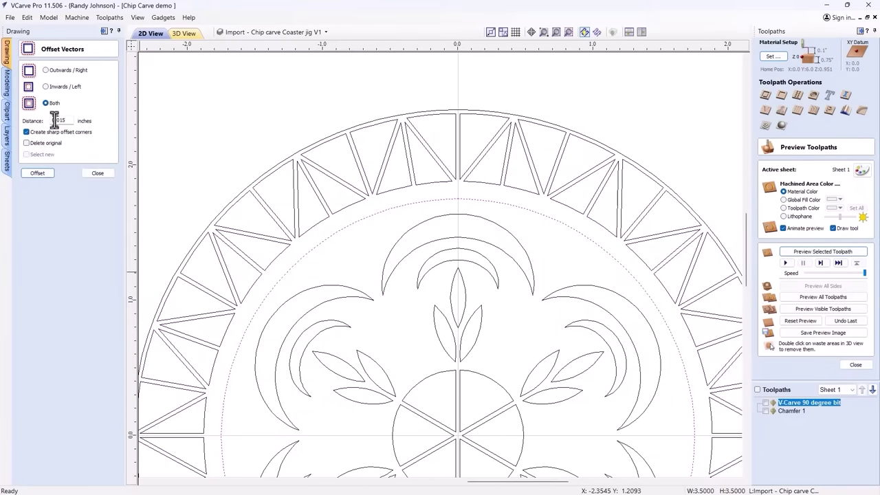
pyautogui.click(45, 70)
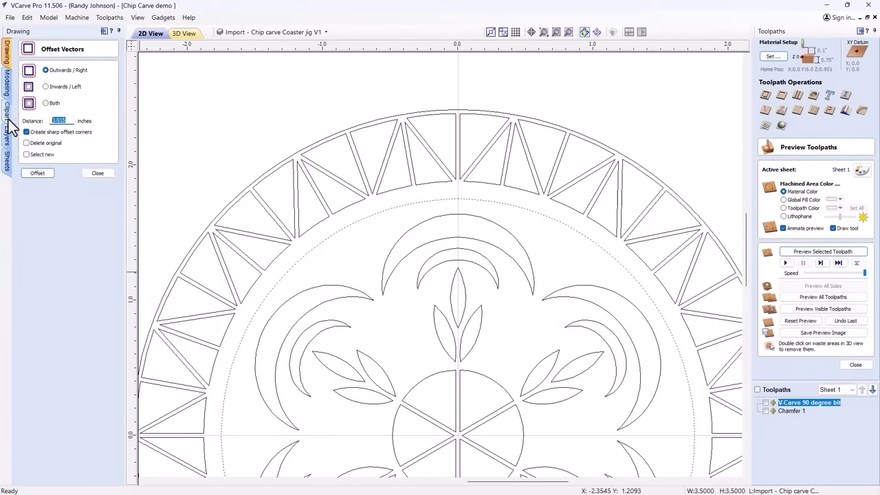
pyautogui.click(37, 173)
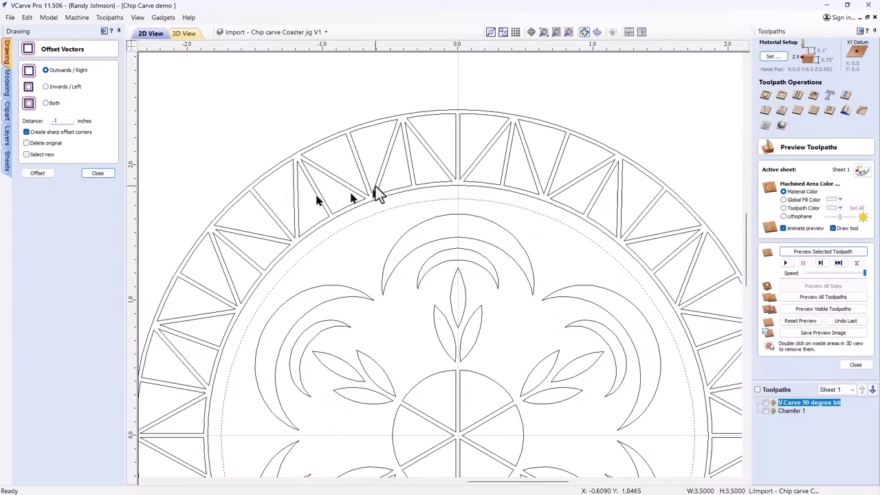
pyautogui.scroll(-1, 378, 190)
pyautogui.scroll(-1, 388, 168)
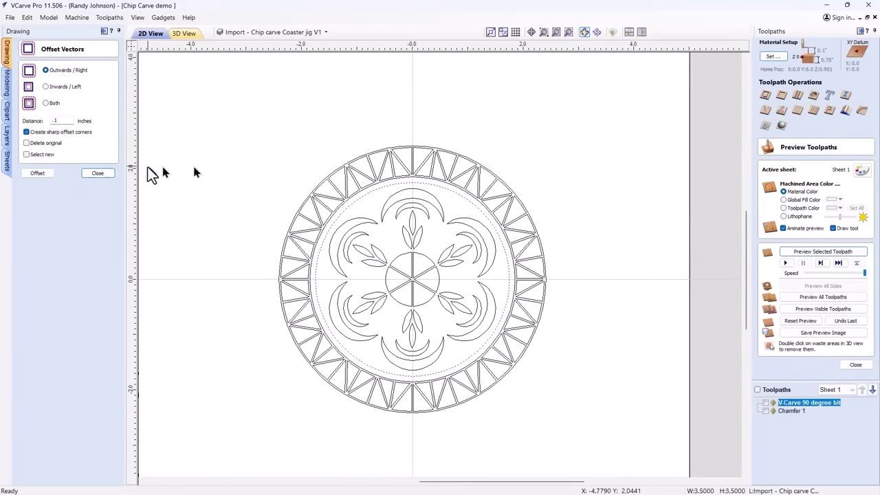
pyautogui.click(97, 173)
# Add the triangular chips and the border circles to the V-Carve 90 degree bit toolpath's vector selection and recalculate it
pyautogui.click(794, 402)
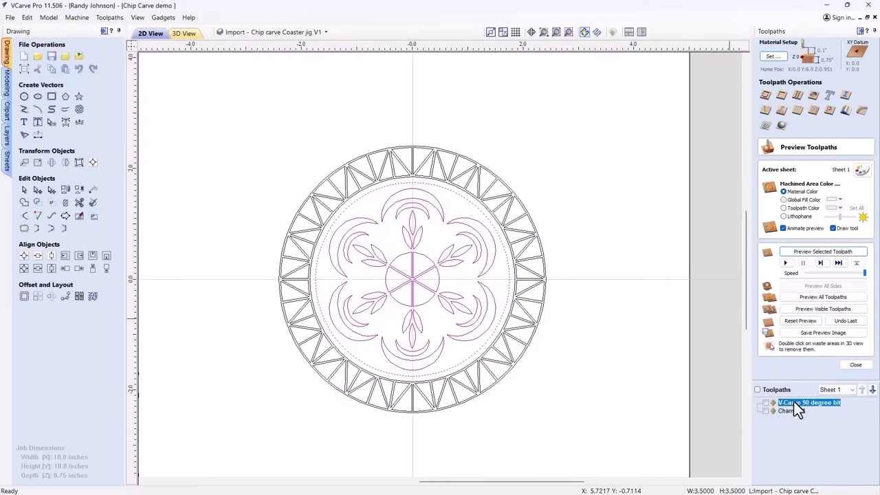
pyautogui.moveTo(218, 148); pyautogui.dragTo(585, 452)
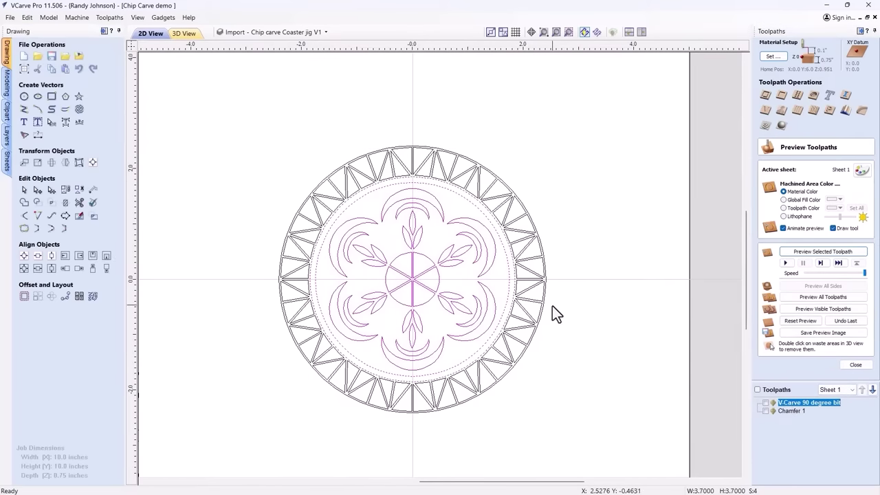
pyautogui.moveTo(222, 125); pyautogui.dragTo(565, 429)
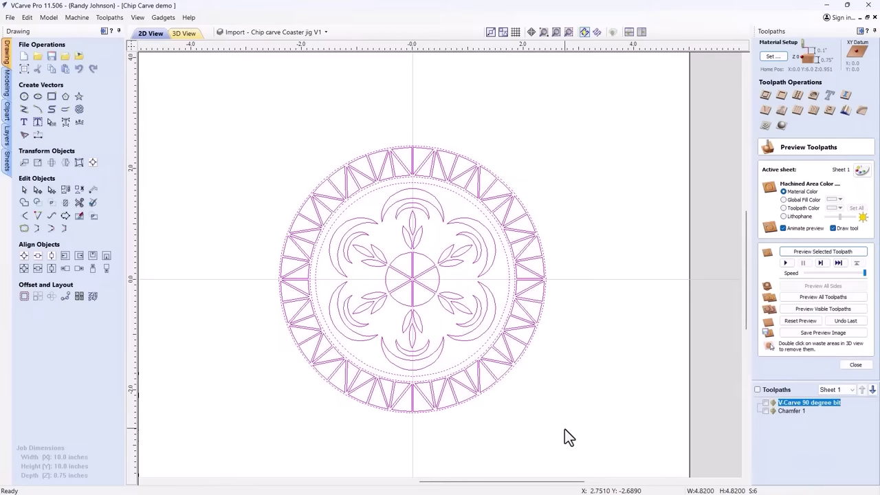
pyautogui.doubleClick(795, 401)
pyautogui.moveTo(235, 125); pyautogui.dragTo(578, 428)
pyautogui.click(777, 390)
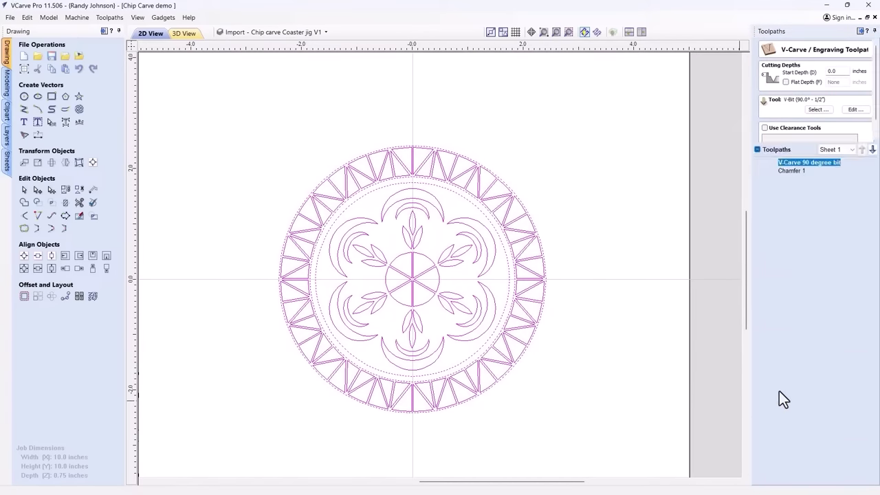
# Reset the preview, simulate the V-Carve 90 degree bit toolpath and examine the carved border in 3D before returning to the 2D design
pyautogui.click(801, 322)
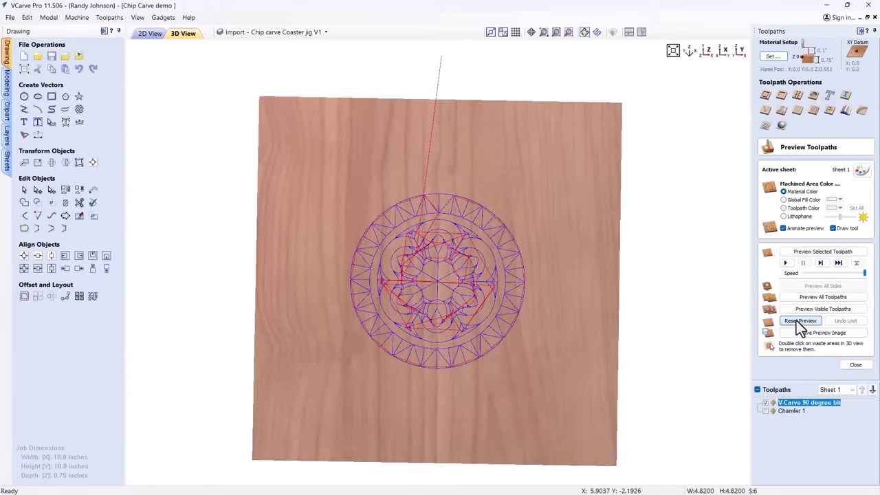
pyautogui.click(821, 252)
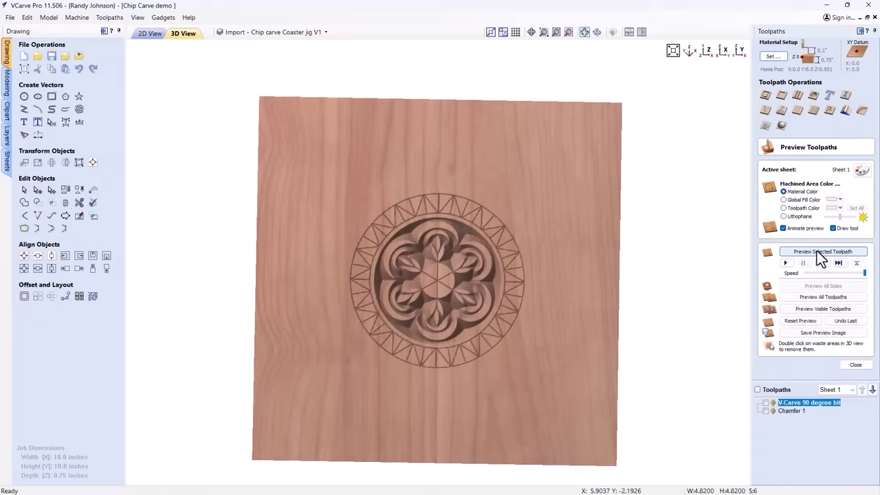
pyautogui.moveTo(497, 363); pyautogui.dragTo(427, 283)
pyautogui.scroll(5, 428, 282)
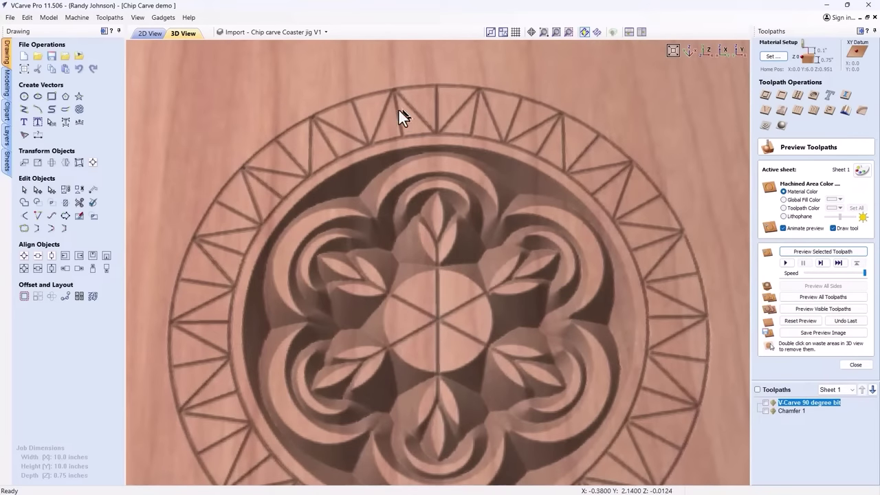
pyautogui.scroll(-3, 397, 119)
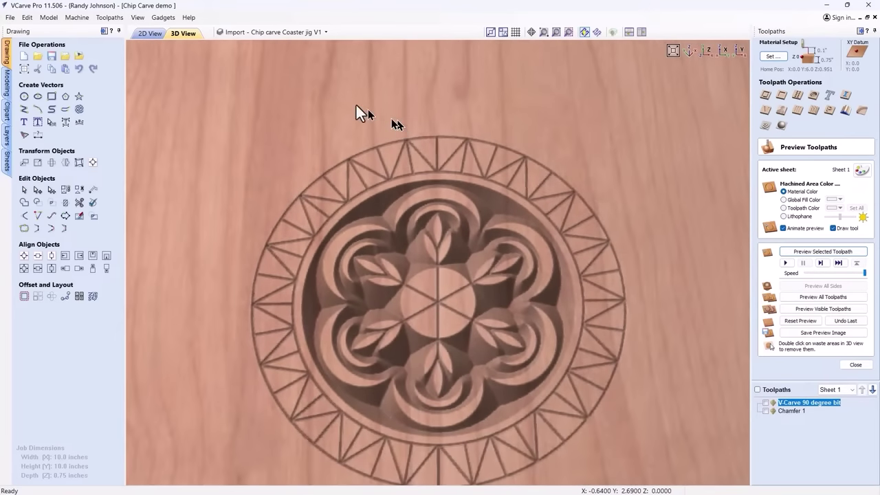
pyautogui.click(148, 33)
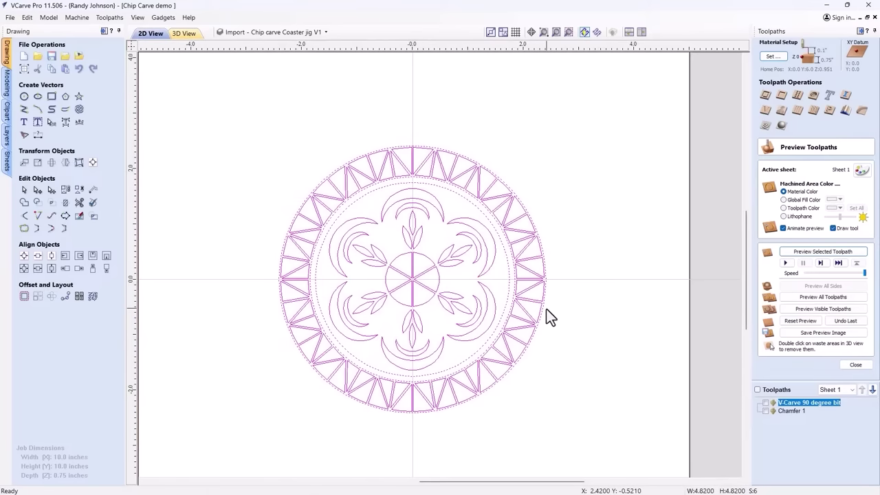
pyautogui.scroll(3, 547, 302)
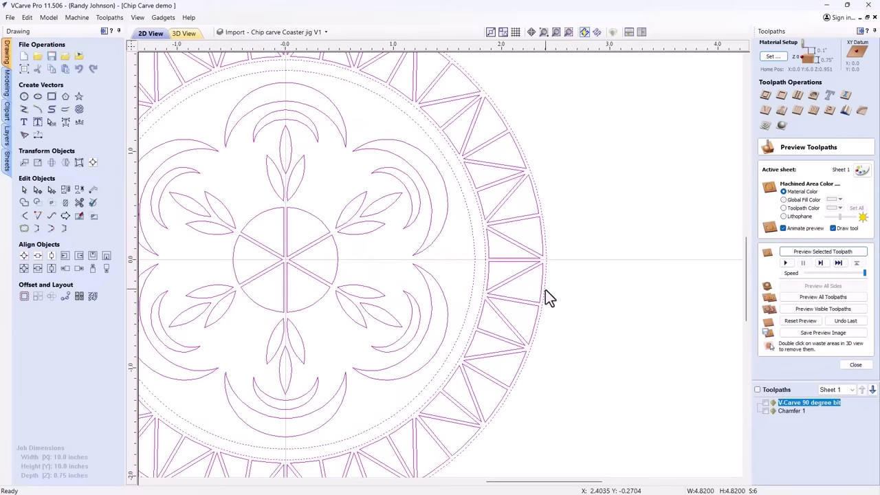
# Recalculate the V-Carve 90 degree bit toolpath without the outermost circle, then reset the preview and run it again
pyautogui.doubleClick(802, 403)
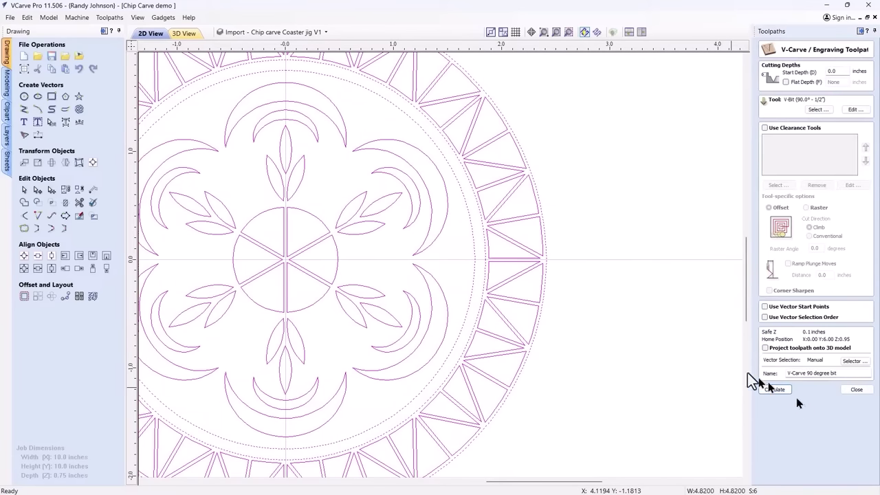
pyautogui.keyDown('shift'); pyautogui.click(547, 280); pyautogui.keyUp('shift')
pyautogui.press('F3')
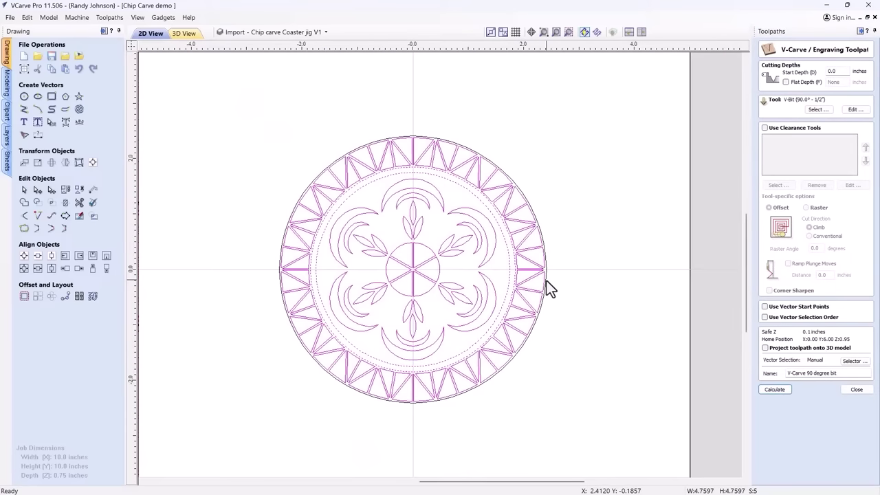
pyautogui.click(775, 389)
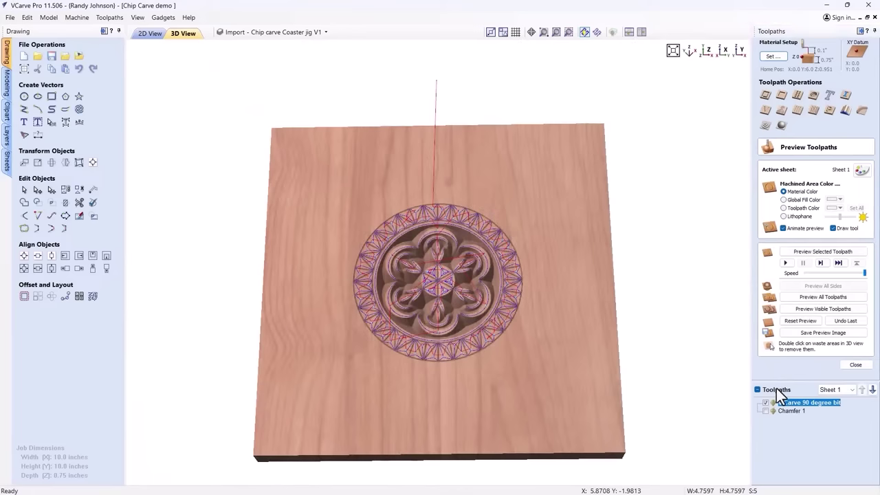
pyautogui.click(799, 321)
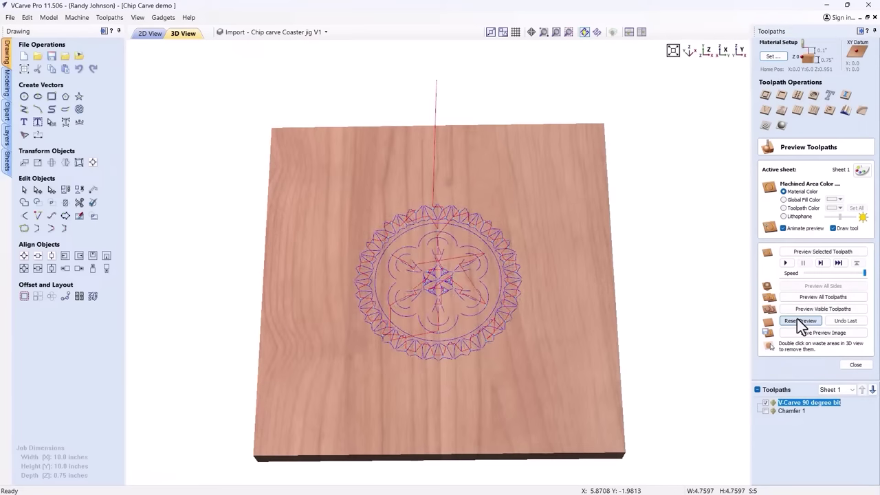
pyautogui.click(818, 253)
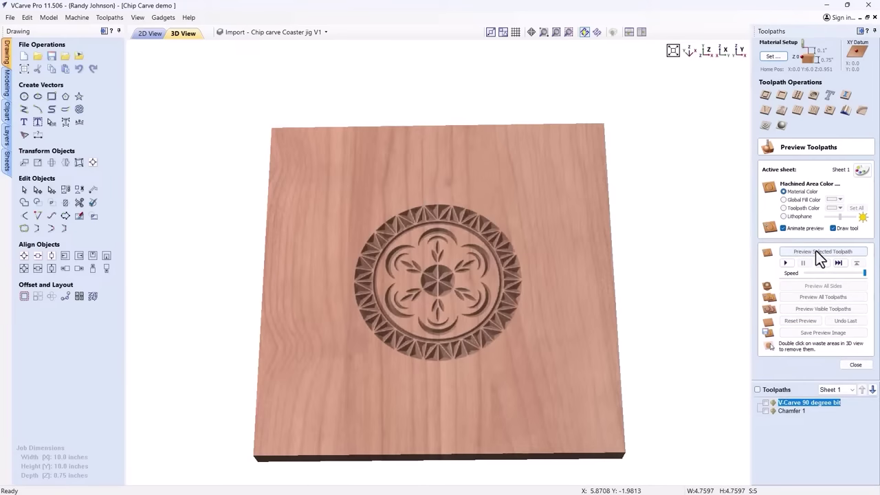
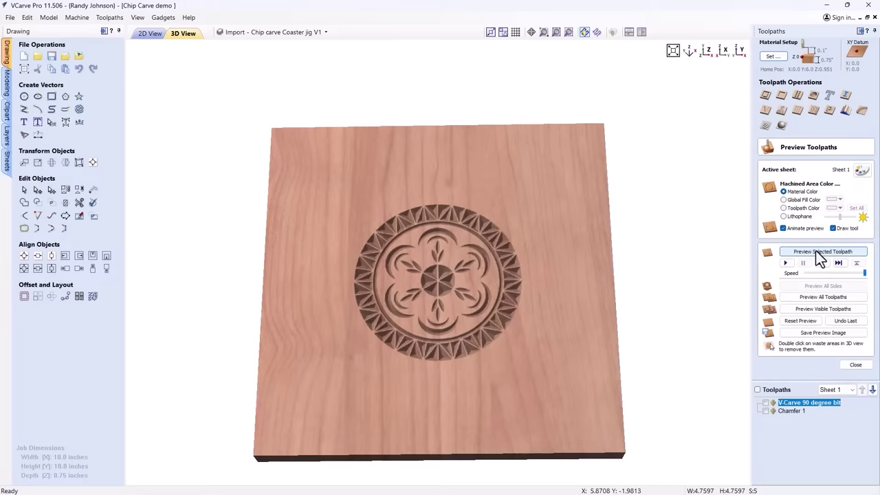
# Offset the coaster pattern's outermost circle outwards by 1 inch, keeping the original
pyautogui.click(150, 33)
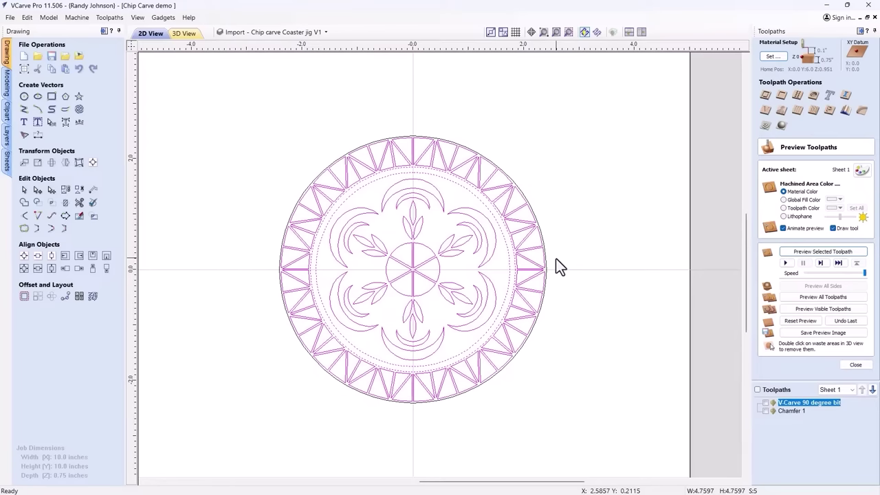
pyautogui.click(565, 284)
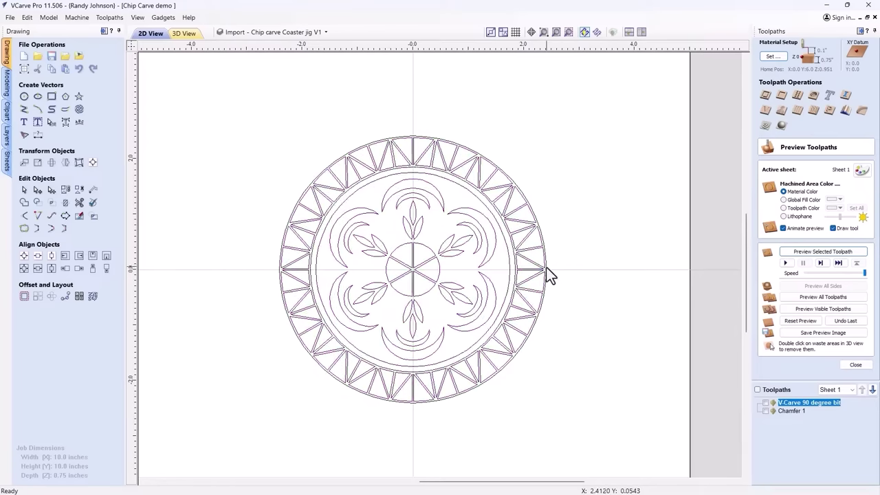
pyautogui.click(408, 136)
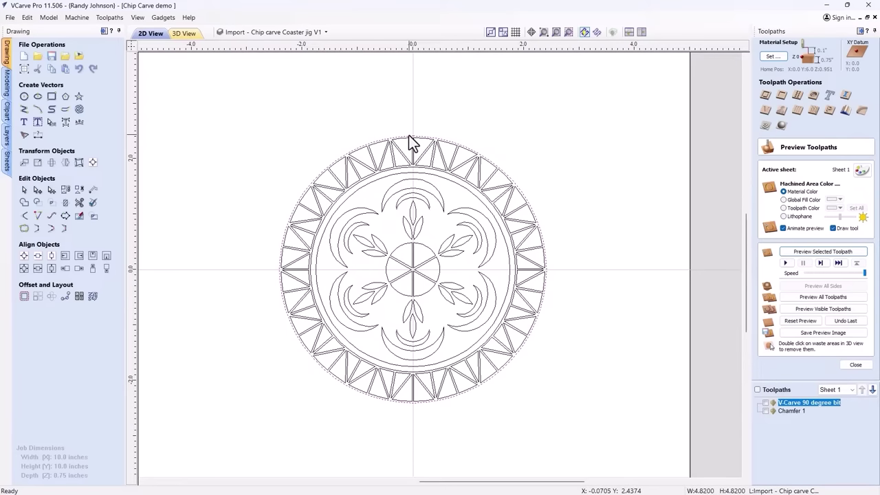
pyautogui.scroll(-3, 410, 143)
pyautogui.scroll(2, 410, 70)
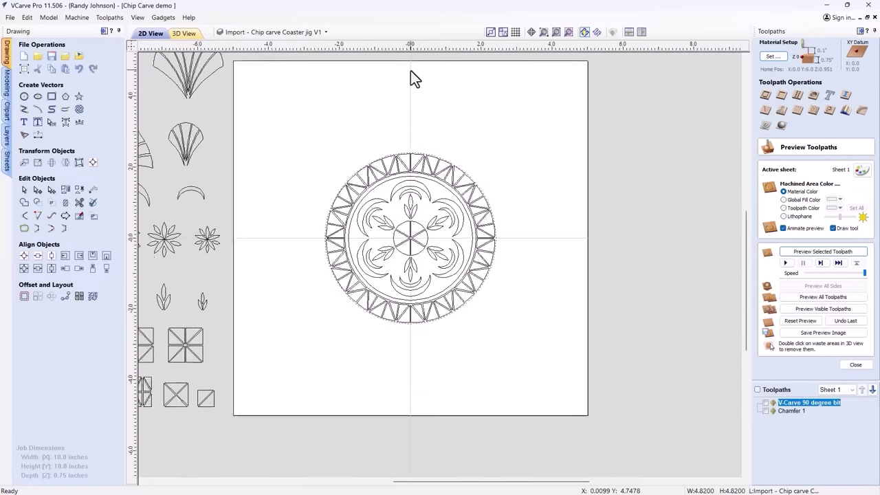
pyautogui.click(25, 296)
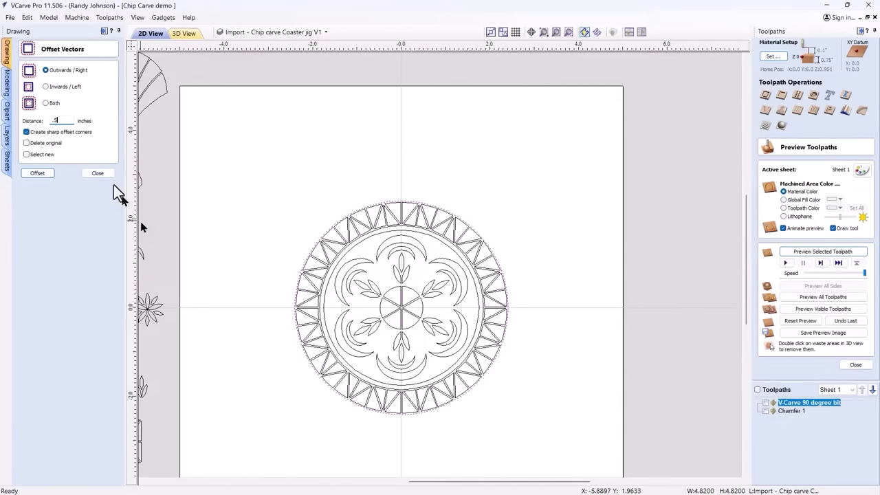
pyautogui.doubleClick(63, 121)
pyautogui.write('1')
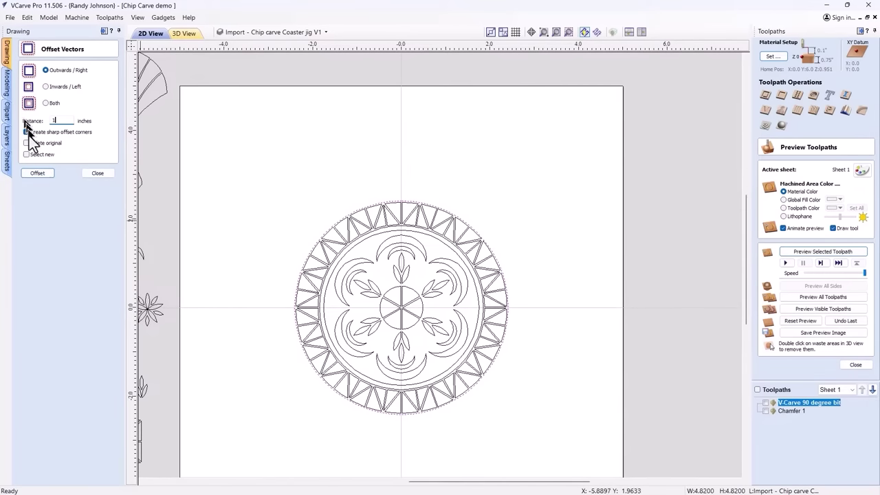
pyautogui.click(35, 173)
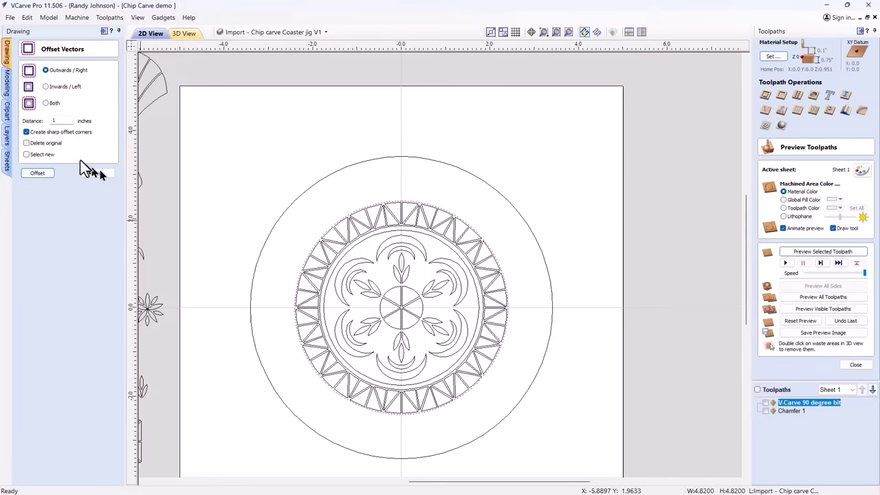
# Offset the new large circle outwards by 0.03 inches to form a narrow double rim
pyautogui.click(319, 178)
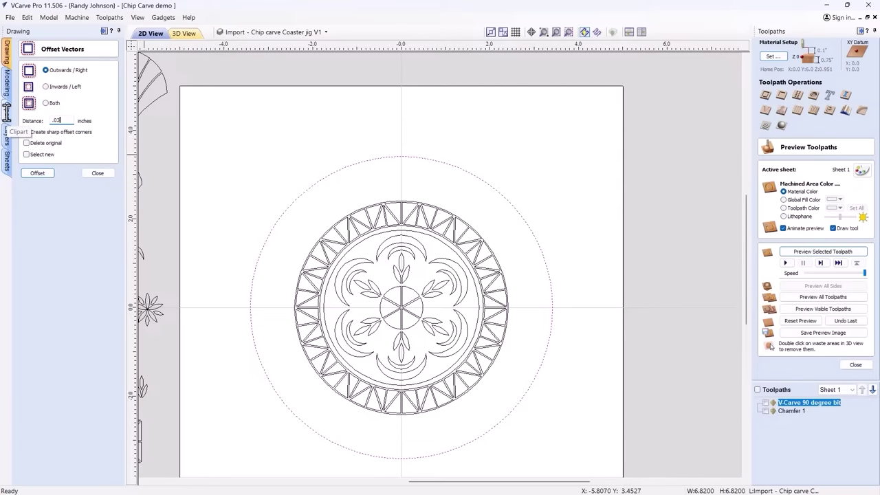
pyautogui.click(37, 174)
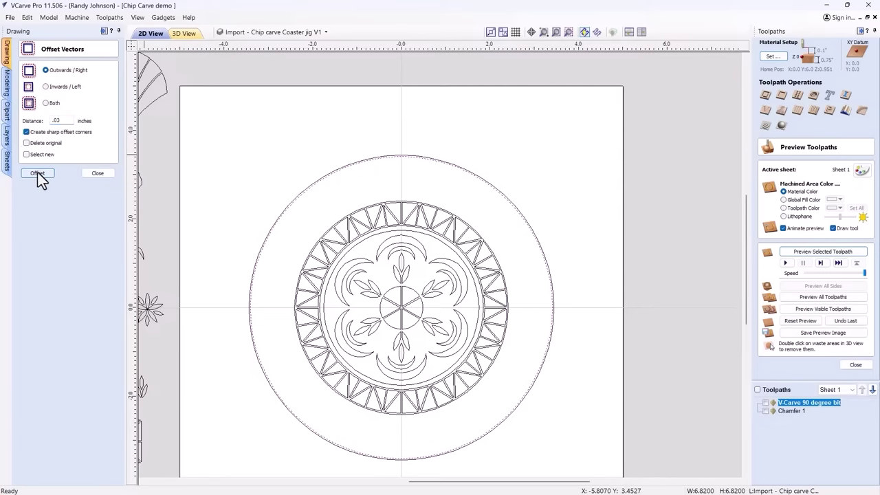
pyautogui.click(97, 173)
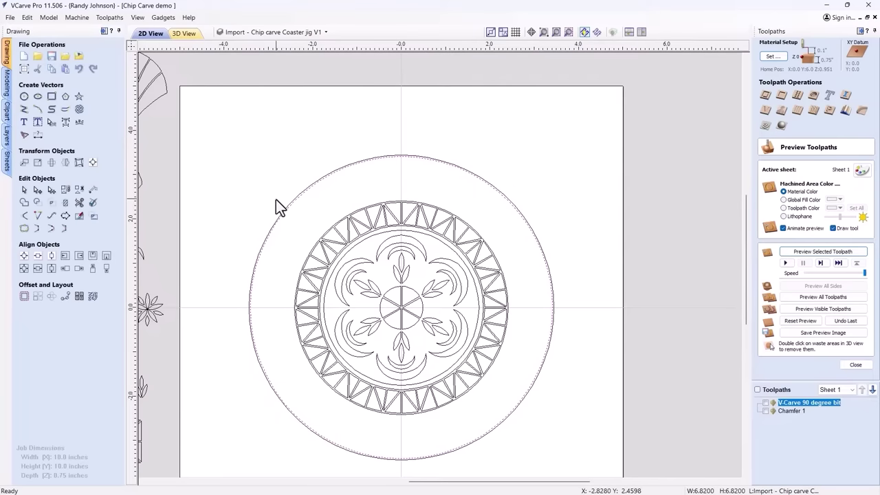
# Draw a vertical line about 1.03 inches long at X 0 from the outermost circle down to the coaster pattern's outer circle
pyautogui.scroll(3, 425, 211)
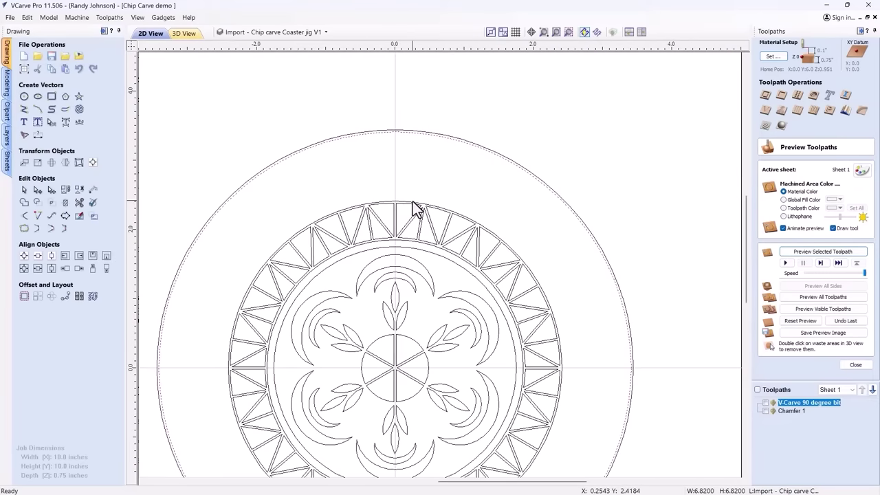
pyautogui.click(24, 109)
pyautogui.scroll(3, 402, 153)
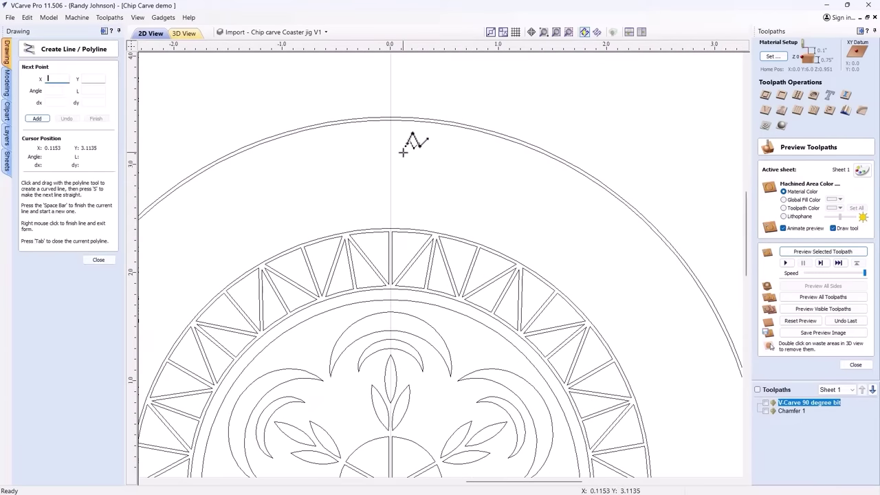
pyautogui.click(391, 120)
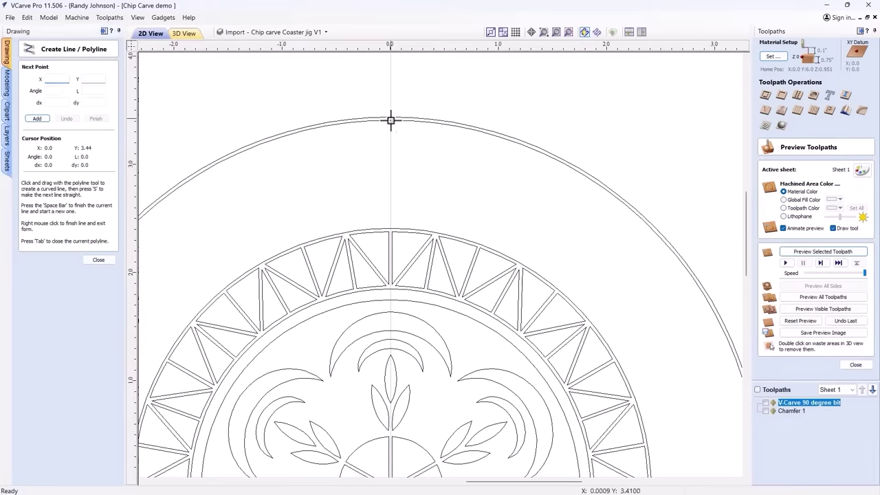
pyautogui.click(389, 229)
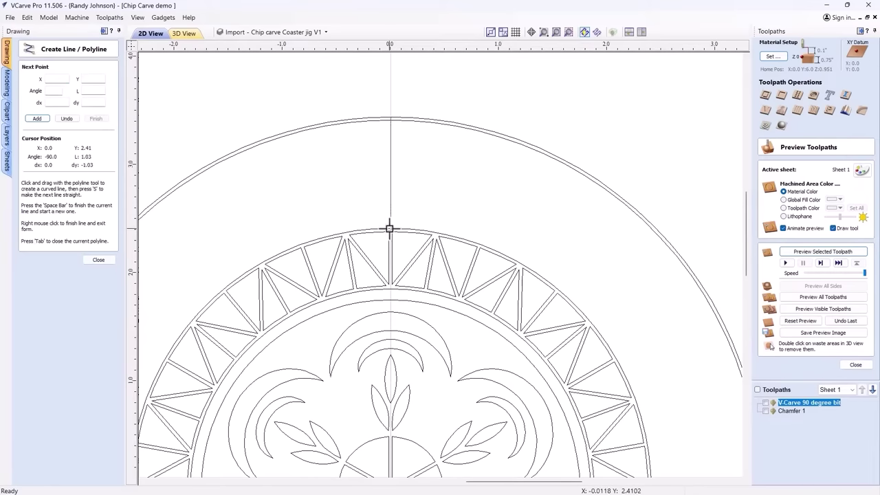
pyautogui.rightClick(390, 229)
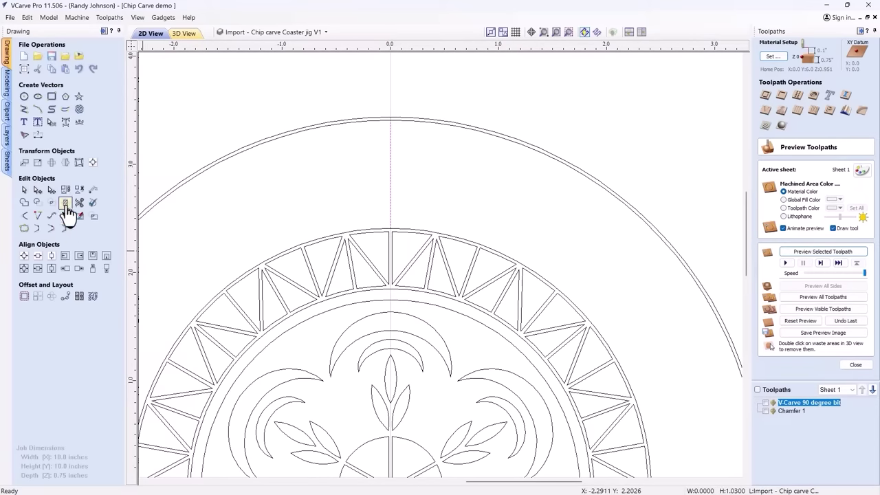
# Rotate the vertical line by a relative 5 degrees about the pivot coordinates X 0, Y 0
pyautogui.click(52, 162)
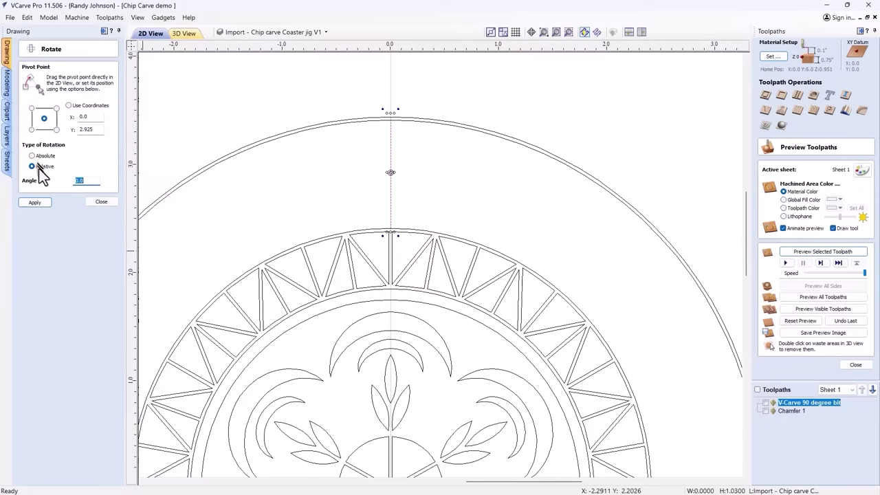
pyautogui.click(98, 132)
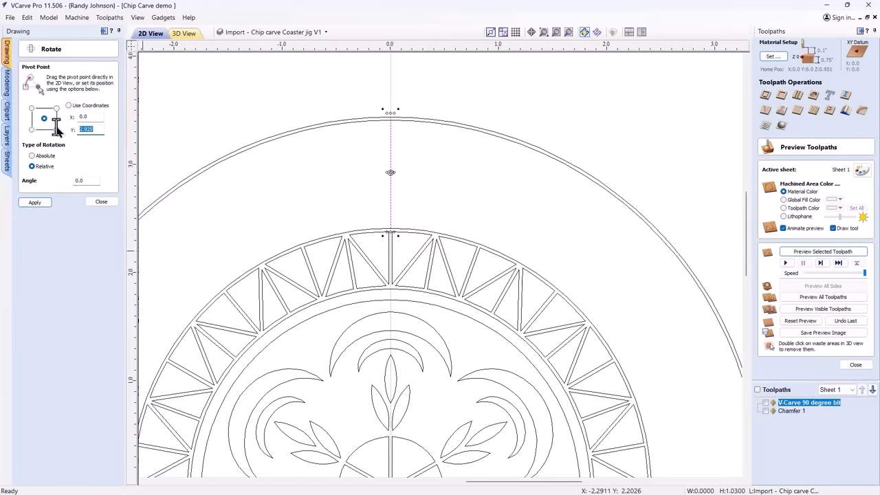
pyautogui.click(69, 106)
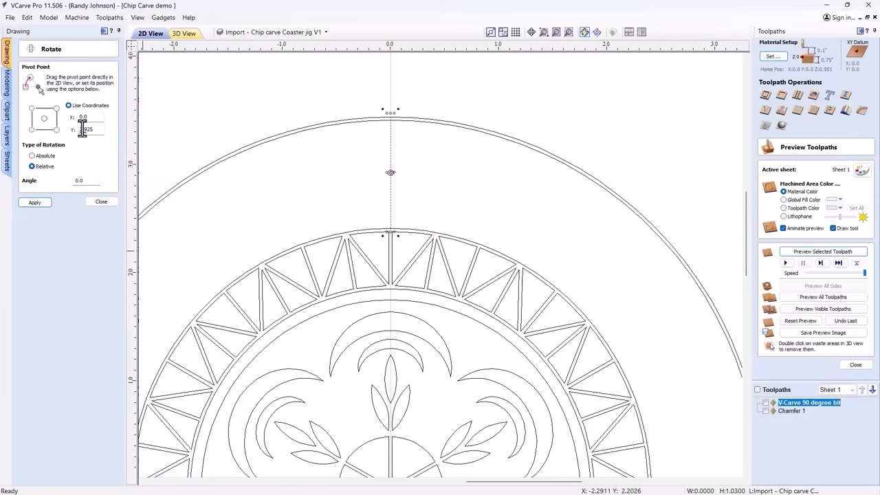
pyautogui.click(95, 130)
pyautogui.click(84, 182)
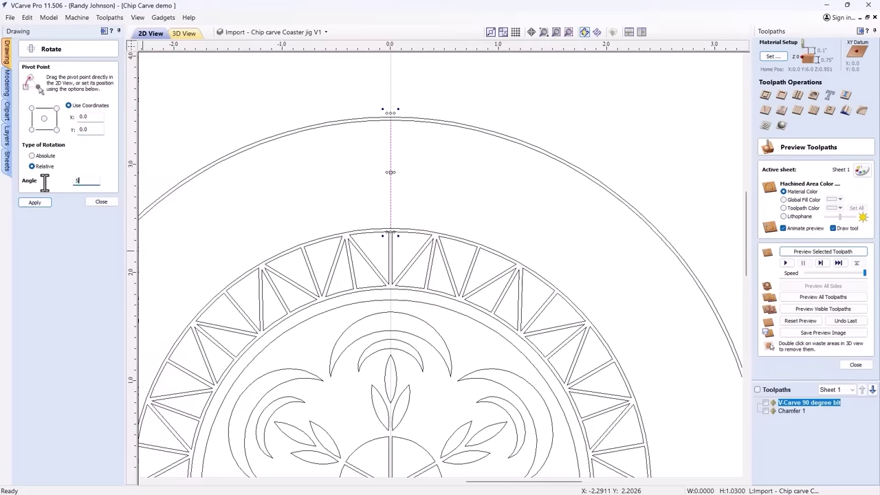
pyautogui.click(36, 203)
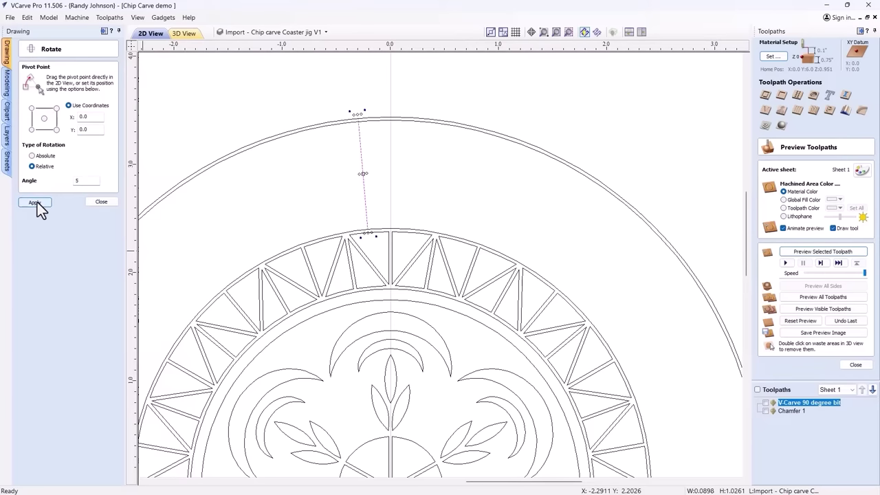
pyautogui.click(99, 202)
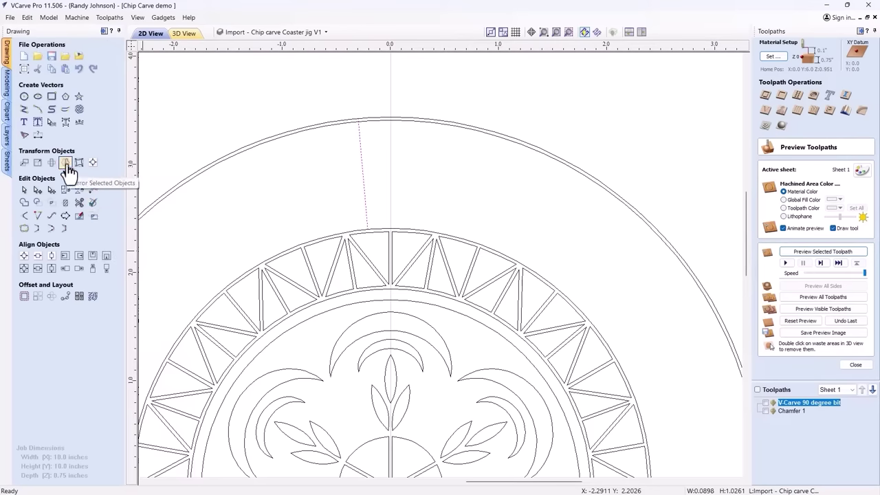
# Create a horizontally mirrored copy of the slanted line about the job center
pyautogui.click(65, 164)
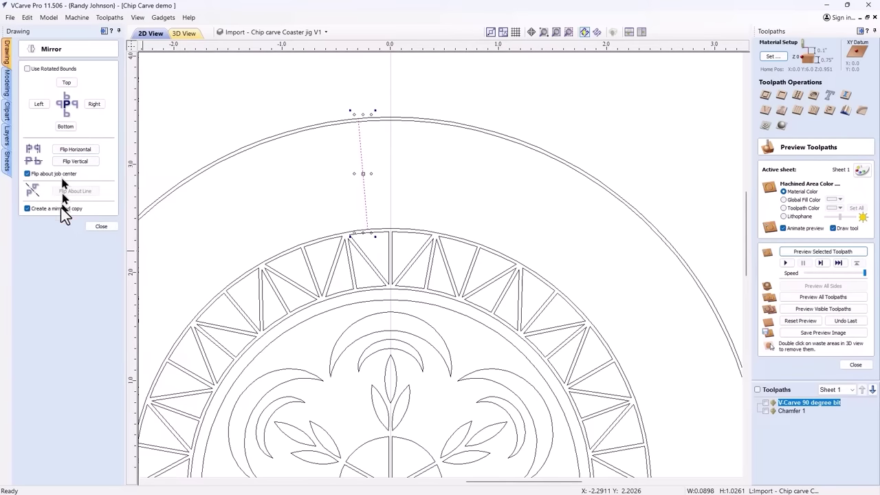
pyautogui.click(72, 149)
pyautogui.click(101, 226)
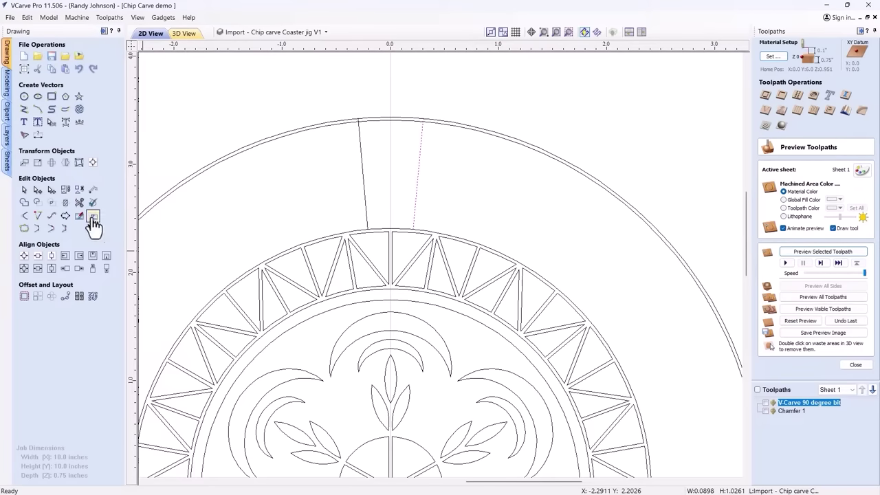
# Draw a diagonal line about 1.15 inches long from the left line's upper end to the right line's lower end
pyautogui.click(24, 109)
pyautogui.scroll(2, 395, 132)
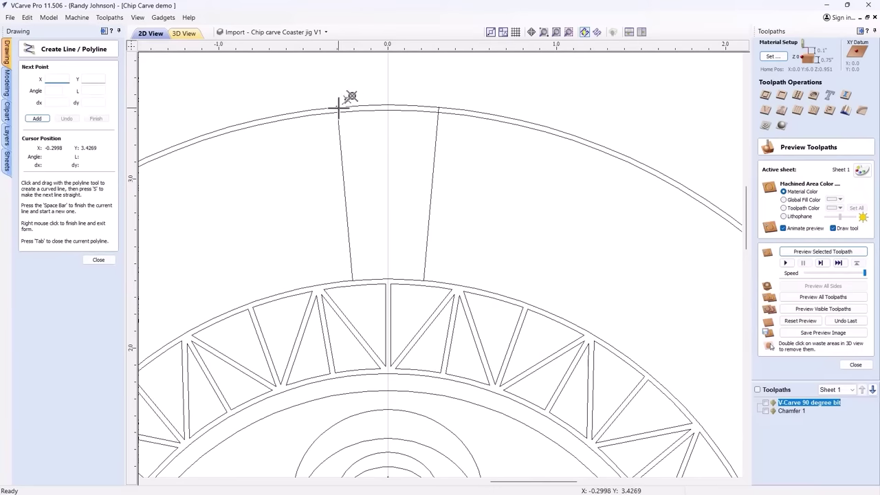
pyautogui.click(338, 108)
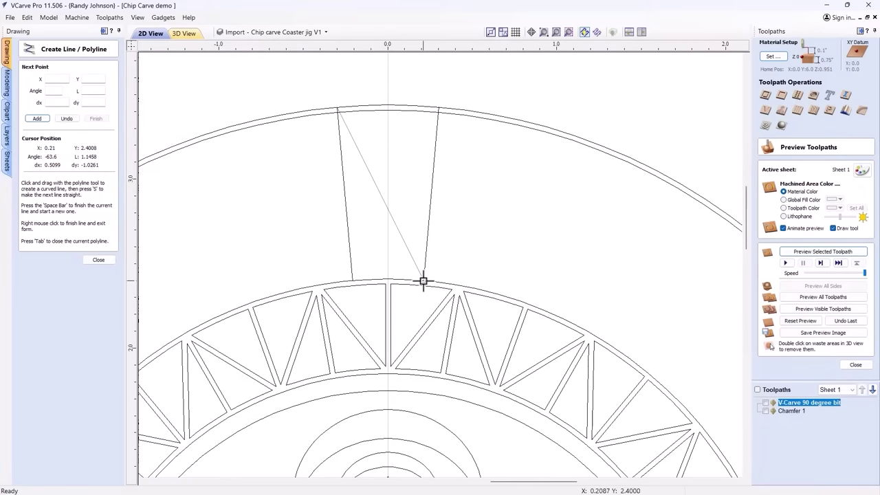
pyautogui.rightClick(423, 281)
# Offset the three border lines by 0.015 inches to both sides and delete the originals
pyautogui.moveTo(461, 242); pyautogui.dragTo(306, 215)
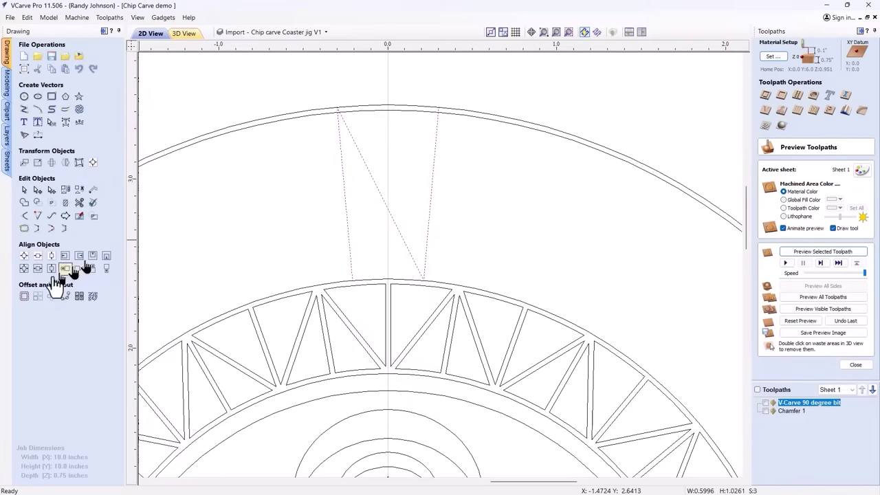
pyautogui.click(24, 296)
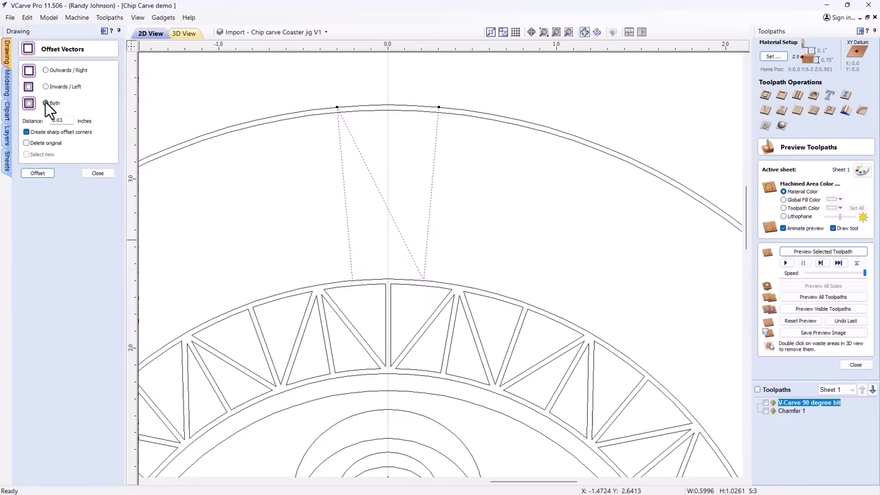
pyautogui.click(46, 103)
pyautogui.doubleClick(71, 122)
pyautogui.click(38, 174)
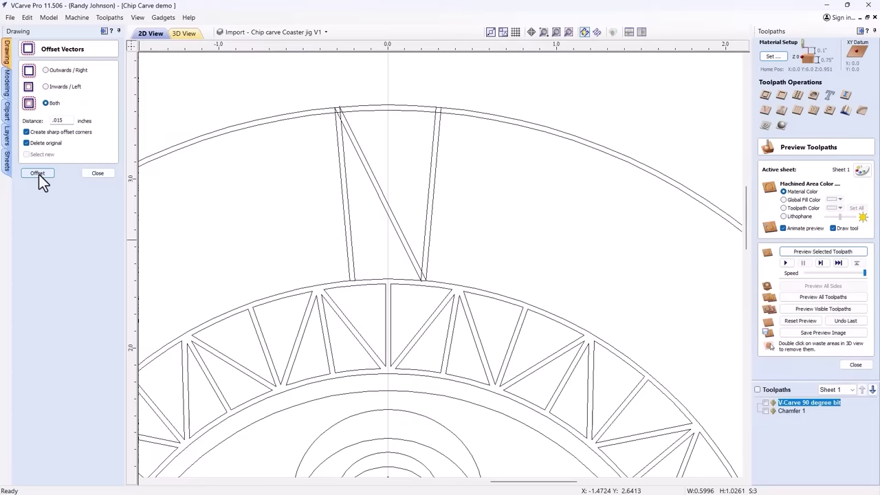
pyautogui.click(98, 172)
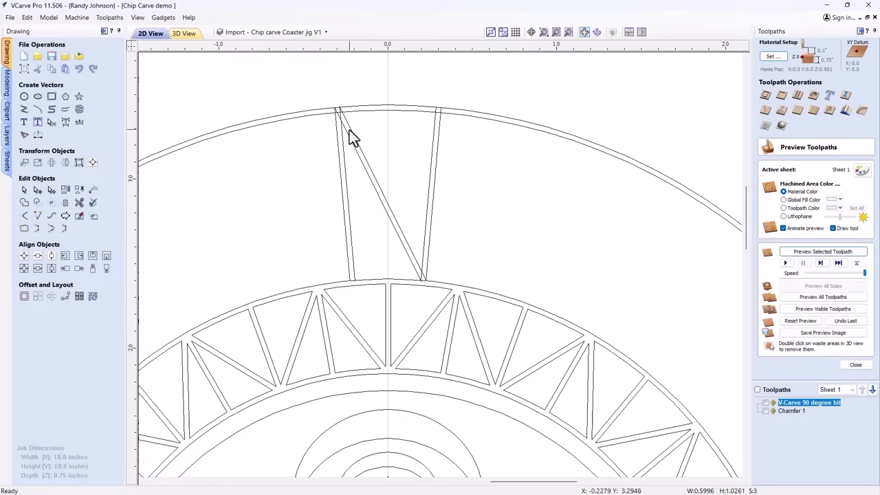
# Trim the overlapping line ends at the segment's upper-left corner, leaving the diagonal strip's two edges separated from the left side
pyautogui.scroll(3, 348, 129)
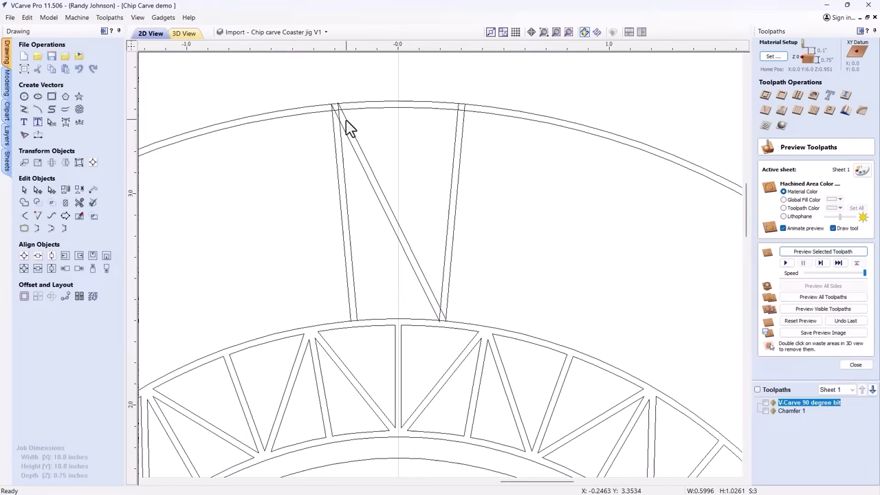
pyautogui.click(79, 202)
pyautogui.scroll(3, 322, 67)
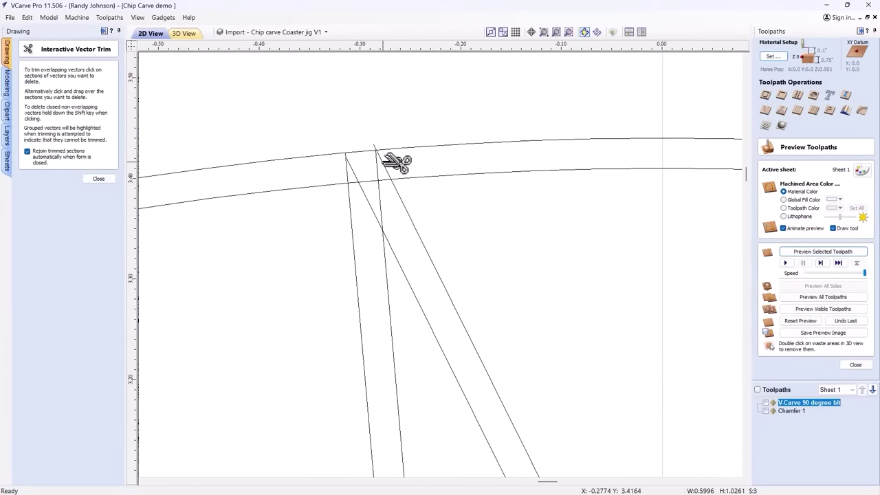
pyautogui.moveTo(393, 159); pyautogui.dragTo(347, 165)
pyautogui.scroll(3, 394, 89)
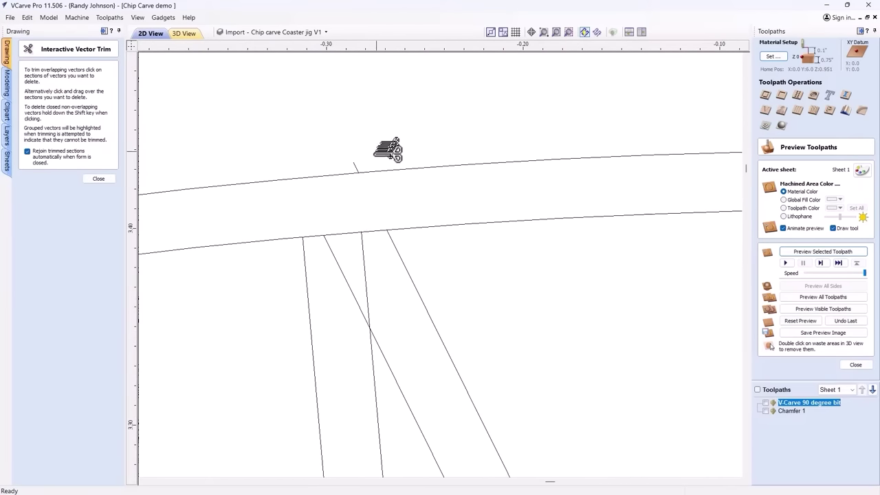
pyautogui.scroll(-3, 371, 158)
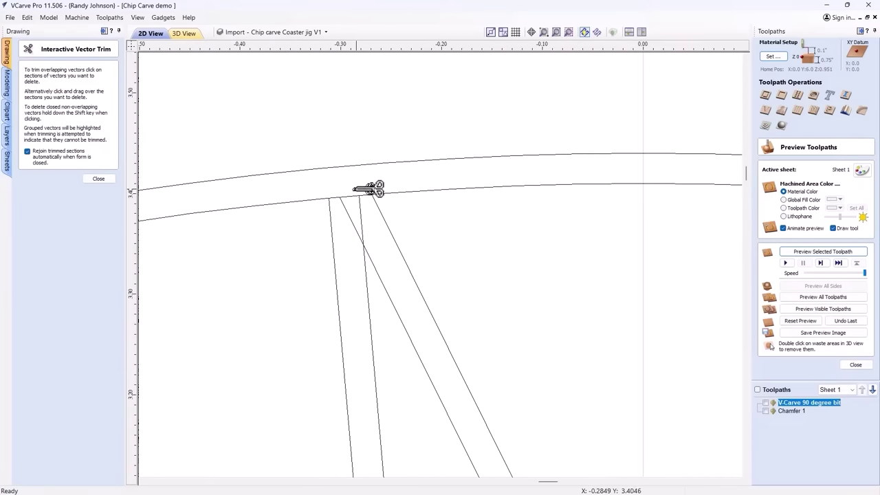
pyautogui.click(360, 218)
pyautogui.click(332, 218)
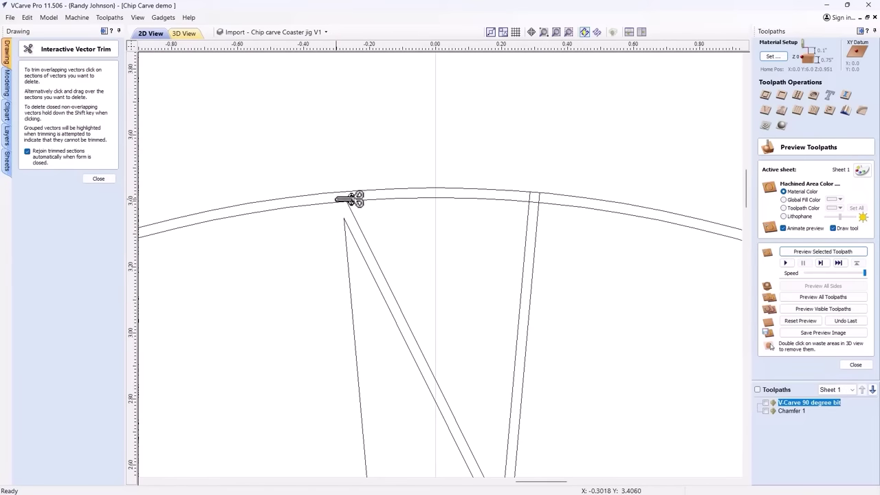
# Trim the segment's lower arc to its sides and remove the overlapping line ends at the lower-right corner
pyautogui.scroll(-9, 342, 218)
pyautogui.scroll(9, 367, 351)
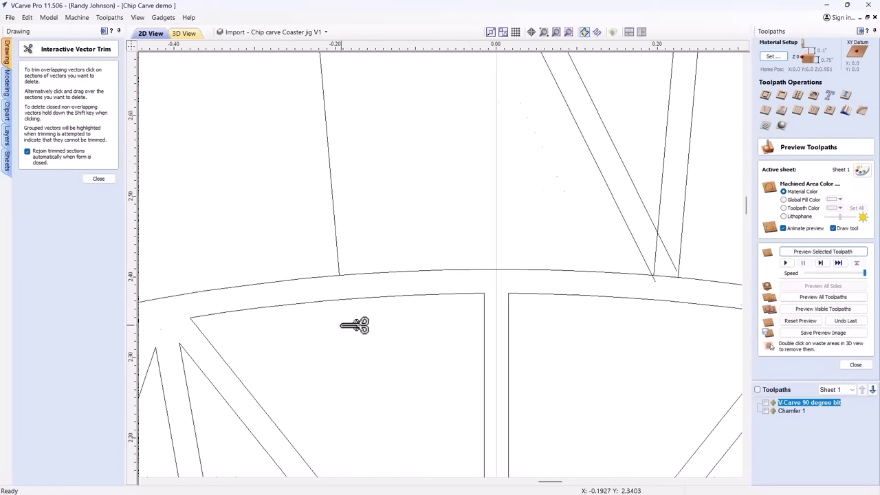
pyautogui.scroll(-3, 323, 268)
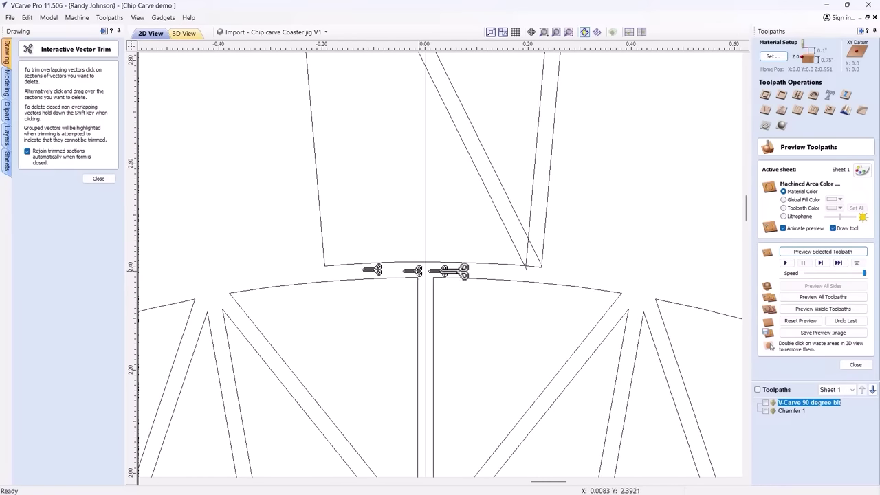
pyautogui.click(544, 268)
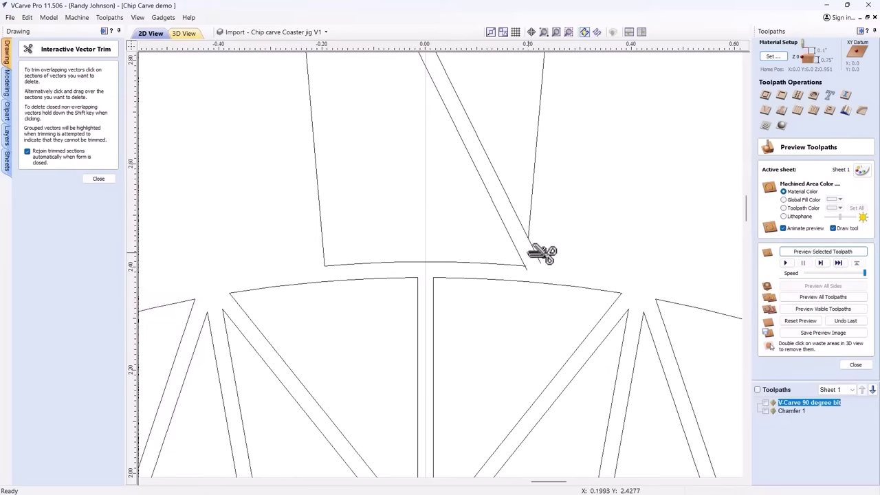
pyautogui.scroll(9, 542, 271)
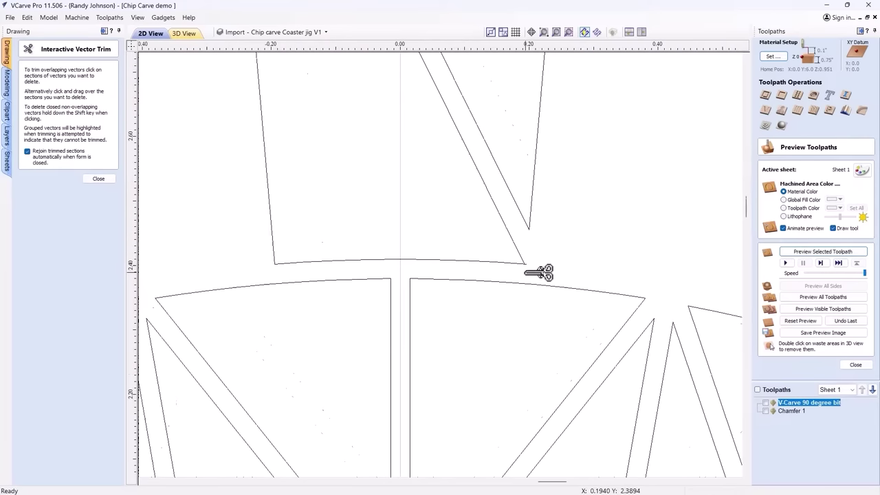
pyautogui.scroll(-9, 539, 240)
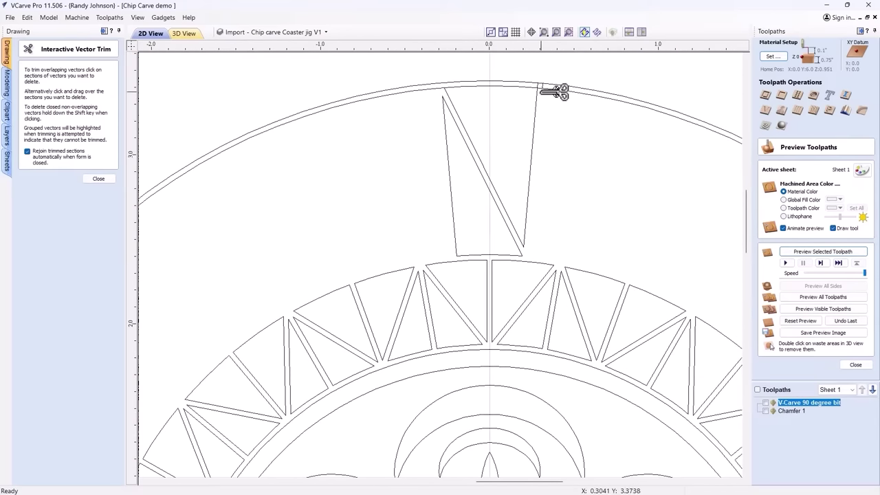
# Trim the segment's upper-right line ends and cut away the inner border arc beyond both sides of the segment
pyautogui.scroll(5, 557, 89)
pyautogui.click(530, 71)
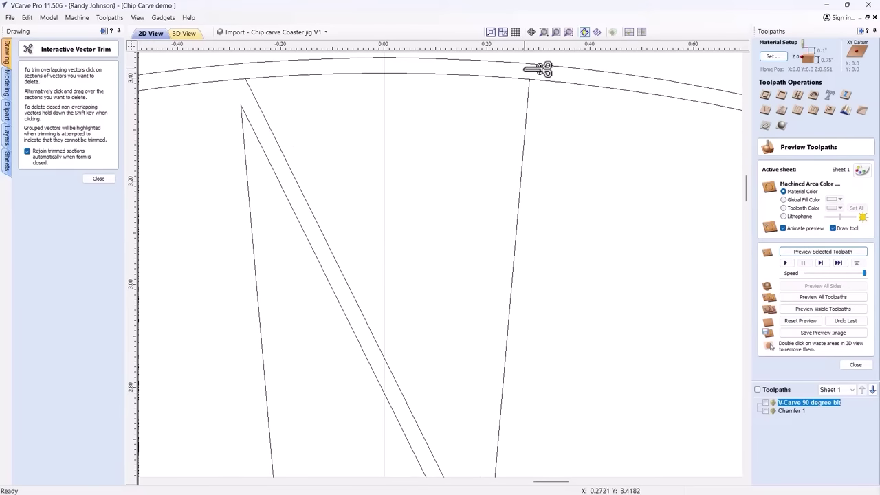
pyautogui.click(581, 80)
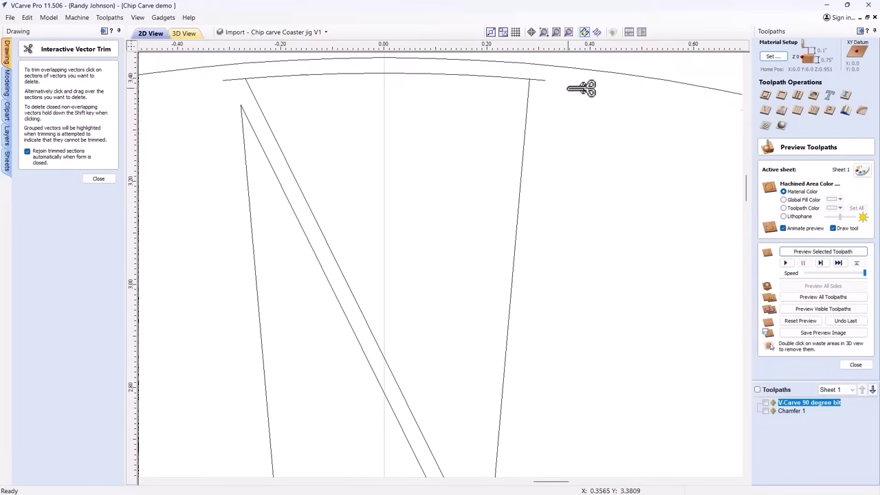
pyautogui.click(539, 80)
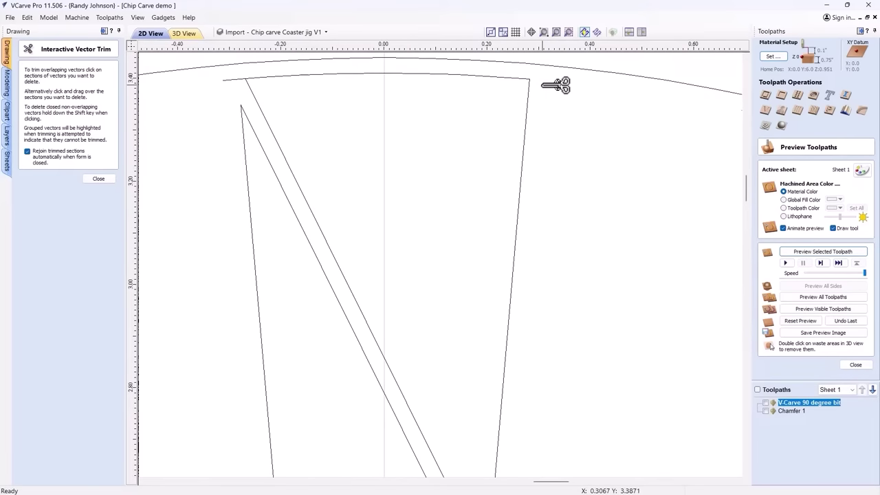
pyautogui.click(235, 80)
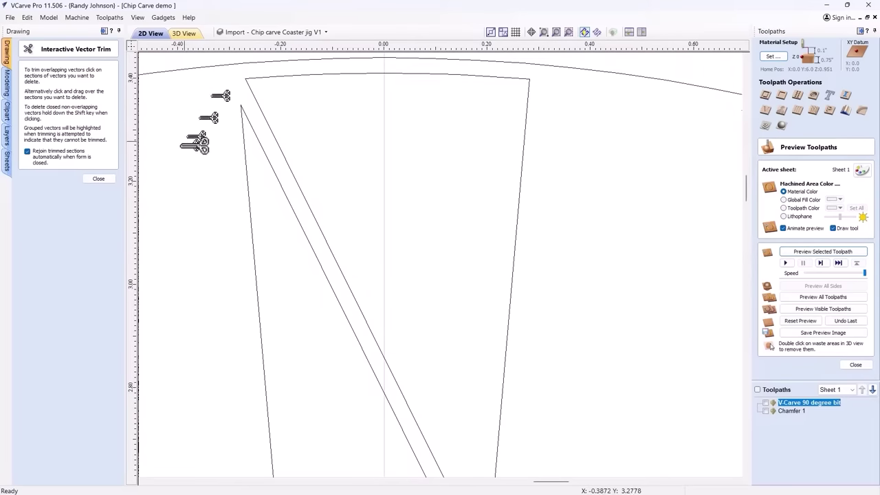
pyautogui.click(99, 179)
# Select the two trimmed triangular shapes and check with Join Vectors whether they are closed
pyautogui.scroll(-4, 405, 180)
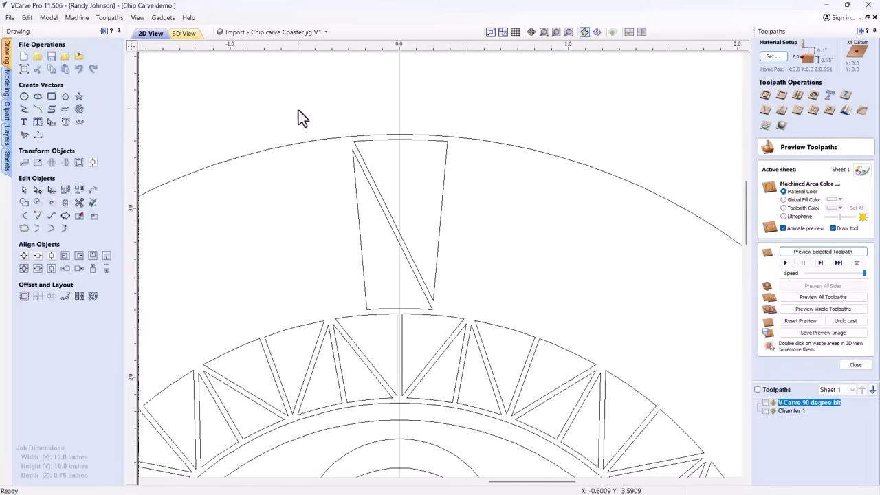
pyautogui.moveTo(302, 111); pyautogui.dragTo(482, 347)
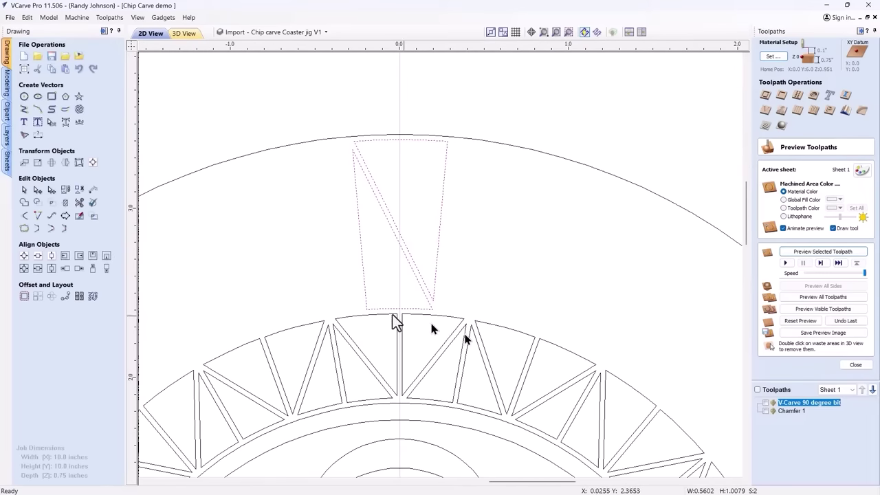
pyautogui.click(24, 228)
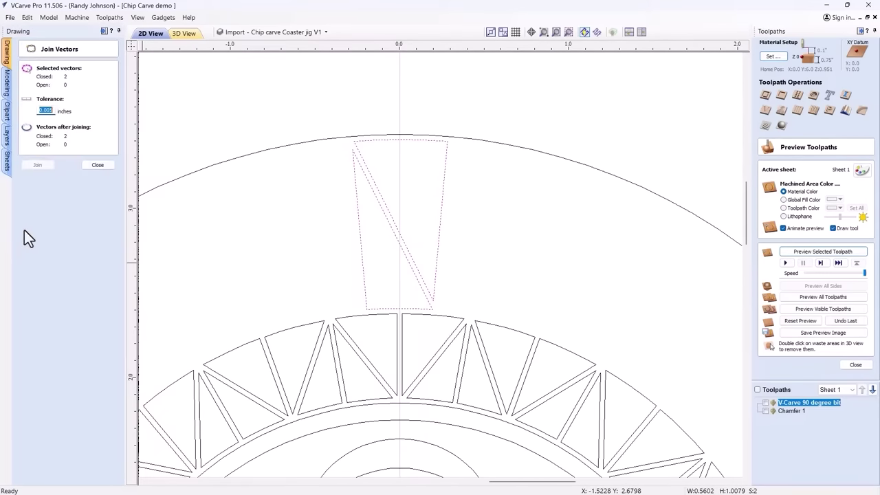
pyautogui.click(96, 165)
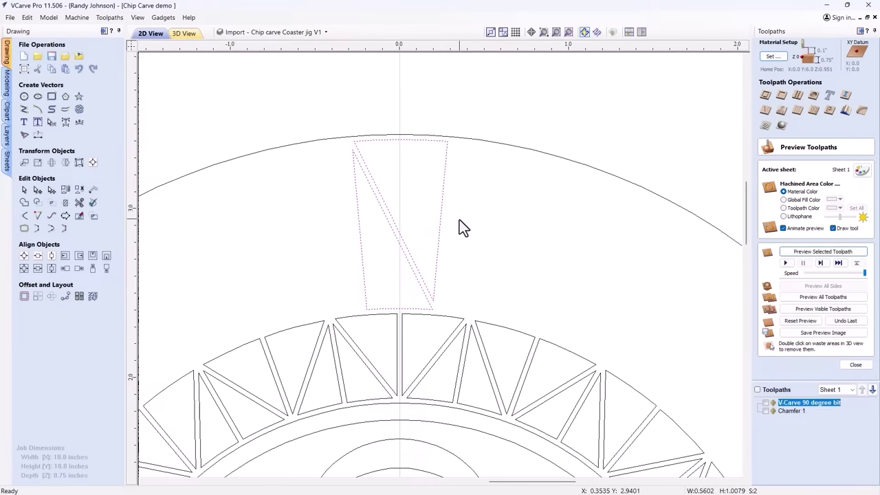
# Rotate the two triangular shapes by a relative 5 degrees about the pivot coordinates X 0, Y 0
pyautogui.scroll(-1, 460, 221)
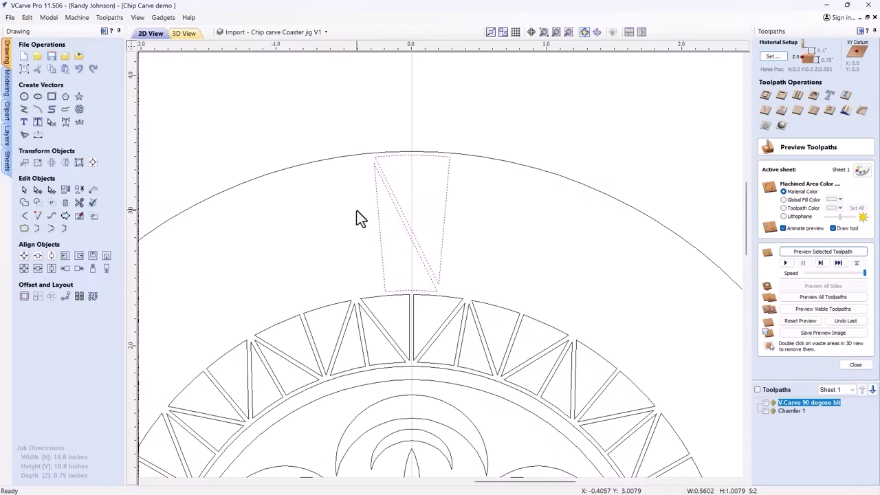
pyautogui.click(51, 166)
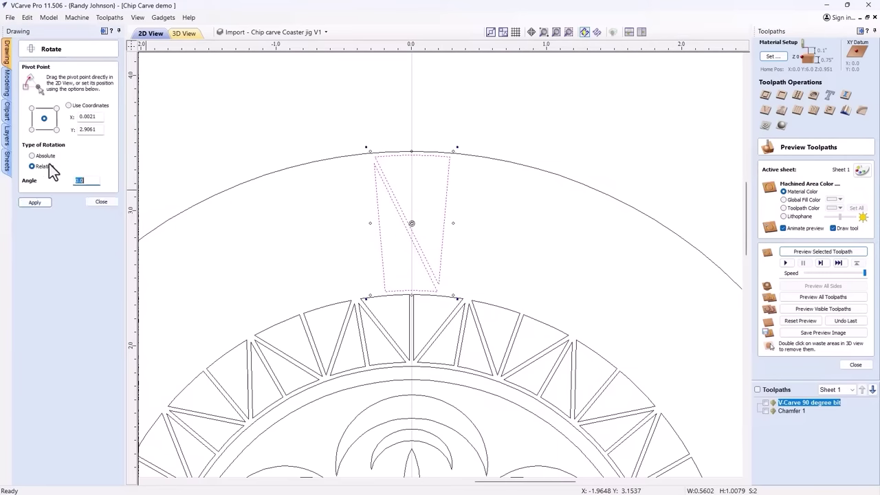
pyautogui.click(70, 106)
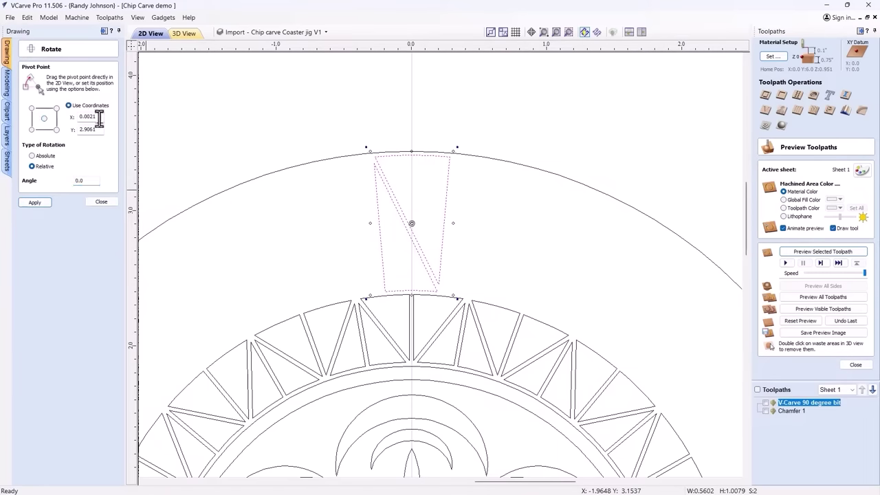
pyautogui.press('Tab')
pyautogui.write('0')
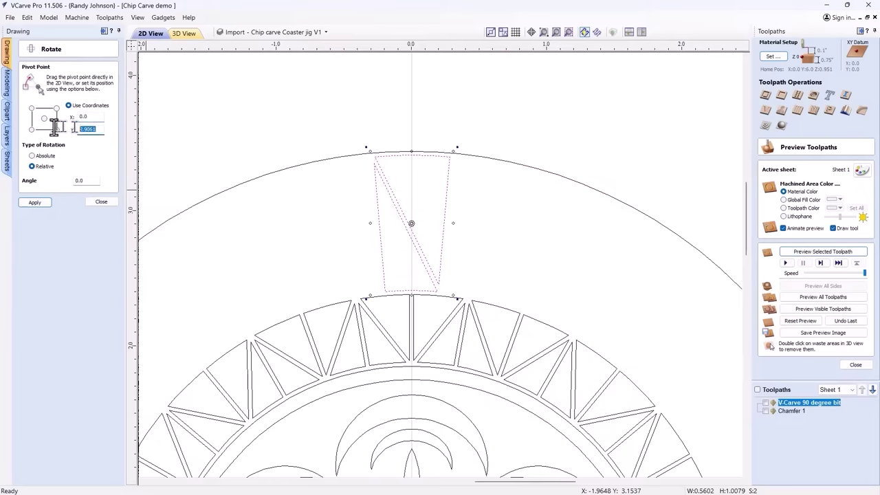
pyautogui.doubleClick(89, 180)
pyautogui.write('5')
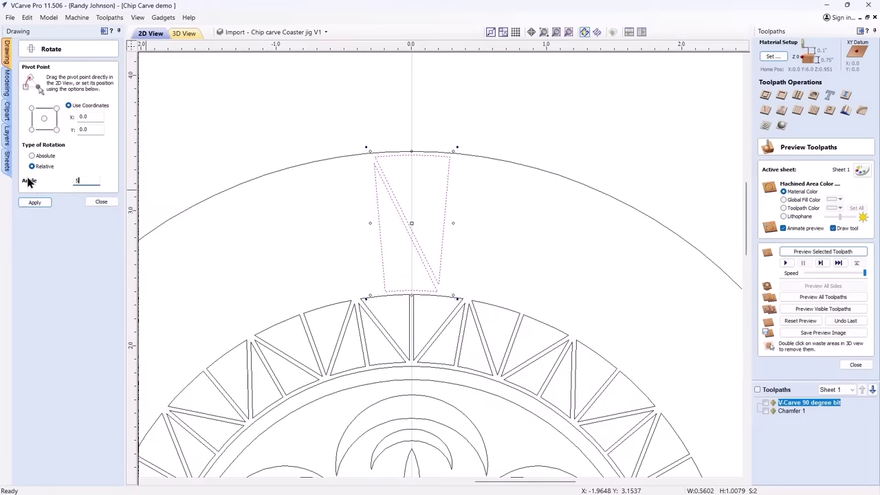
pyautogui.click(35, 204)
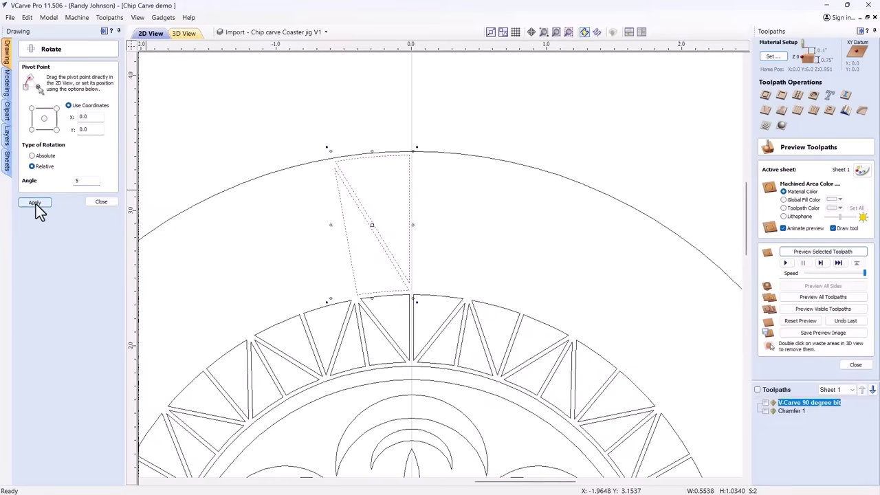
pyautogui.click(100, 202)
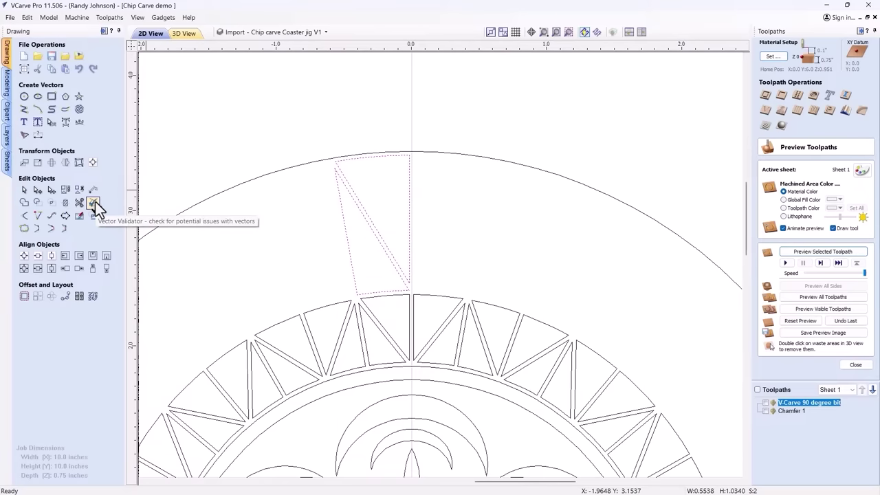
# Create a horizontally mirrored copy of the two rotated triangular shapes about the job center
pyautogui.click(65, 162)
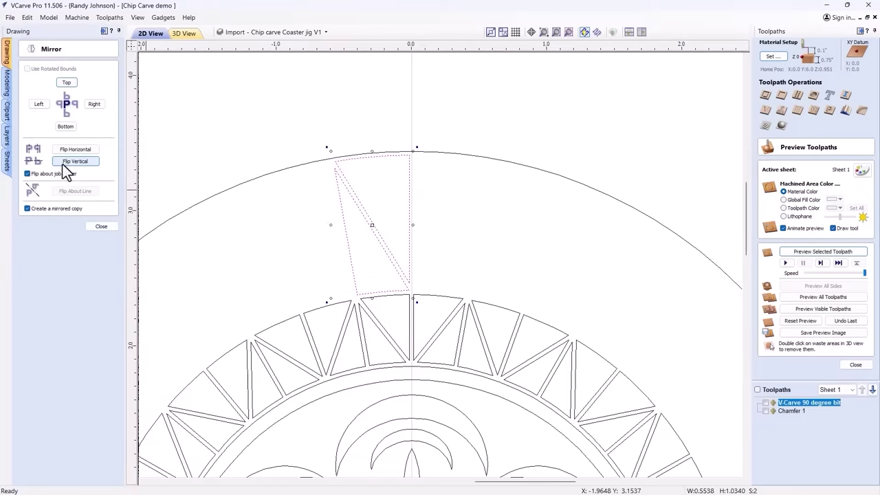
pyautogui.click(76, 152)
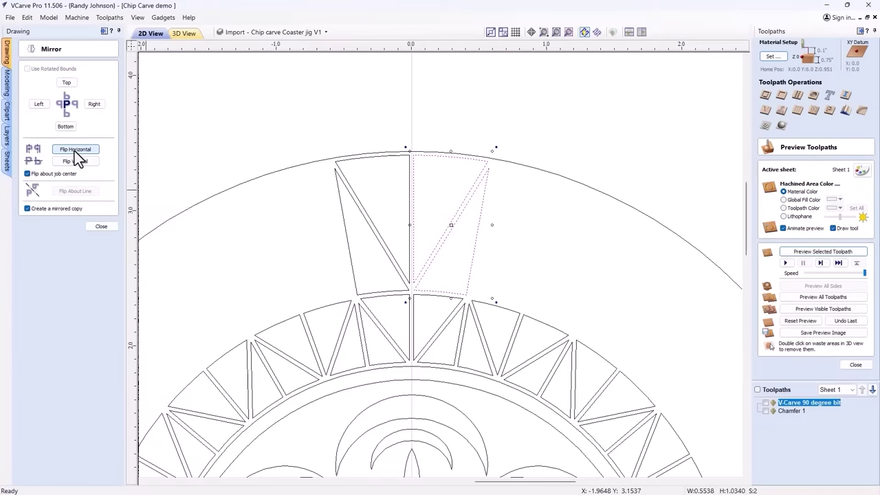
pyautogui.click(94, 226)
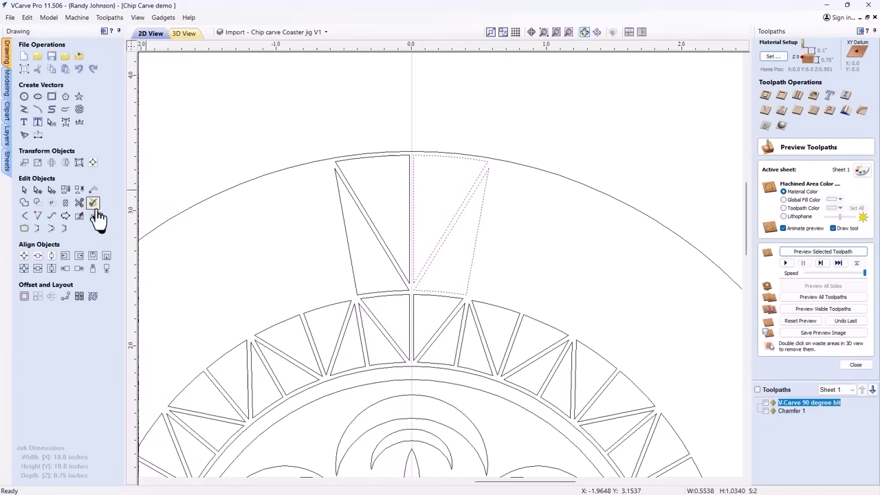
pyautogui.click(259, 230)
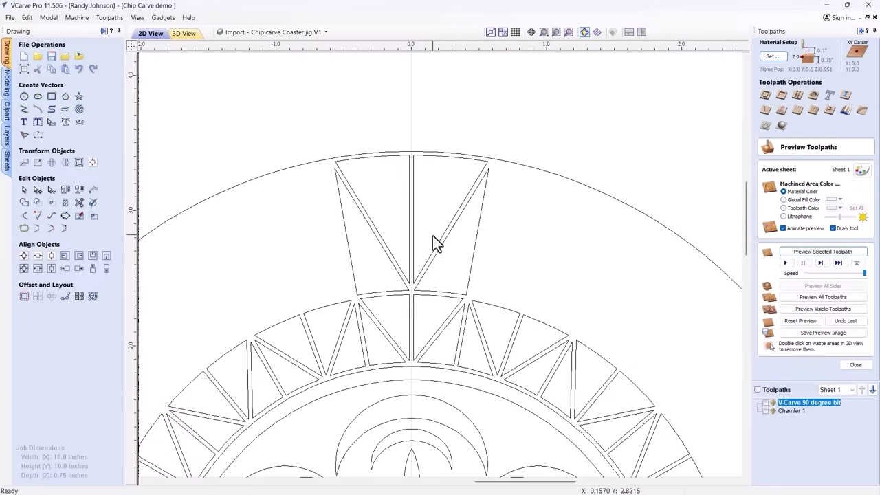
# Draw a circle about 5.74 inches in diameter centered on the pattern, passing through the middle of the outer triangular segments
pyautogui.scroll(-5, 434, 226)
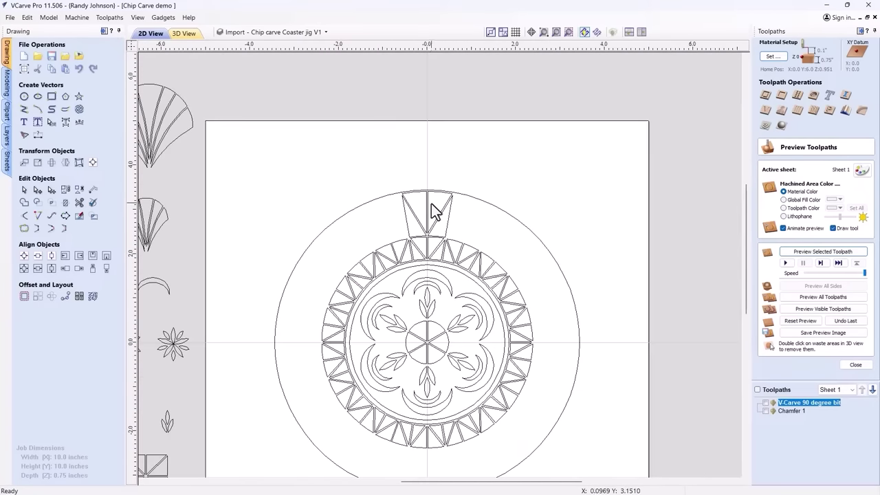
pyautogui.scroll(1, 426, 320)
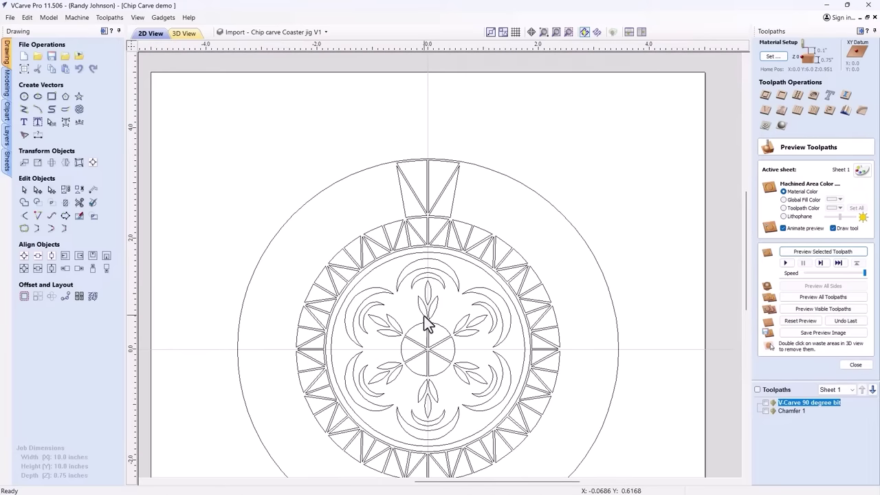
pyautogui.scroll(2, 426, 321)
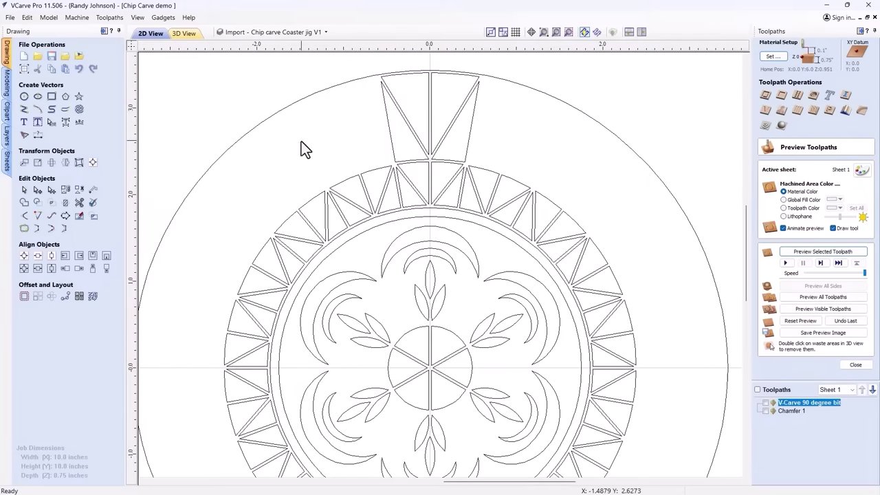
pyautogui.click(24, 97)
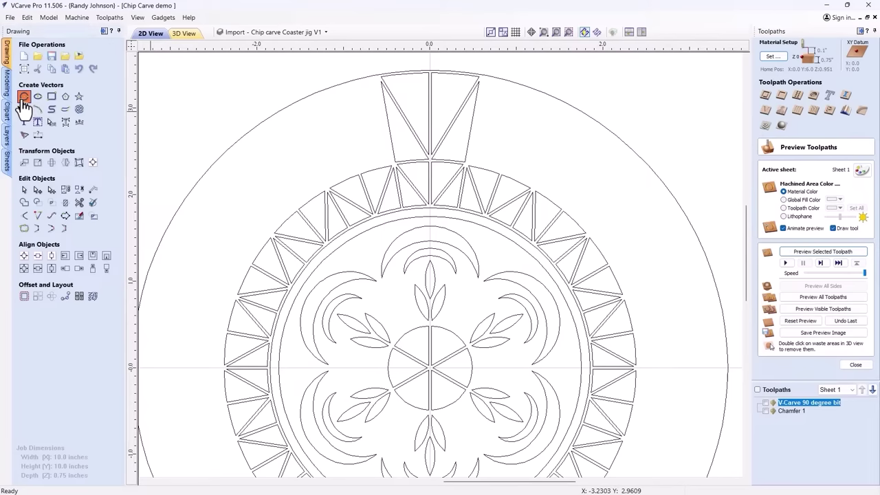
pyautogui.click(431, 367)
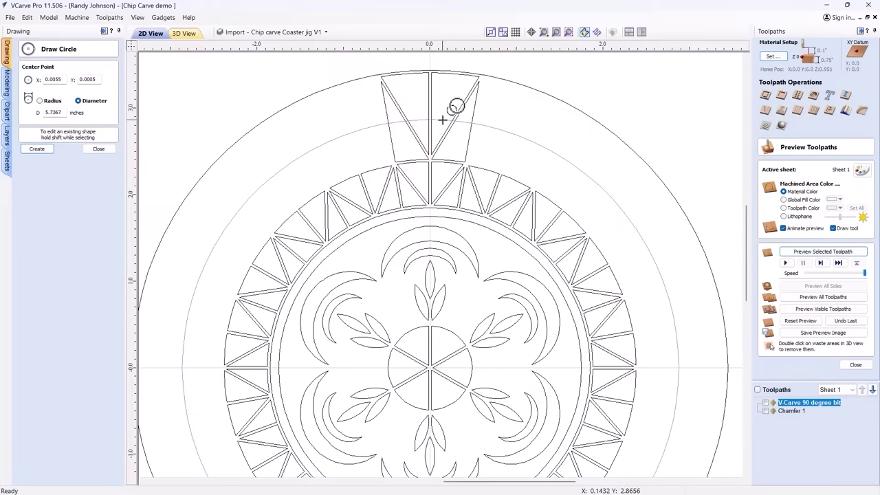
pyautogui.click(442, 120)
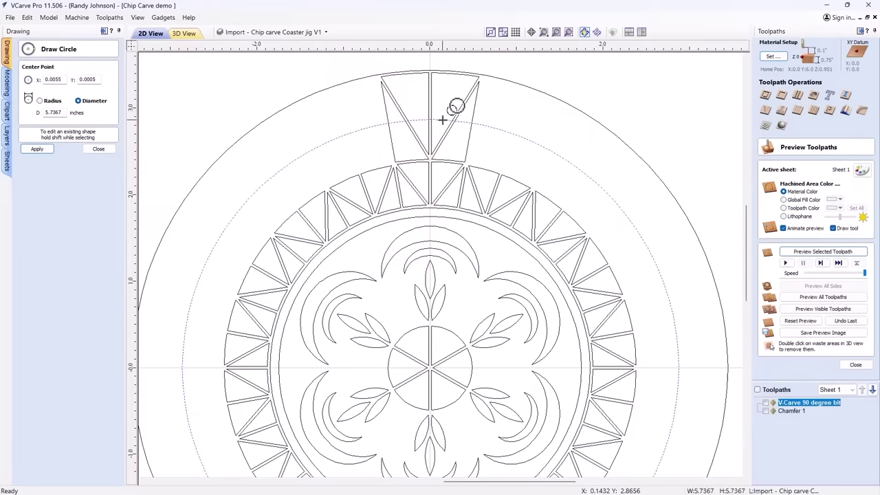
# Draw a second circle about 6.22 inches in diameter centered on the pattern, crossing the upper part of the outer triangular segments
pyautogui.click(430, 368)
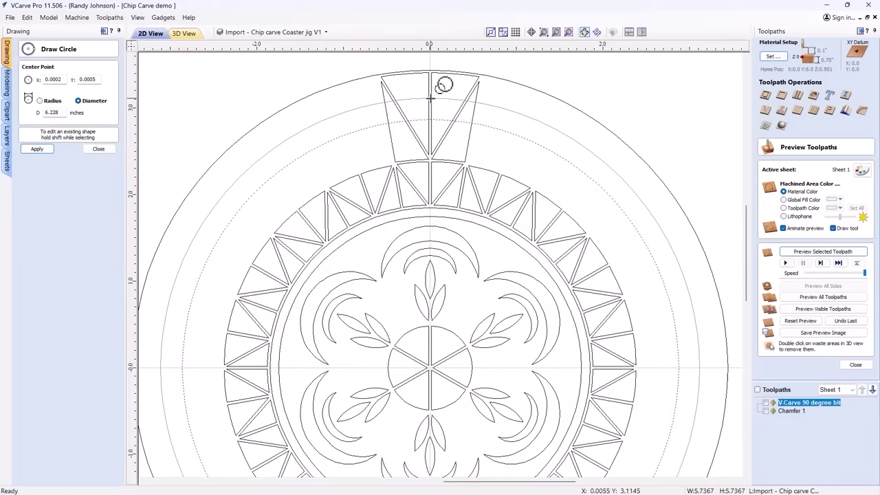
pyautogui.click(430, 99)
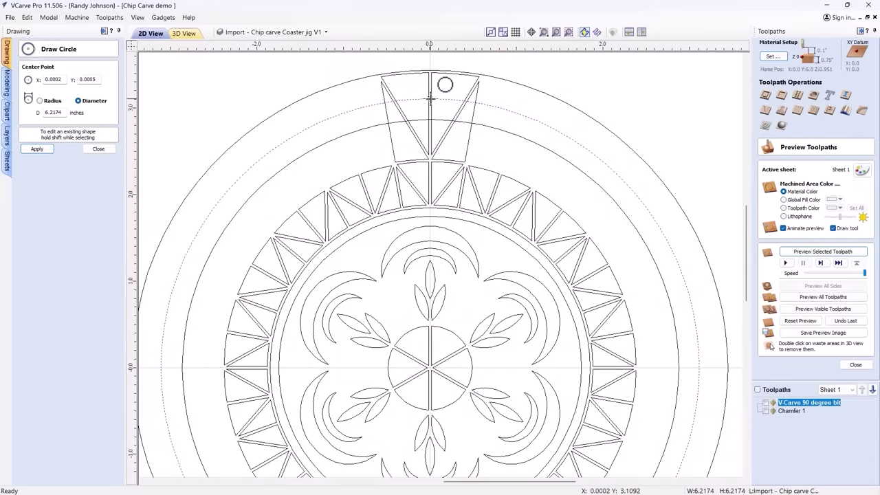
pyautogui.click(98, 149)
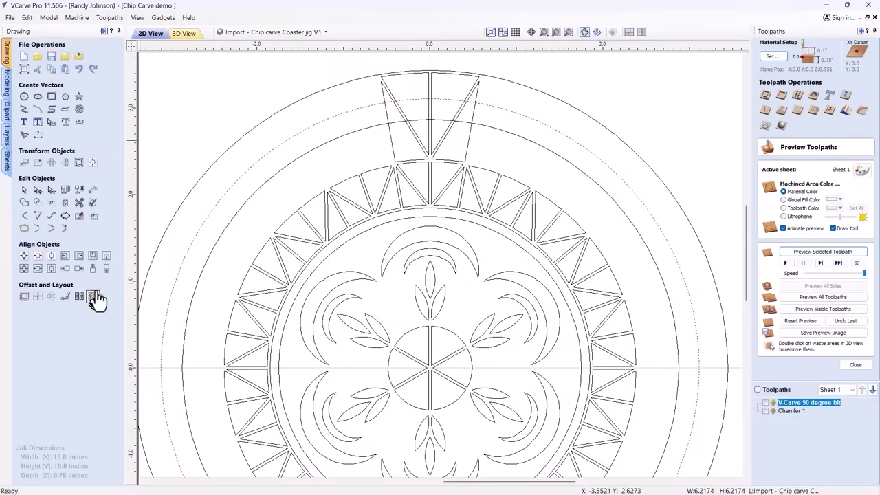
# Trim away the parts of the two new circles that lie outside the outer triangular segment
pyautogui.click(80, 216)
pyautogui.click(509, 137)
pyautogui.click(510, 111)
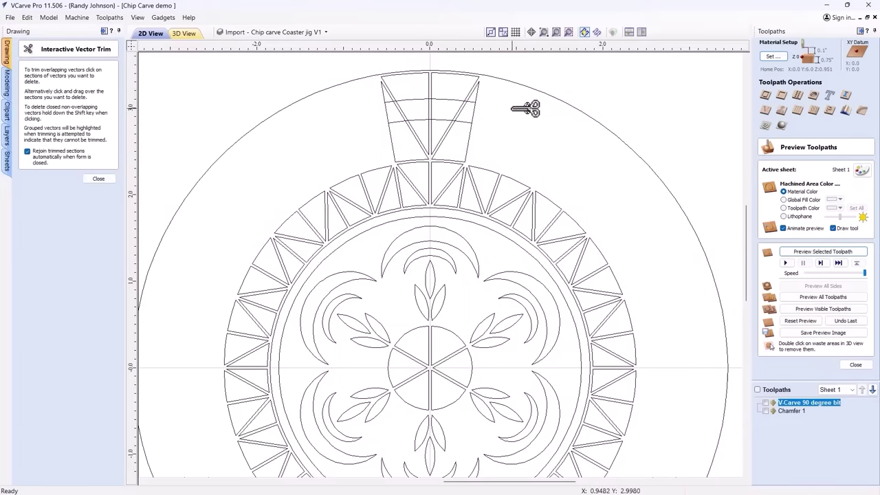
pyautogui.click(99, 179)
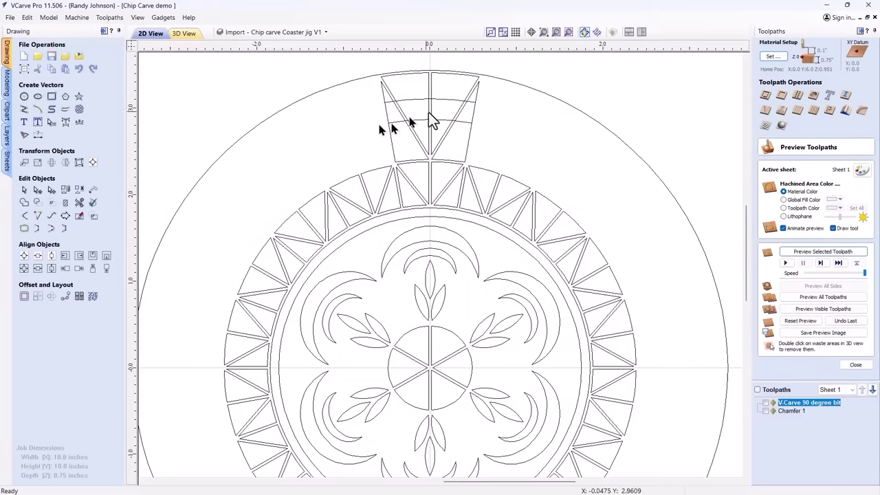
# Offset the two arcs crossing the triangular segment by 0.015 inches to both sides with sharp corners, deleting the originals
pyautogui.scroll(3, 434, 111)
pyautogui.moveTo(377, 80); pyautogui.dragTo(378, 80)
pyautogui.scroll(-4, 392, 114)
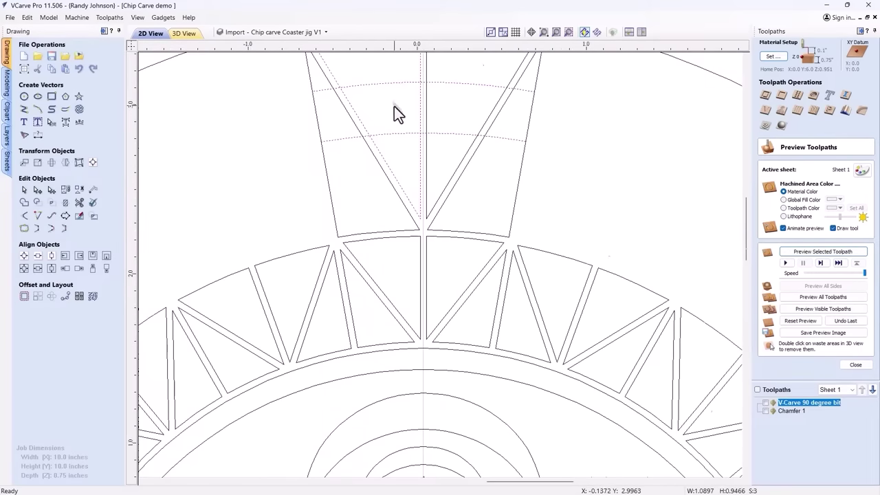
pyautogui.scroll(3, 391, 117)
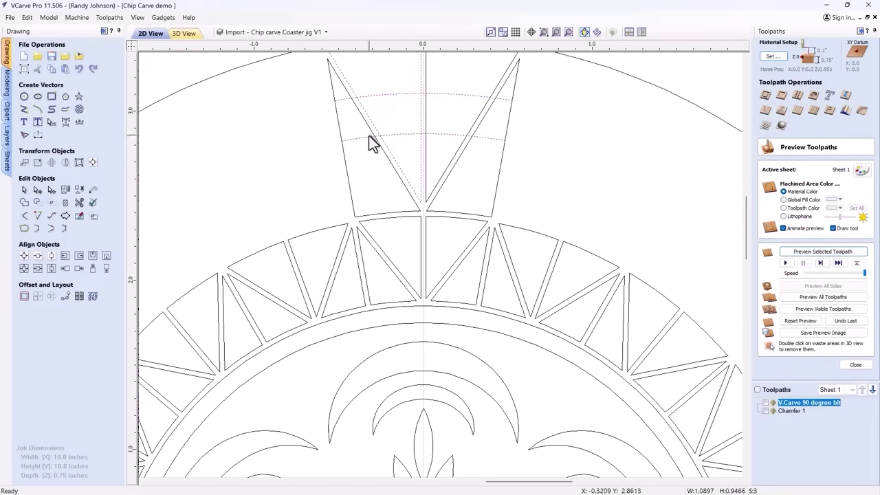
pyautogui.click(370, 127)
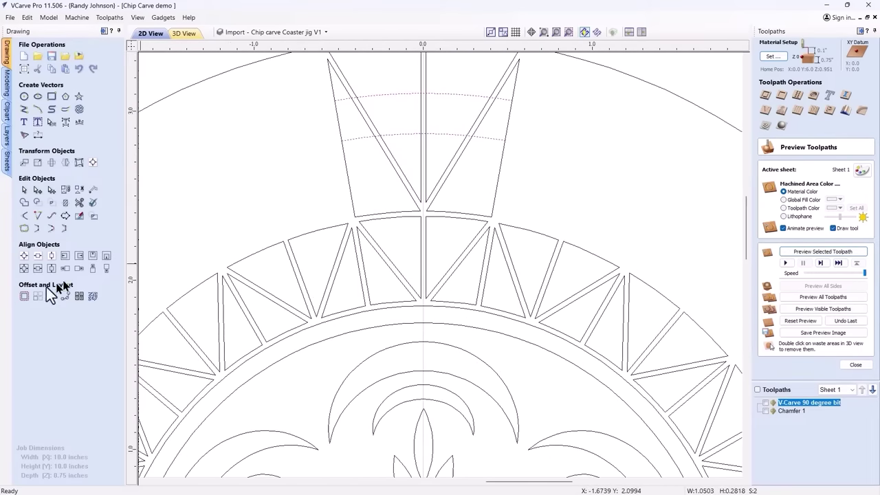
pyautogui.click(23, 298)
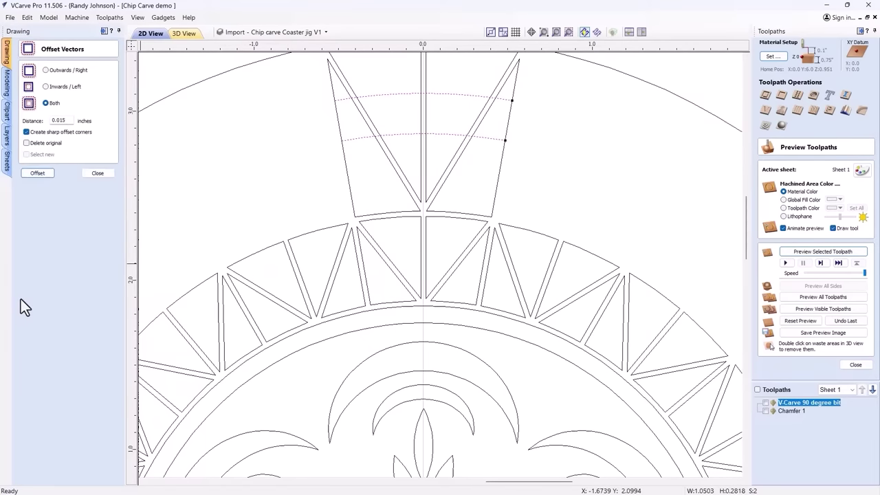
pyautogui.click(26, 143)
pyautogui.click(31, 172)
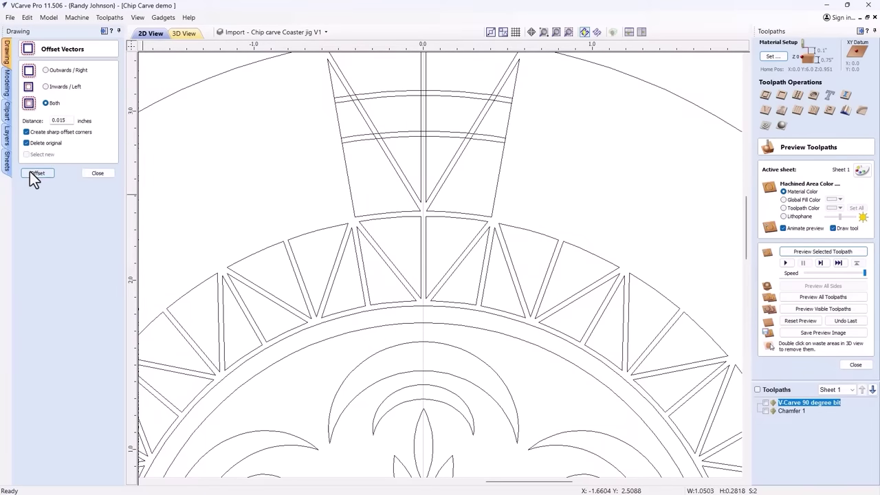
pyautogui.click(110, 172)
# Trim the segment's right half: remove the upper arcs' outer ends and open the gap between the lower arcs at the edge and diagonal
pyautogui.scroll(-3, 461, 197)
pyautogui.scroll(3, 452, 142)
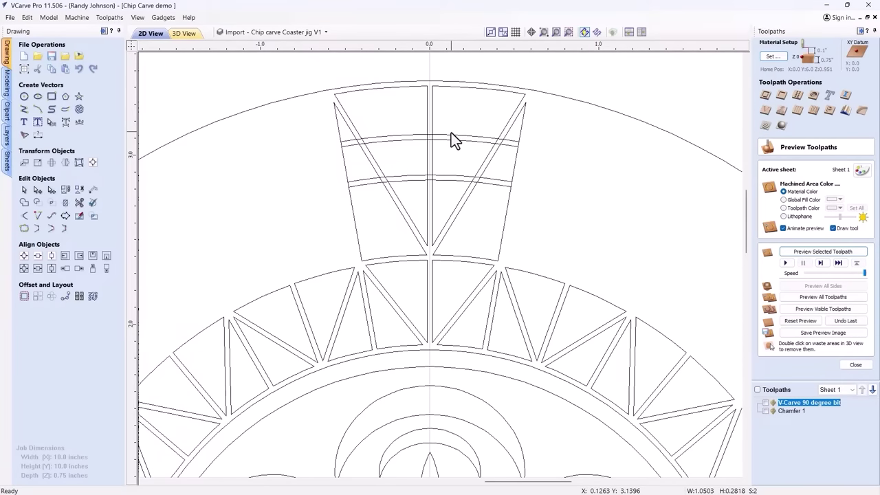
pyautogui.scroll(1, 454, 136)
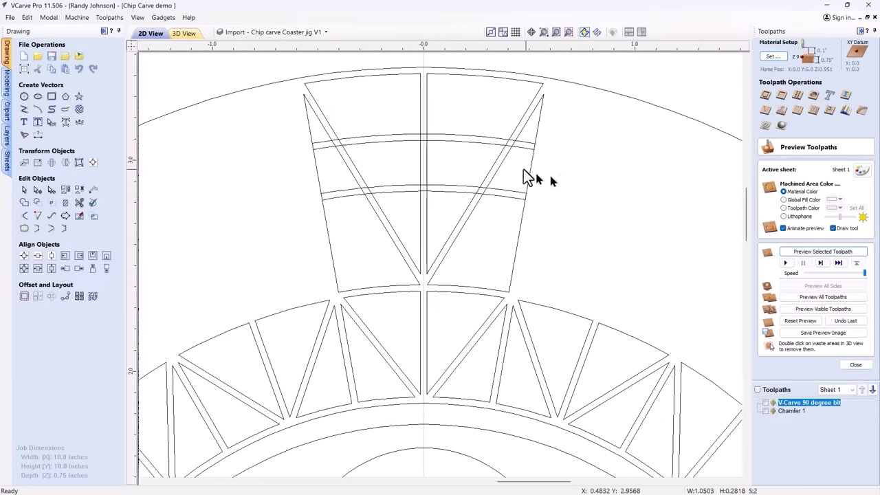
pyautogui.click(79, 202)
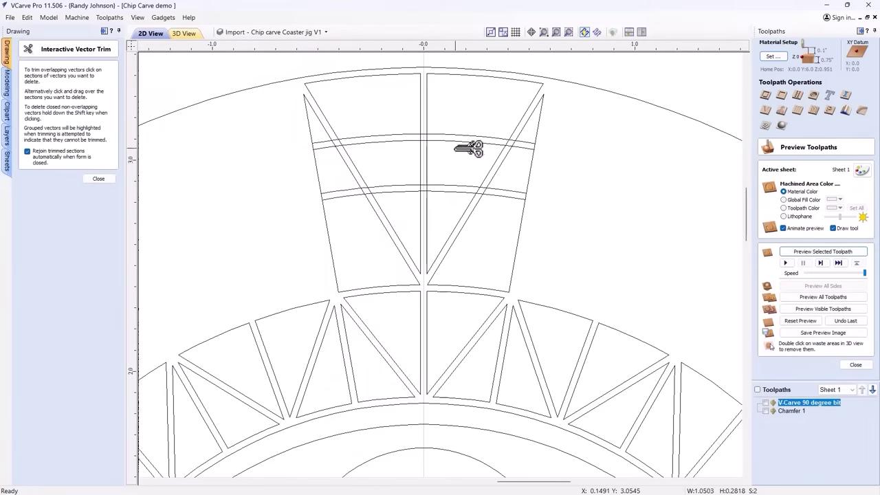
pyautogui.click(527, 142)
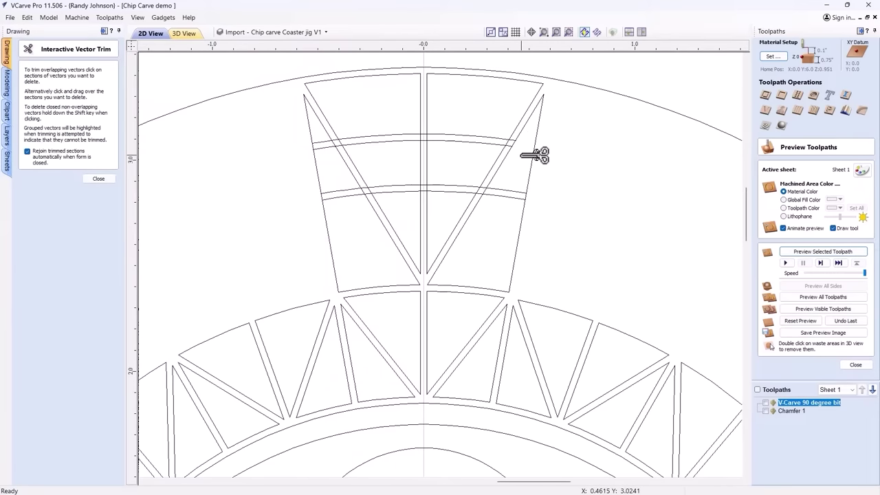
pyautogui.scroll(3, 516, 199)
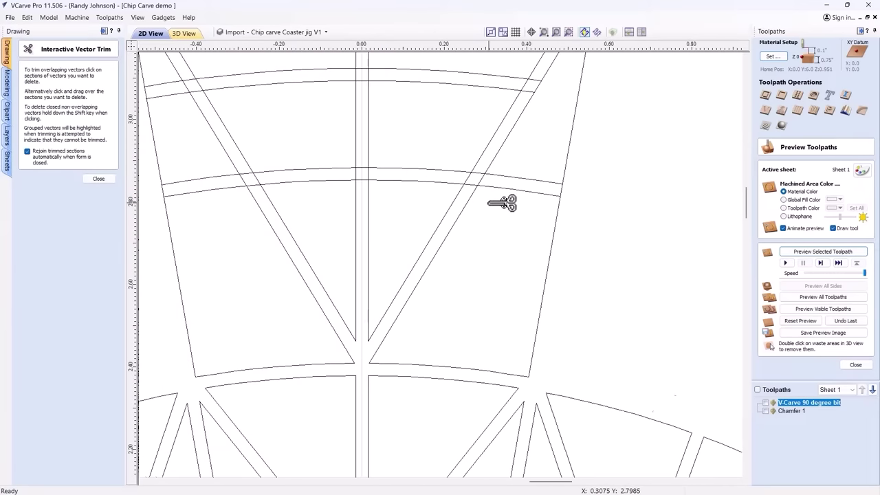
pyautogui.click(535, 189)
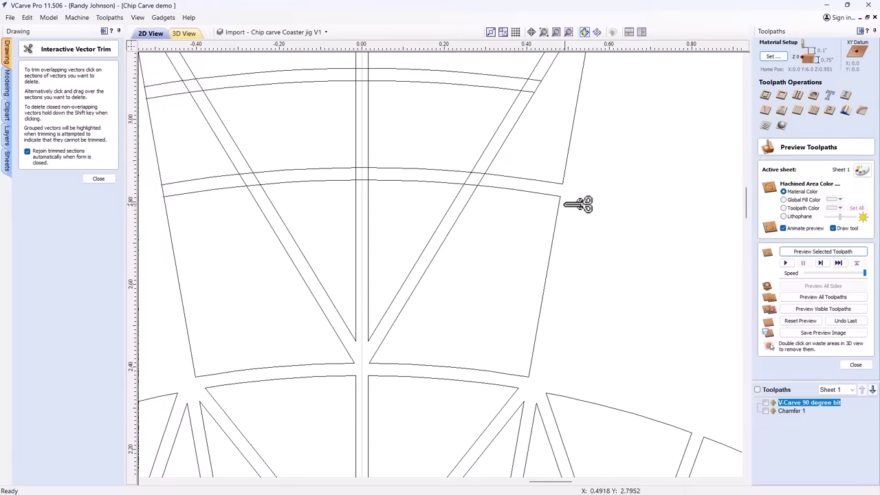
pyautogui.click(484, 187)
pyautogui.hotkey('ctrl', 'z')
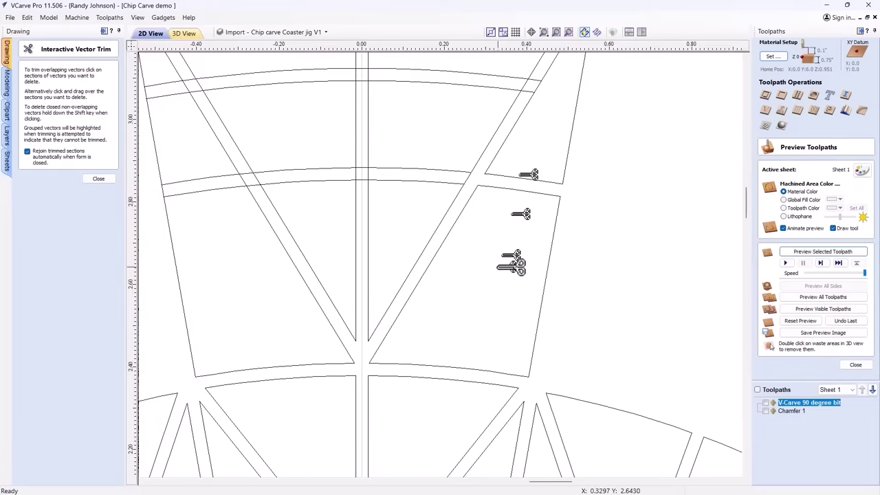
# Trim the left half's lower arcs where they cross the diagonal strip, and remove the upper arcs' outer ends
pyautogui.scroll(-2, 360, 230)
pyautogui.scroll(3, 323, 189)
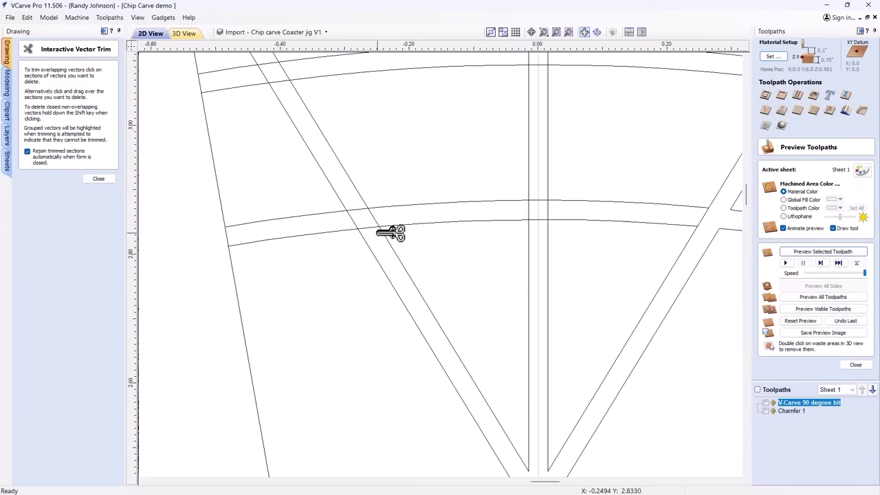
pyautogui.scroll(-4, 367, 234)
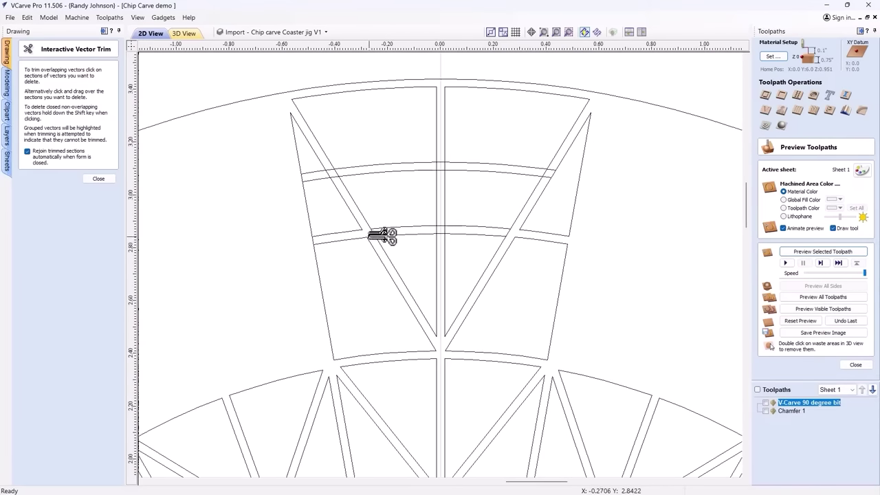
pyautogui.scroll(3, 329, 195)
pyautogui.moveTo(330, 196); pyautogui.dragTo(314, 167)
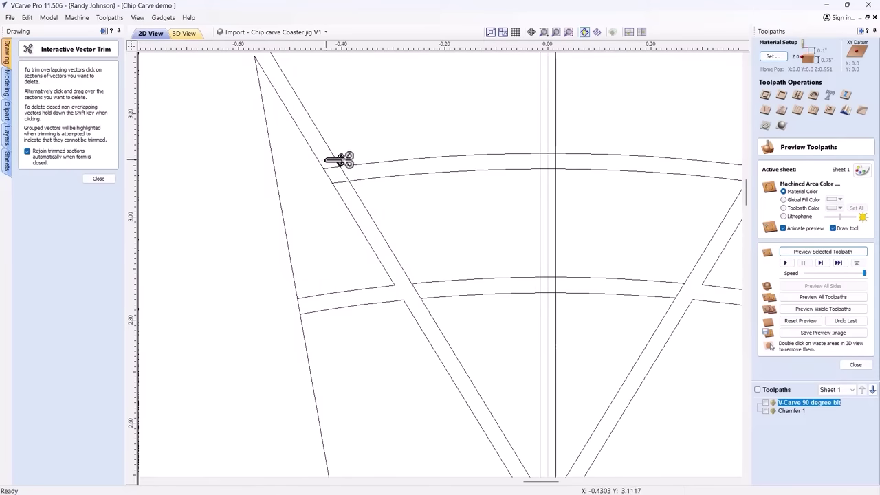
pyautogui.scroll(-3, 371, 196)
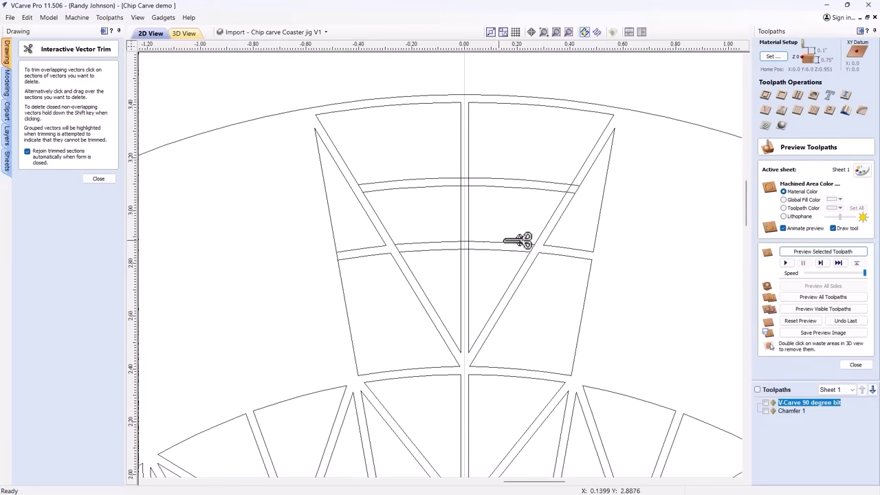
# Trim away the lower pair of arcs inside the two inner triangles and across the center gap
pyautogui.moveTo(450, 241); pyautogui.dragTo(385, 255)
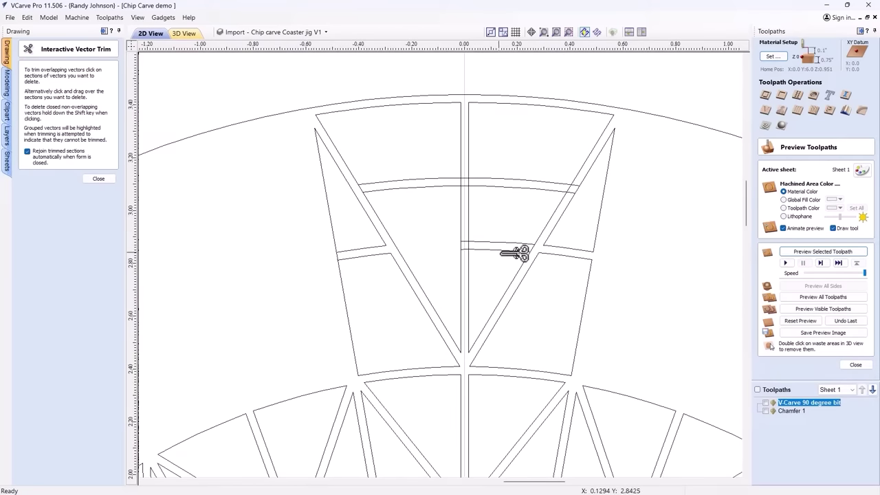
pyautogui.moveTo(507, 252); pyautogui.dragTo(546, 226)
pyautogui.scroll(3, 473, 241)
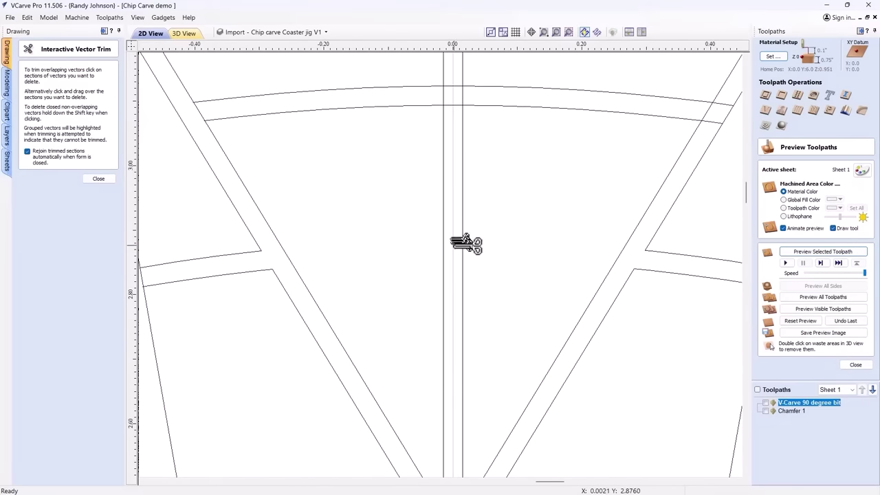
# Trim the upper pair of arcs where they cross the center gap and diagonal strips, separating the upper and lower inner shapes
pyautogui.scroll(-3, 471, 254)
pyautogui.scroll(3, 441, 175)
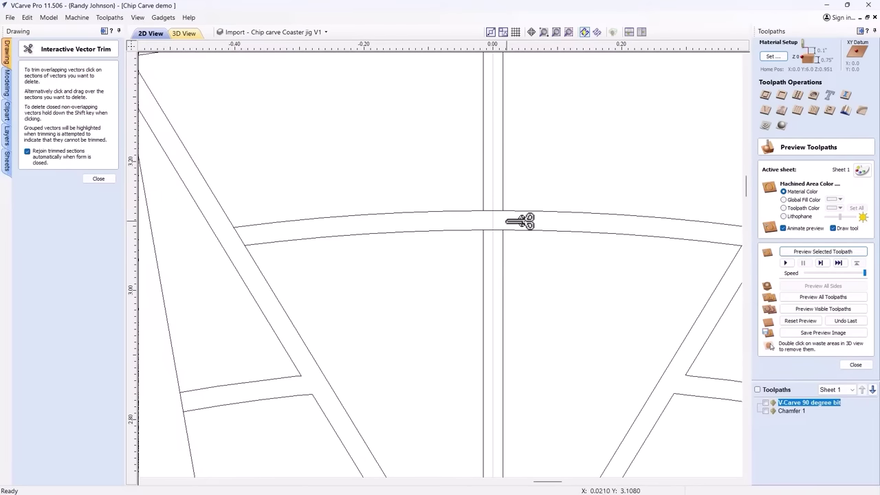
pyautogui.scroll(-2, 429, 234)
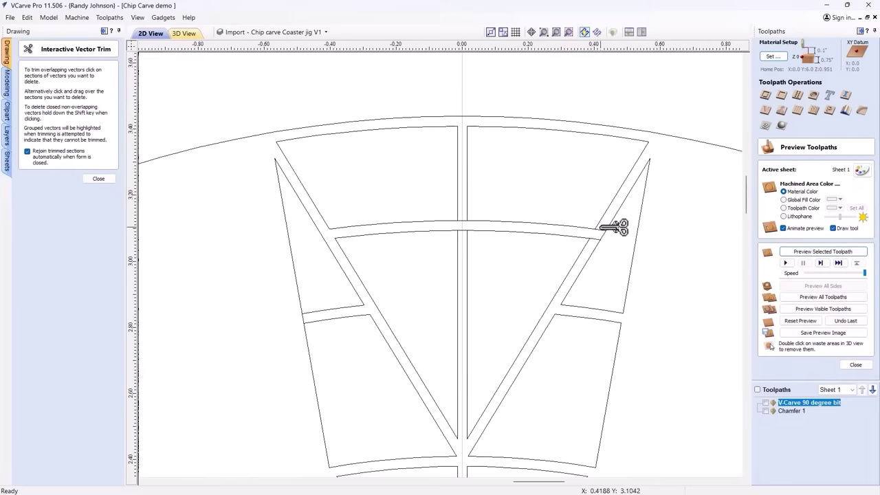
pyautogui.scroll(-2, 607, 238)
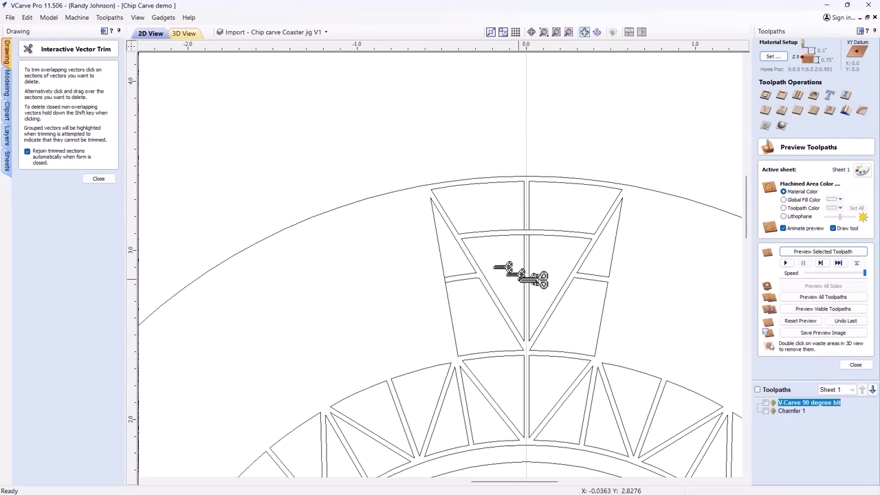
pyautogui.scroll(-2, 481, 292)
pyautogui.scroll(1, 579, 365)
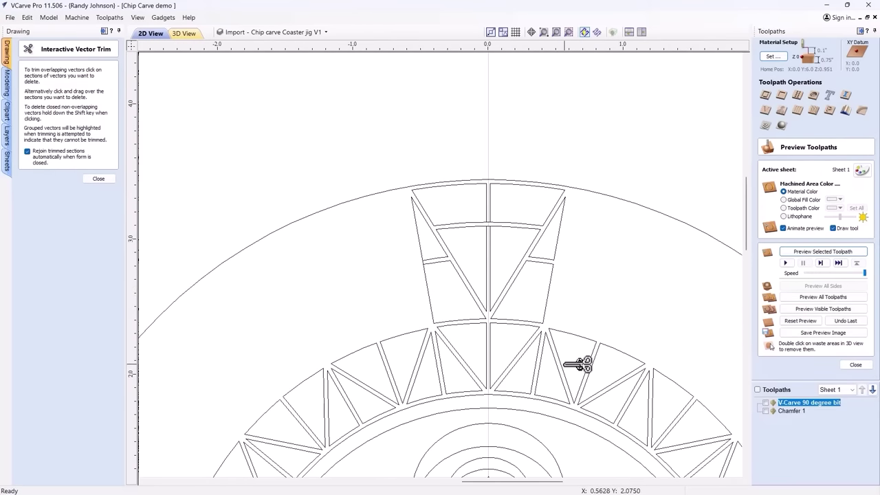
pyautogui.click(99, 178)
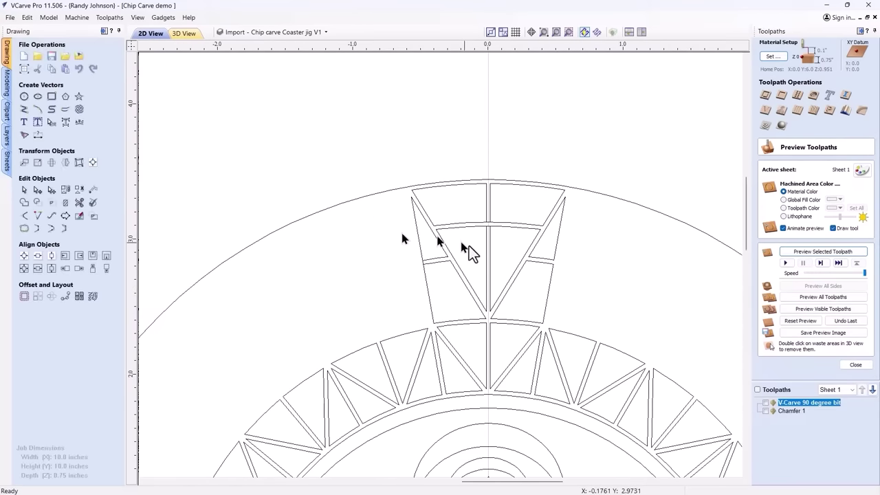
# Delete the lower outer shape in the segment's right half, and undo the matching deletion in the left half
pyautogui.click(541, 302)
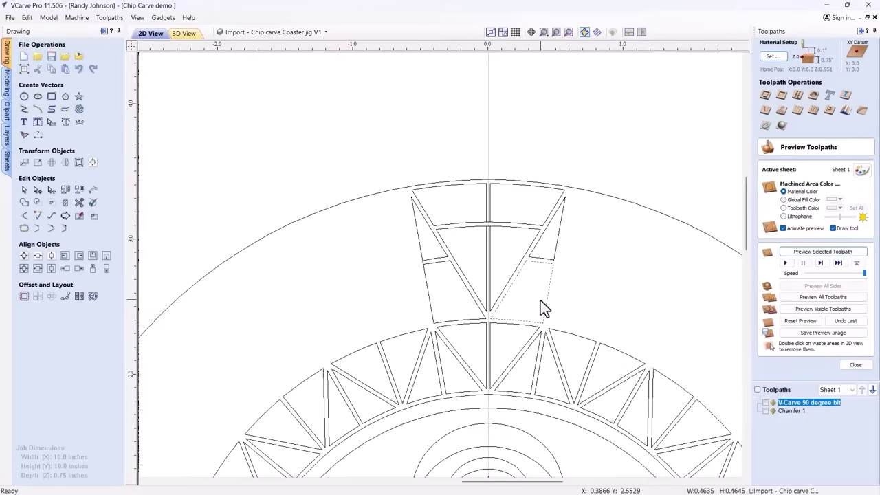
pyautogui.keyDown('shift'); pyautogui.click(437, 303); pyautogui.keyUp('shift')
pyautogui.press('Delete')
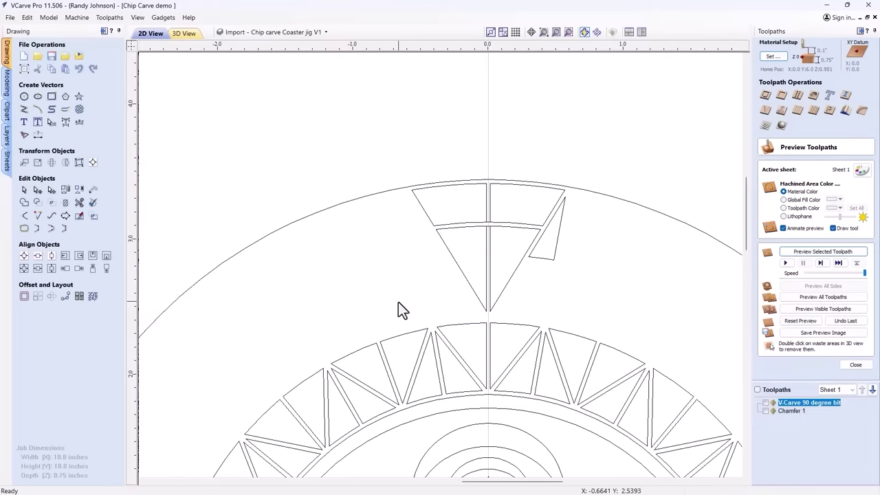
pyautogui.hotkey('ctrl', 'z')
# Try to trim away the left half's outer side line between the two lower arcs, and undo the trim
pyautogui.scroll(3, 412, 279)
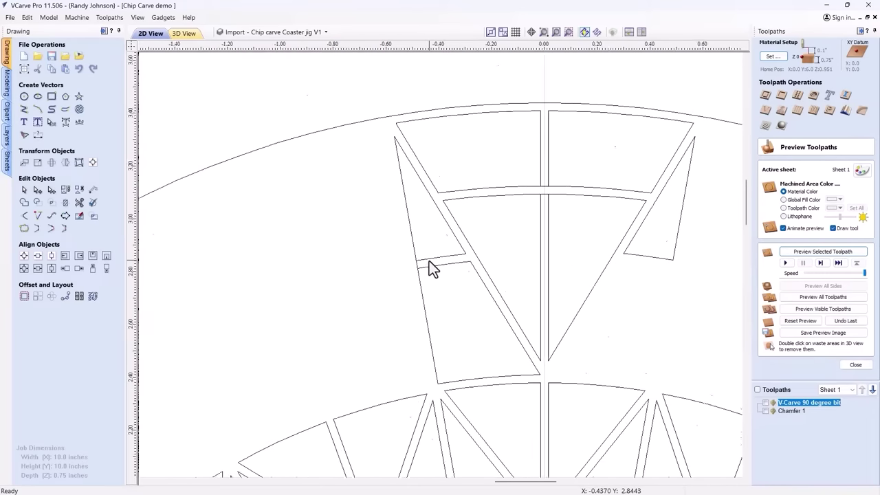
pyautogui.scroll(3, 415, 272)
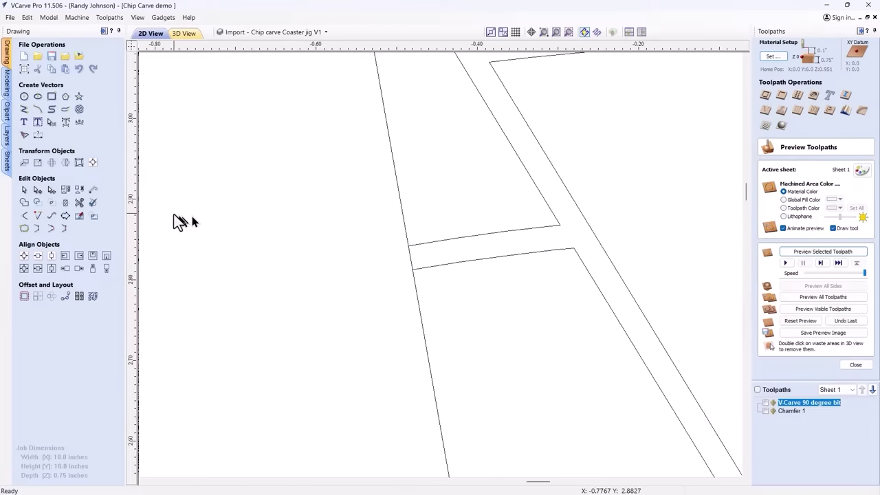
pyautogui.click(79, 203)
pyautogui.click(411, 258)
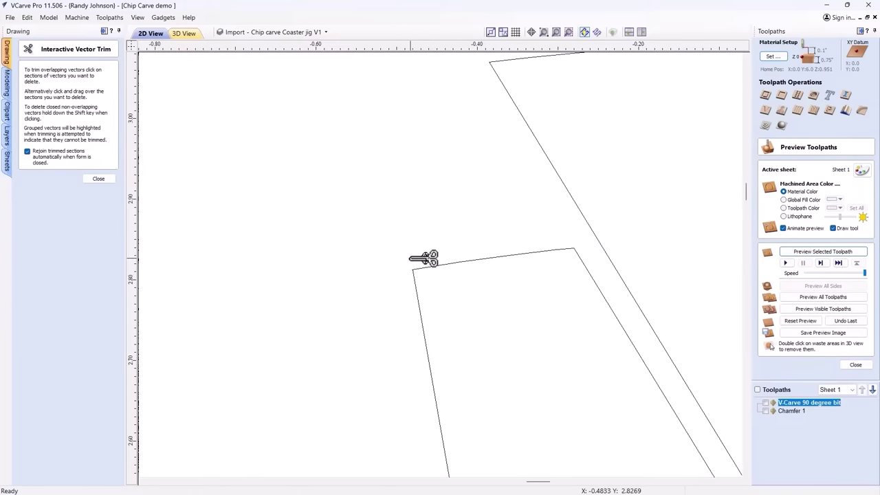
pyautogui.scroll(-3, 425, 259)
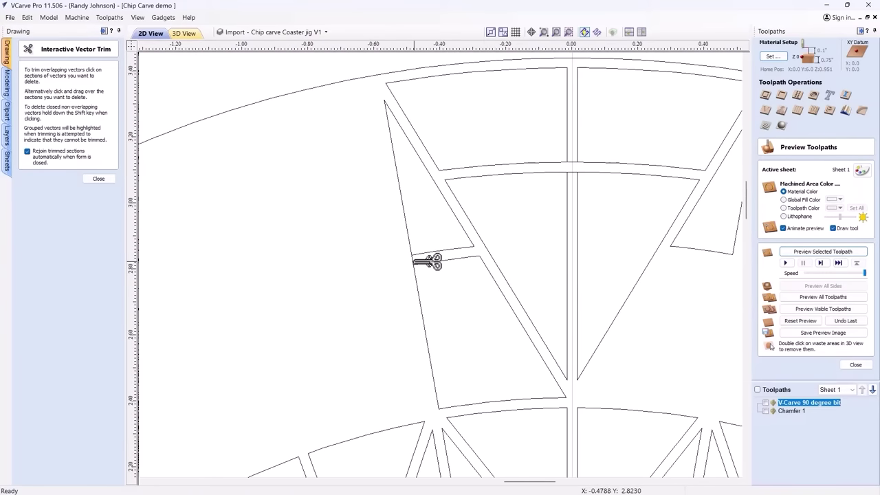
pyautogui.scroll(5, 426, 260)
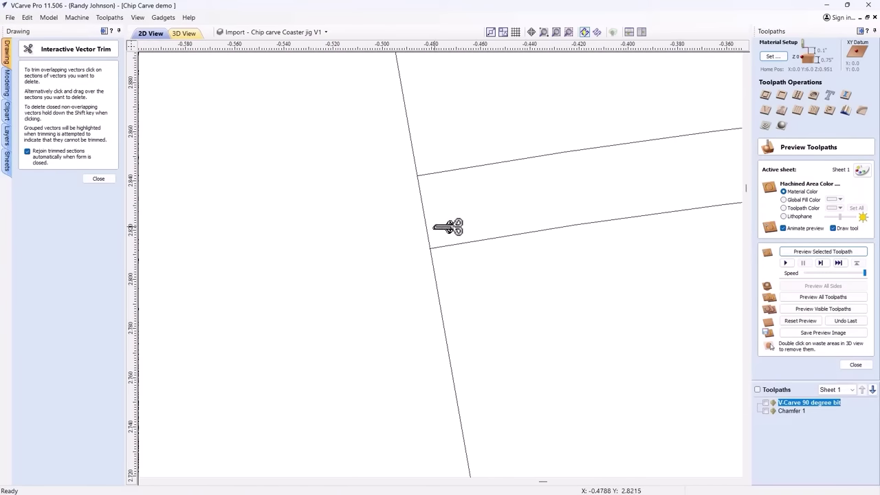
pyautogui.scroll(-5, 442, 228)
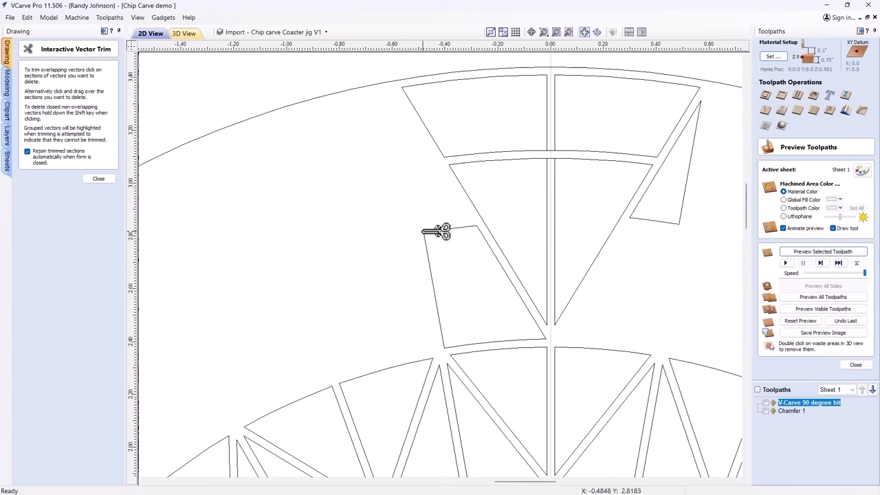
pyautogui.click(98, 179)
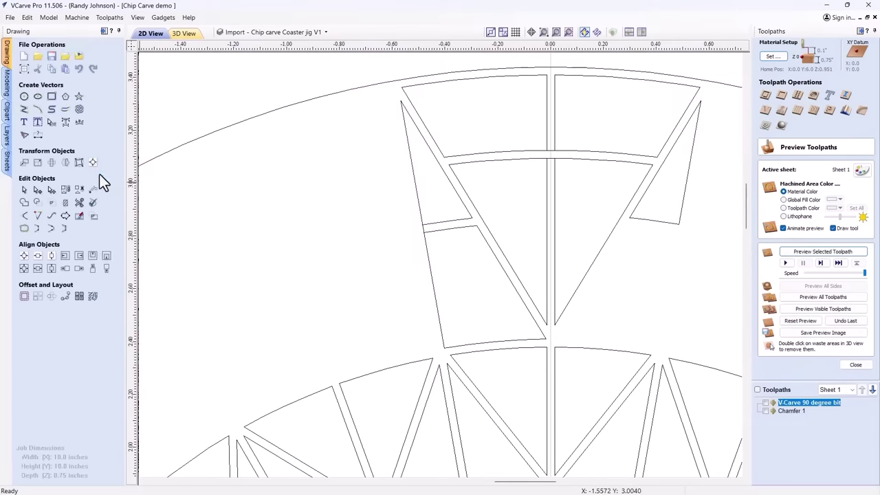
# Edit the left outer shapes' nodes, moving the lower arc's outer end node off the side line, and undo the move
pyautogui.click(433, 230)
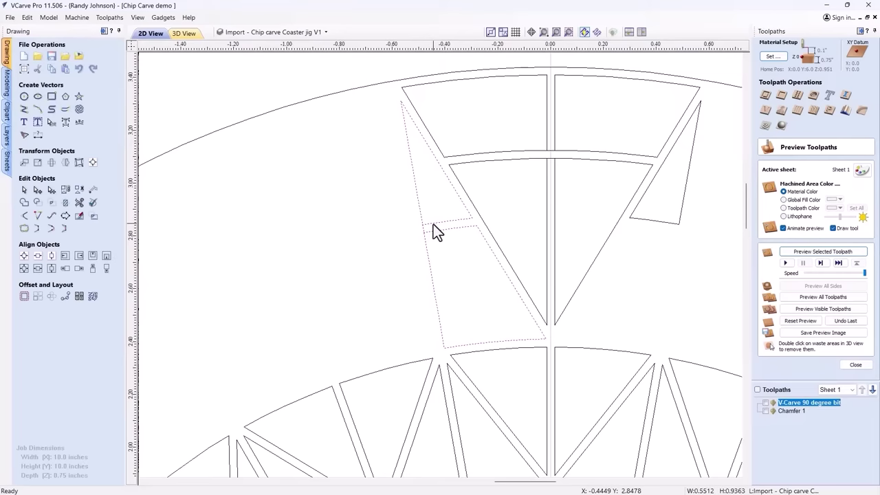
pyautogui.doubleClick(433, 225)
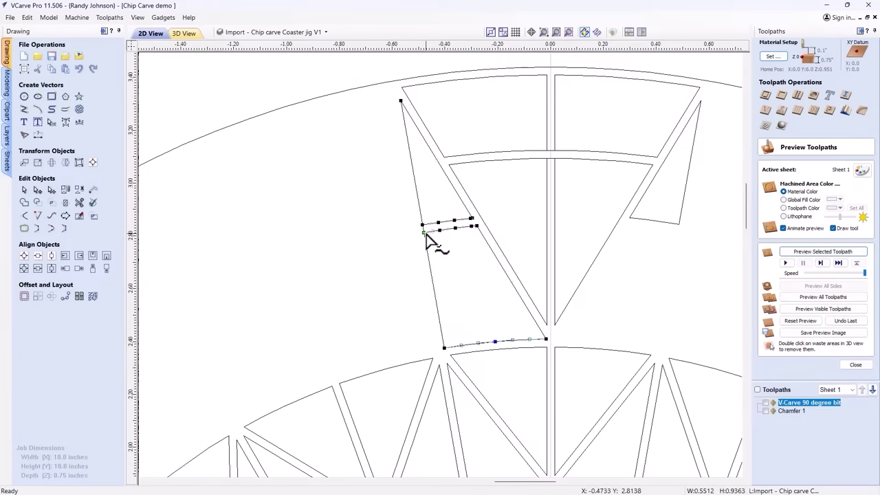
pyautogui.scroll(3, 427, 230)
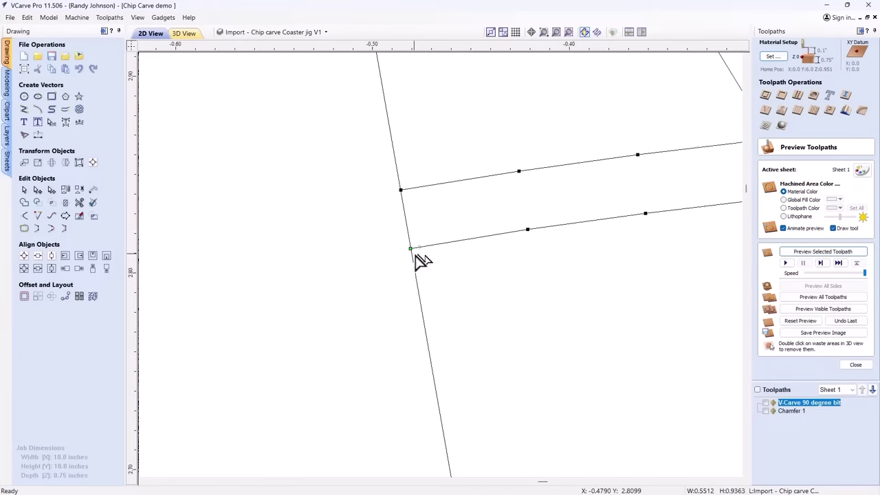
pyautogui.moveTo(411, 248); pyautogui.dragTo(376, 314)
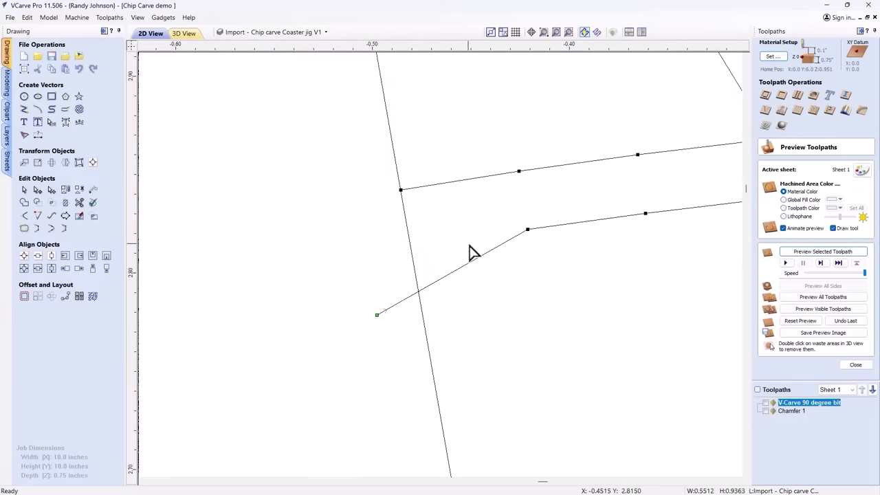
pyautogui.hotkey('ctrl', 'z')
# Extend the outer end of the upper arc in the left outer shape past the side line by moving its end node
pyautogui.scroll(5, 413, 253)
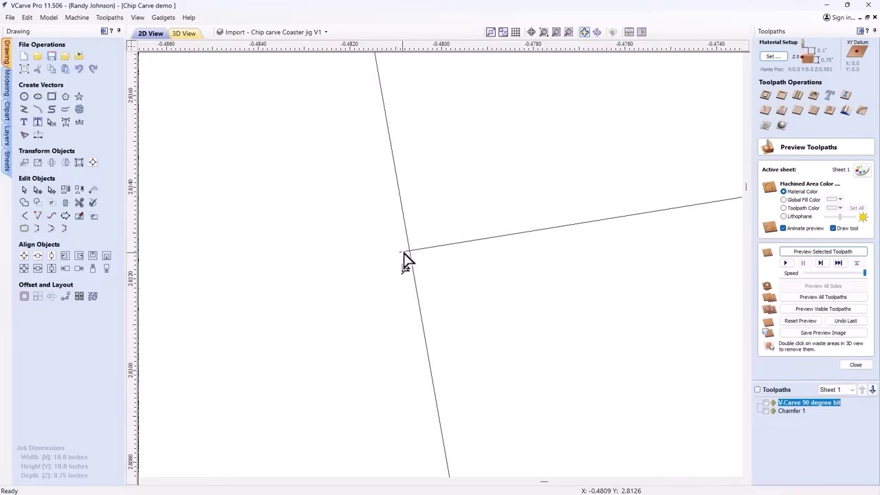
pyautogui.click(79, 202)
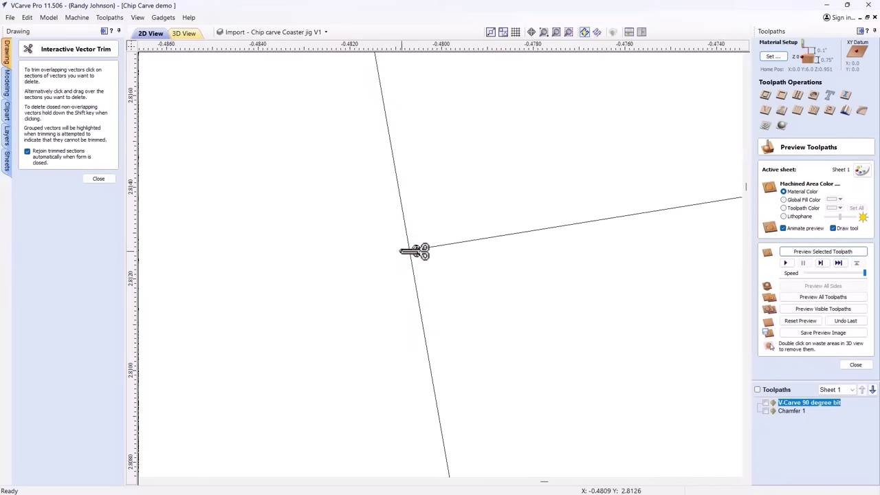
pyautogui.scroll(-4, 379, 302)
pyautogui.scroll(1, 378, 282)
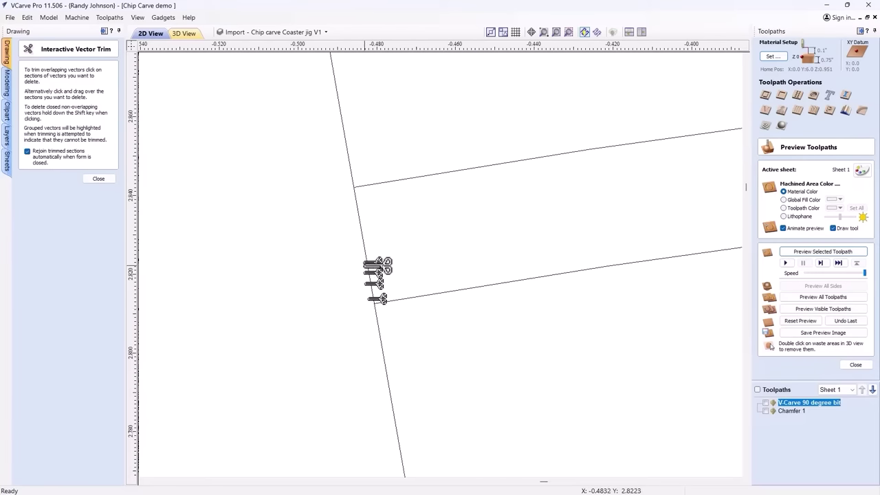
pyautogui.scroll(2, 368, 179)
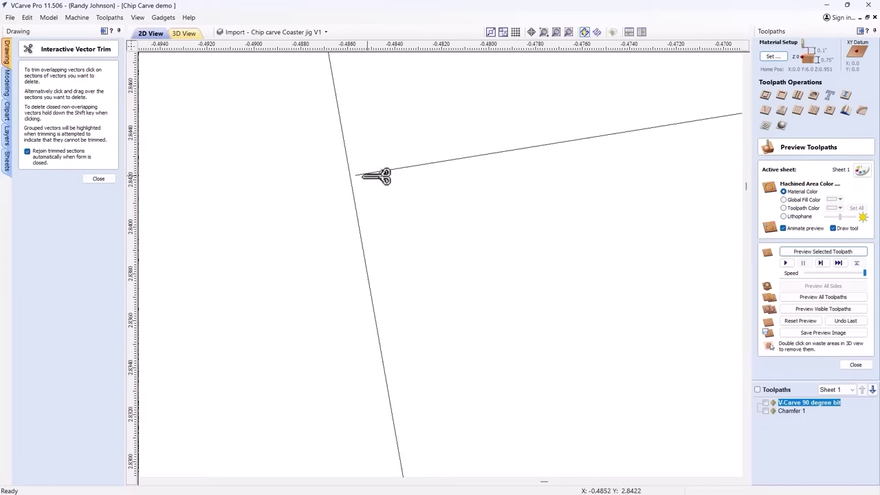
pyautogui.click(98, 178)
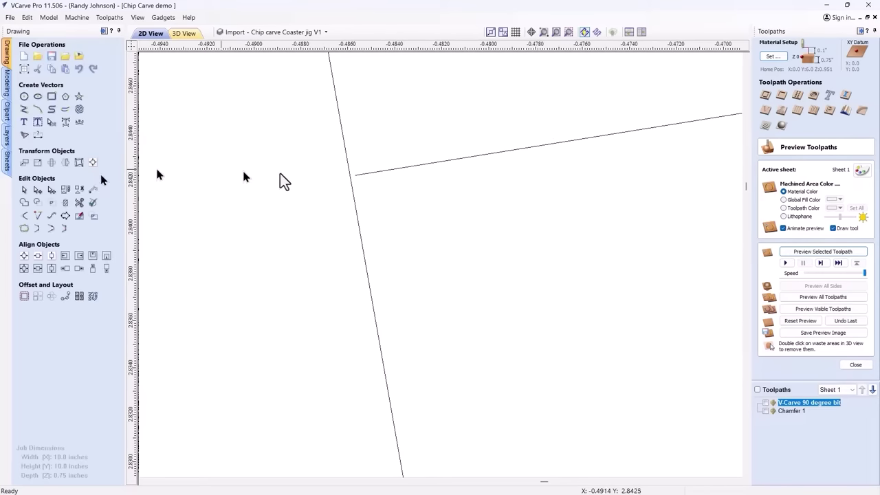
pyautogui.click(363, 174)
pyautogui.press('Escape')
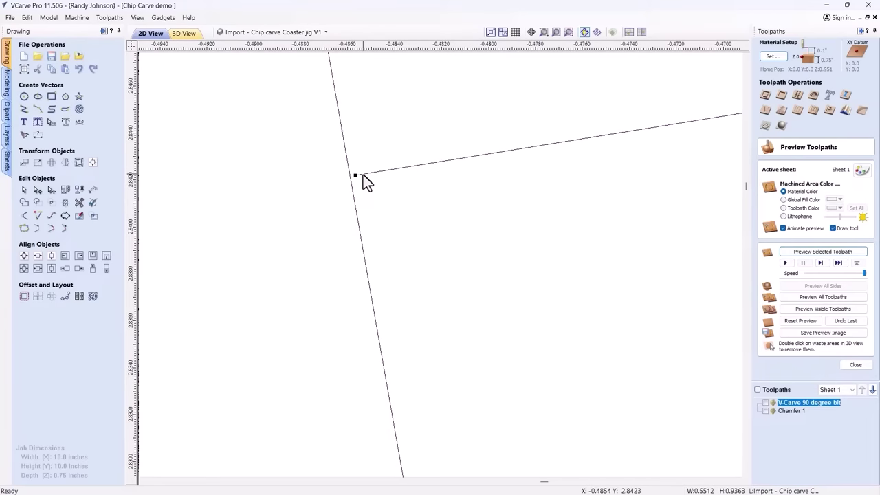
pyautogui.scroll(2, 350, 175)
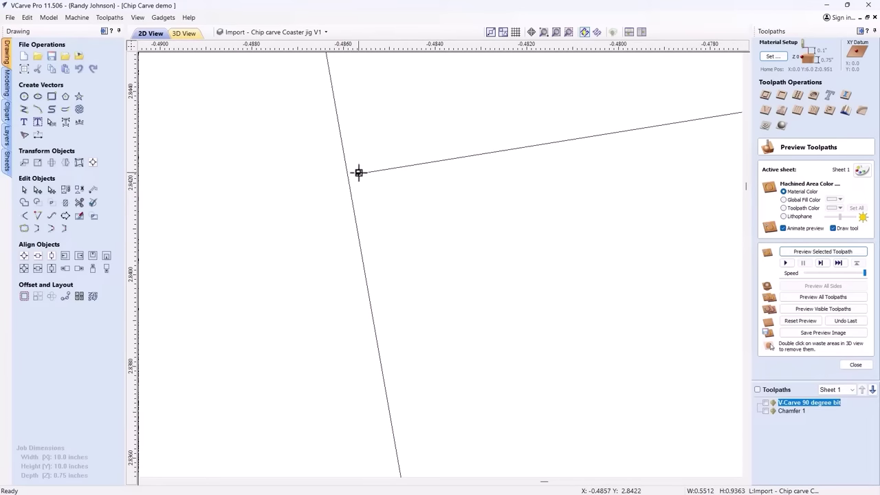
pyautogui.moveTo(358, 172); pyautogui.dragTo(317, 180)
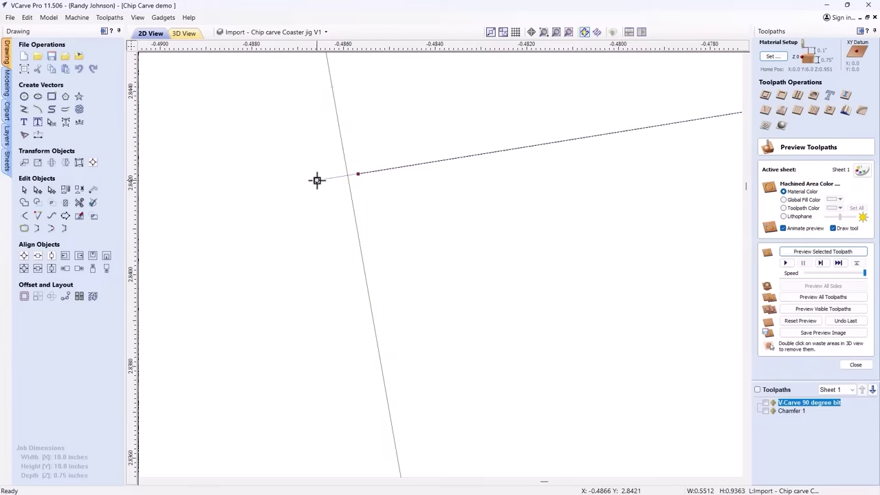
# Trim away the left side line between the two arcs, separating the upper and lower outer shapes
pyautogui.click(93, 205)
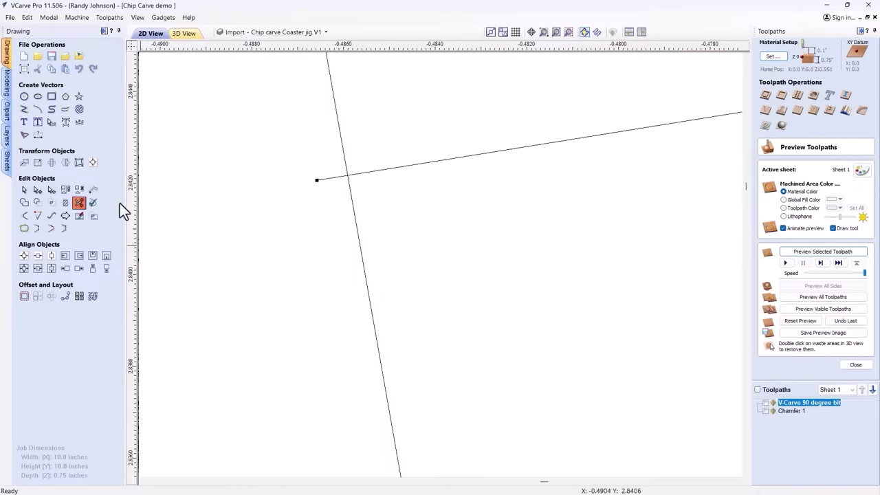
pyautogui.scroll(-6, 342, 219)
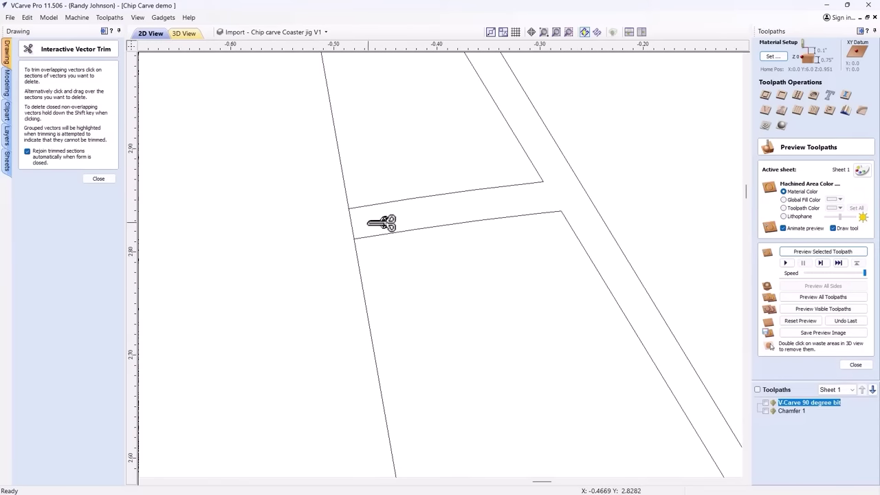
pyautogui.click(352, 224)
pyautogui.click(98, 179)
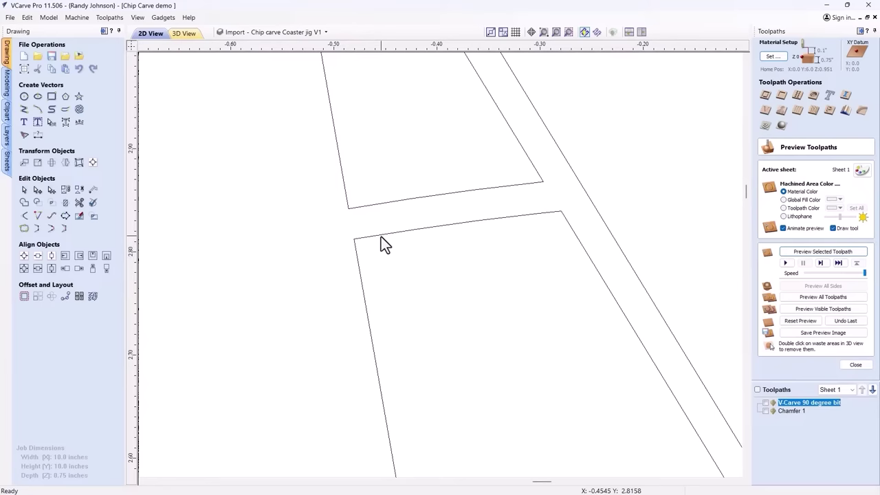
# Delete the lower outer shape in the segment's left half
pyautogui.scroll(-4, 381, 237)
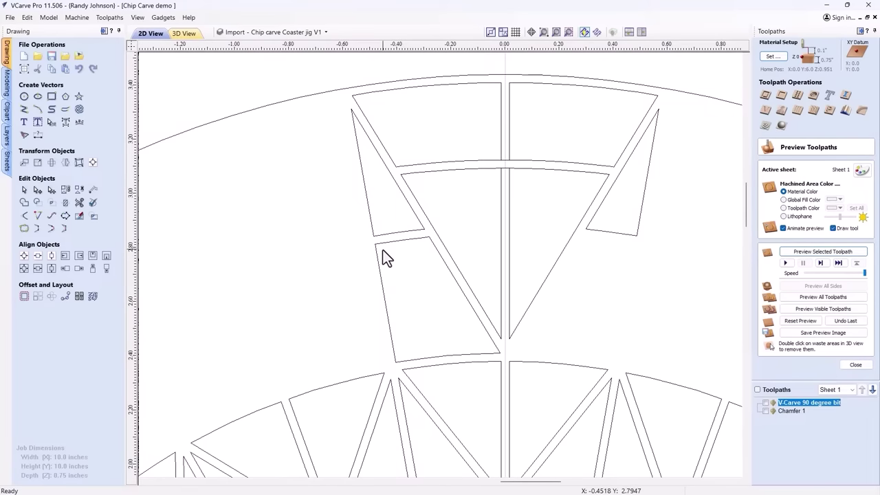
pyautogui.click(377, 277)
pyautogui.press('Delete')
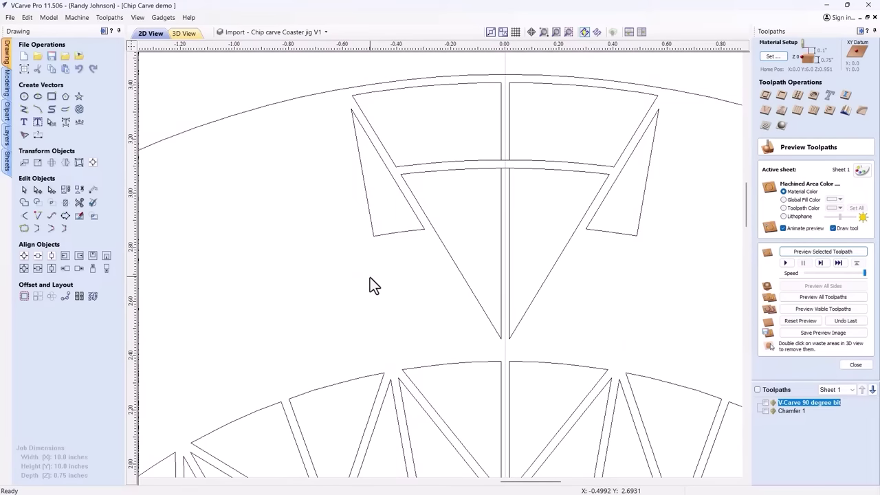
# Circular-copy the whole outer border segment into 18 rotated items over 360 degrees, centred at X 0, Y 0
pyautogui.scroll(-1, 370, 279)
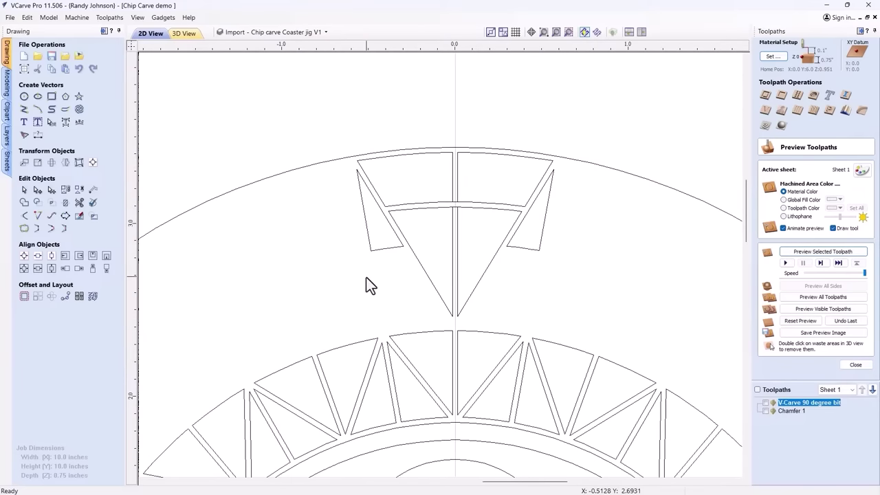
pyautogui.scroll(-1, 444, 251)
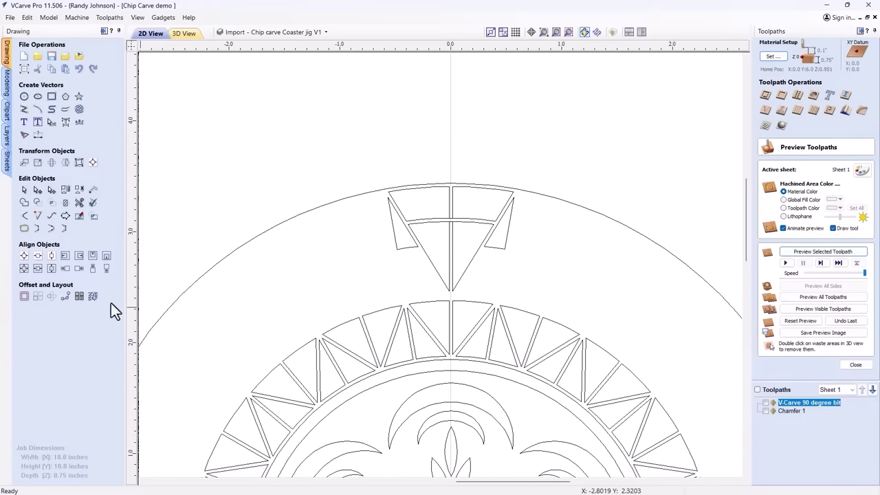
pyautogui.moveTo(367, 179); pyautogui.dragTo(538, 307)
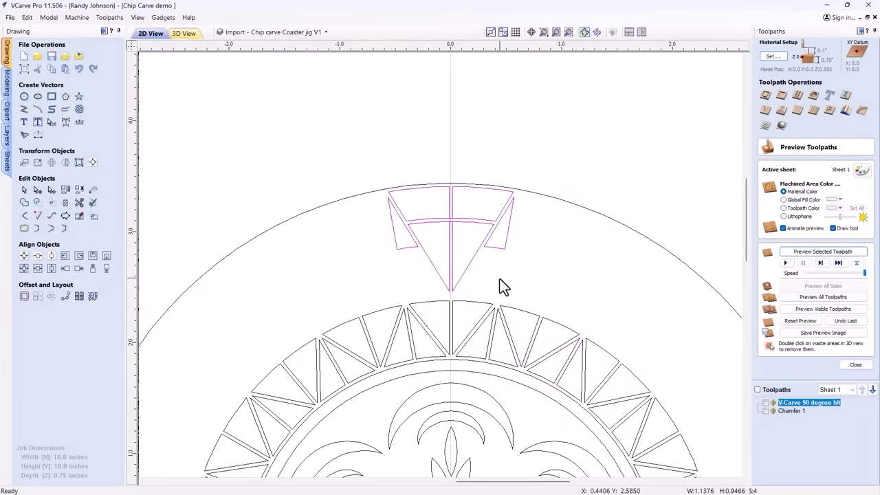
pyautogui.click(39, 297)
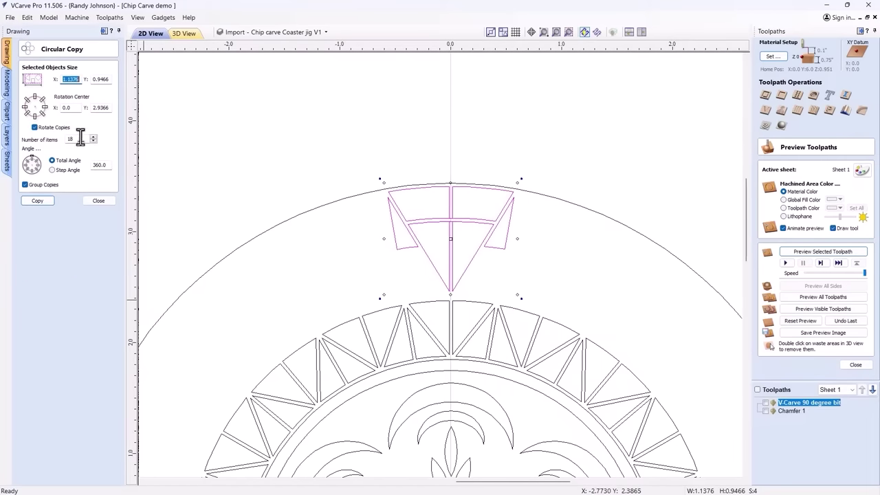
pyautogui.doubleClick(110, 108)
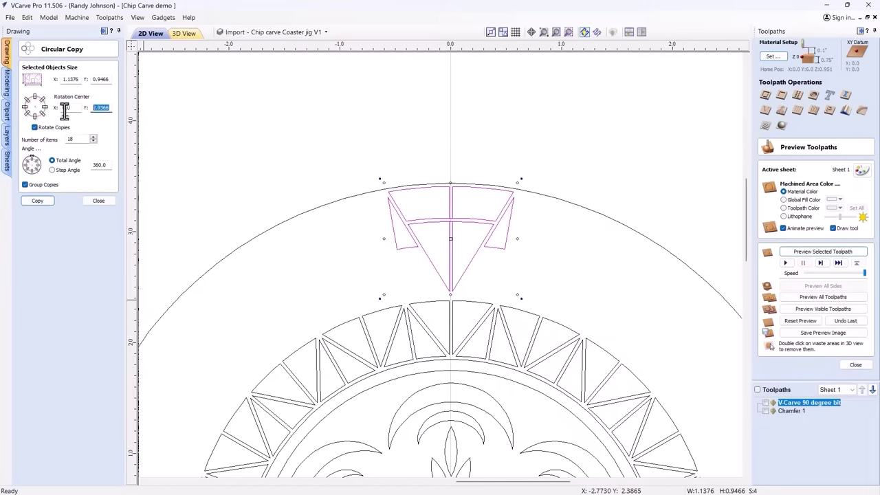
pyautogui.click(38, 202)
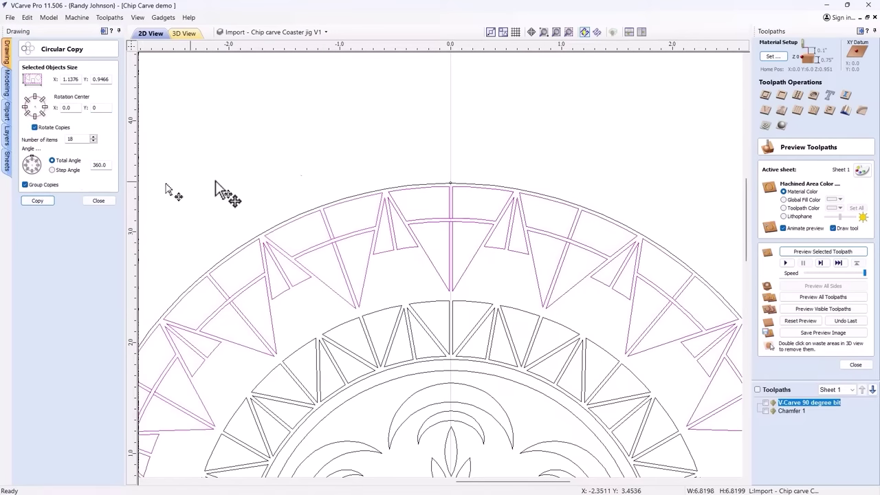
pyautogui.scroll(-3, 388, 169)
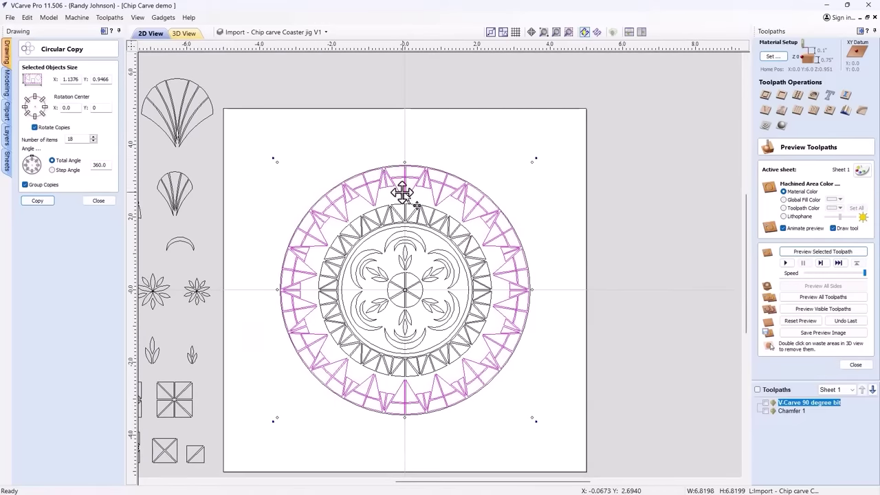
pyautogui.scroll(3, 411, 194)
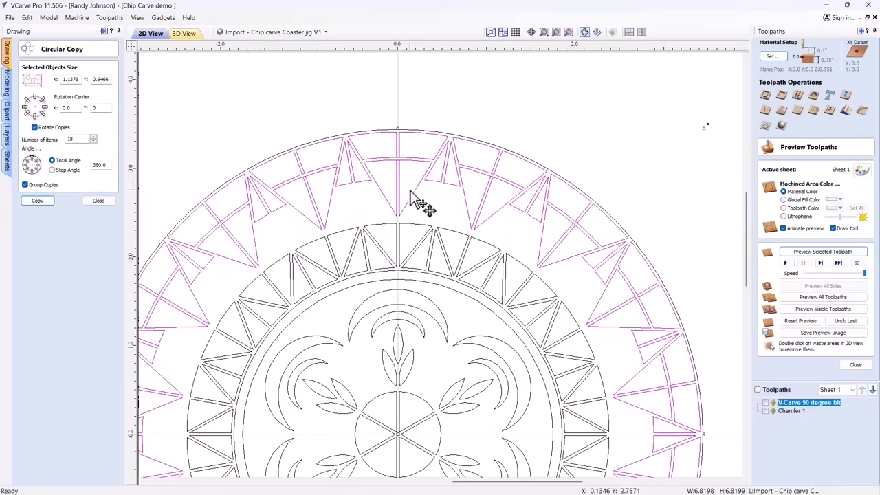
pyautogui.click(98, 200)
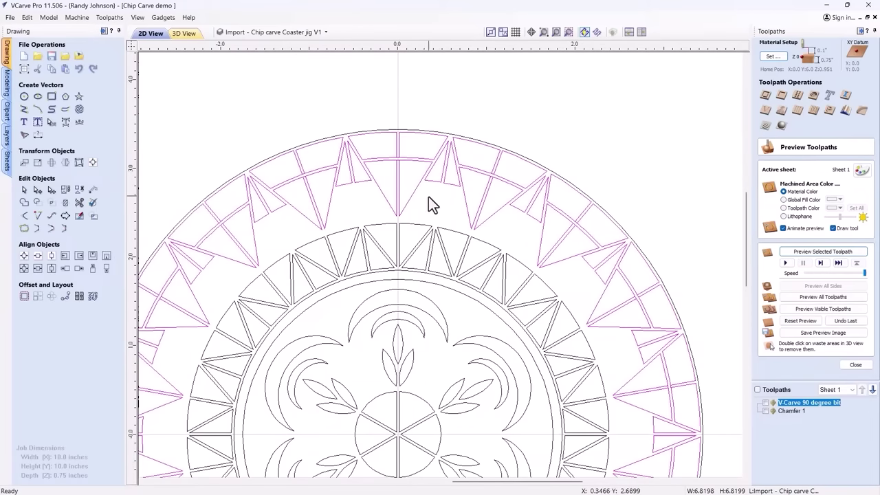
# Rotate the outer border ring about X 0, Y 0 by a relative angle of 5 degrees, applying the rotation twice
pyautogui.click(52, 163)
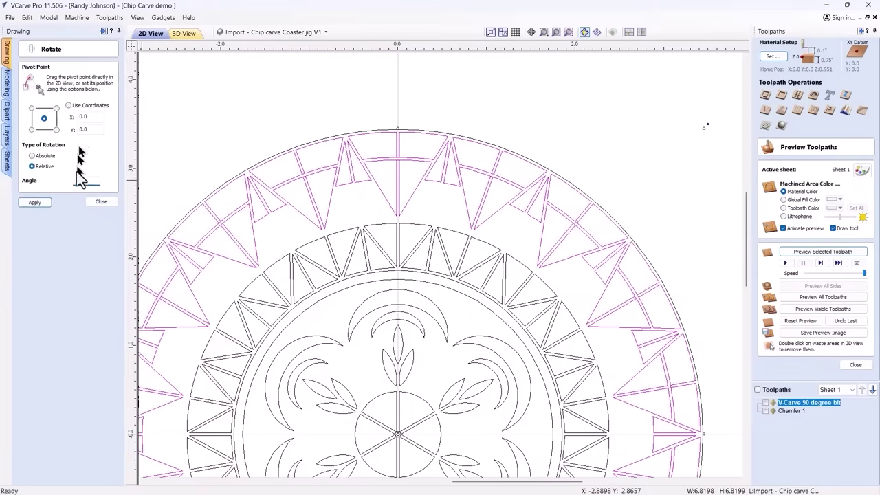
pyautogui.click(68, 105)
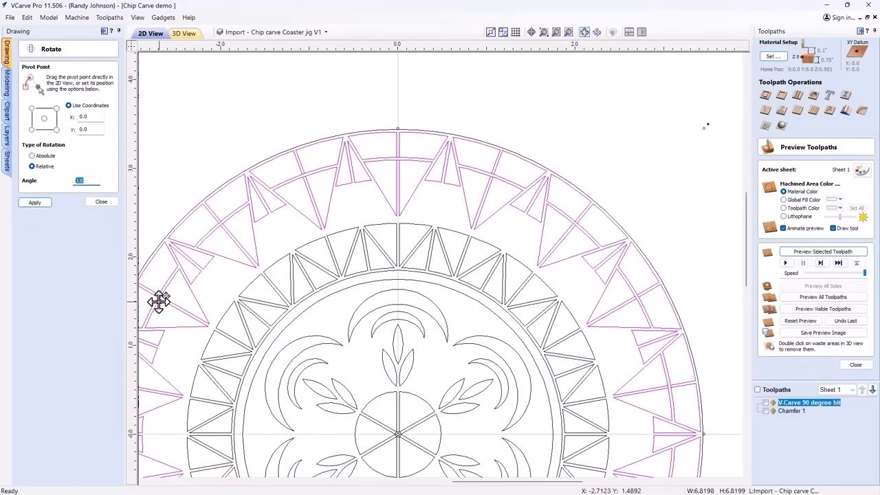
pyautogui.write('5')
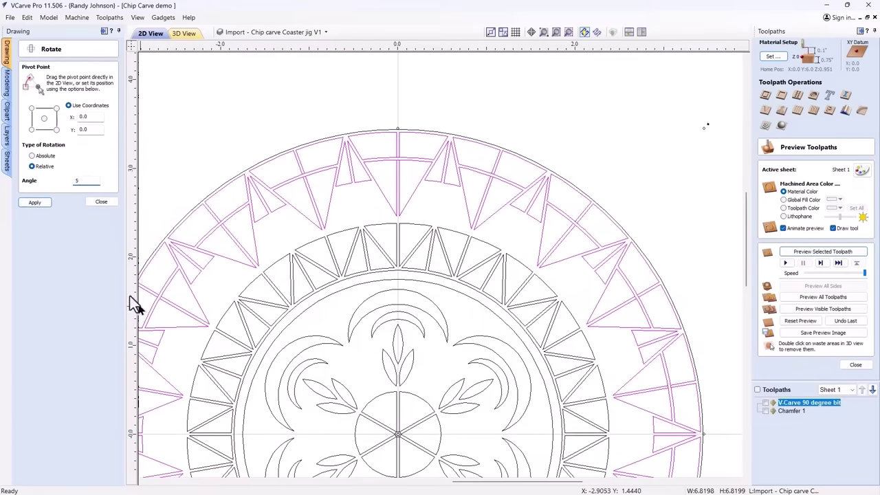
pyautogui.click(34, 203)
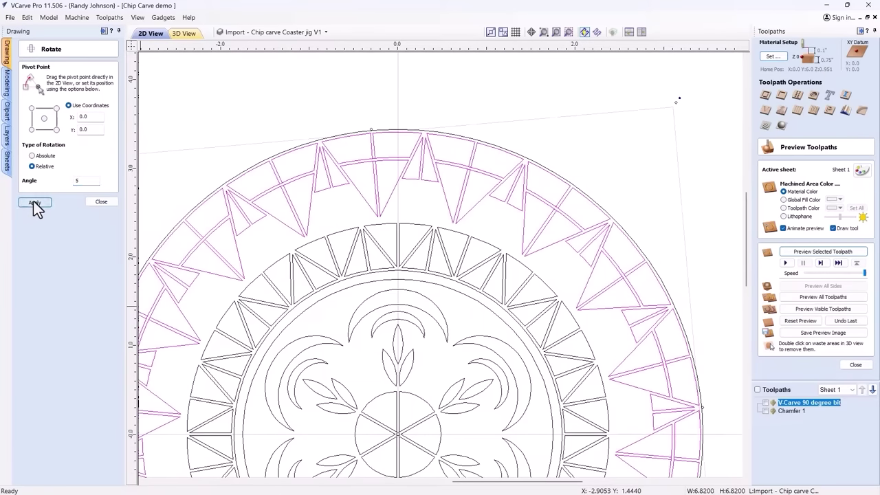
pyautogui.click(34, 203)
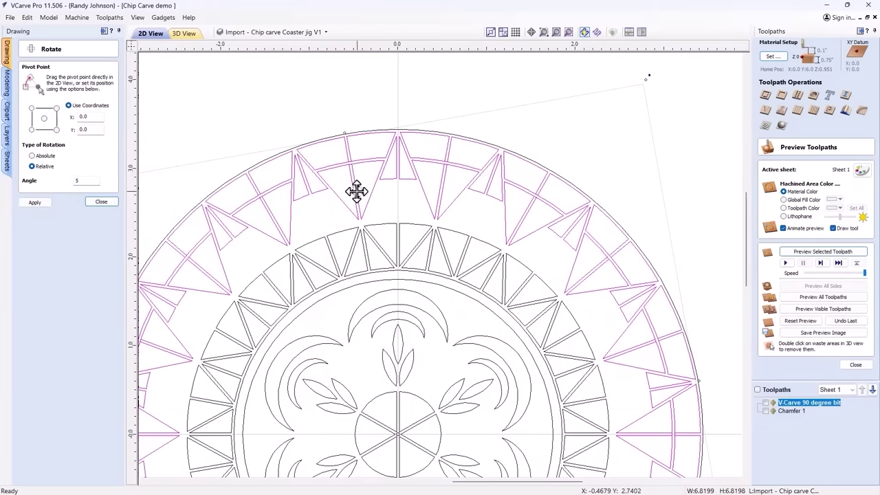
pyautogui.click(101, 203)
# Move the smaller three-leaf motif from beside the material into the ring gap below the uppermost border point, centred on the vertical axis
pyautogui.scroll(-4, 428, 216)
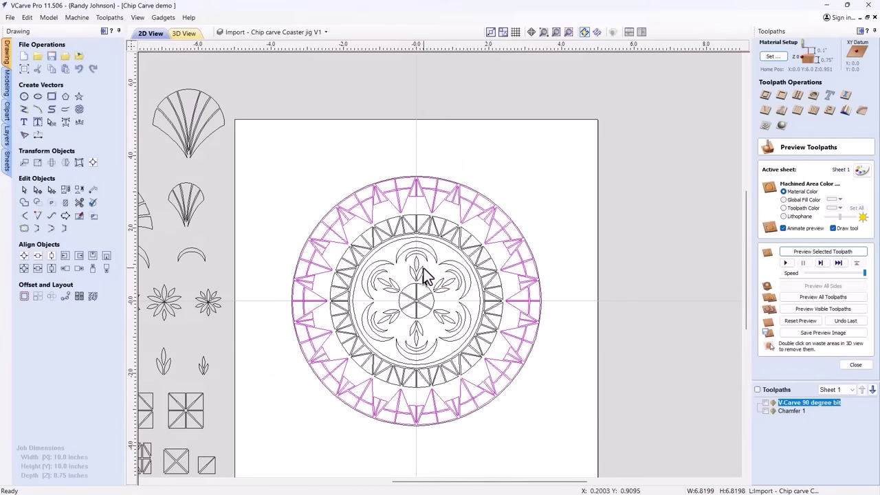
pyautogui.click(205, 367)
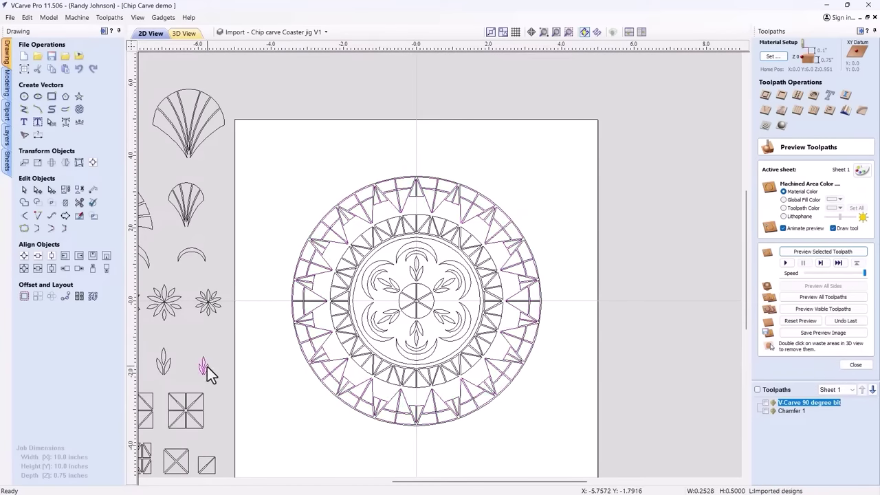
pyautogui.moveTo(207, 371); pyautogui.dragTo(421, 204)
pyautogui.scroll(4, 420, 204)
pyautogui.scroll(3, 420, 204)
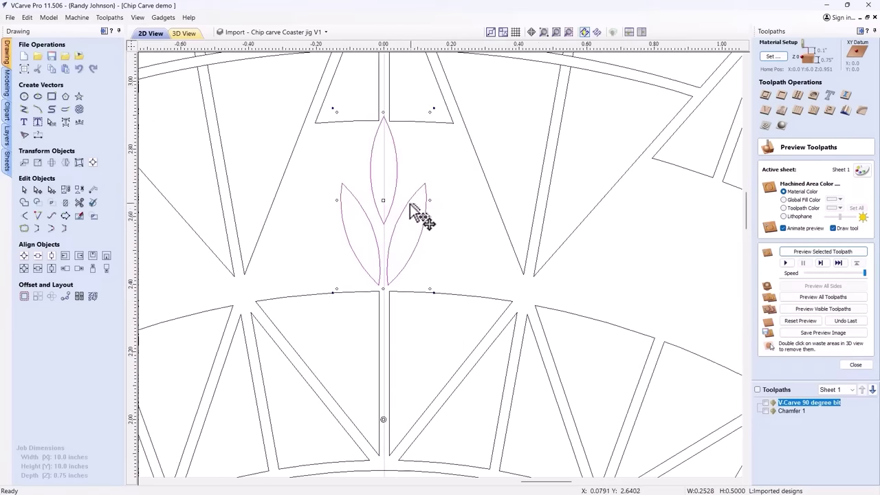
# Scale the three-leaf motif to a height of 0.4 inches with its width and height linked
pyautogui.click(38, 163)
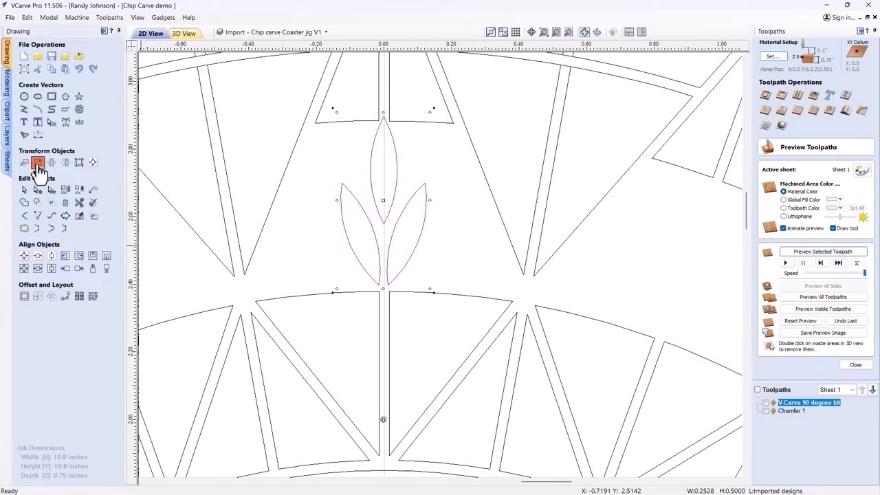
pyautogui.doubleClick(56, 217)
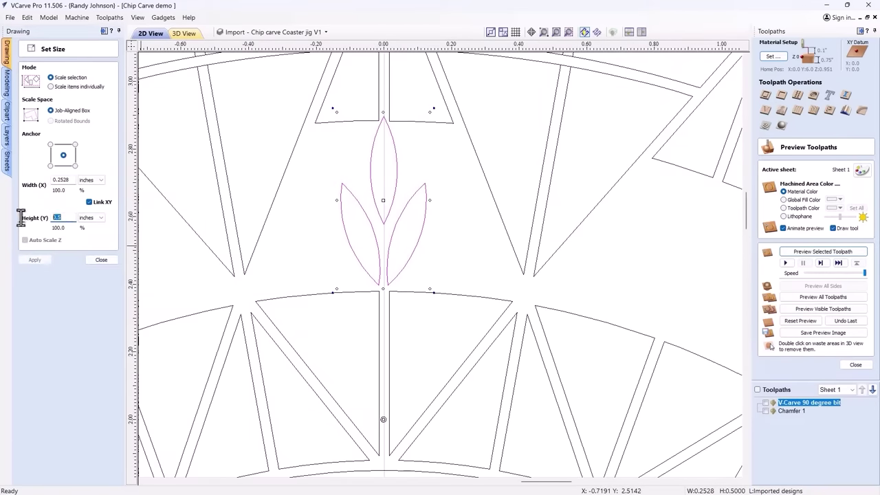
pyautogui.write('.4')
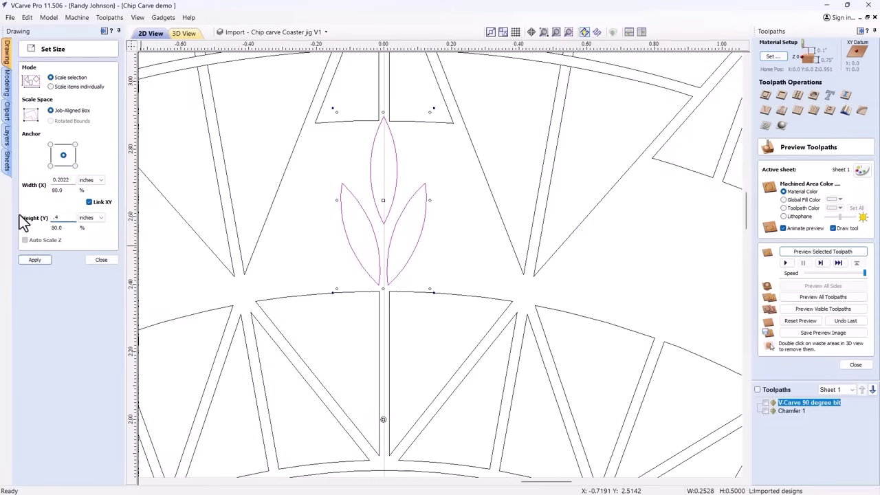
pyautogui.click(33, 260)
pyautogui.click(98, 260)
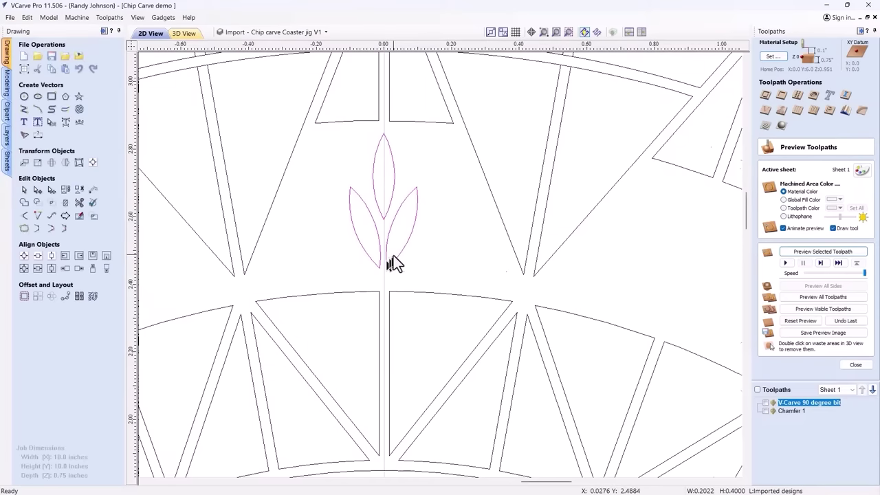
# Unlink the motif's width from its height and set the width to 0.4 inches
pyautogui.scroll(-3, 395, 255)
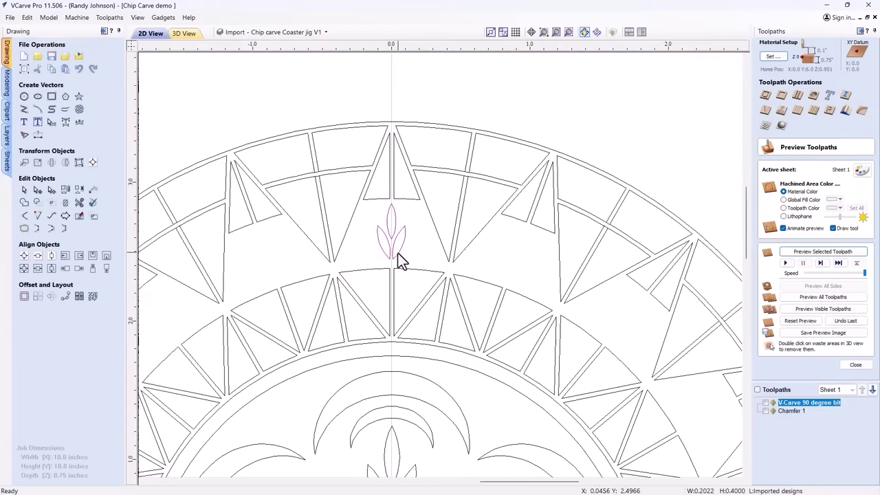
pyautogui.click(38, 163)
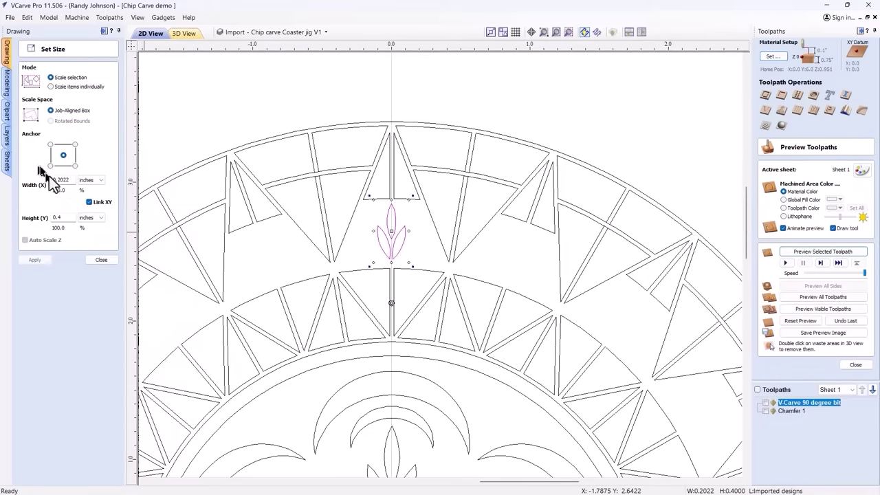
pyautogui.click(89, 202)
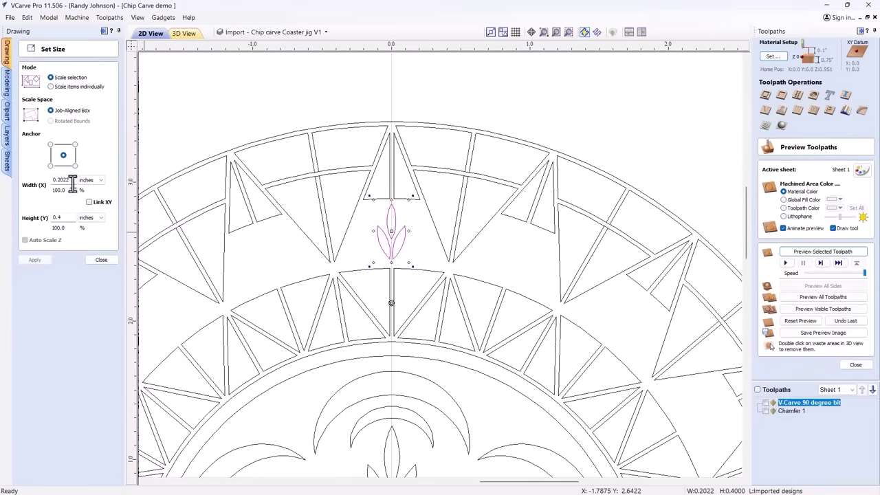
pyautogui.moveTo(74, 181); pyautogui.dragTo(21, 183)
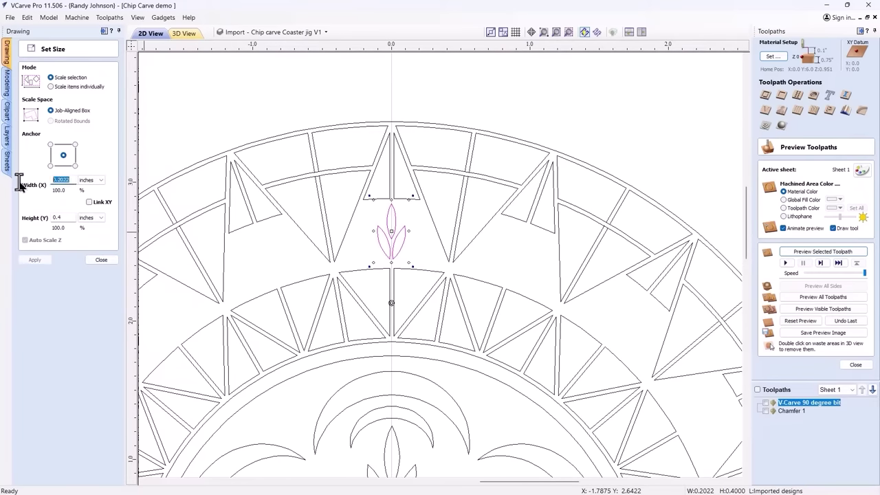
pyautogui.write('0.4001')
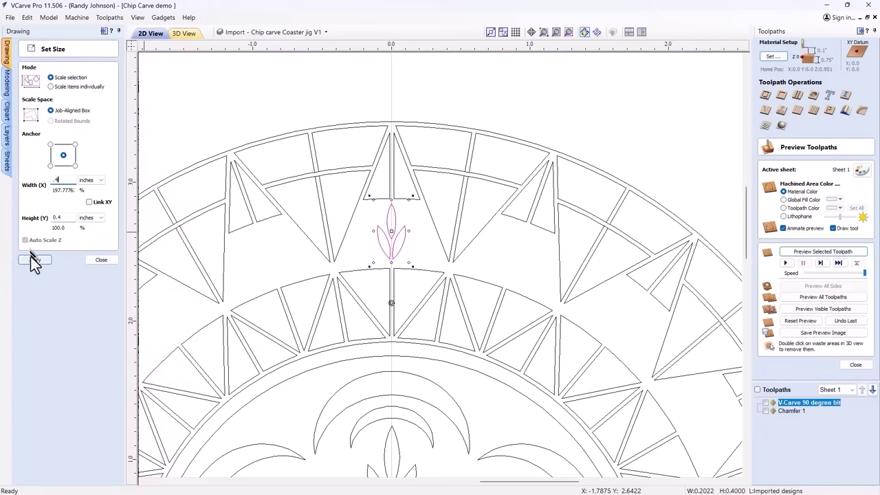
pyautogui.click(33, 260)
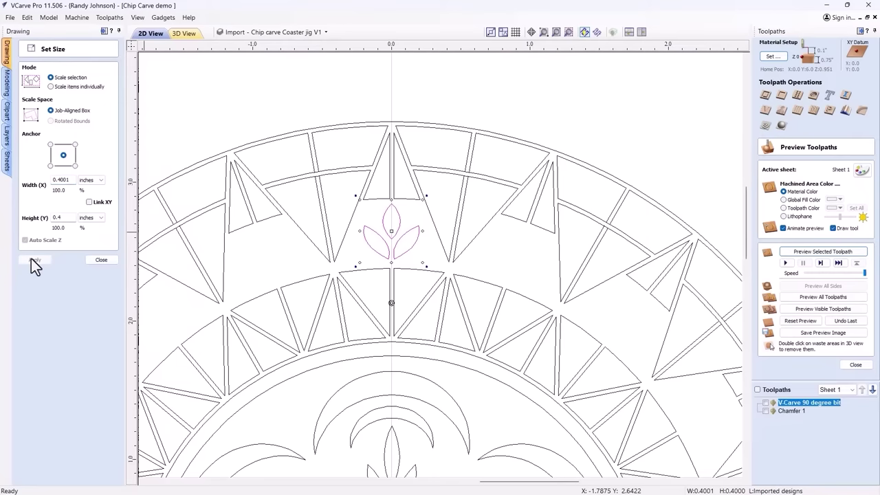
pyautogui.click(104, 260)
# Set the width of the three-leaf motif in the outer border to 0.3 inches
pyautogui.scroll(-5, 410, 255)
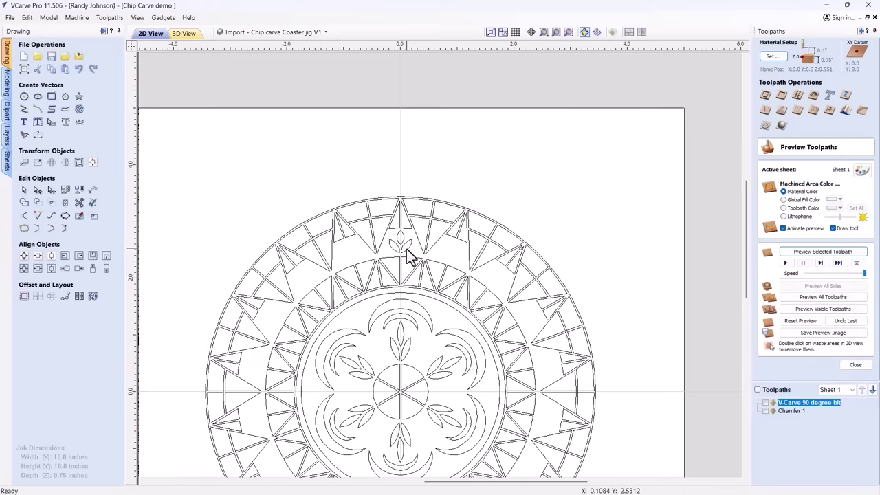
pyautogui.click(406, 251)
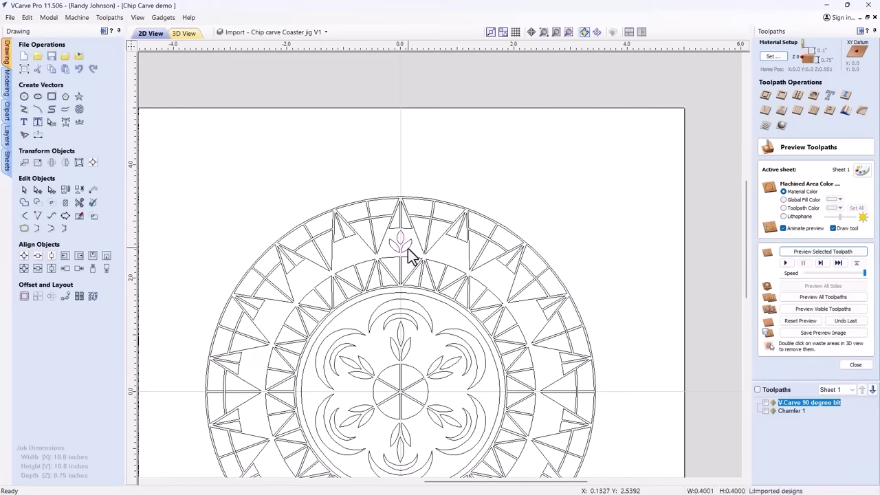
pyautogui.scroll(5, 408, 249)
pyautogui.scroll(1, 408, 247)
pyautogui.click(38, 163)
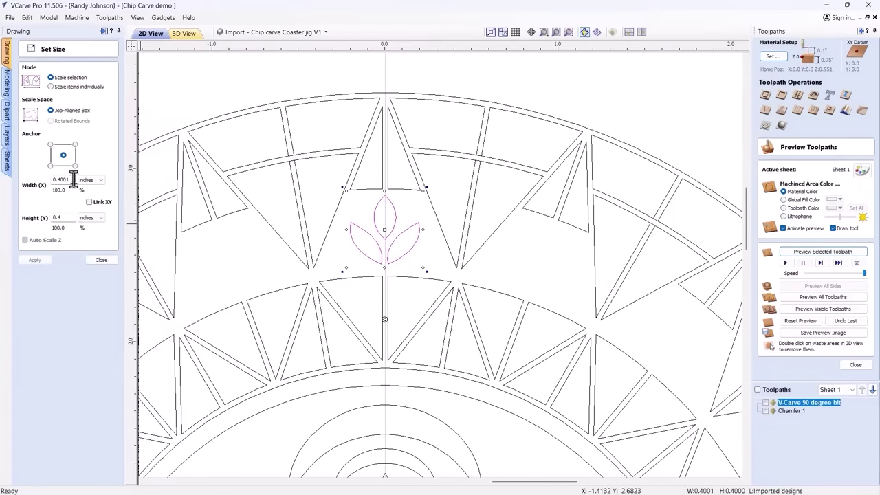
pyautogui.moveTo(71, 179); pyautogui.dragTo(9, 177)
pyautogui.write('.3')
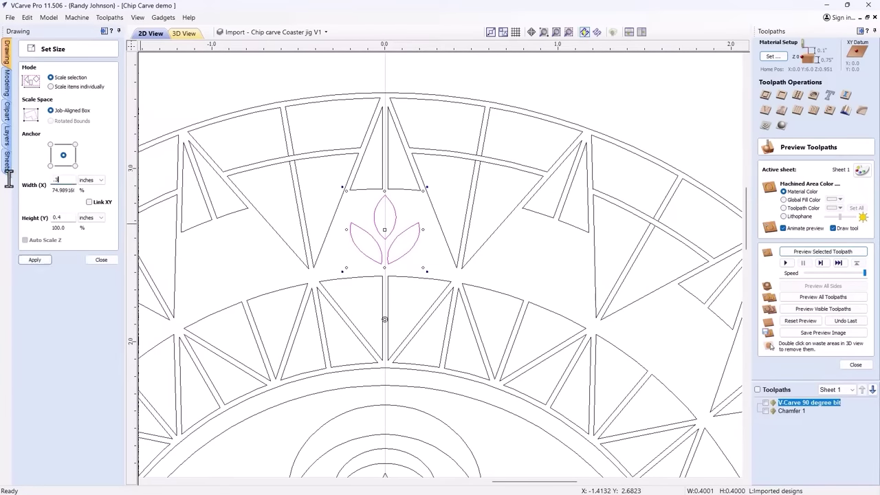
pyautogui.click(34, 261)
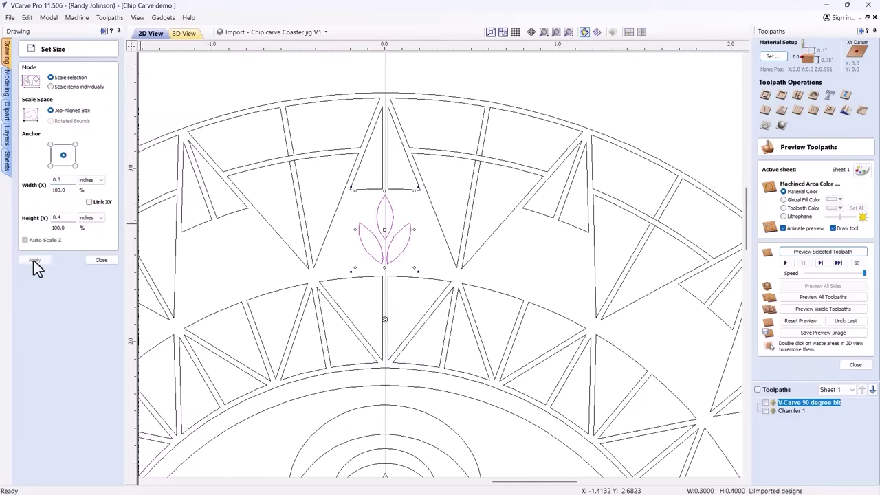
pyautogui.click(101, 260)
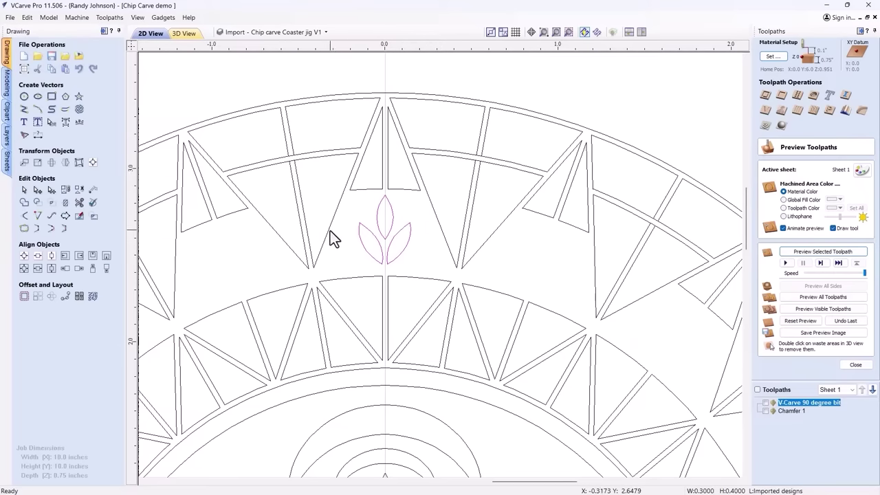
# Circular-copy the three-leaf motif into 18 rotated items over 360 degrees, centred at X 0, Y 0
pyautogui.click(66, 295)
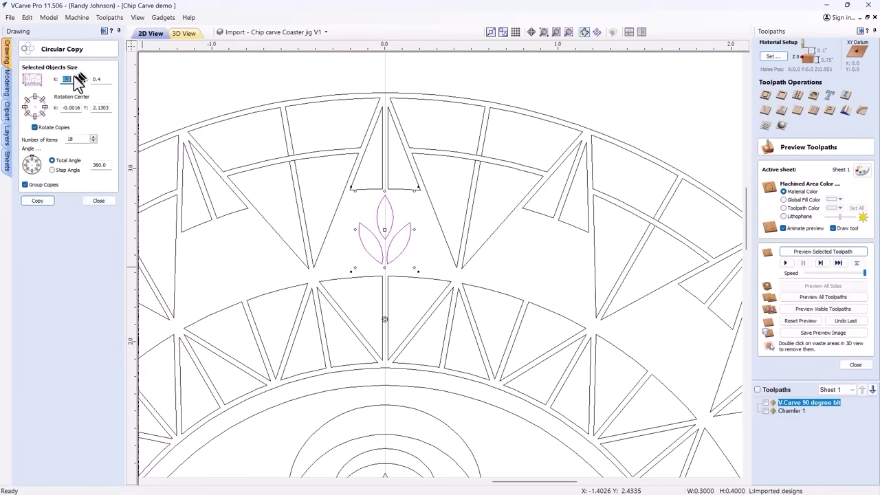
pyautogui.doubleClick(103, 108)
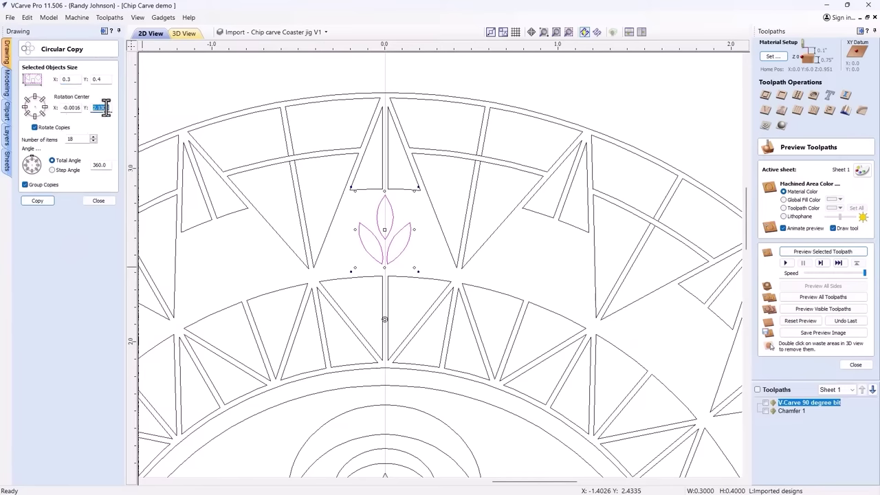
pyautogui.write('0')
pyautogui.doubleClick(69, 108)
pyautogui.write('0')
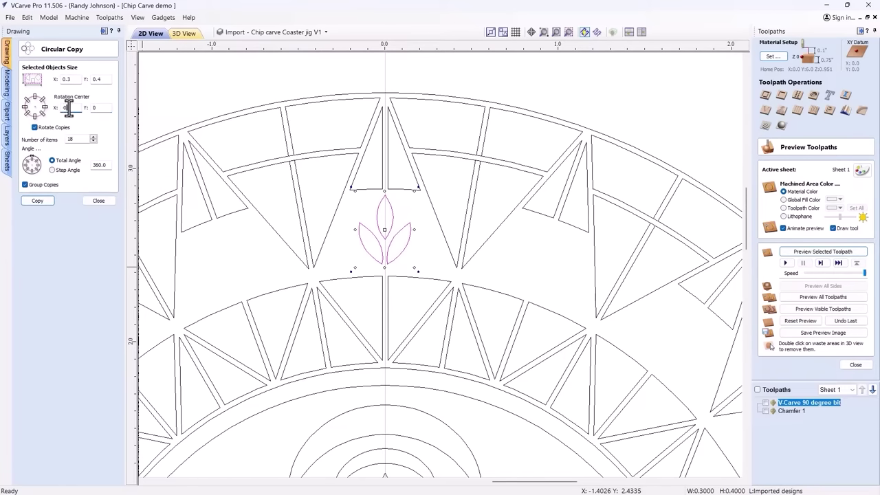
pyautogui.click(37, 201)
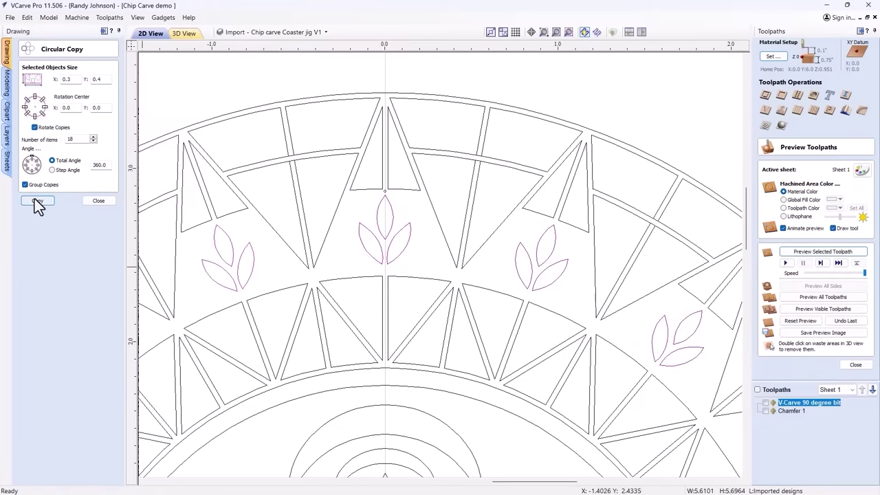
pyautogui.click(98, 200)
# Edit the V-Carve 90 degree bit toolpath to use all the coaster's vectors except the outermost circle, and recalculate it
pyautogui.scroll(-6, 371, 192)
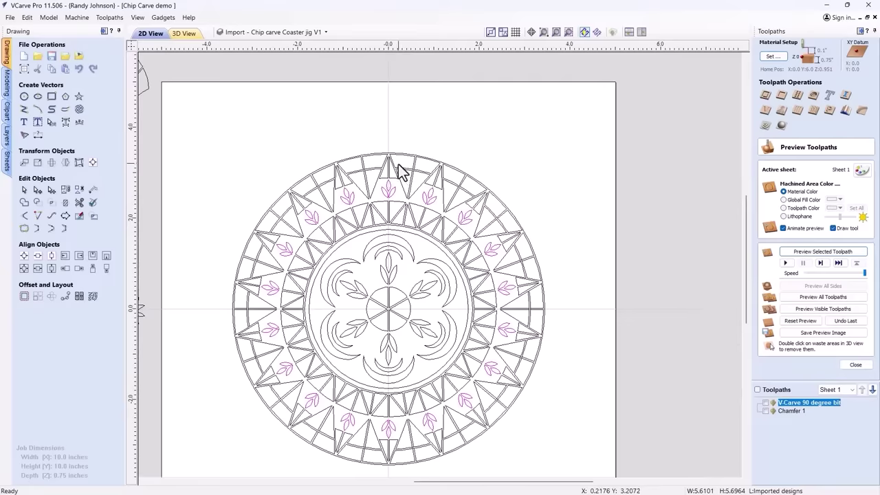
pyautogui.scroll(-1, 401, 172)
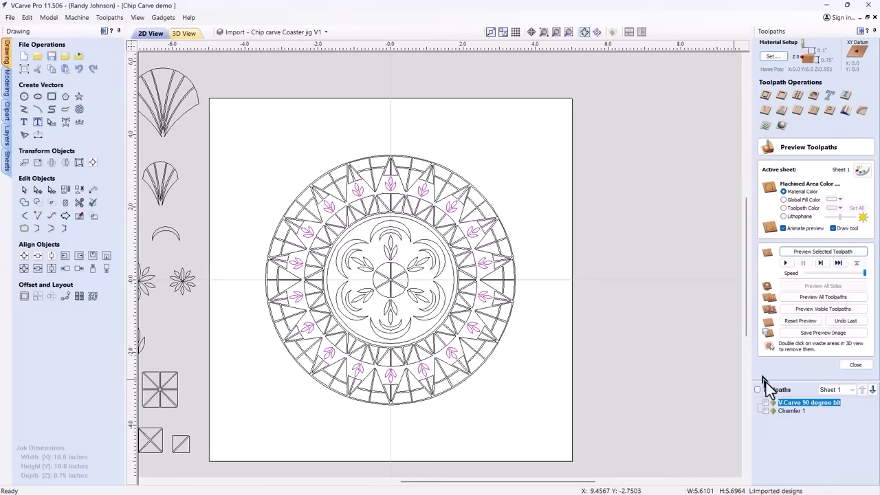
pyautogui.doubleClick(795, 403)
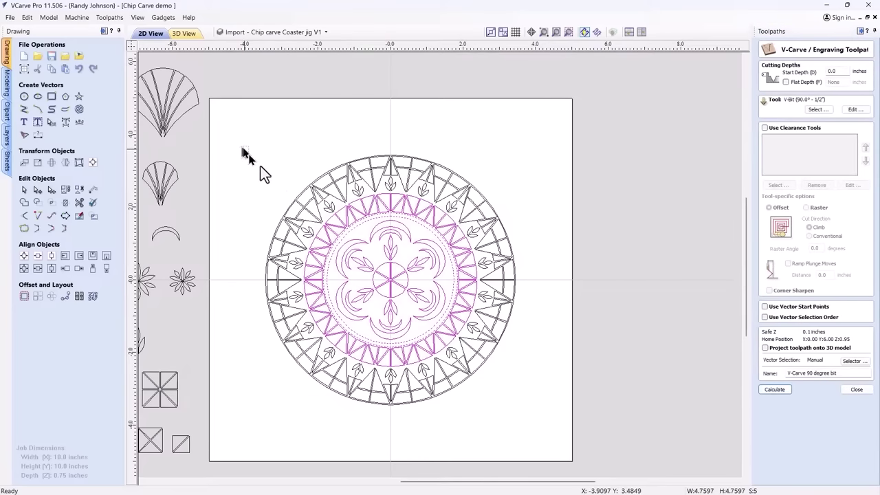
pyautogui.moveTo(241, 146); pyautogui.dragTo(585, 442)
pyautogui.scroll(3, 444, 395)
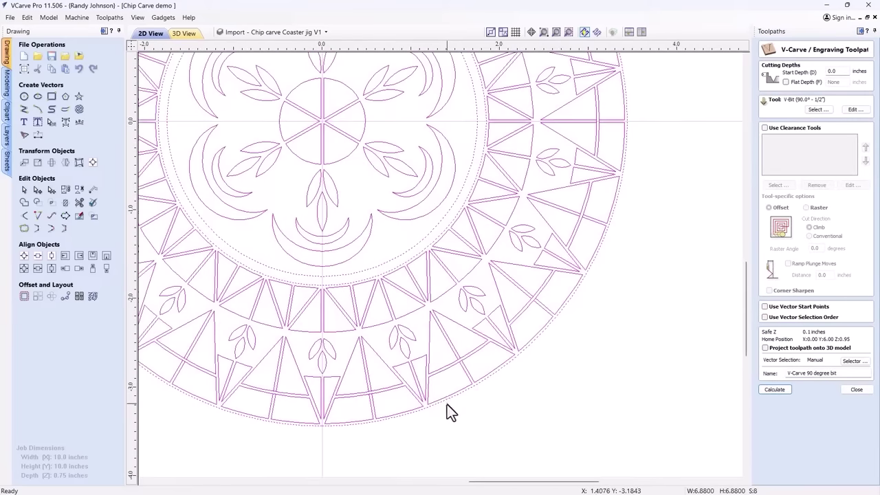
pyautogui.keyDown('shift'); pyautogui.click(454, 400); pyautogui.keyUp('shift')
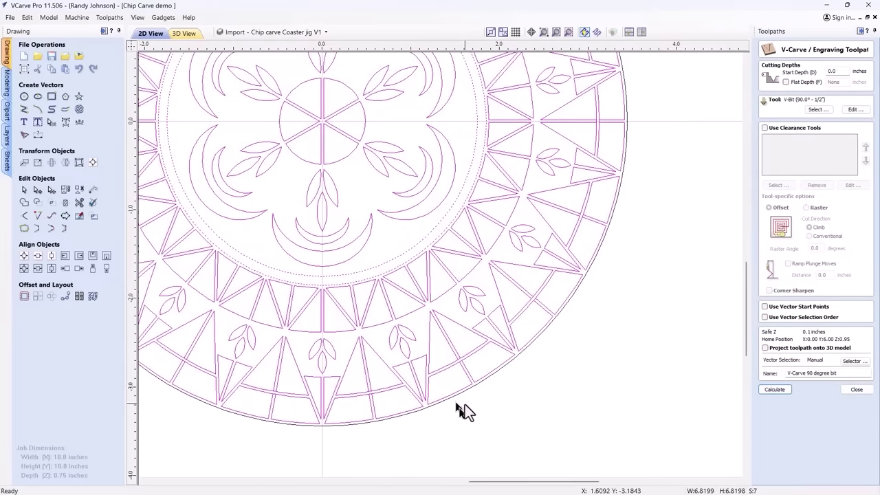
pyautogui.scroll(-3, 468, 402)
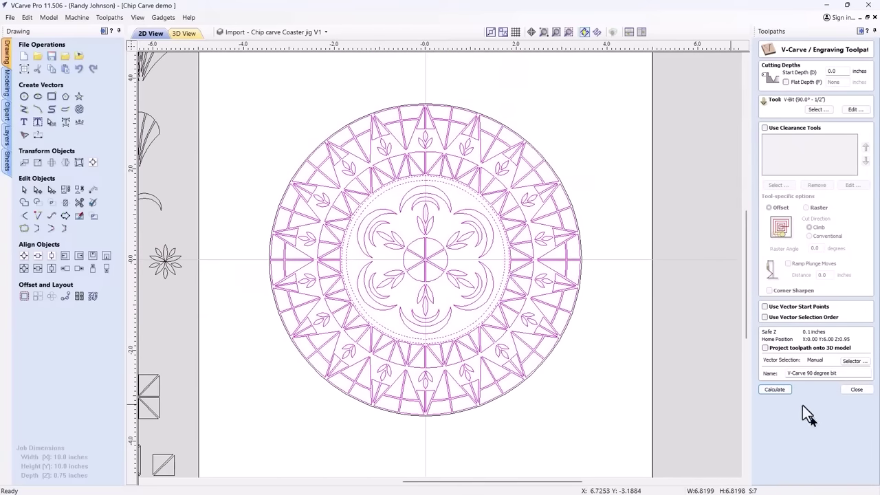
pyautogui.click(772, 389)
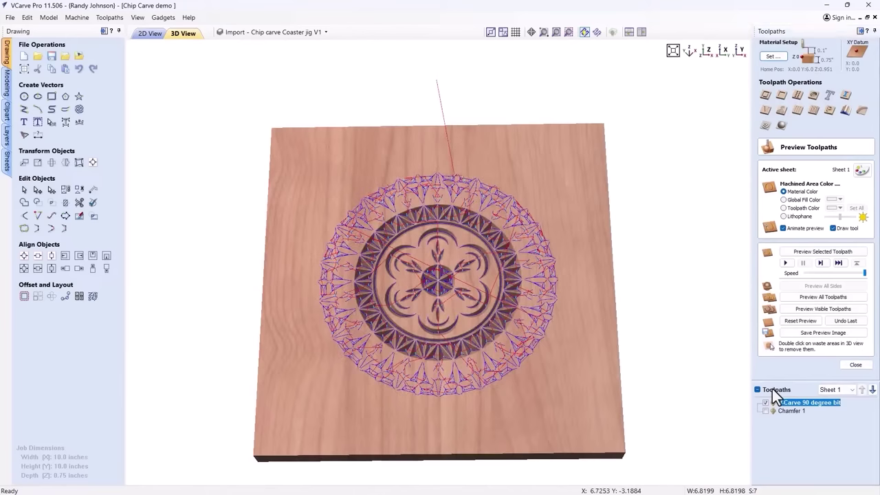
# Reset the toolpath preview and simulate the V-Carve 90 degree bit toolpath on a clean blank, viewing the carved coaster from above
pyautogui.click(798, 321)
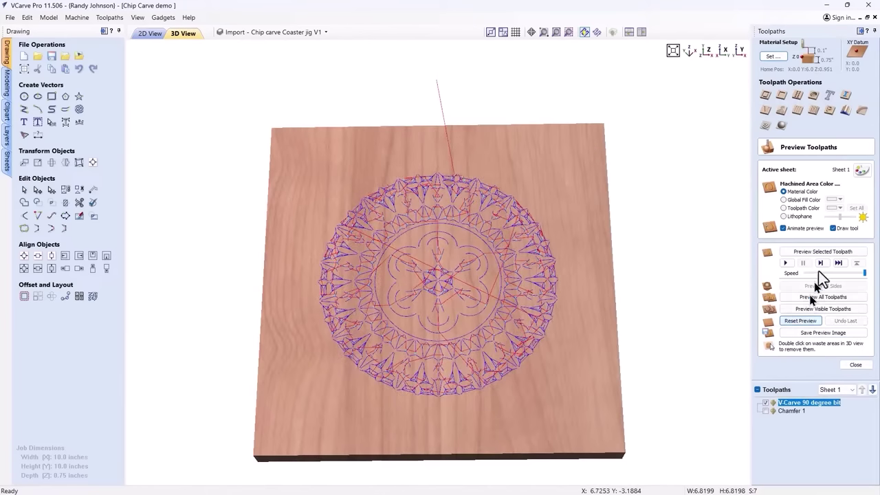
pyautogui.click(823, 251)
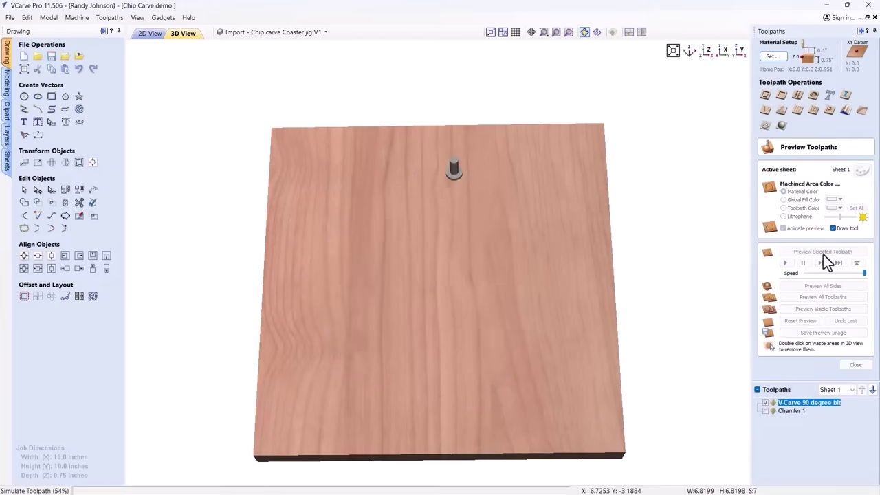
pyautogui.moveTo(509, 386); pyautogui.dragTo(479, 437)
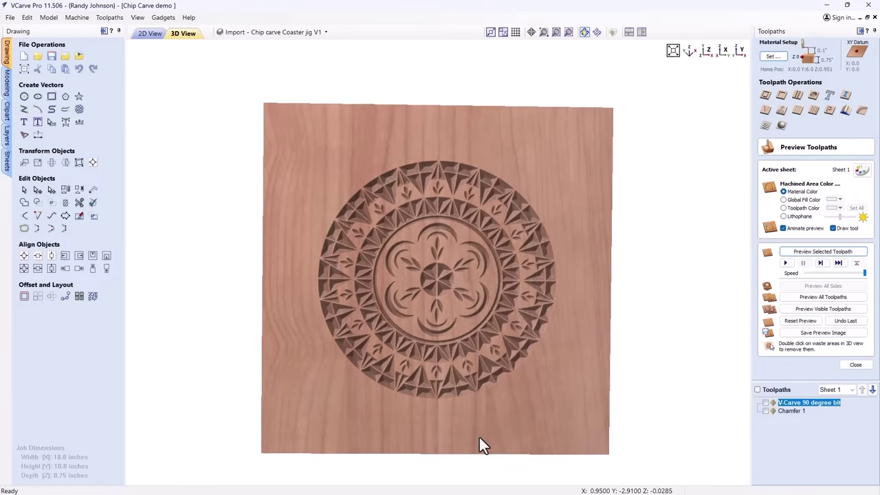
pyautogui.scroll(3, 456, 352)
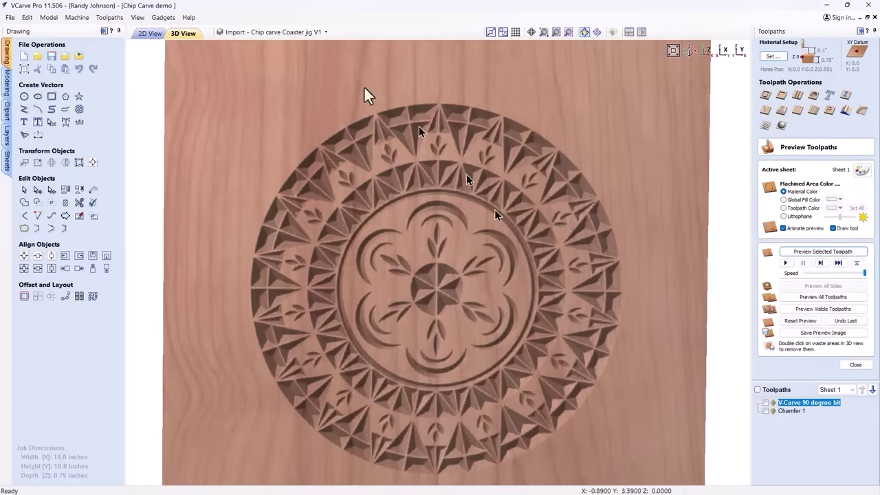
# Offset the coaster's outermost circle outwards by 0.1 inches, keeping the original circle
pyautogui.click(150, 34)
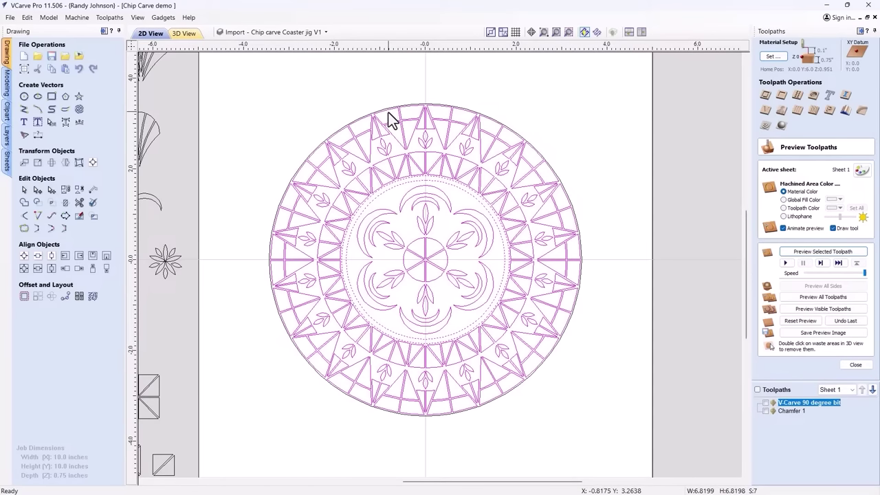
pyautogui.scroll(2, 389, 120)
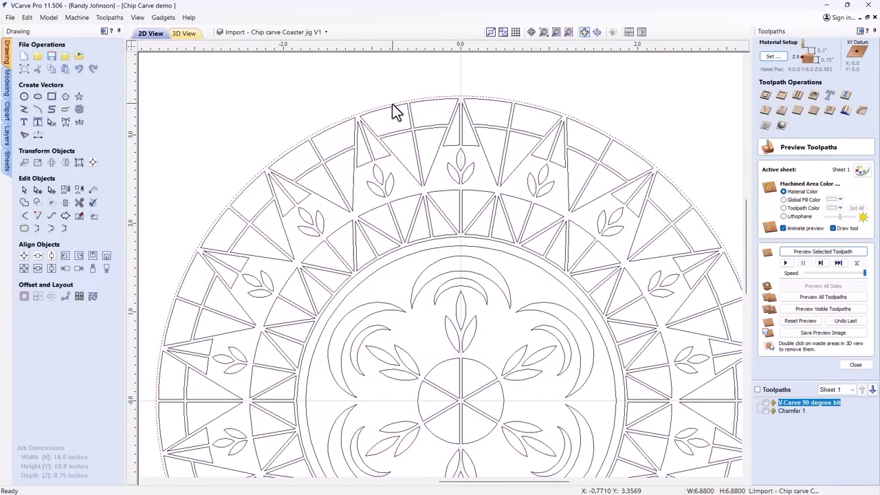
pyautogui.click(24, 296)
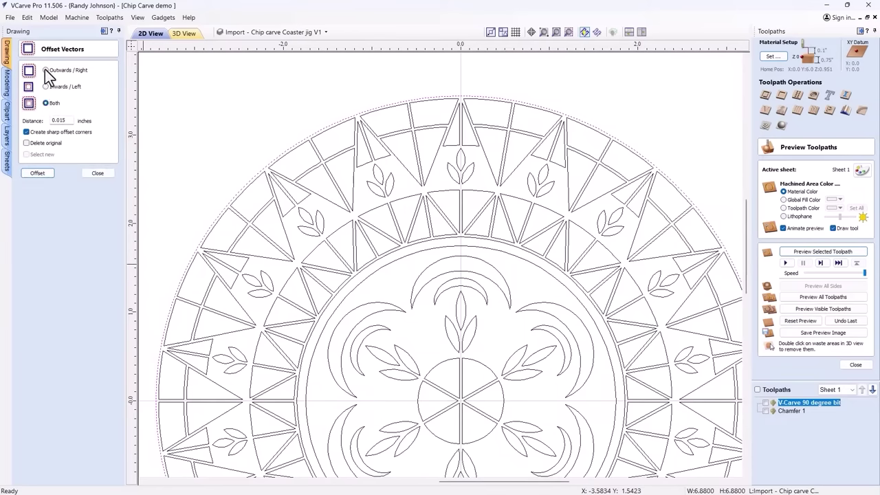
pyautogui.click(45, 70)
pyautogui.moveTo(64, 121); pyautogui.dragTo(27, 122)
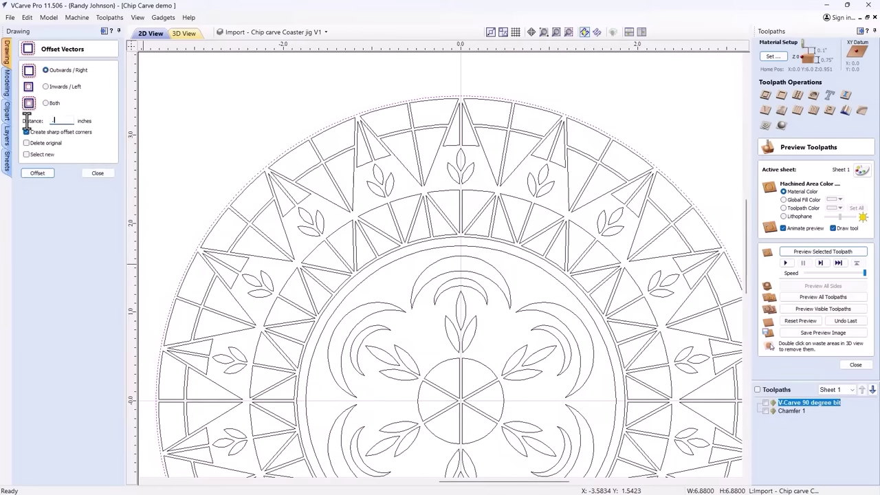
pyautogui.write('.1')
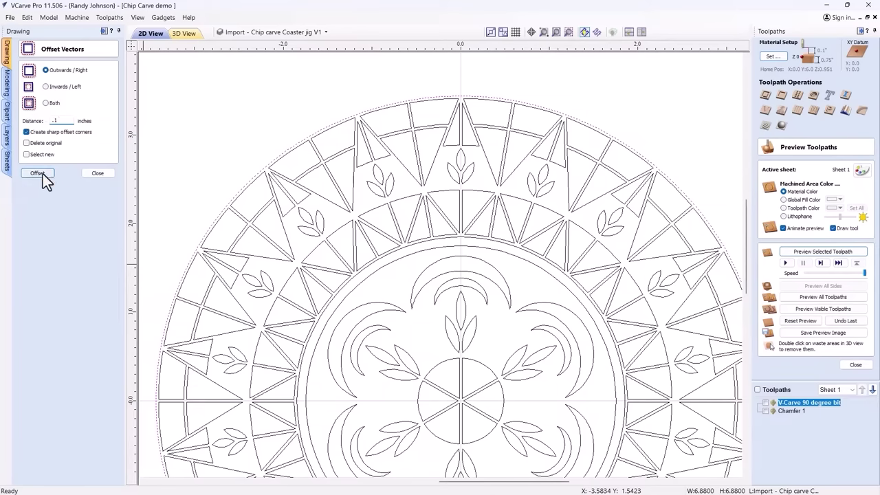
pyautogui.click(42, 171)
pyautogui.click(97, 173)
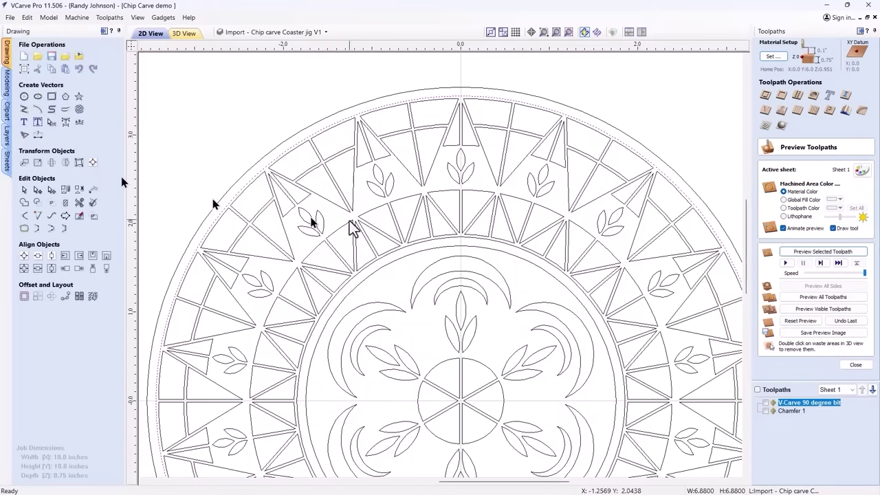
# Add the two outermost circles to the V-Carve 90 degree bit toolpath, then recalculate and preview it
pyautogui.press('F6')
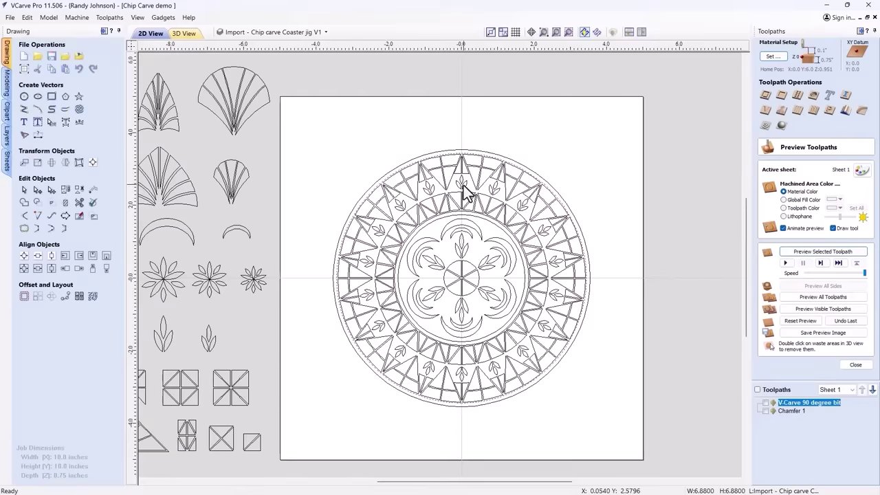
pyautogui.doubleClick(810, 402)
pyautogui.scroll(5, 572, 370)
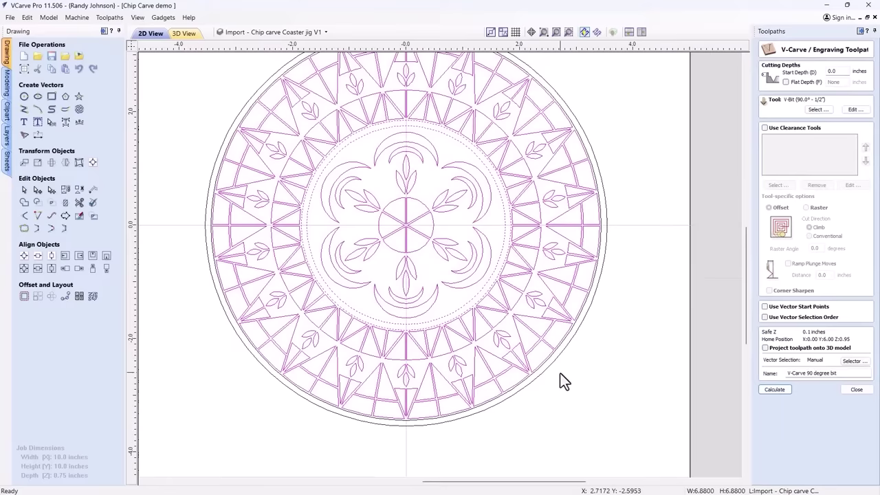
pyautogui.keyDown('shift'); pyautogui.click(535, 345); pyautogui.keyUp('shift')
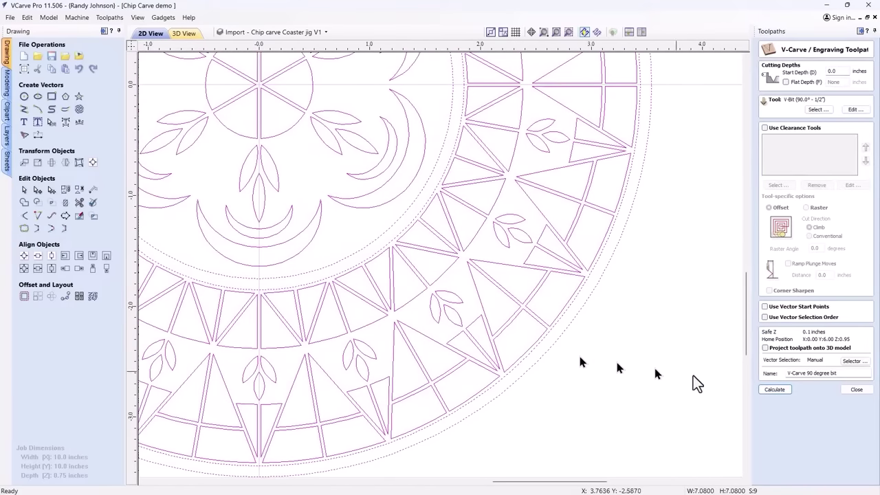
pyautogui.click(773, 389)
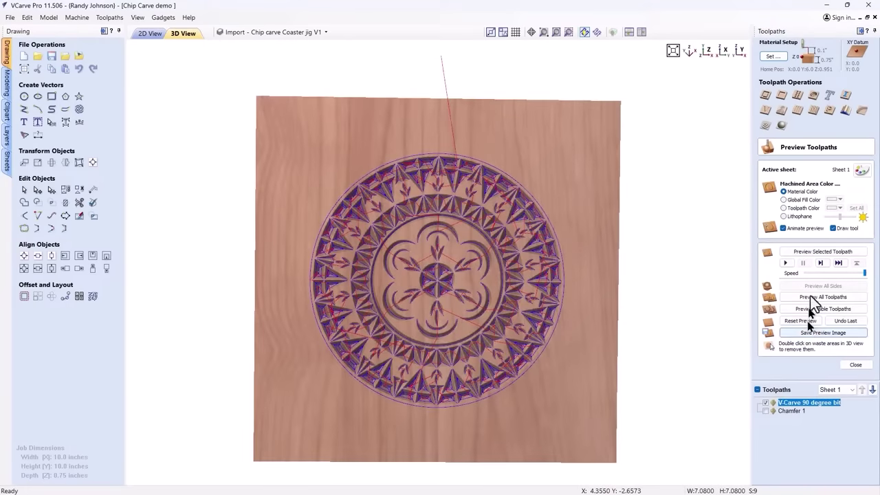
pyautogui.click(820, 250)
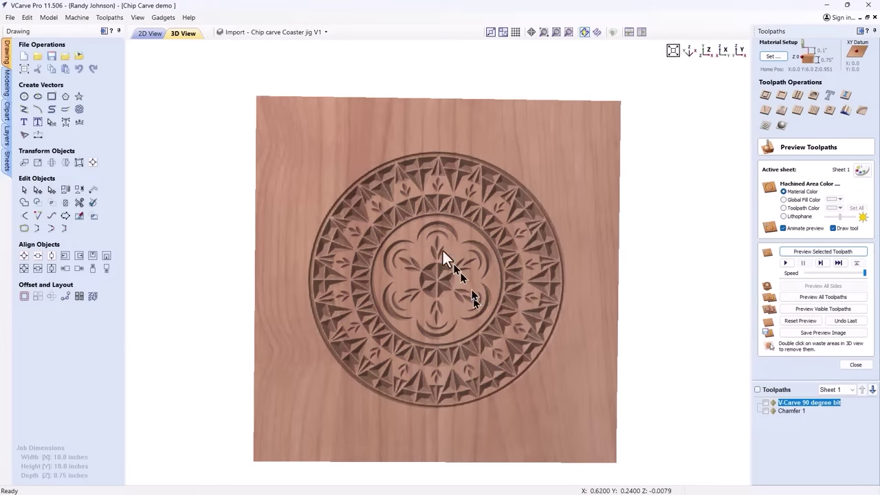
# Examine the small square motifs beside the coaster and the space available around the circular design
pyautogui.click(149, 34)
pyautogui.scroll(-4, 480, 219)
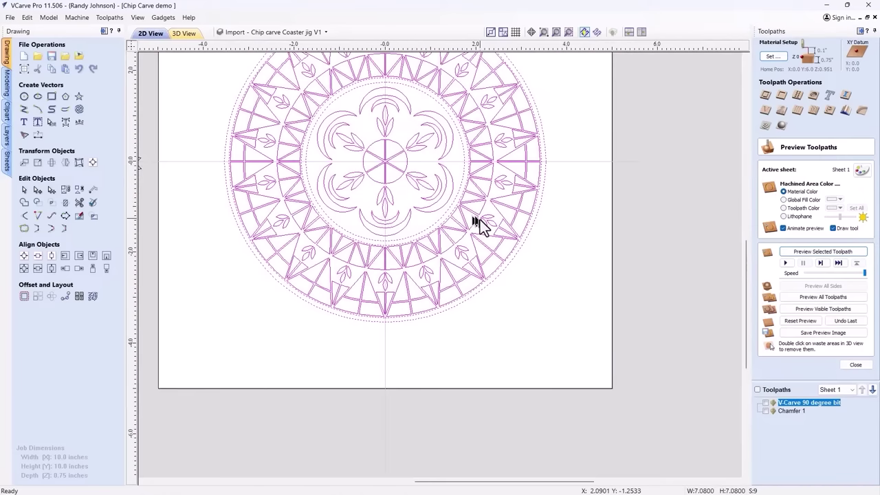
pyautogui.scroll(-1, 504, 292)
pyautogui.scroll(1, 479, 219)
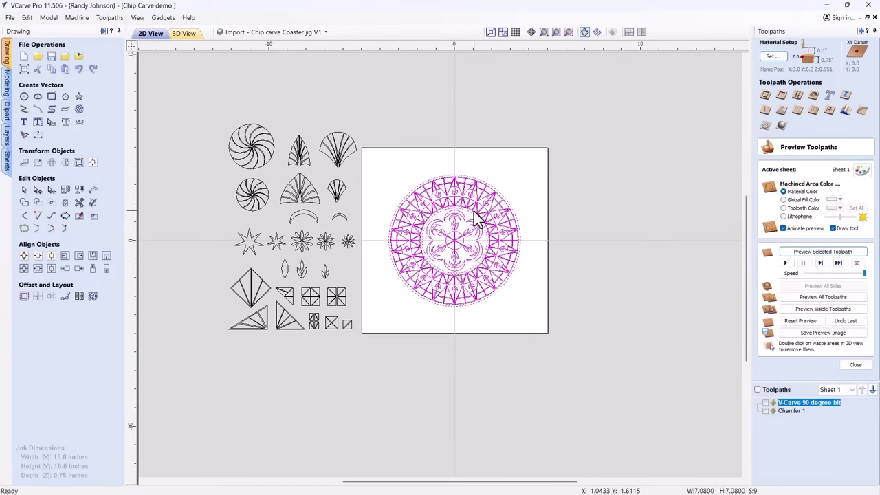
pyautogui.scroll(2, 351, 328)
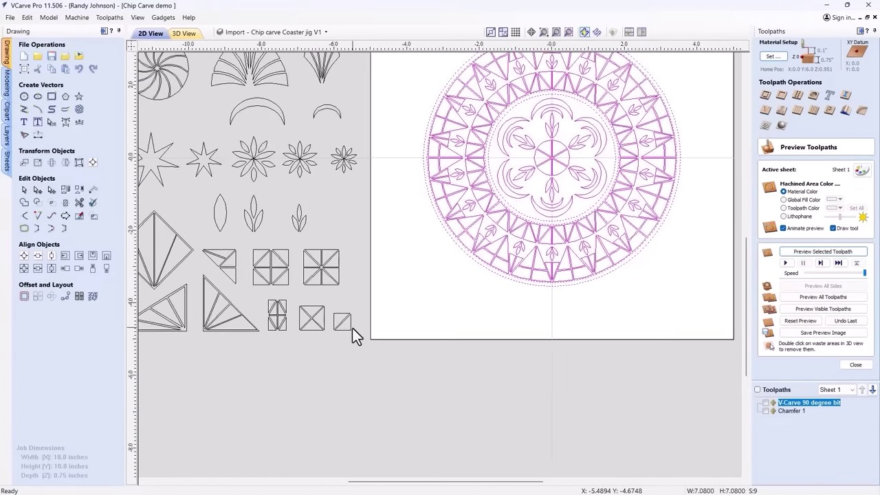
pyautogui.scroll(1, 347, 324)
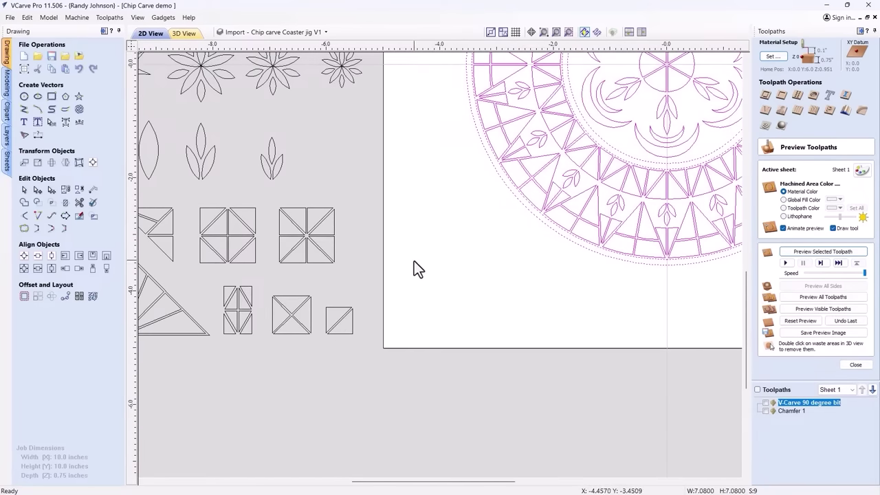
pyautogui.scroll(-1, 414, 262)
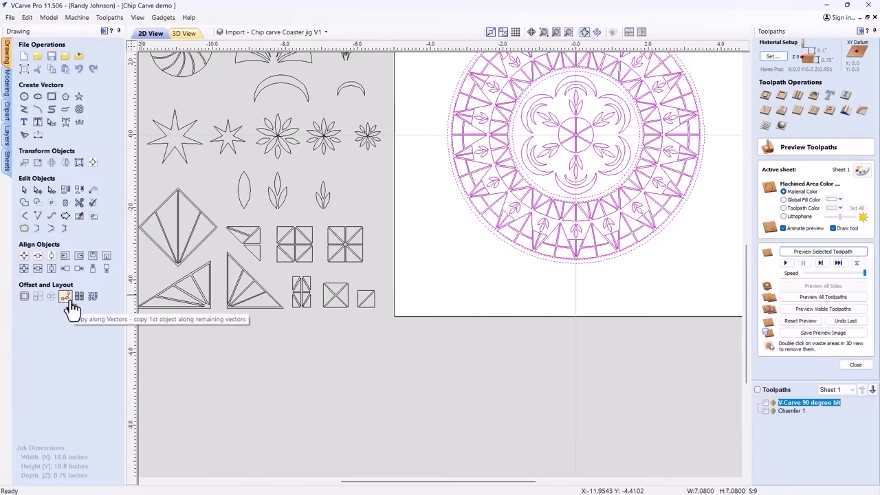
pyautogui.scroll(-2, 381, 315)
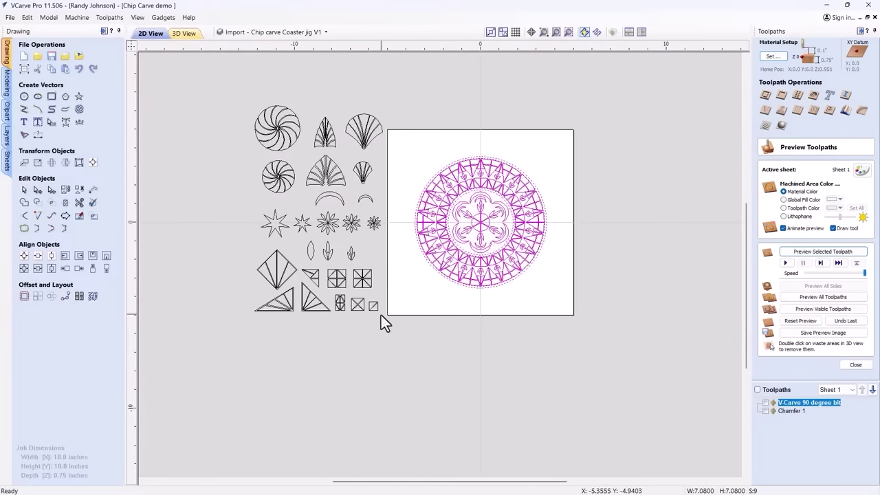
# Draw an 8 by 8 inch rectangle with square corners, centred at X 0, Y 0
pyautogui.click(52, 97)
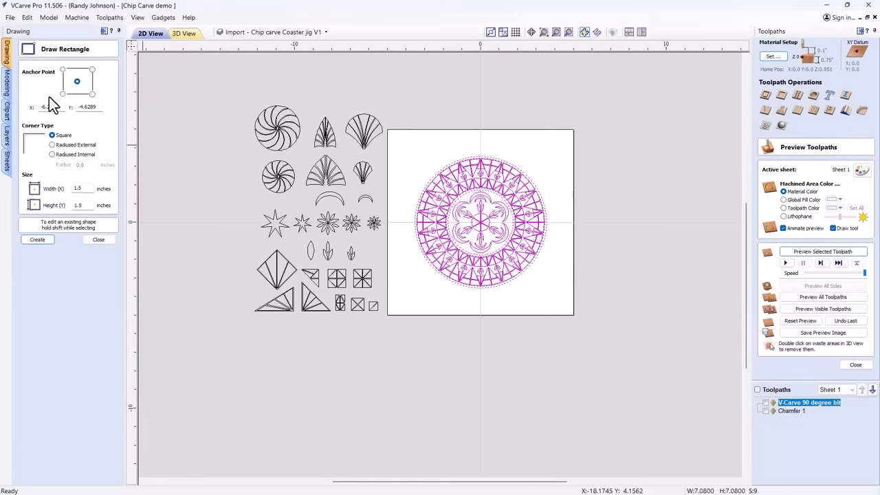
pyautogui.moveTo(62, 106); pyautogui.dragTo(21, 111)
pyautogui.write('0')
pyautogui.moveTo(98, 107); pyautogui.dragTo(55, 107)
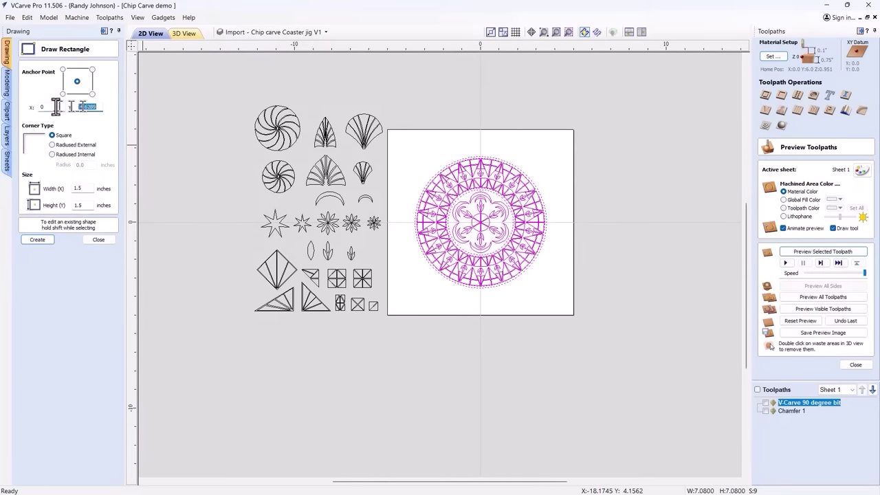
pyautogui.write('0')
pyautogui.moveTo(88, 188); pyautogui.dragTo(71, 188)
pyautogui.click(37, 240)
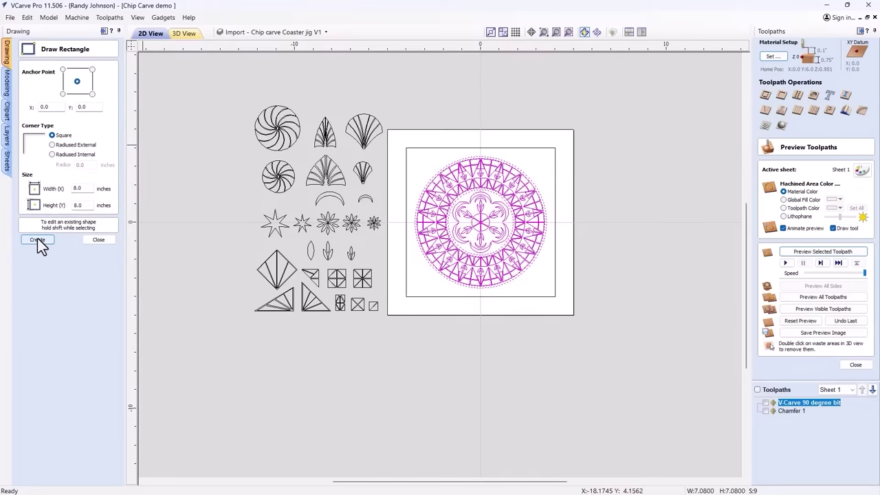
pyautogui.click(100, 238)
# Copy the small diagonally split square motif along the 8-inch square outline, making 64 copies
pyautogui.scroll(3, 375, 328)
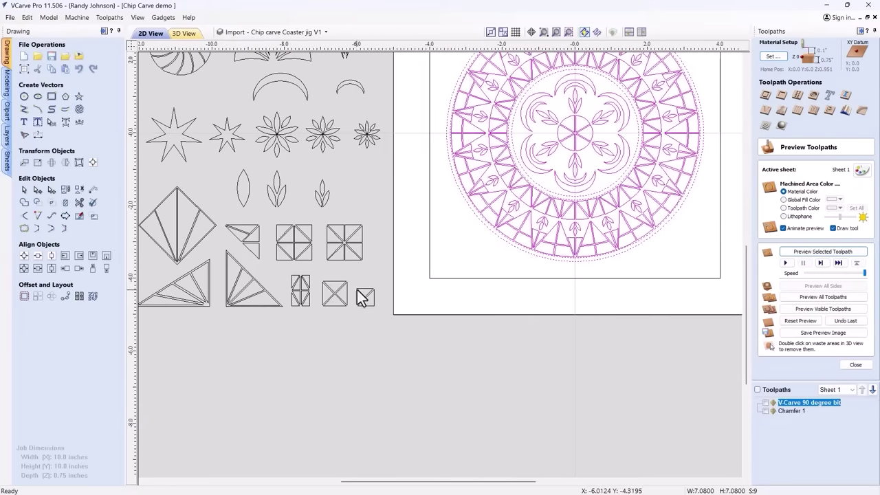
pyautogui.click(359, 289)
pyautogui.click(358, 289)
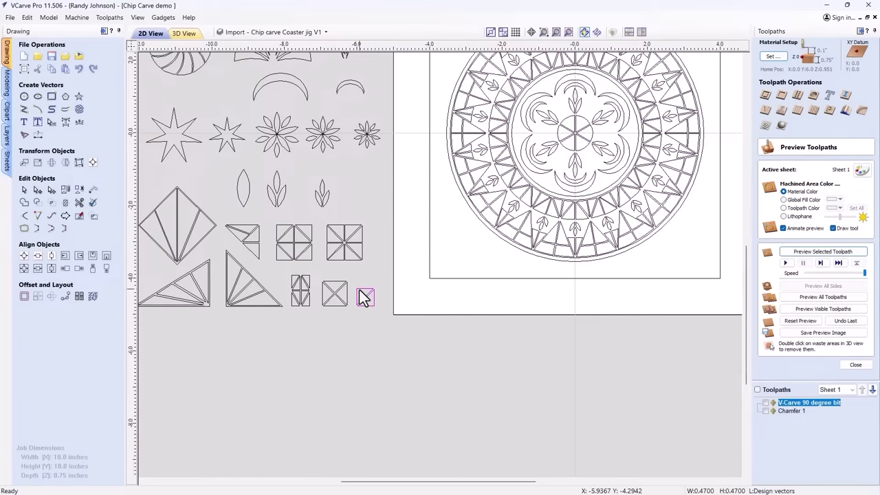
pyautogui.scroll(-2, 365, 297)
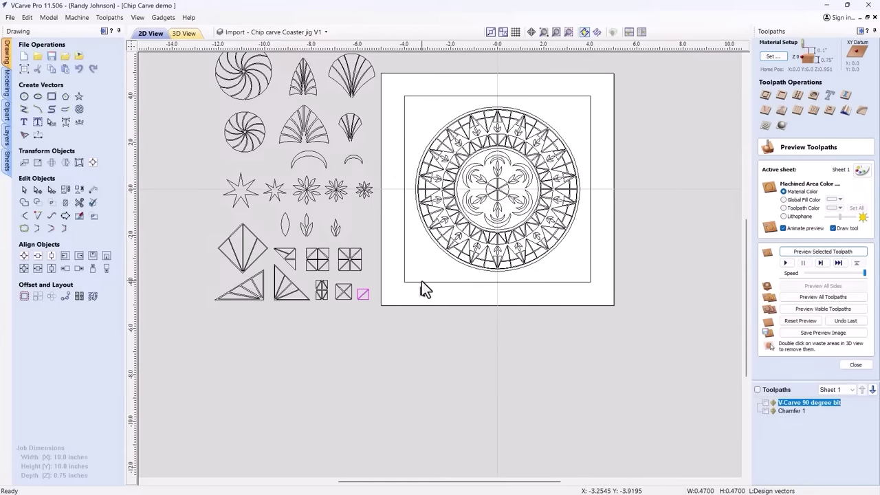
pyautogui.click(65, 297)
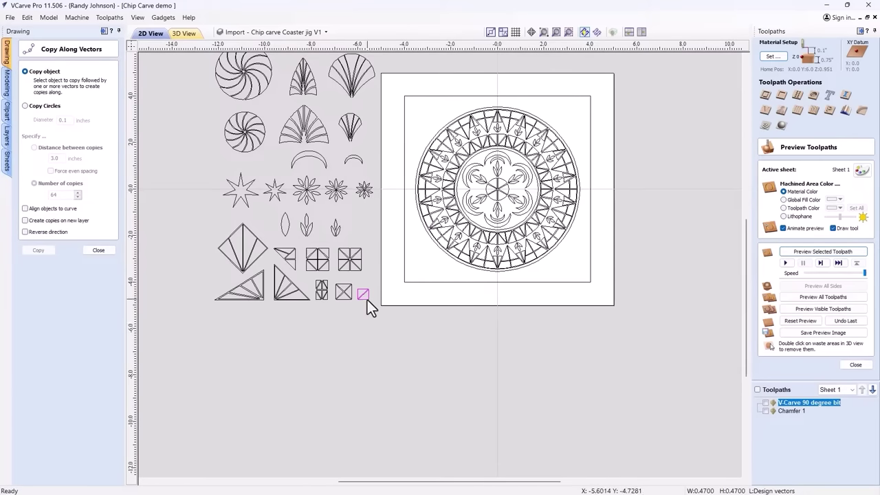
pyautogui.click(413, 289)
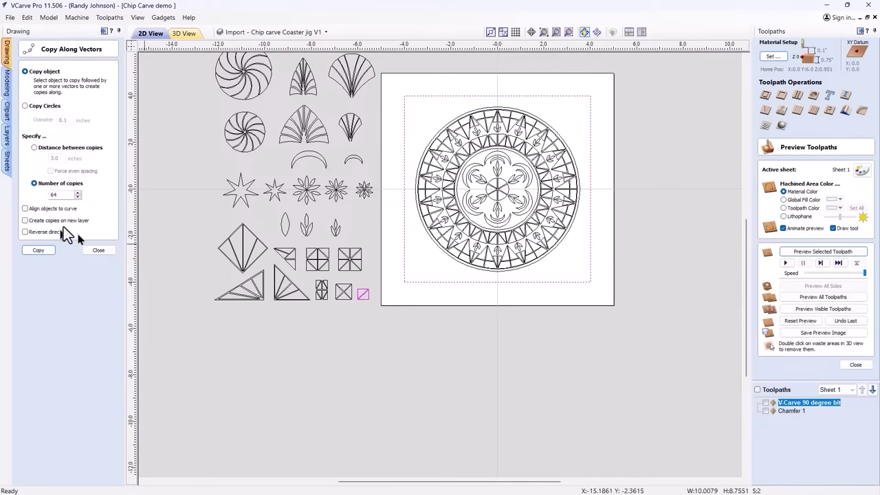
pyautogui.click(61, 195)
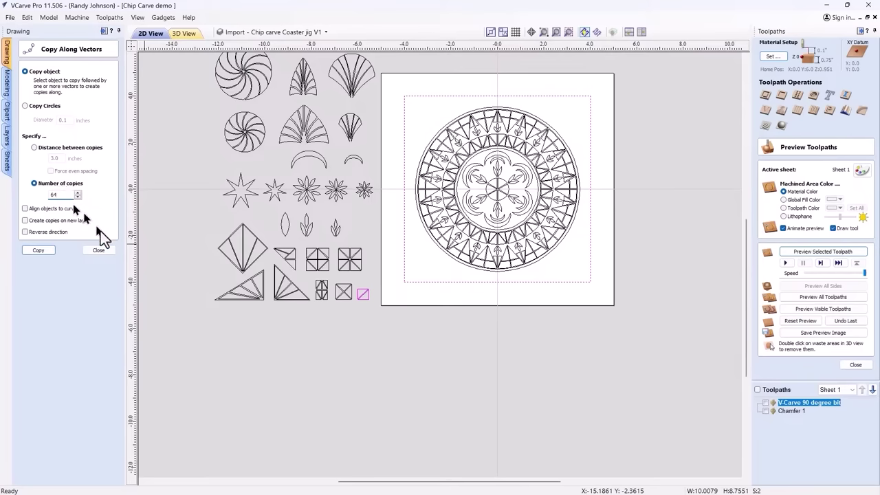
pyautogui.click(38, 250)
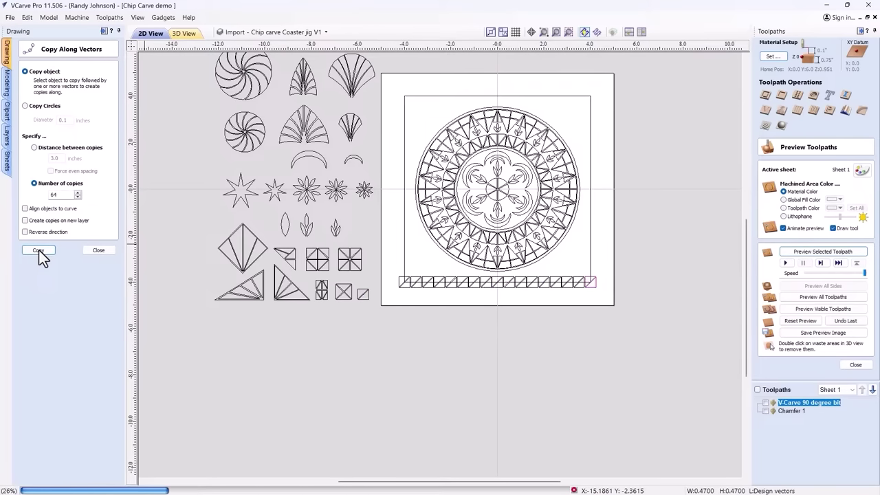
pyautogui.click(96, 252)
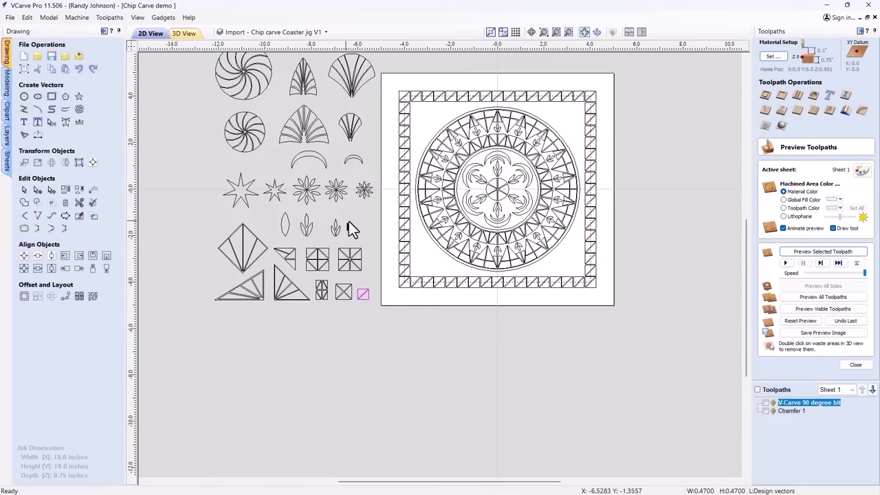
# Select all the small square motifs forming the border on all four sides and group them
pyautogui.moveTo(387, 86); pyautogui.dragTo(414, 299)
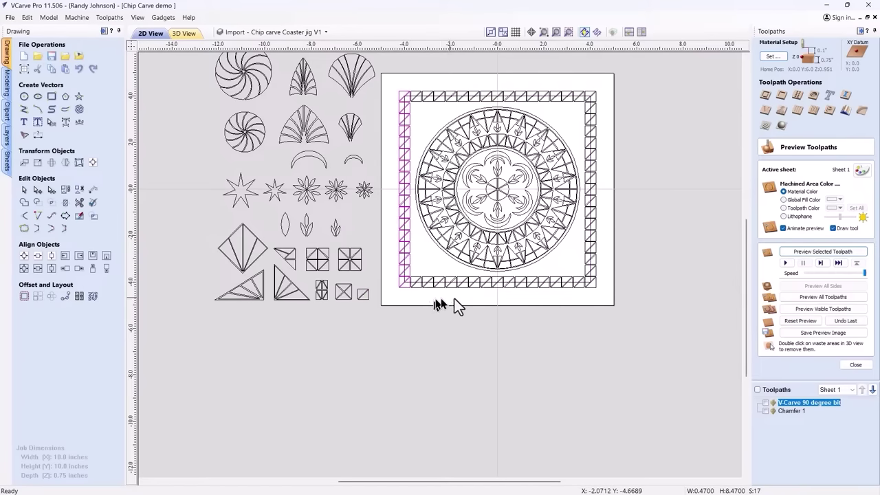
pyautogui.keyDown('shift'); pyautogui.moveTo(625, 293); pyautogui.dragTo(417, 277); pyautogui.keyUp('shift')
pyautogui.keyDown('shift'); pyautogui.moveTo(618, 265); pyautogui.dragTo(583, 92); pyautogui.keyUp('shift')
pyautogui.keyDown('shift'); pyautogui.moveTo(416, 83); pyautogui.dragTo(591, 107); pyautogui.keyUp('shift')
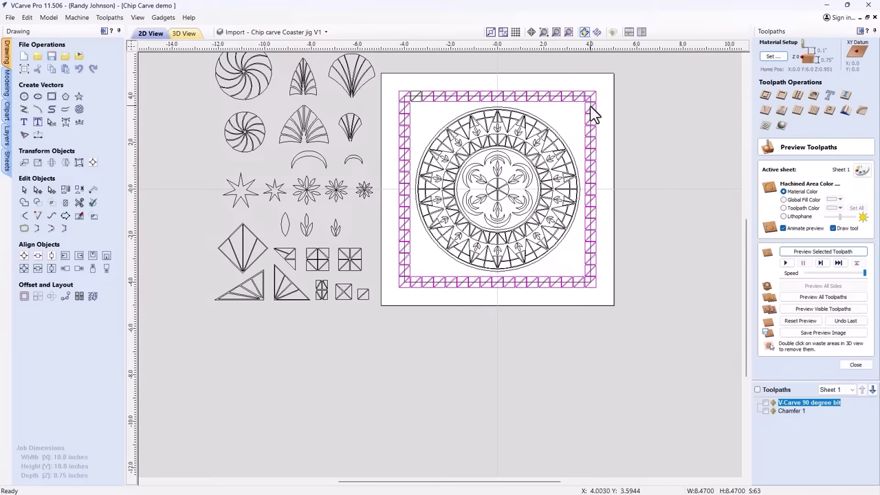
pyautogui.keyDown('shift'); pyautogui.moveTo(414, 85); pyautogui.dragTo(419, 106); pyautogui.keyUp('shift')
pyautogui.keyDown('ctrl'); pyautogui.click(419, 97); pyautogui.keyUp('ctrl')
# Reopen the V-Carve 90 degree bit toolpath, add the square motif border to its vectors, and try to calculate it
pyautogui.doubleClick(791, 403)
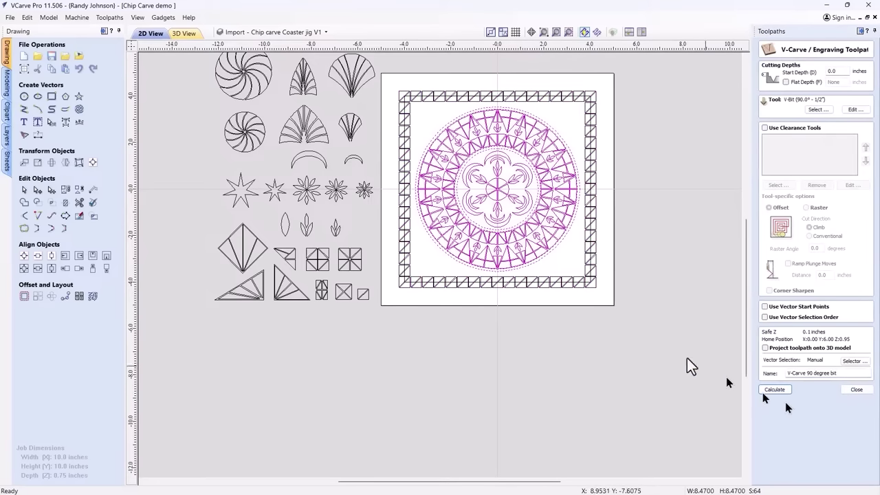
pyautogui.keyDown('shift'); pyautogui.click(558, 282); pyautogui.keyUp('shift')
pyautogui.click(782, 390)
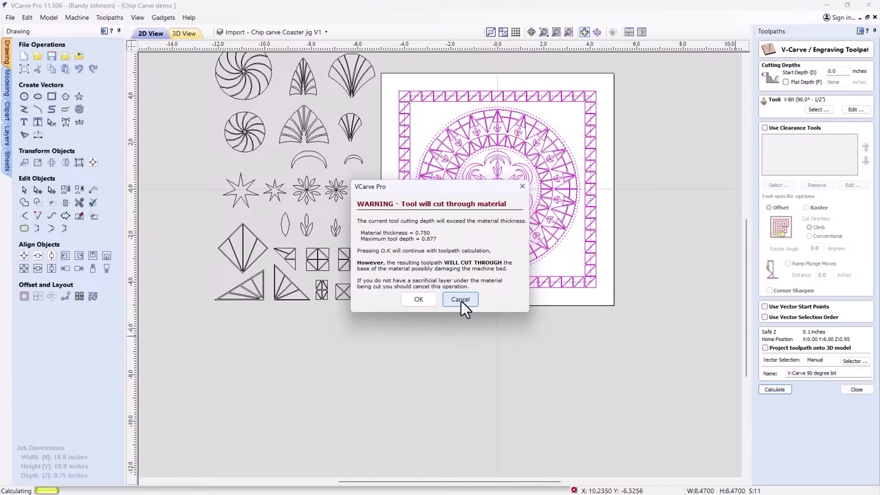
pyautogui.click(460, 300)
# Deselect the 8-inch square guide outline from the toolpath vectors, then recalculate the V-Carve 90 degree bit toolpath and preview it
pyautogui.scroll(1, 589, 297)
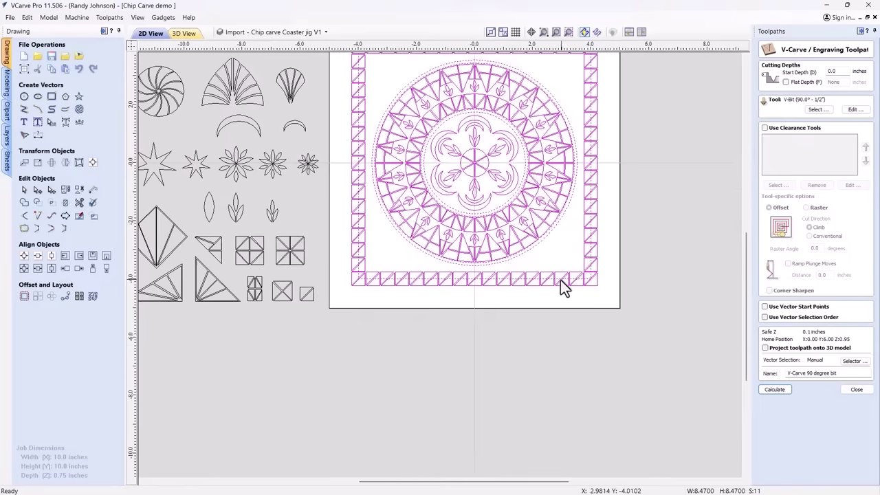
pyautogui.scroll(1, 560, 280)
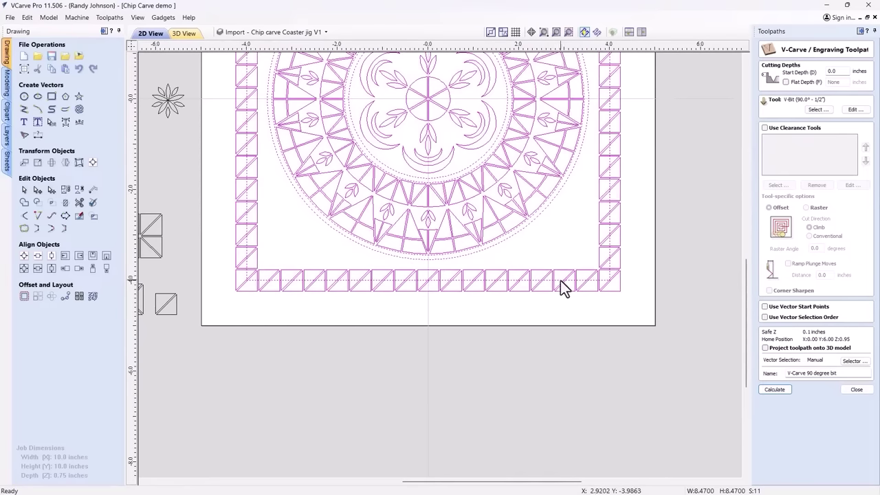
pyautogui.click(558, 280)
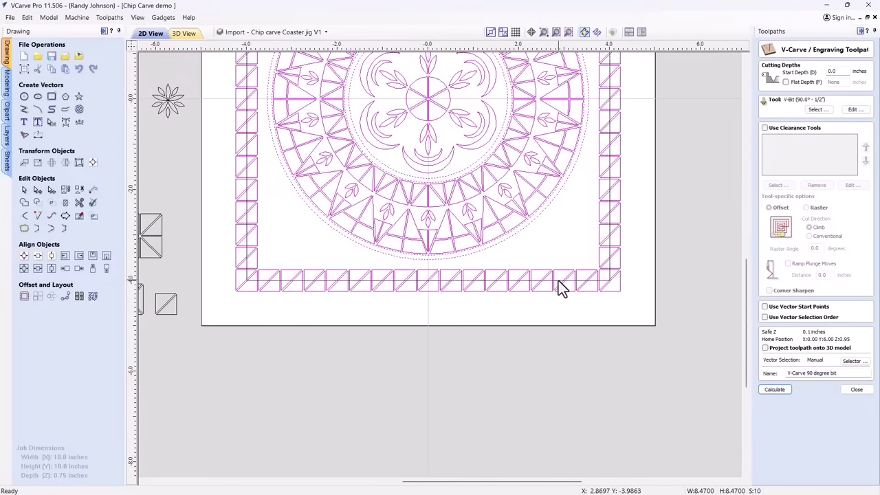
pyautogui.click(772, 389)
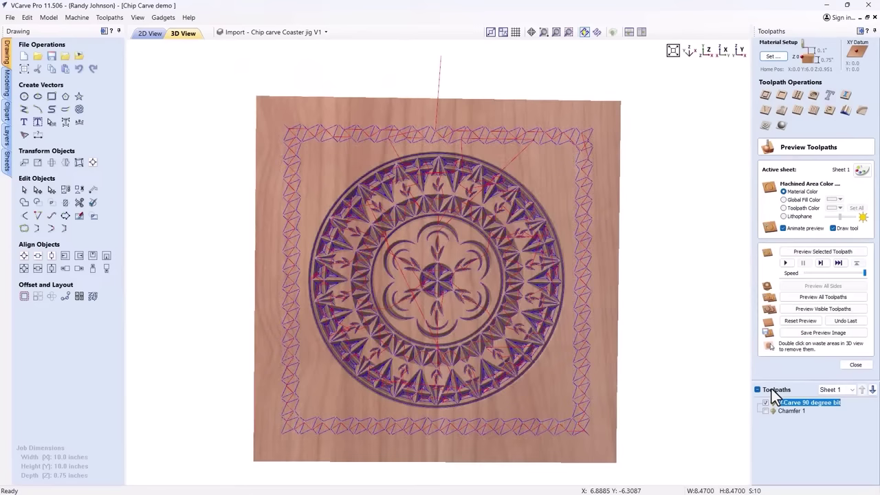
pyautogui.click(826, 252)
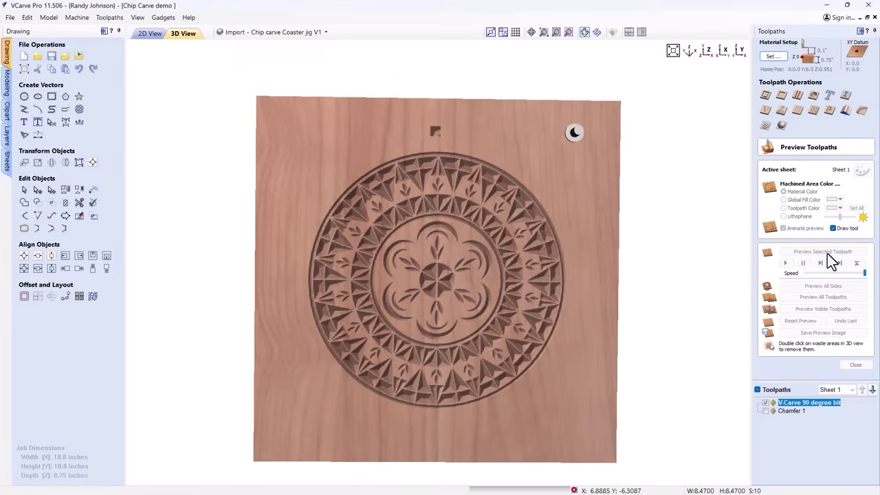
pyautogui.moveTo(422, 358); pyautogui.dragTo(437, 323)
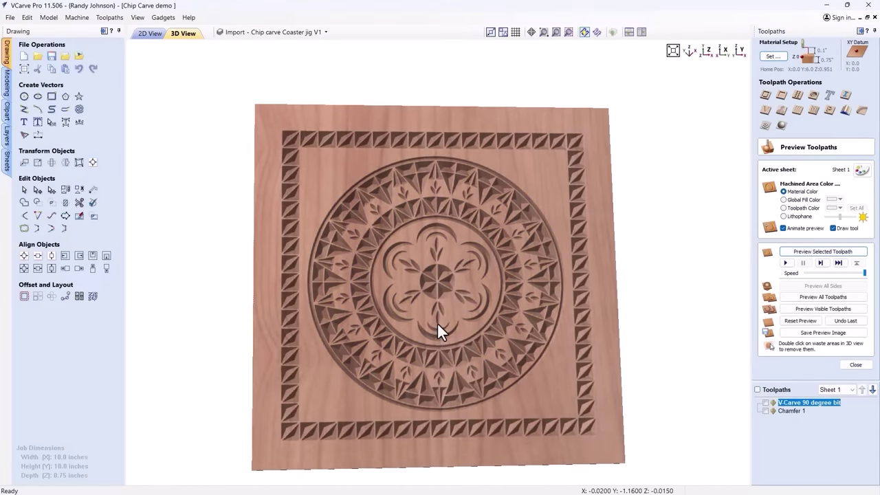
# Offset the 8-inch square outline outwards by 0.25 inches with sharp corners, selecting the new vector
pyautogui.click(148, 33)
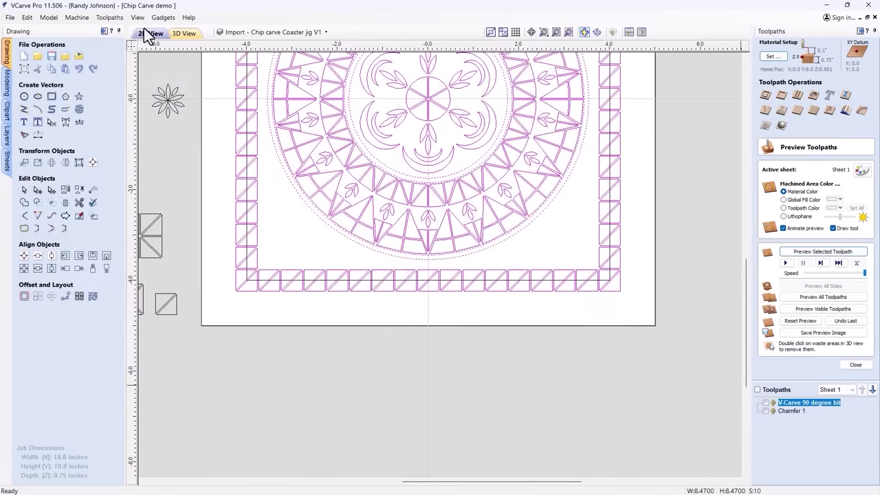
pyautogui.scroll(-4, 496, 260)
pyautogui.scroll(3, 415, 93)
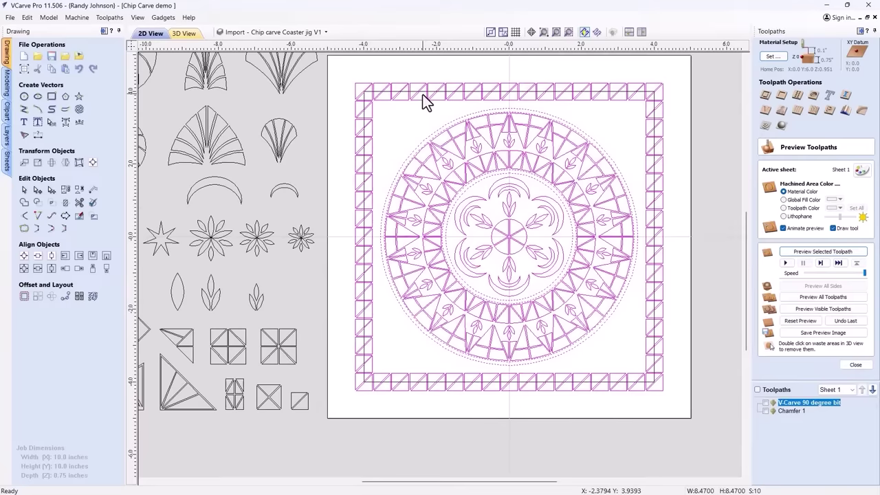
pyautogui.click(395, 91)
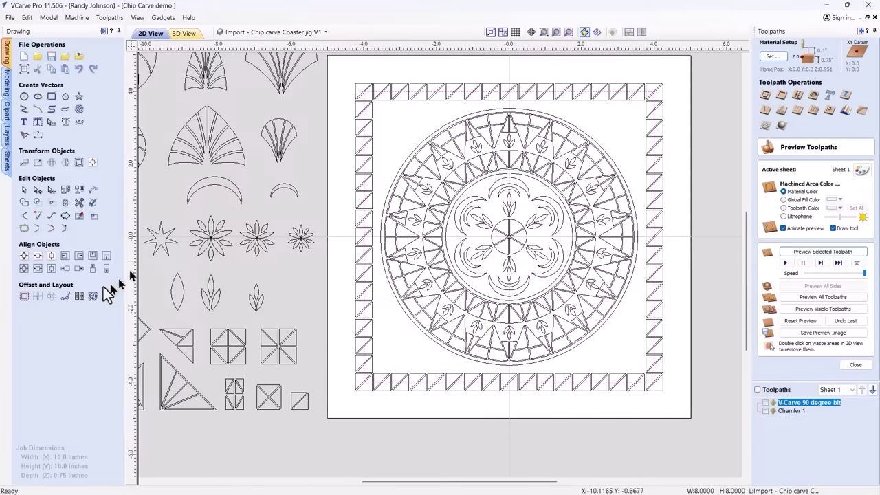
pyautogui.click(22, 297)
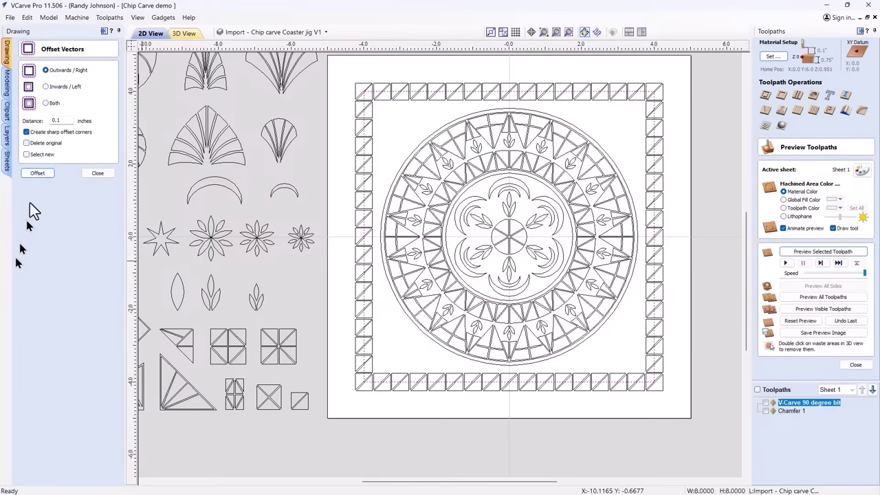
pyautogui.doubleClick(69, 121)
pyautogui.write('.25')
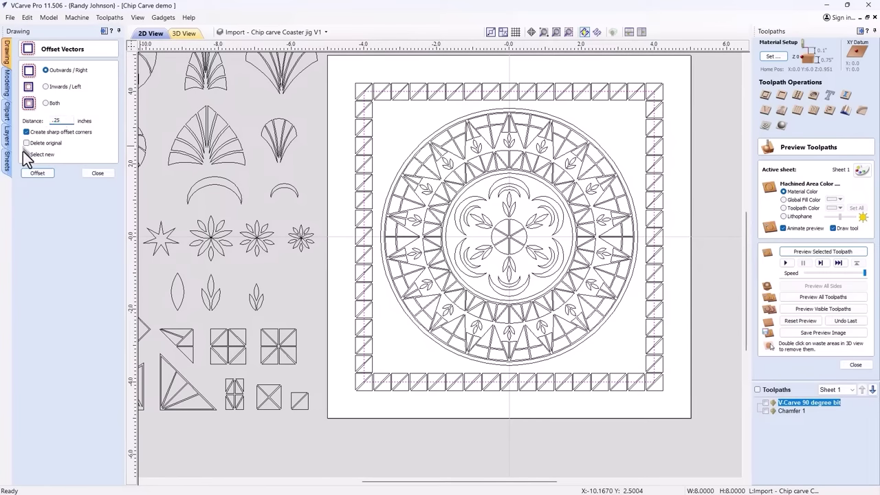
pyautogui.click(31, 175)
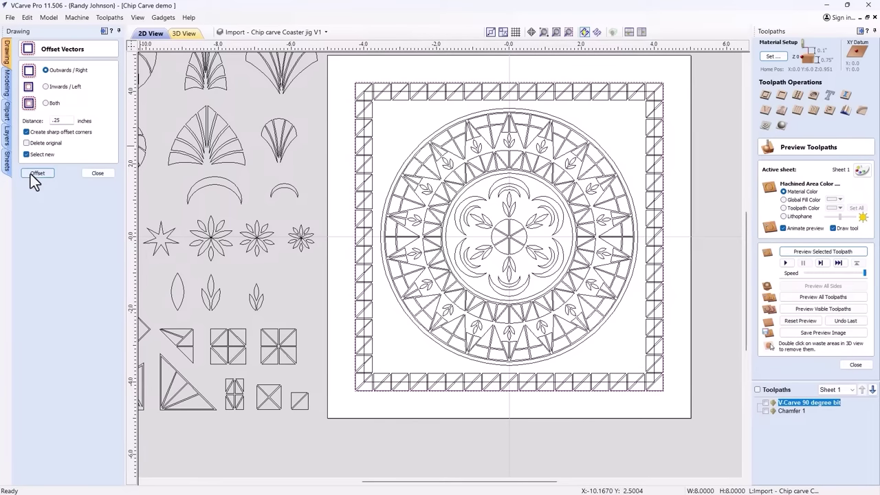
# Offset the new outer border outline outwards by 0.015 inches, deleting the original vector
pyautogui.scroll(5, 343, 93)
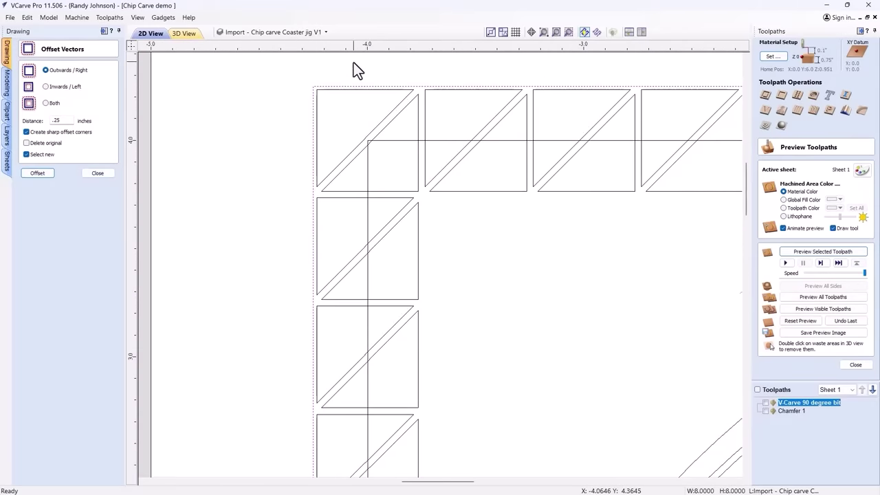
pyautogui.scroll(2, 356, 63)
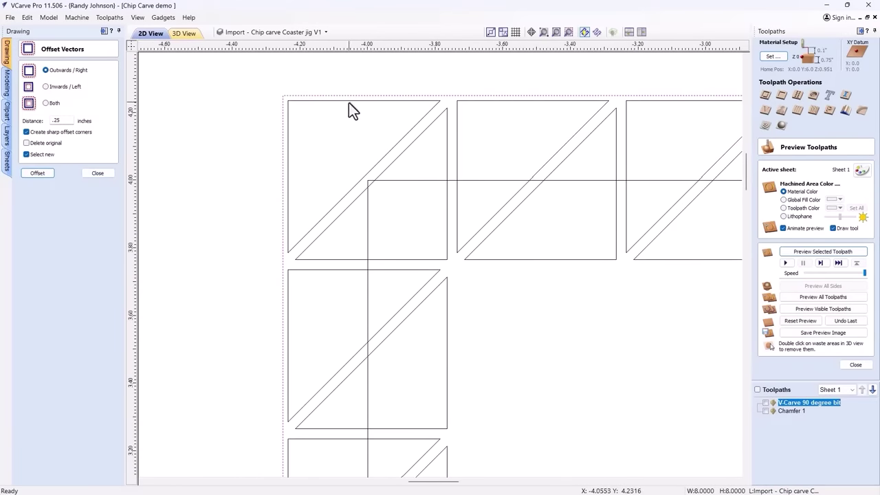
pyautogui.doubleClick(62, 122)
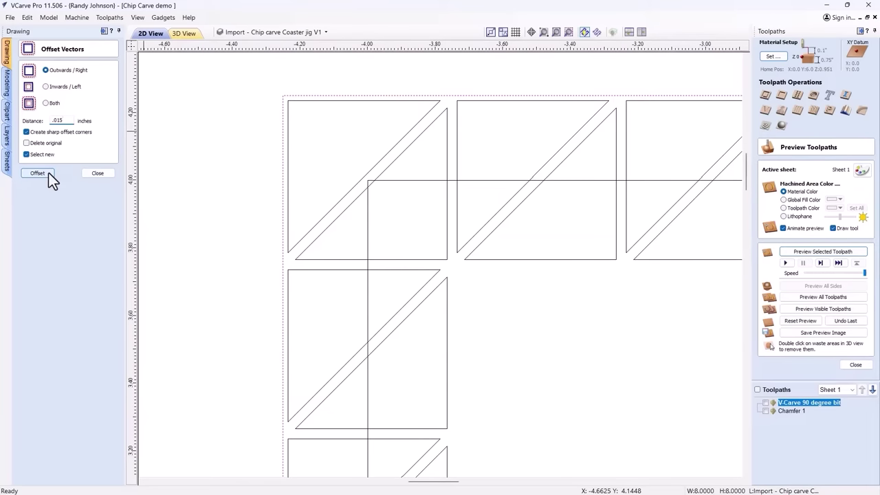
pyautogui.click(26, 143)
pyautogui.click(37, 172)
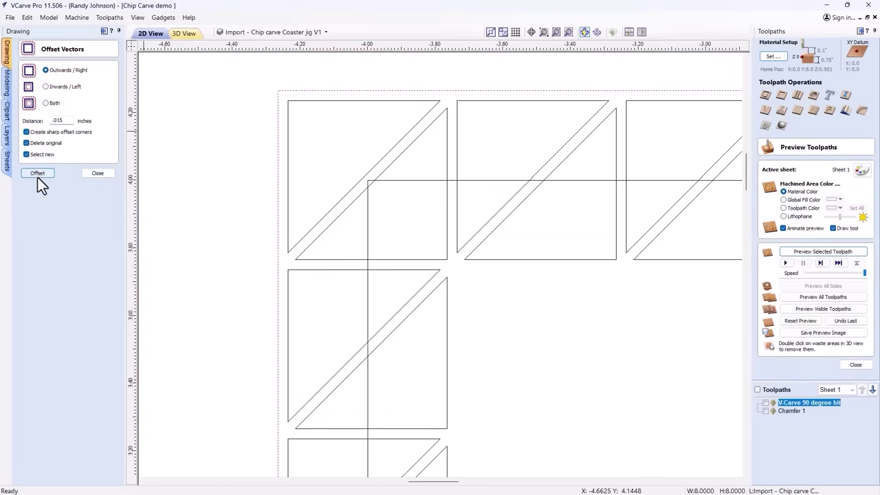
# Offset the outer border outline outwards by 0.1 inches, keeping the original, and delete the 8-inch square guide running through the motifs
pyautogui.click(27, 143)
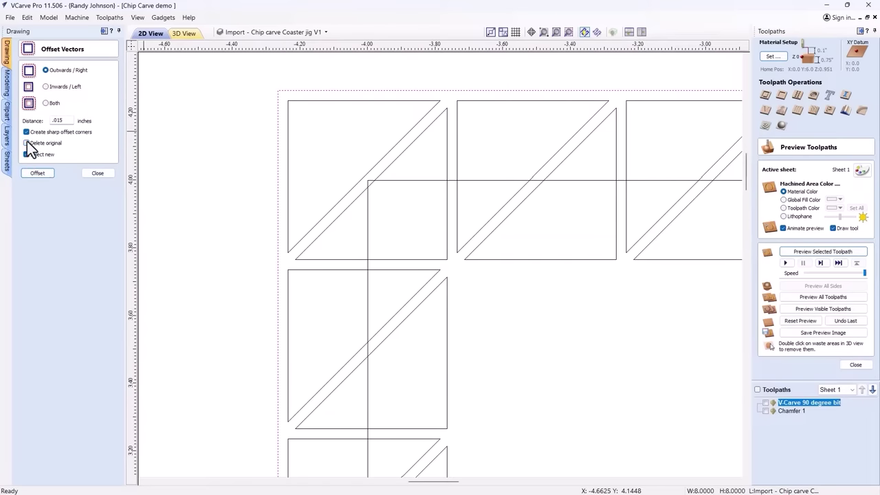
pyautogui.moveTo(63, 121); pyautogui.dragTo(19, 117)
pyautogui.write('.1')
pyautogui.click(31, 172)
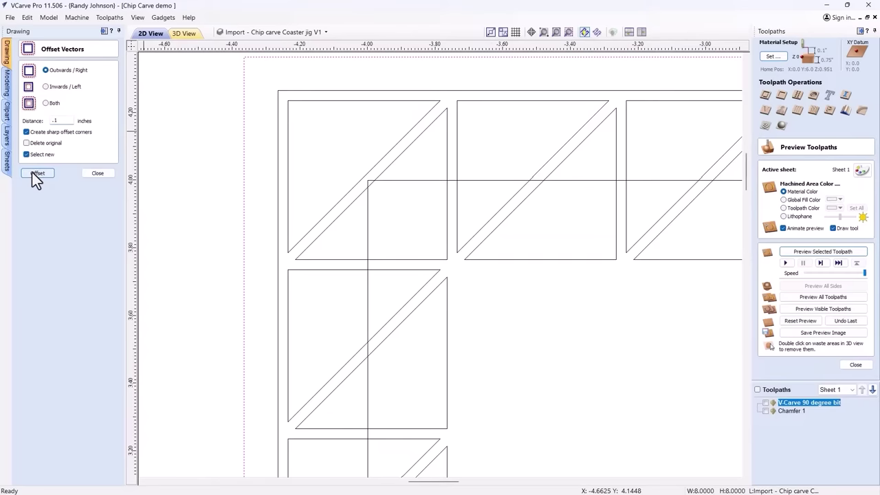
pyautogui.scroll(-1, 446, 252)
pyautogui.scroll(-1, 444, 249)
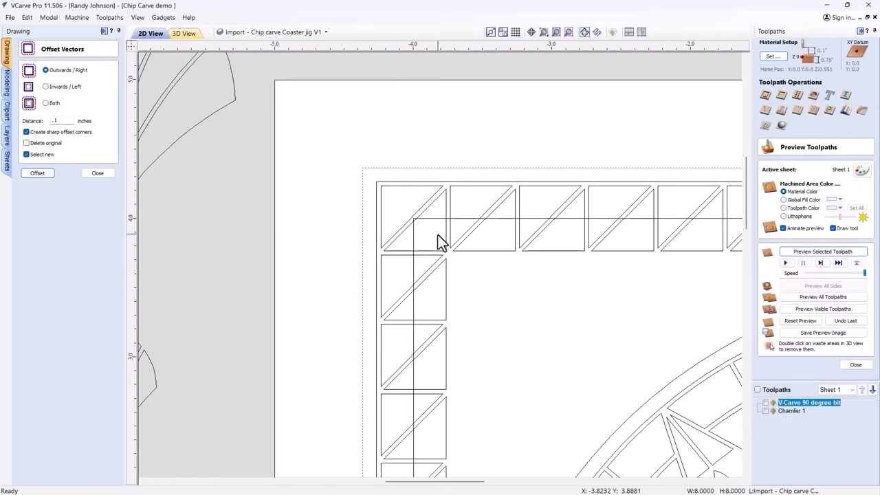
pyautogui.click(98, 173)
pyautogui.scroll(-2, 186, 159)
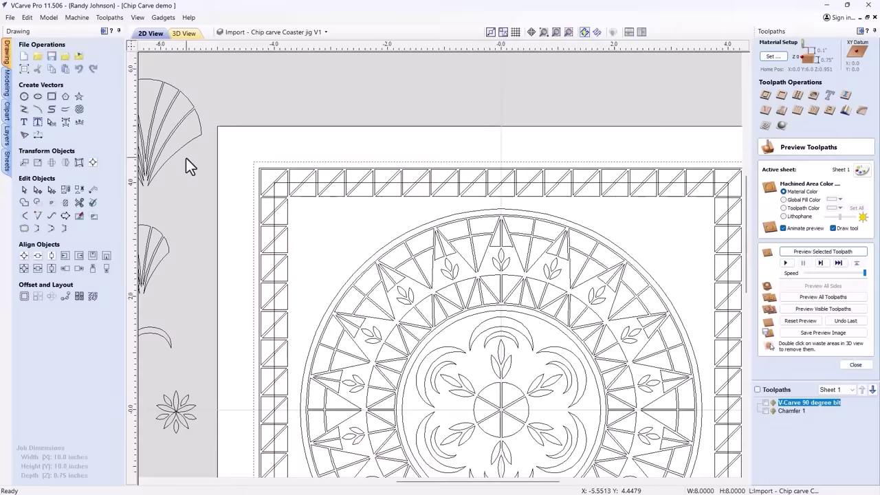
pyautogui.click(312, 183)
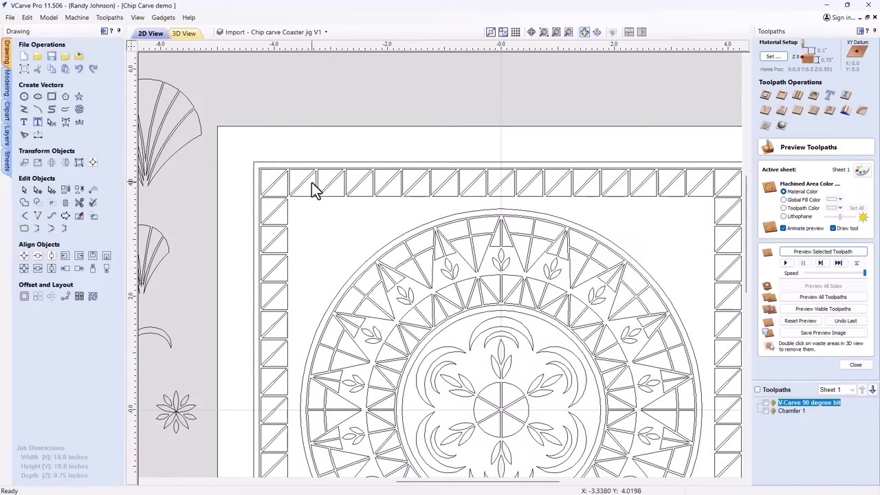
# Place a copy of the larger flower motif with separate petals in the upper-left corner between the circular design and the square border
pyautogui.scroll(-2, 324, 177)
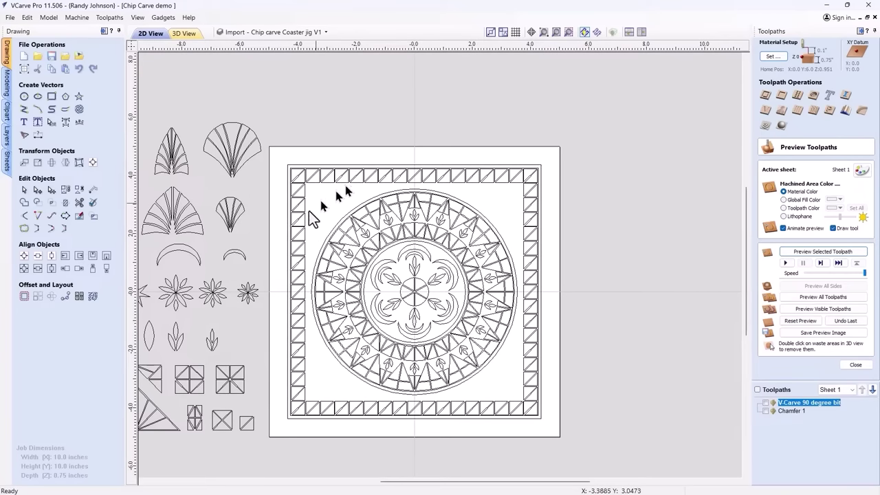
pyautogui.click(219, 304)
pyautogui.moveTo(222, 304); pyautogui.dragTo(323, 221)
pyautogui.click(173, 306)
pyautogui.scroll(1, 323, 221)
pyautogui.scroll(2, 324, 221)
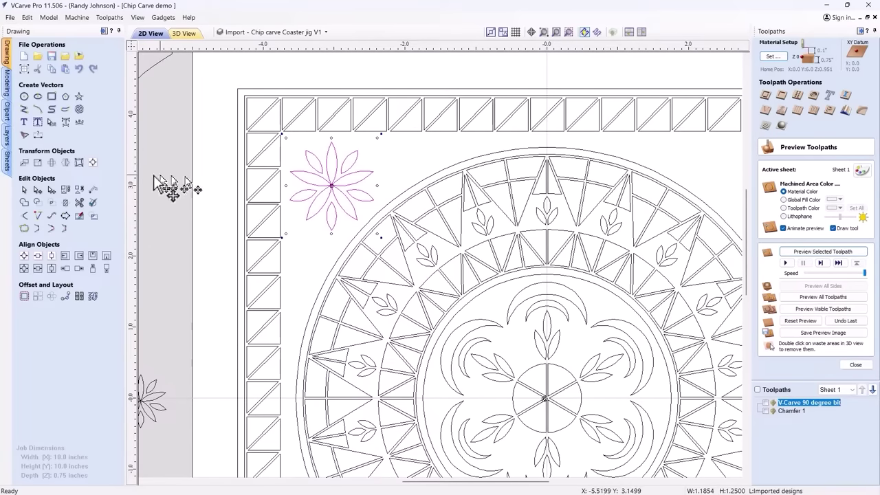
# Move the corner flower to the absolute position X -3, Y 3 inches, anchored at its centre
pyautogui.click(24, 163)
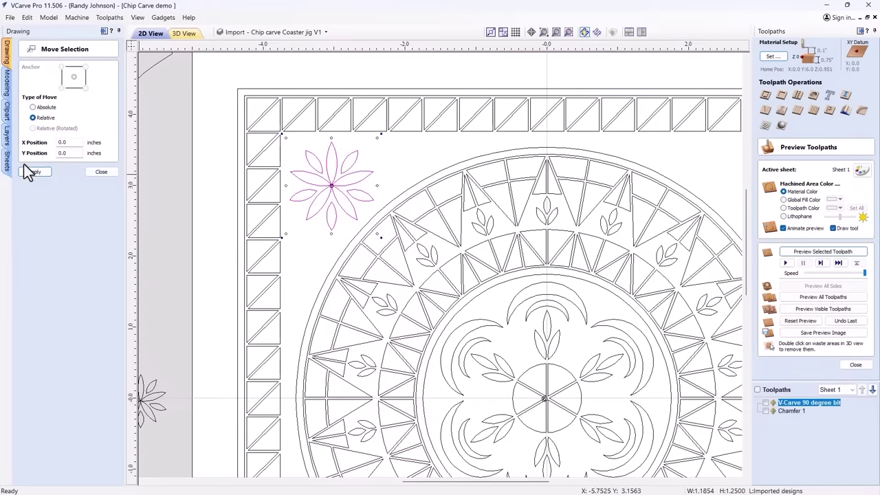
pyautogui.click(34, 108)
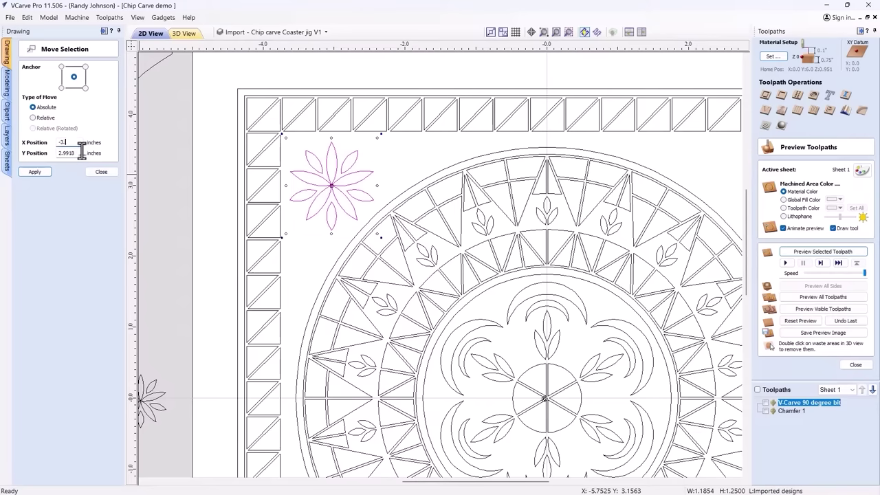
pyautogui.doubleClick(74, 152)
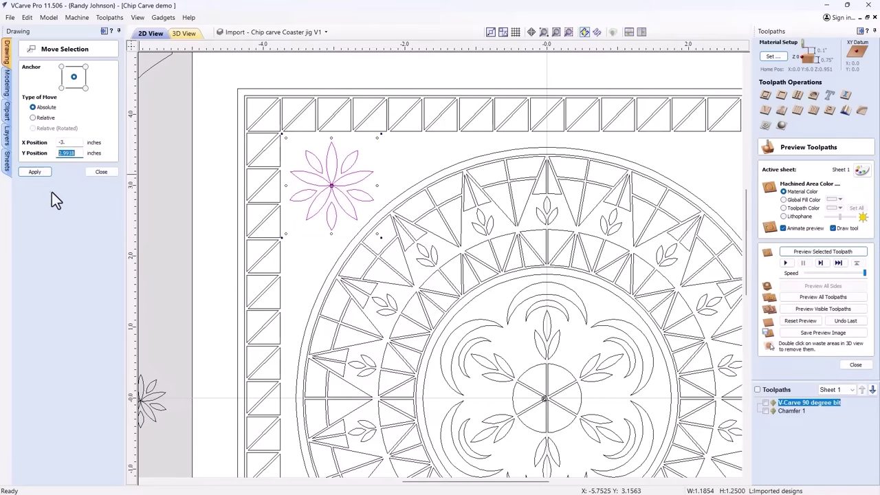
pyautogui.write('3')
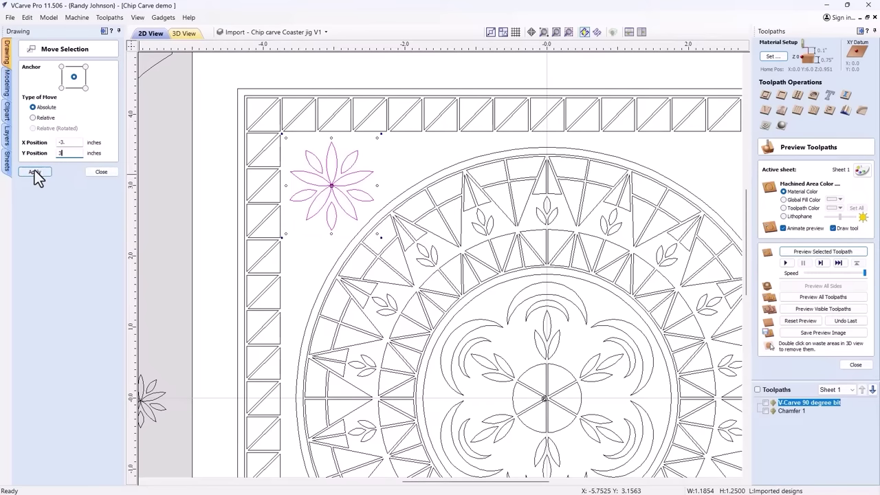
pyautogui.click(35, 173)
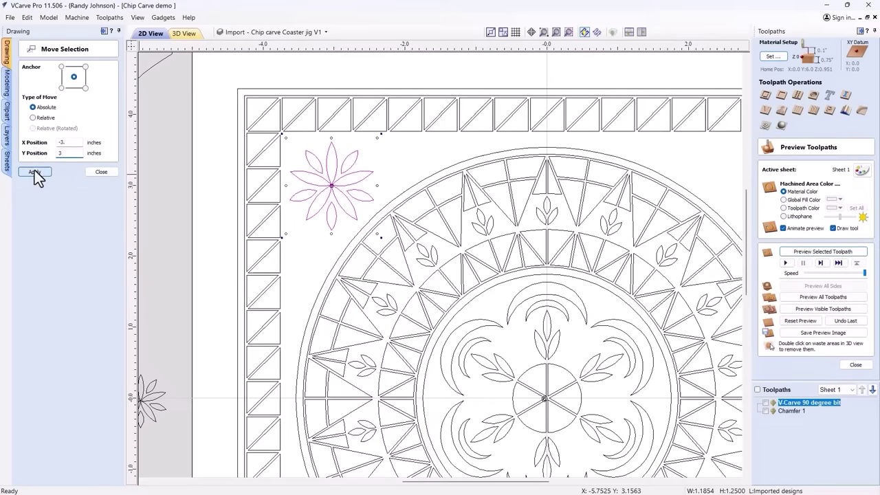
pyautogui.click(100, 172)
# Circular-copy the corner flower around the centre 0, 0 as 4 items over a total angle of 360 degrees
pyautogui.scroll(-3, 403, 165)
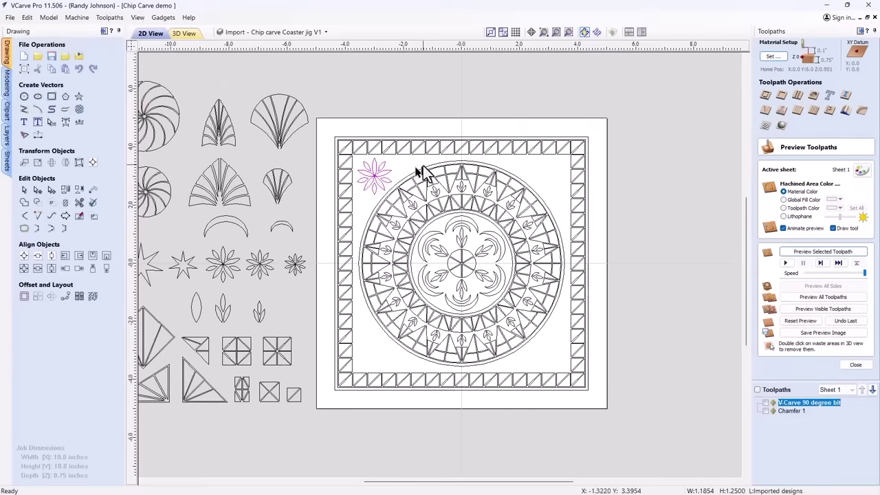
pyautogui.click(51, 296)
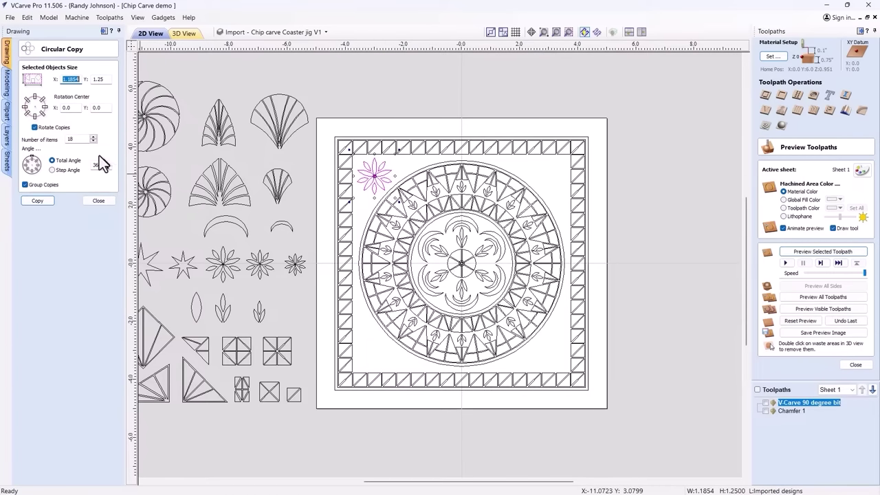
pyautogui.doubleClick(81, 140)
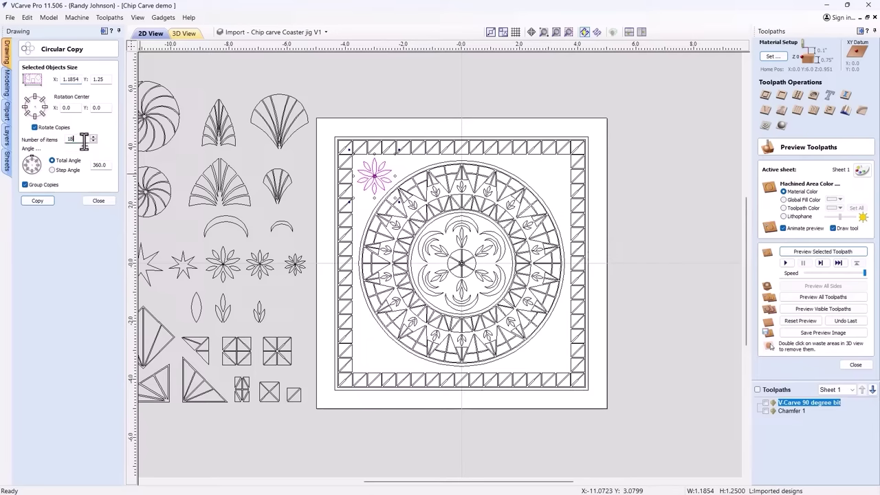
pyautogui.write('4')
pyautogui.click(37, 201)
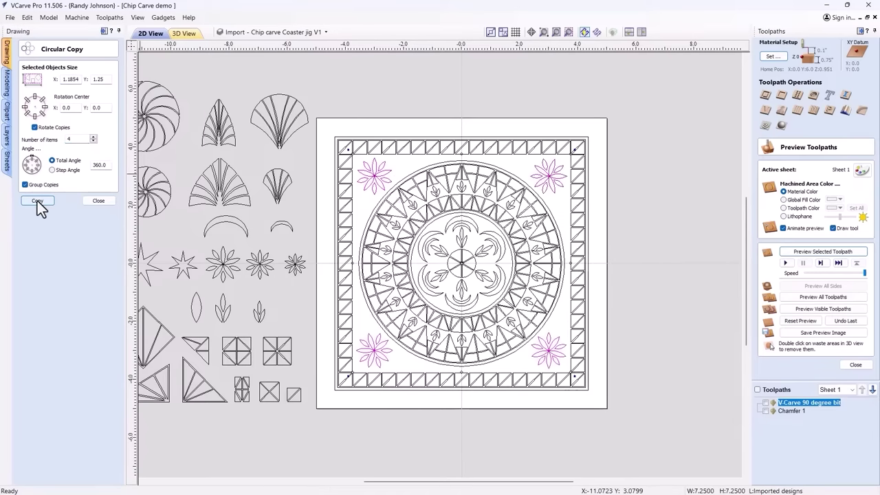
pyautogui.click(92, 200)
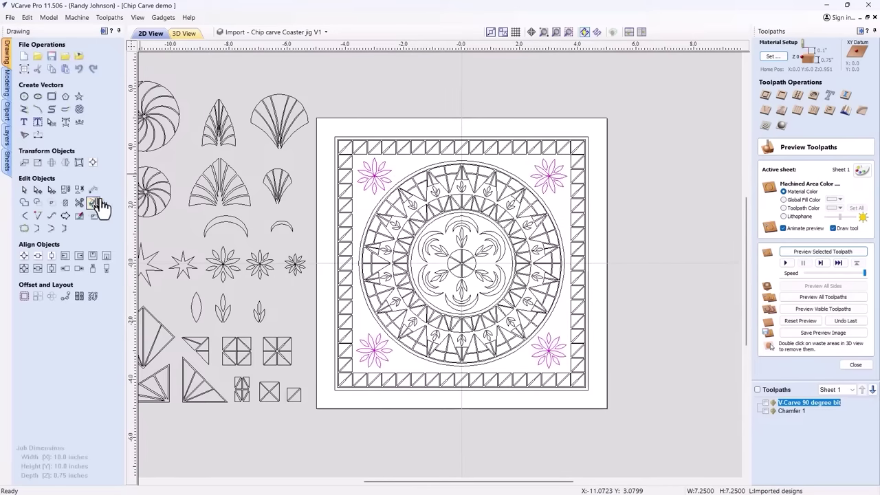
# Recalculate the V-Carve 90 degree bit toolpath with the whole bordered design including the corner flowers, and preview it on reset material
pyautogui.doubleClick(798, 403)
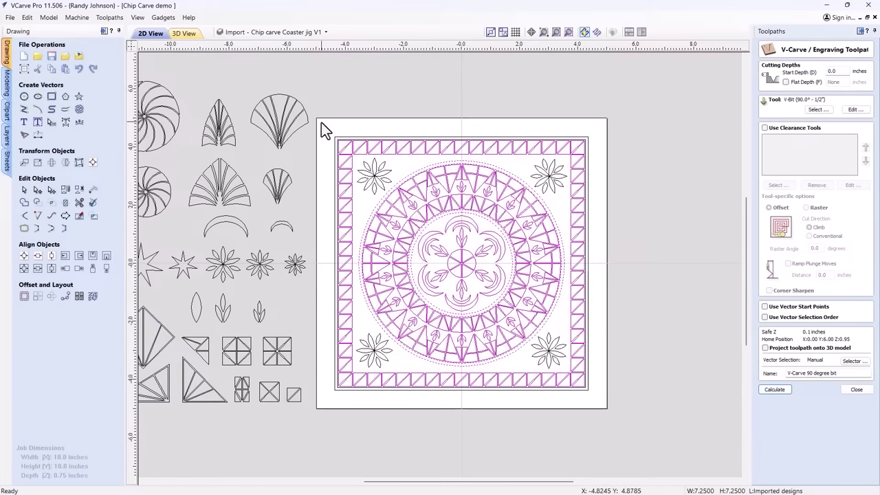
pyautogui.moveTo(320, 122); pyautogui.dragTo(637, 422)
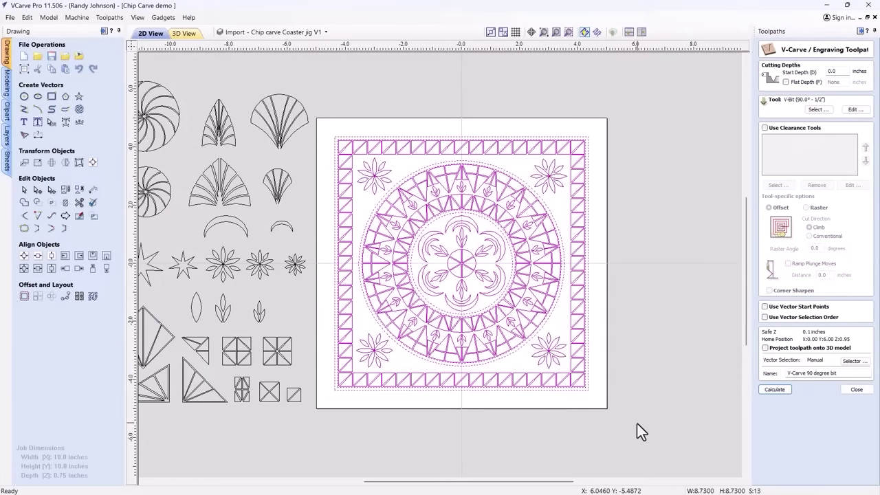
pyautogui.click(775, 389)
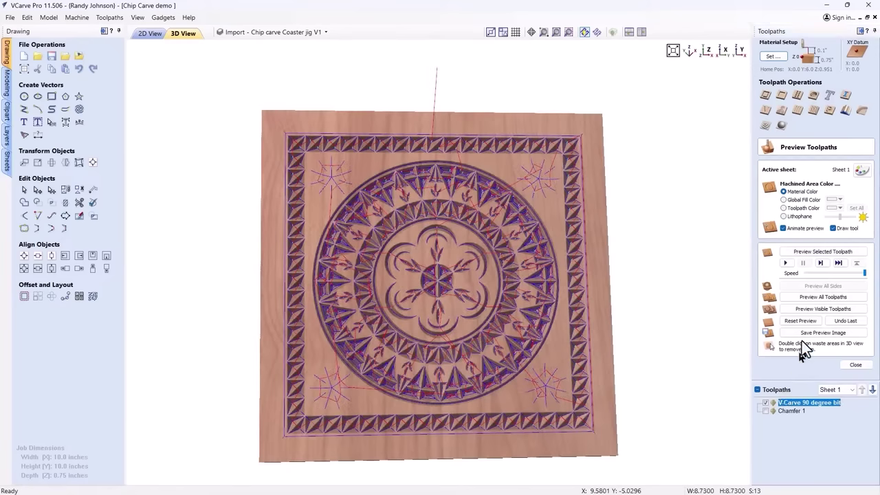
pyautogui.click(800, 321)
pyautogui.click(828, 251)
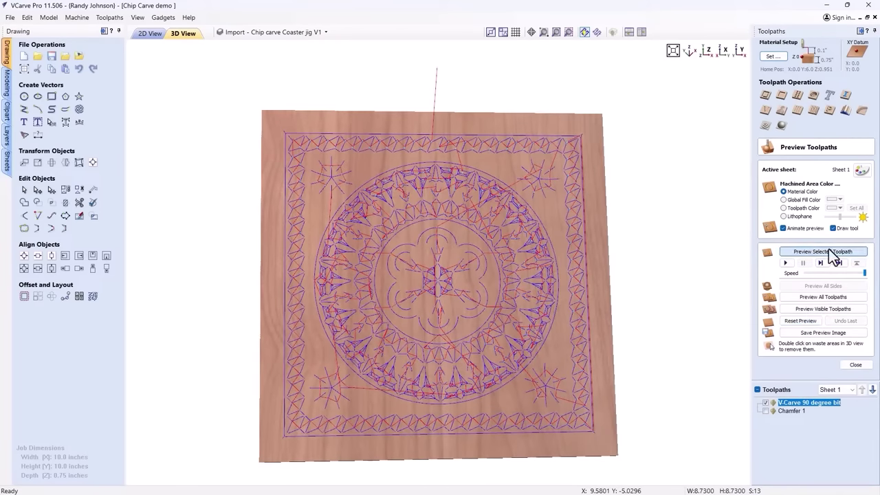
pyautogui.moveTo(474, 336); pyautogui.dragTo(451, 255)
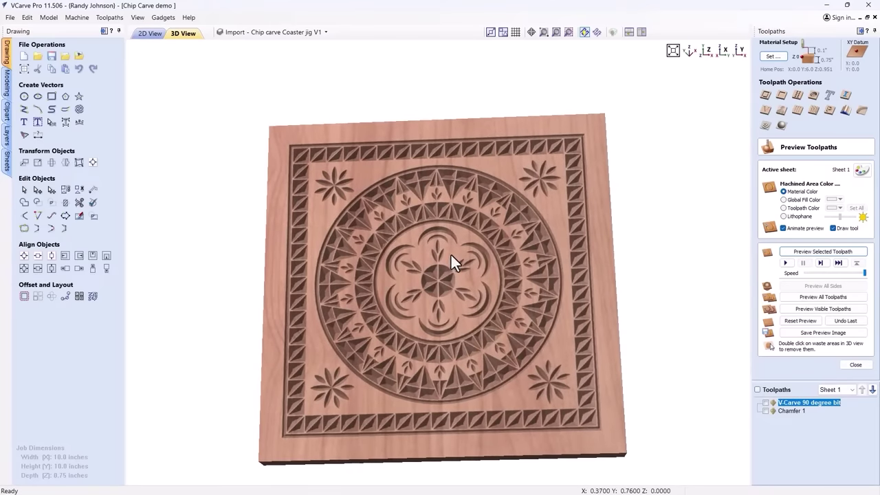
# Draw a square-cornered 9.5 by 9.5 inch rectangle centred at 0, 0 around the border in the 2D drawing
pyautogui.click(151, 33)
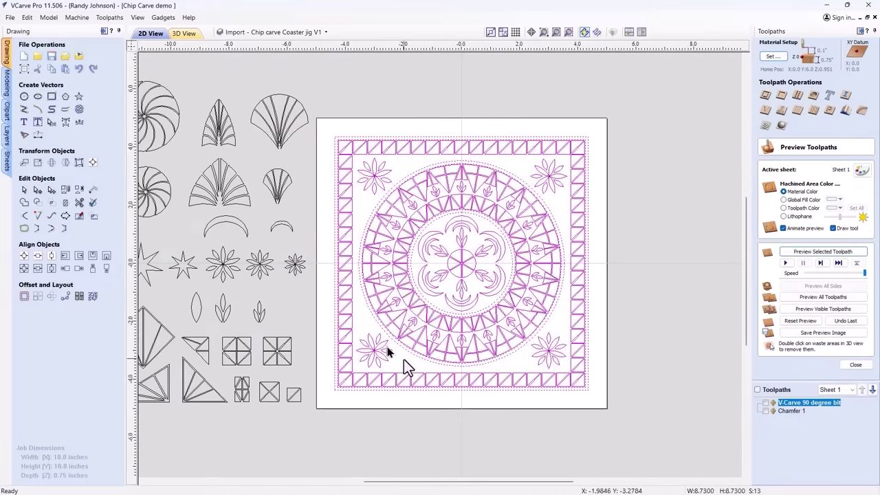
pyautogui.click(52, 98)
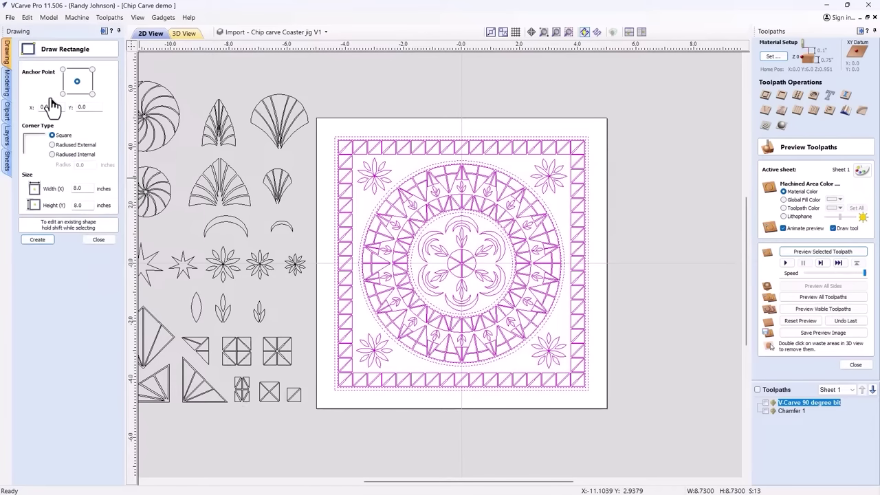
pyautogui.doubleClick(78, 188)
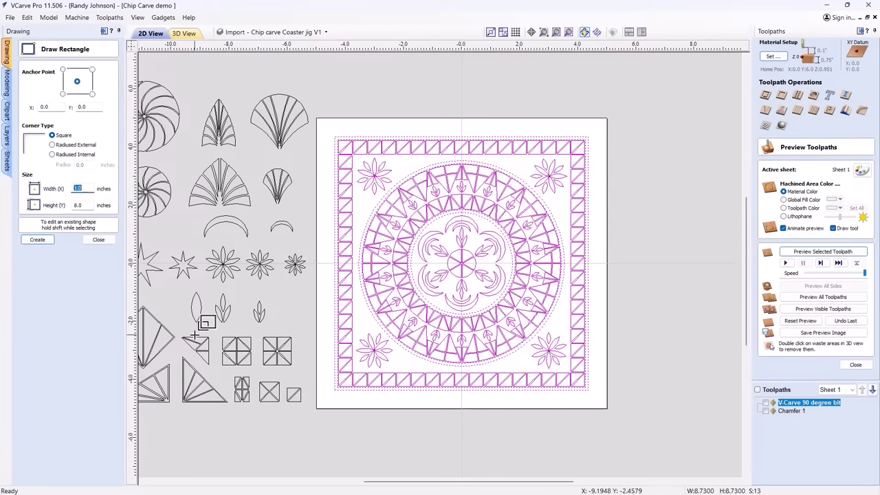
pyautogui.write('9.5')
pyautogui.press('Tab')
pyautogui.write('9.5')
pyautogui.click(37, 239)
pyautogui.click(98, 239)
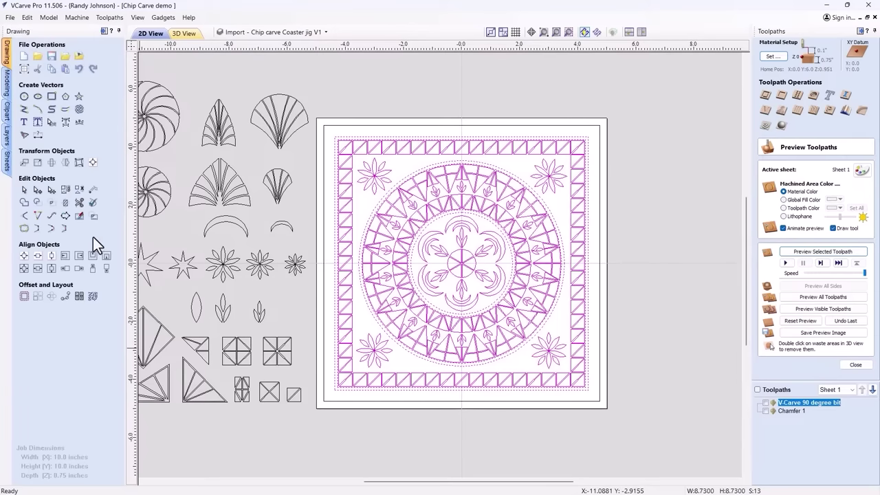
# Recalculate the Chamfer 1 toolpath using only the outer 9.5-inch square and preview it on the carved block
pyautogui.doubleClick(792, 412)
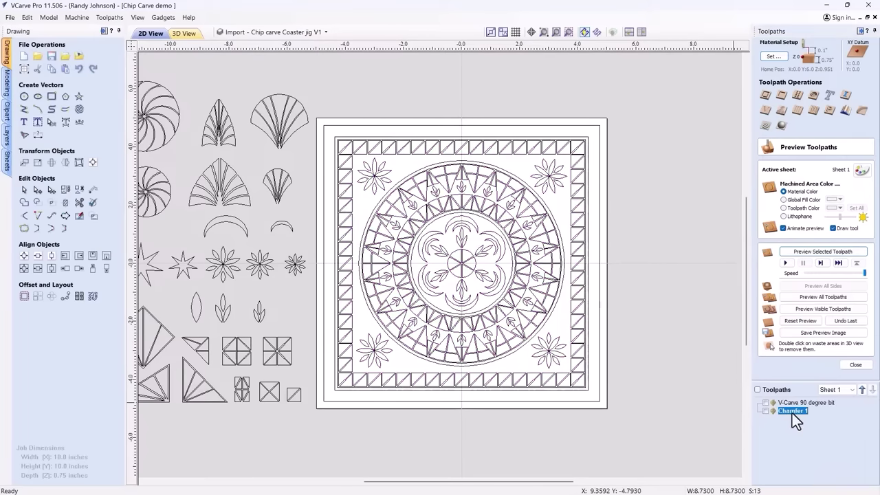
pyautogui.click(599, 347)
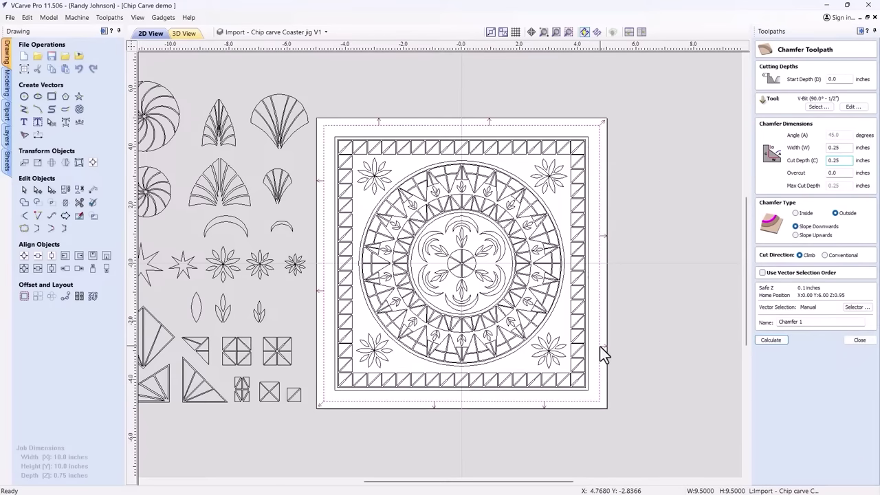
pyautogui.click(769, 339)
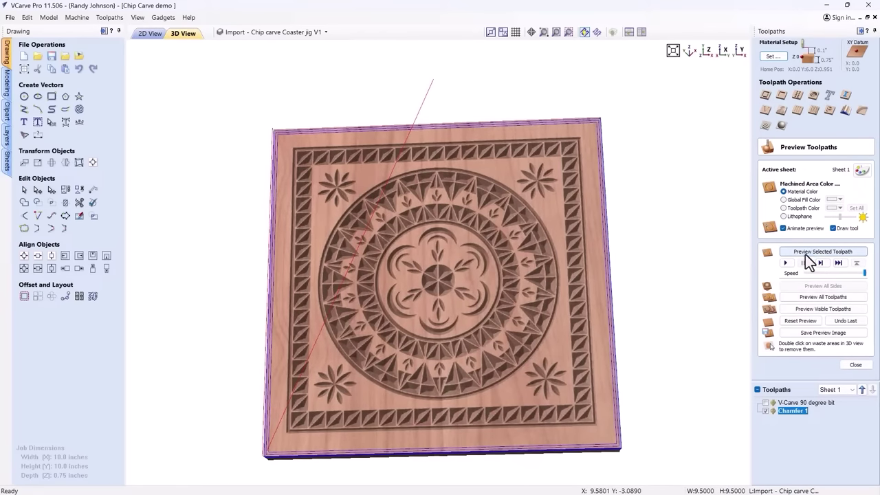
pyautogui.click(804, 252)
pyautogui.moveTo(453, 401); pyautogui.dragTo(443, 346)
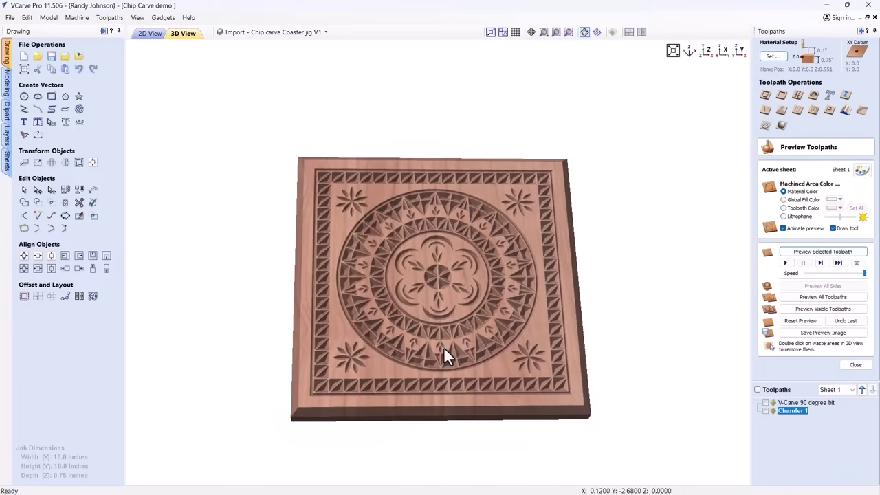
pyautogui.moveTo(412, 315); pyautogui.dragTo(450, 364)
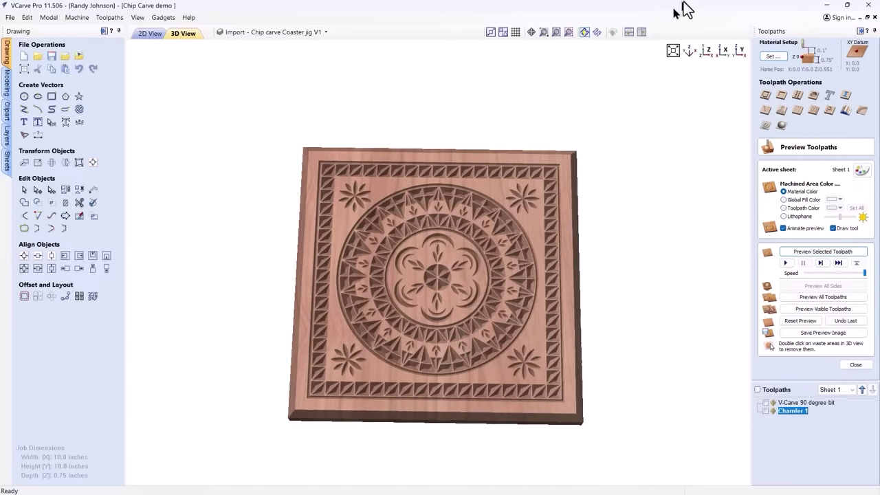
# Show the 2D drawing and 3D preview side by side and examine the finished design up close
pyautogui.click(630, 33)
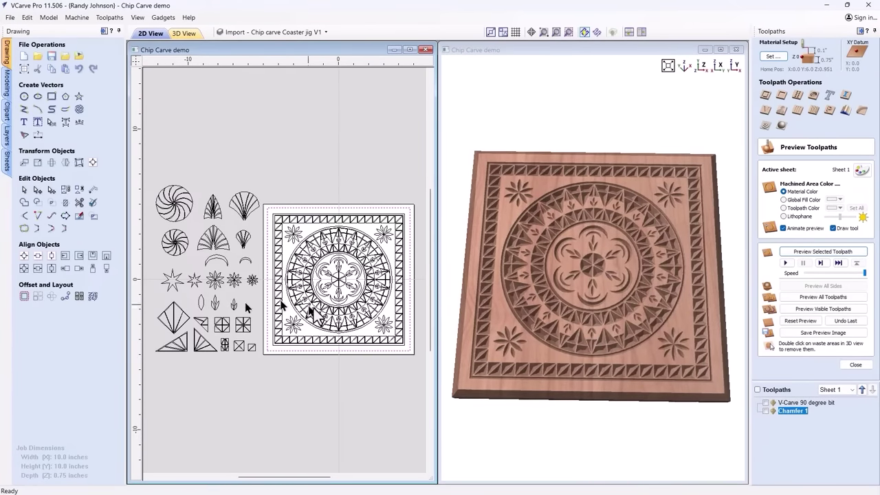
pyautogui.scroll(3, 323, 327)
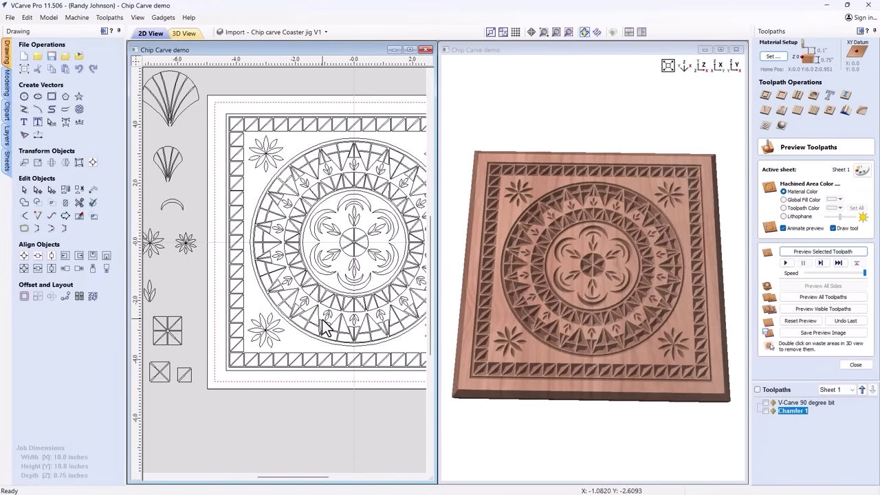